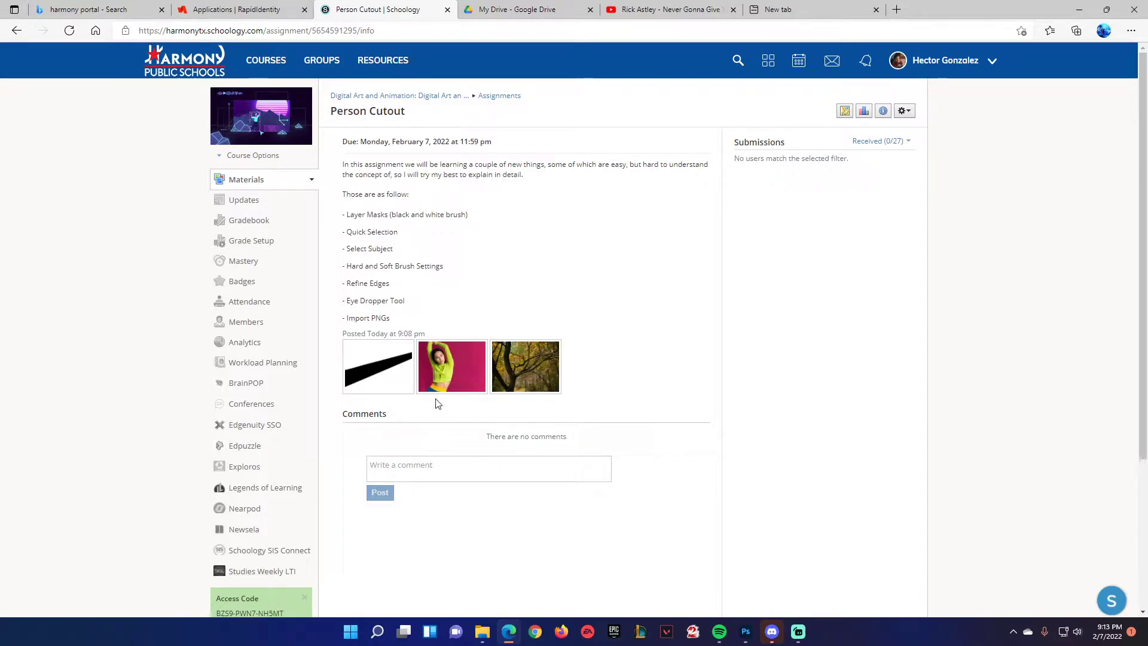
Step: Read through the list of techniques covered in the Person Cutout assignment, from layer masks to the eye dropper tool
{"action": "left_click_drag", "start_coordinate": [347, 214], "coordinate": [471, 223]}
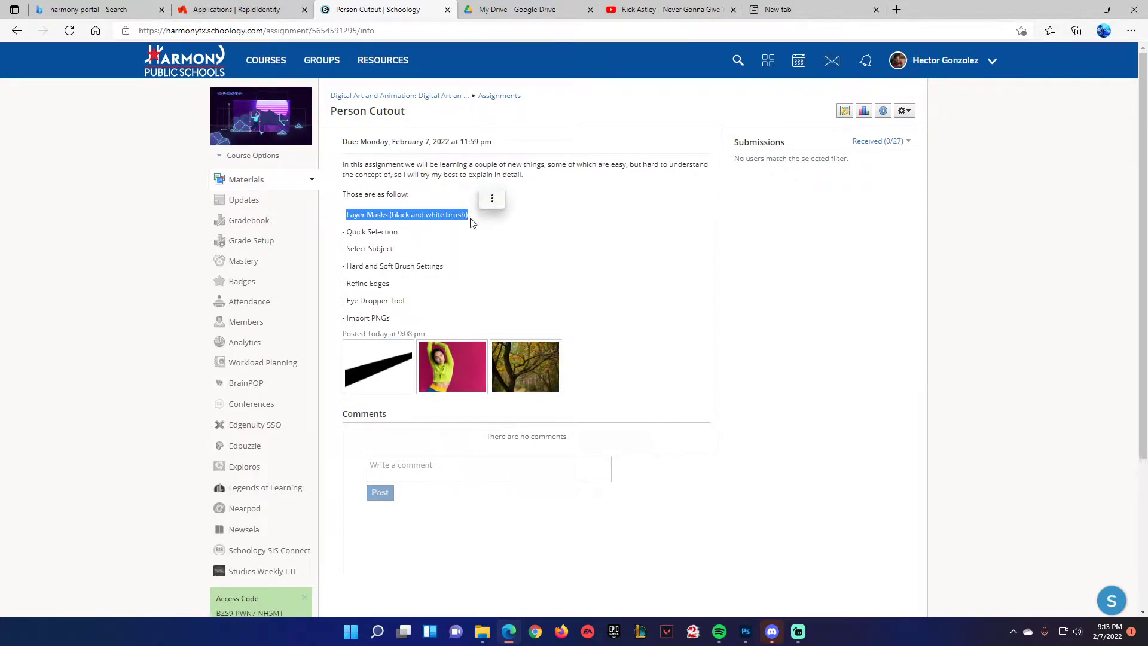
{"action": "mouse_move", "coordinate": [347, 233]}
{"action": "left_mouse_down"}
{"action": "mouse_move", "coordinate": [405, 236]}
{"action": "mouse_move", "coordinate": [406, 254]}
{"action": "mouse_move", "coordinate": [352, 267]}
{"action": "mouse_move", "coordinate": [445, 270]}
{"action": "left_mouse_up"}
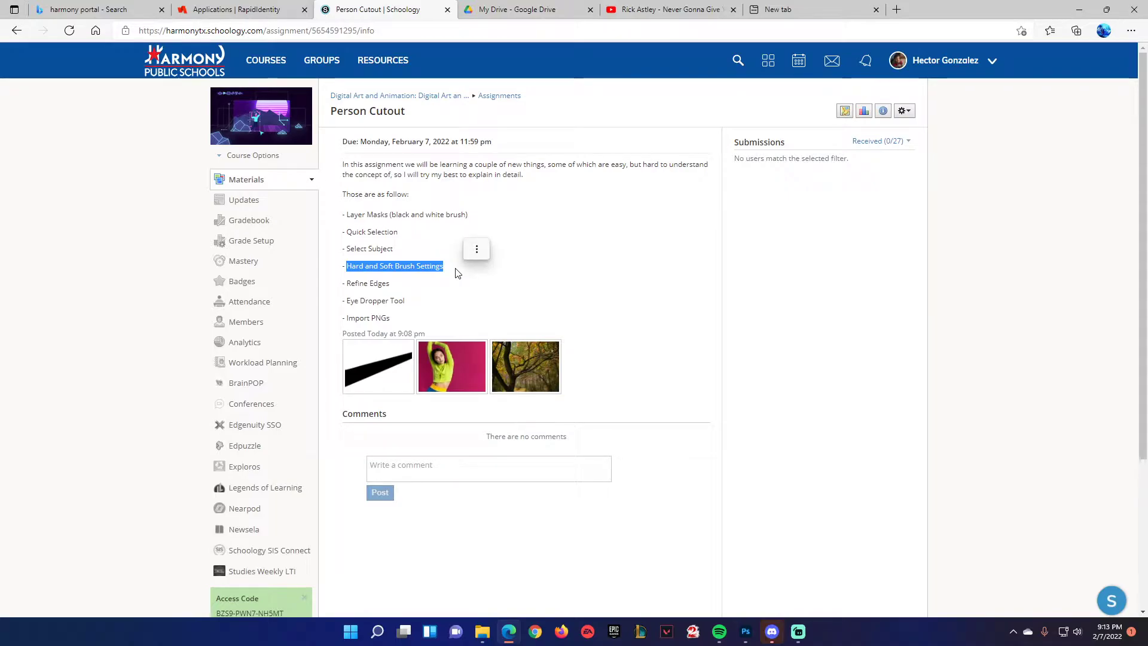
{"action": "left_click", "coordinate": [350, 293]}
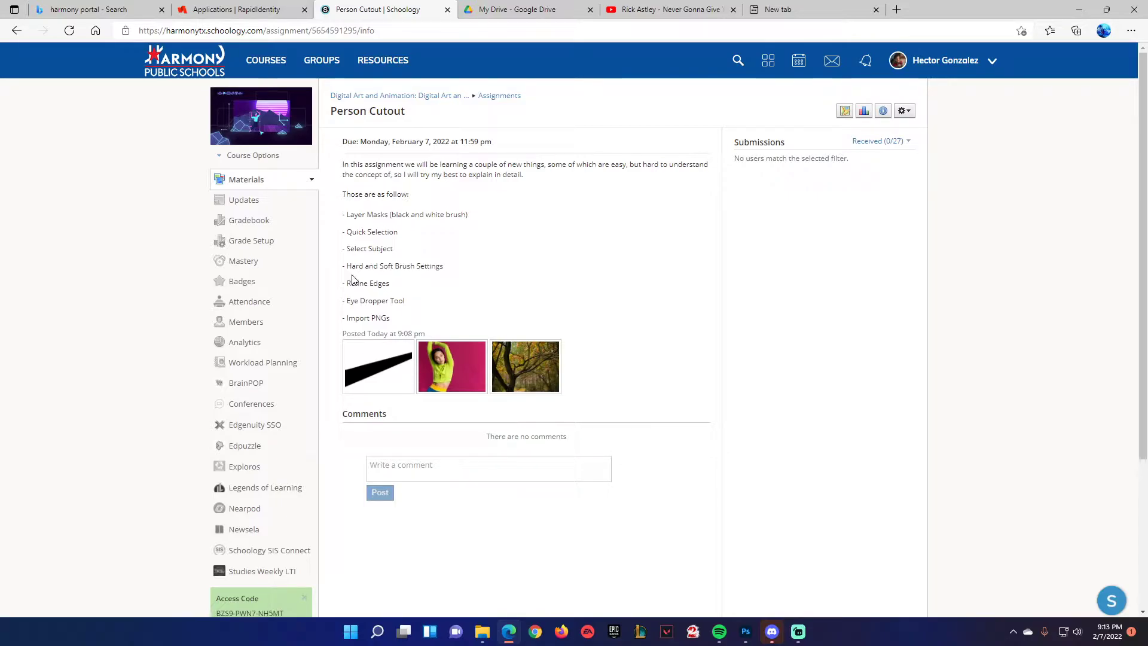
{"action": "left_click_drag", "start_coordinate": [347, 283], "coordinate": [406, 292]}
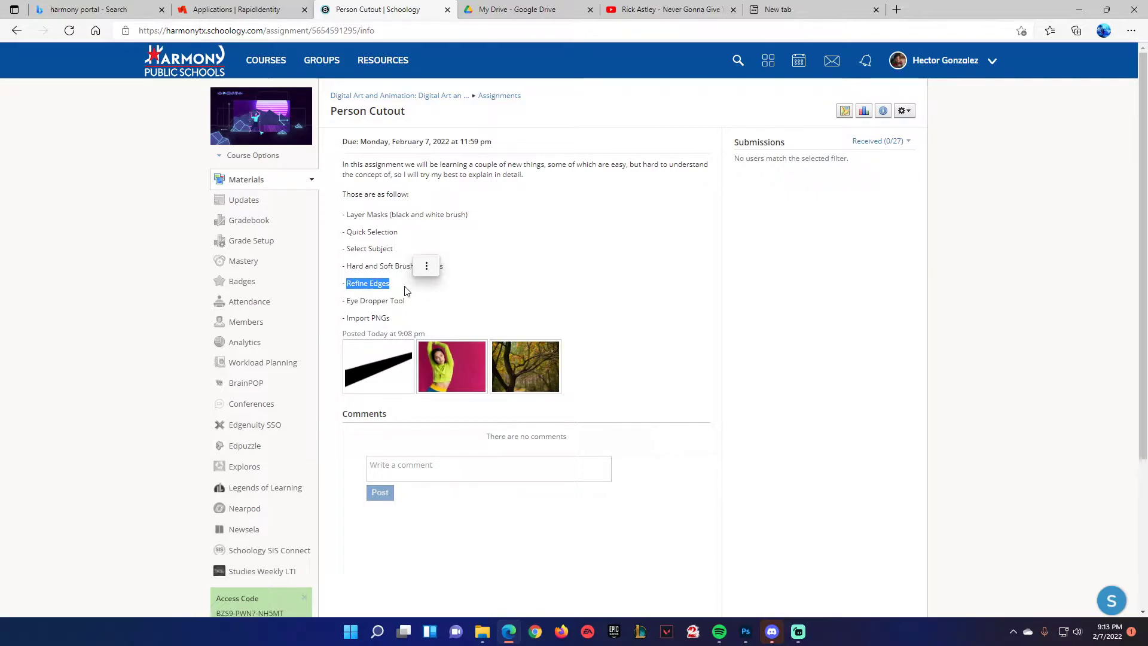
{"action": "left_click", "coordinate": [371, 285]}
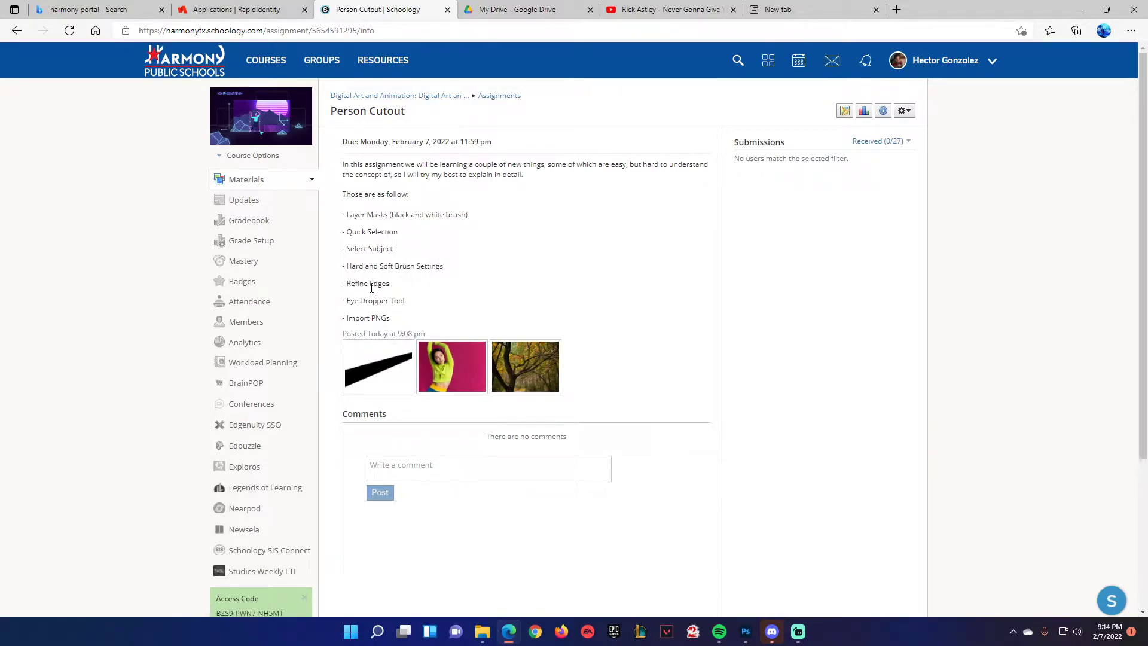
{"action": "left_click_drag", "start_coordinate": [345, 300], "coordinate": [425, 300]}
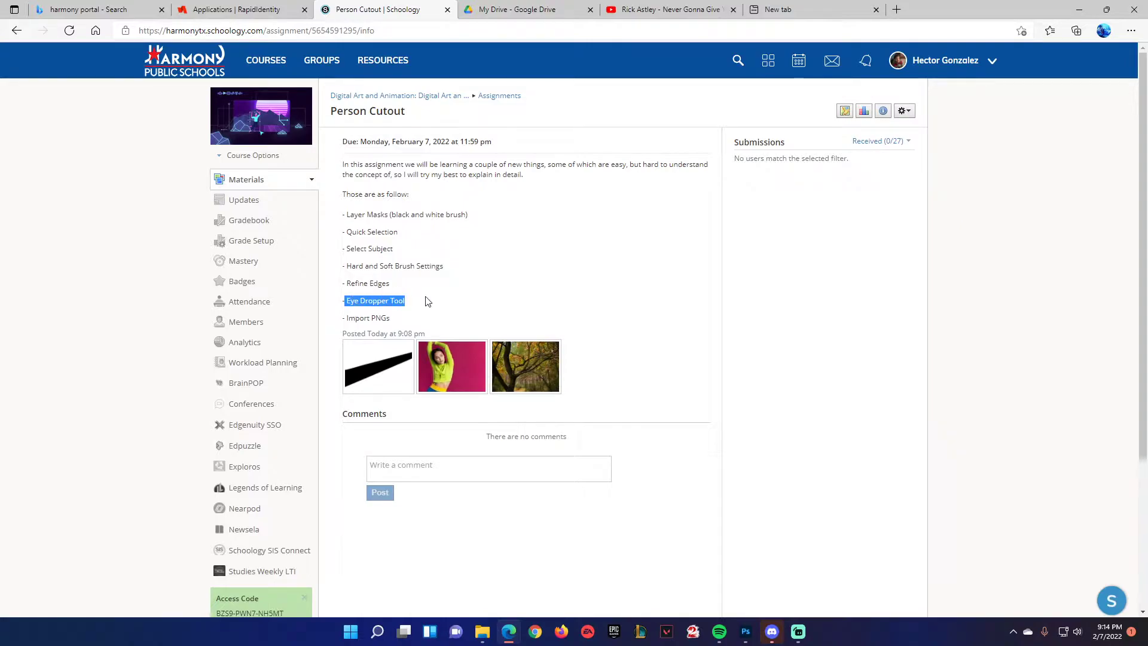
{"action": "left_click", "coordinate": [425, 300]}
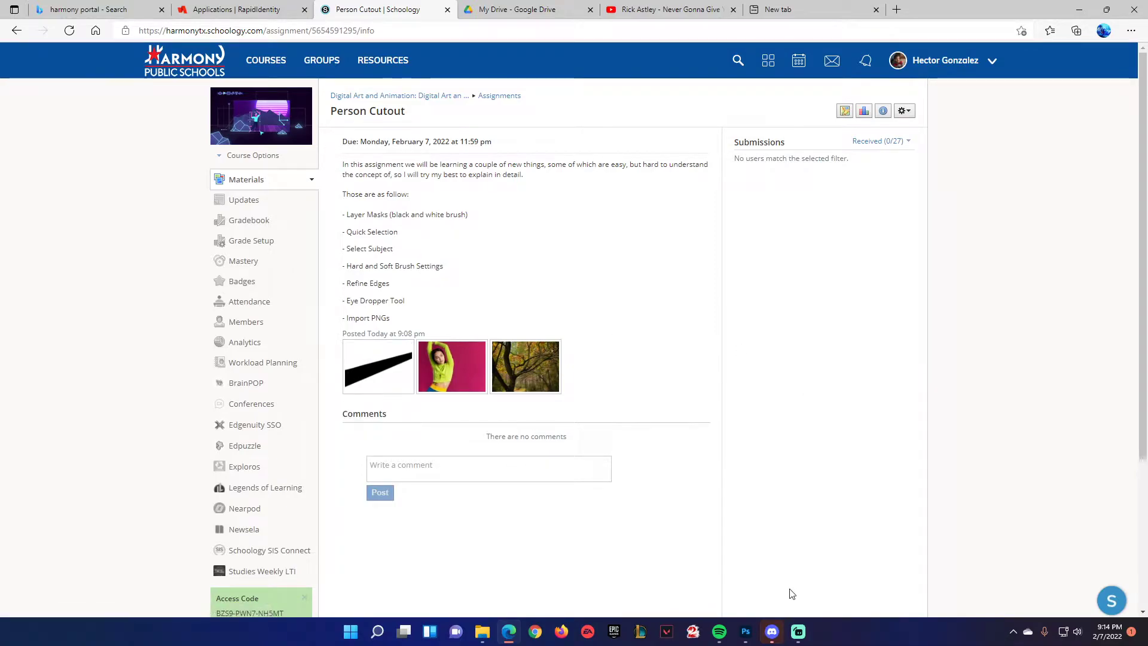
Step: Switch to Photoshop and create a new document from the Letter print preset, named Person Cutout
{"action": "left_click", "coordinate": [746, 635]}
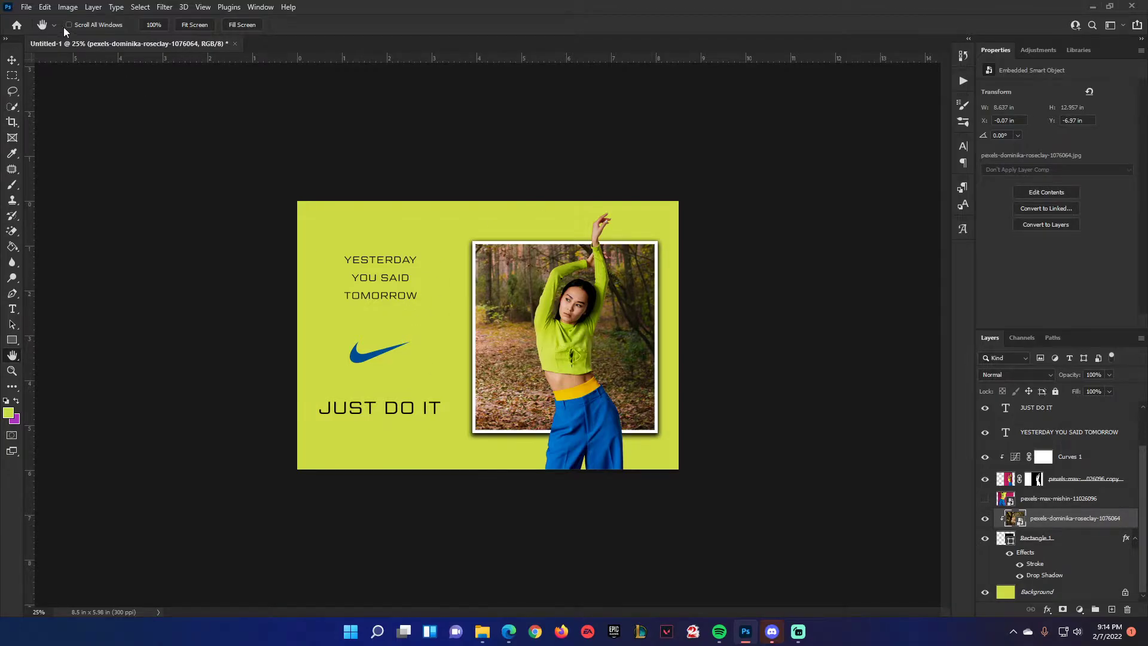
{"action": "left_click", "coordinate": [26, 7]}
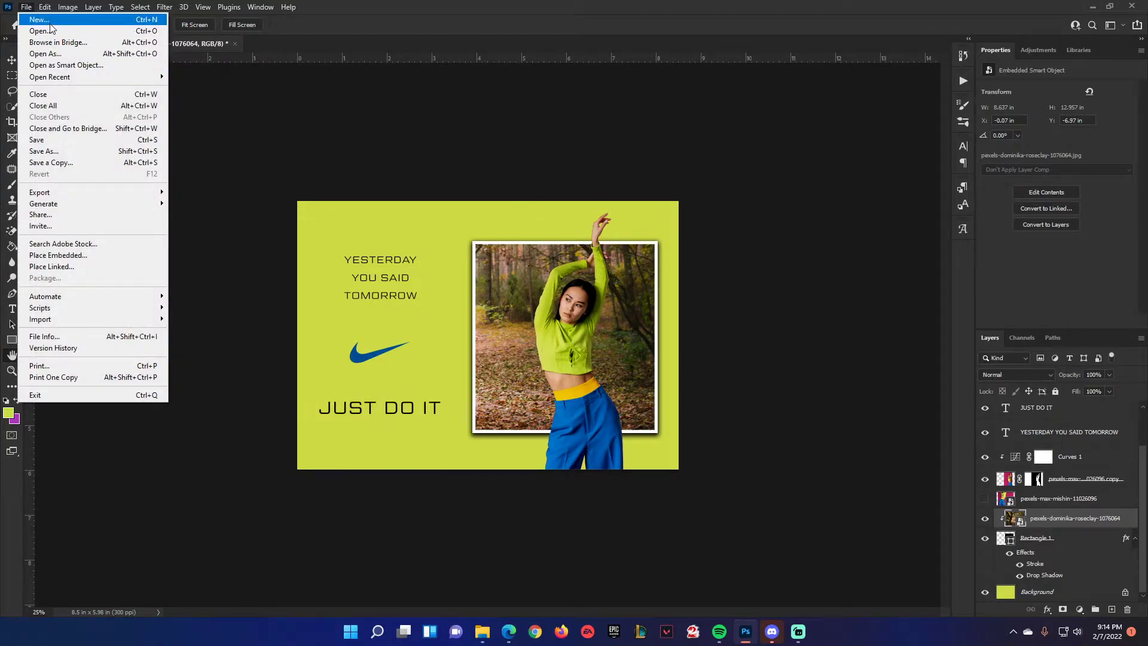
{"action": "left_click", "coordinate": [84, 30]}
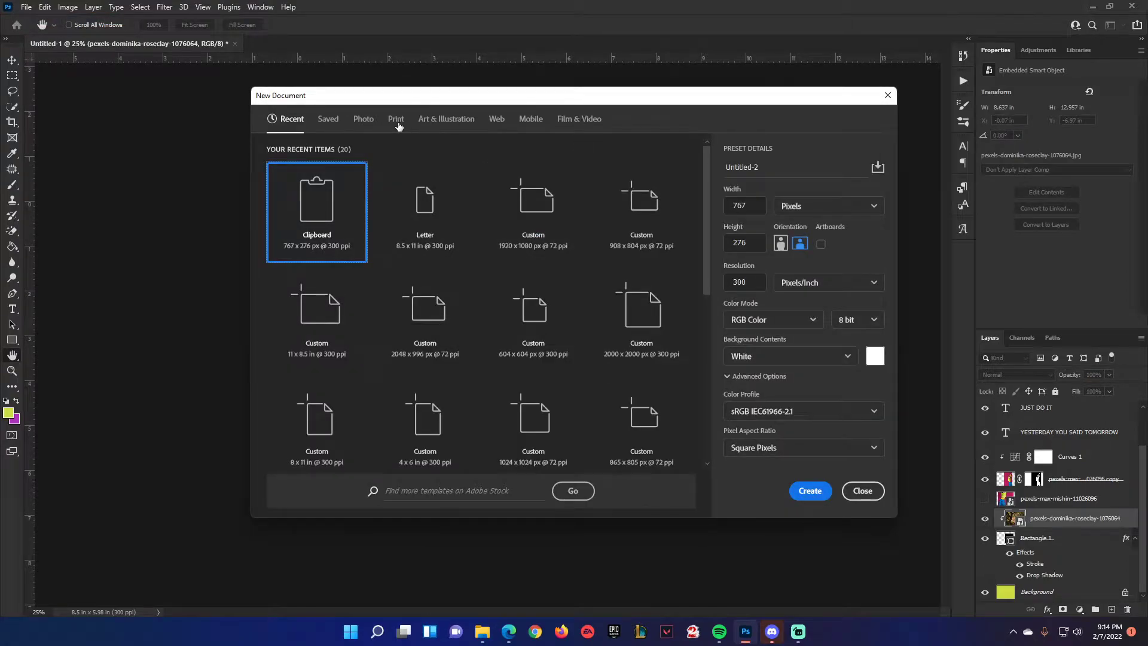
{"action": "left_click", "coordinate": [399, 124]}
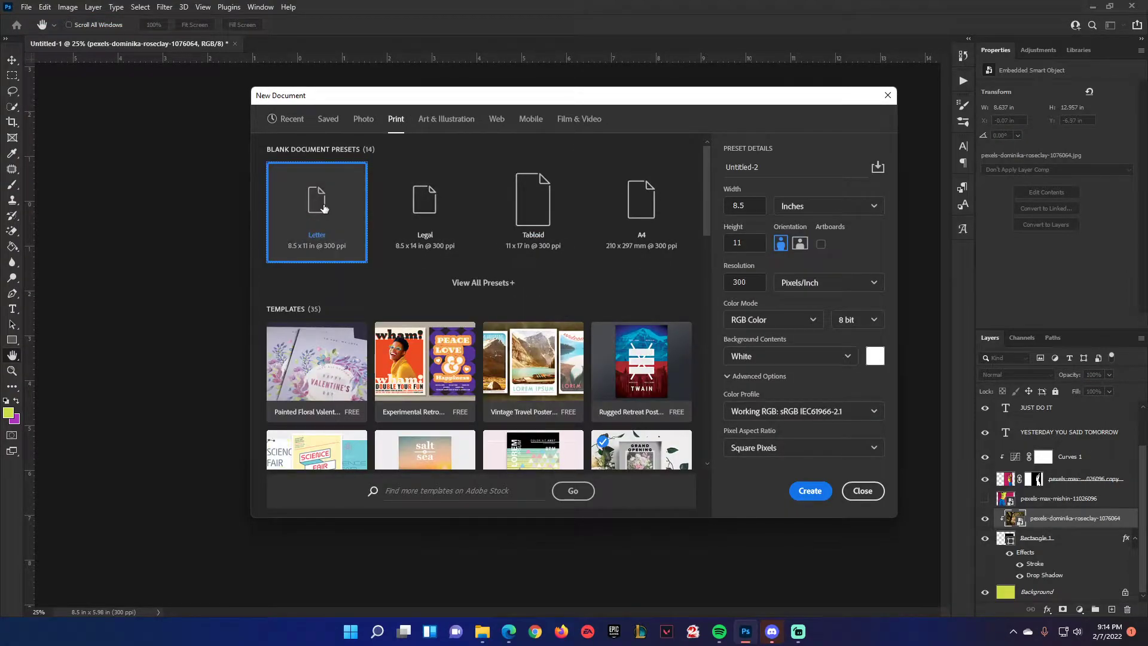
{"action": "left_click", "coordinate": [777, 169]}
{"action": "type", "text": "Pe"}
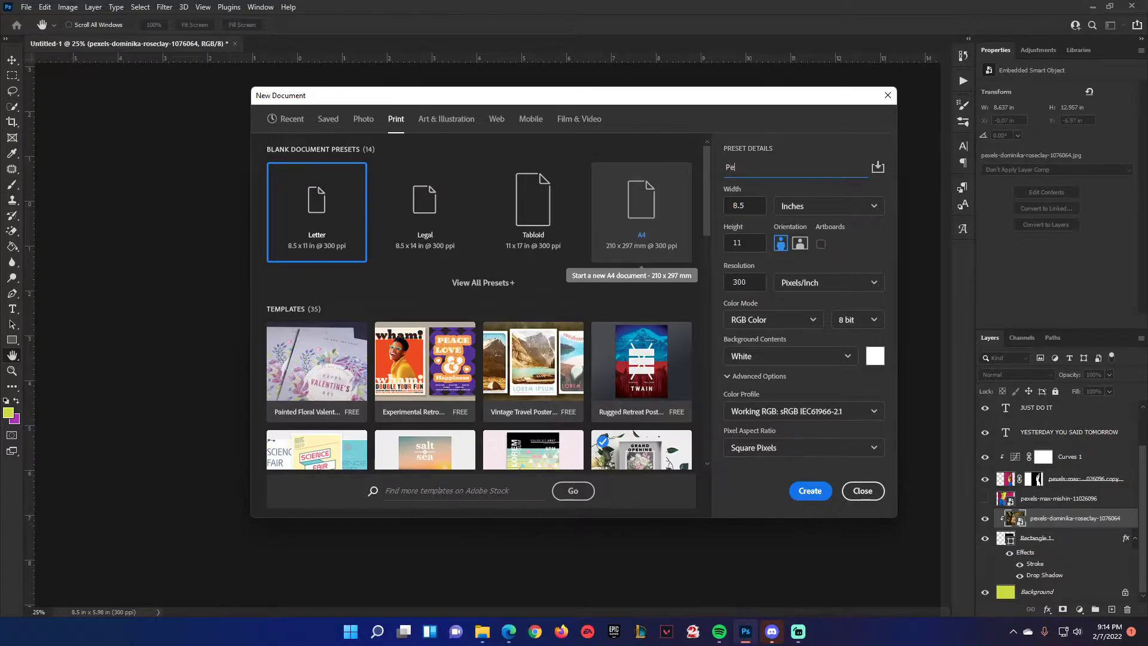
{"action": "type", "text": "rson Cutout"}
{"action": "left_click", "coordinate": [804, 491]}
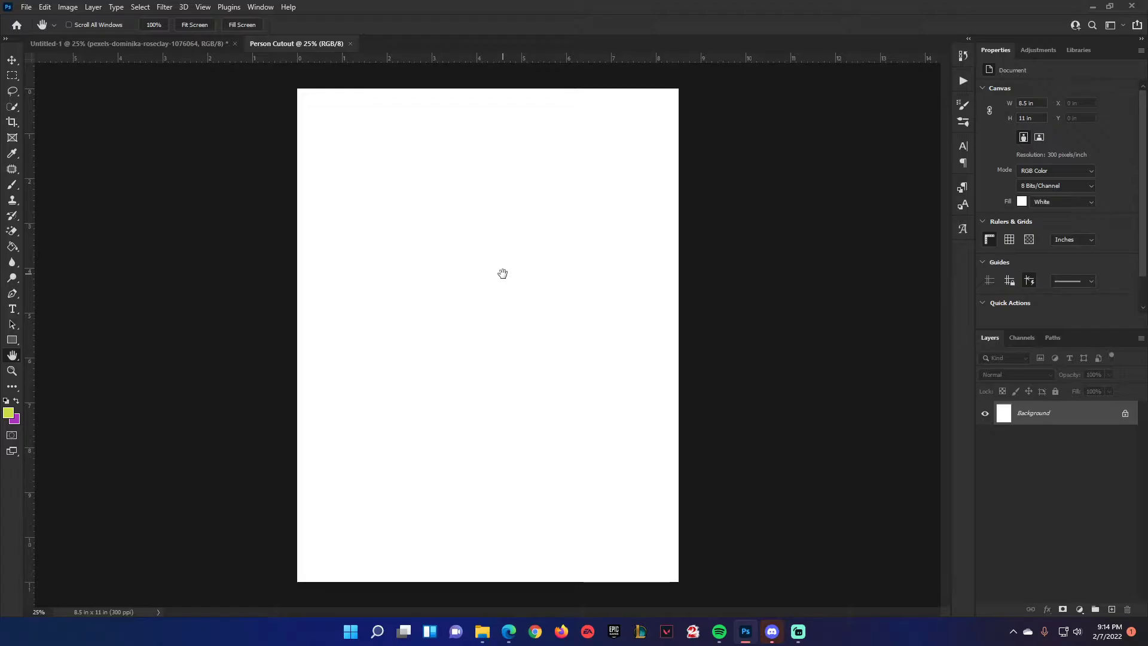
Step: Place the autumn forest photo, the Pexels JPG ending in 1076064 on the Desktop, as an embedded image in the document
{"action": "left_click", "coordinate": [26, 7]}
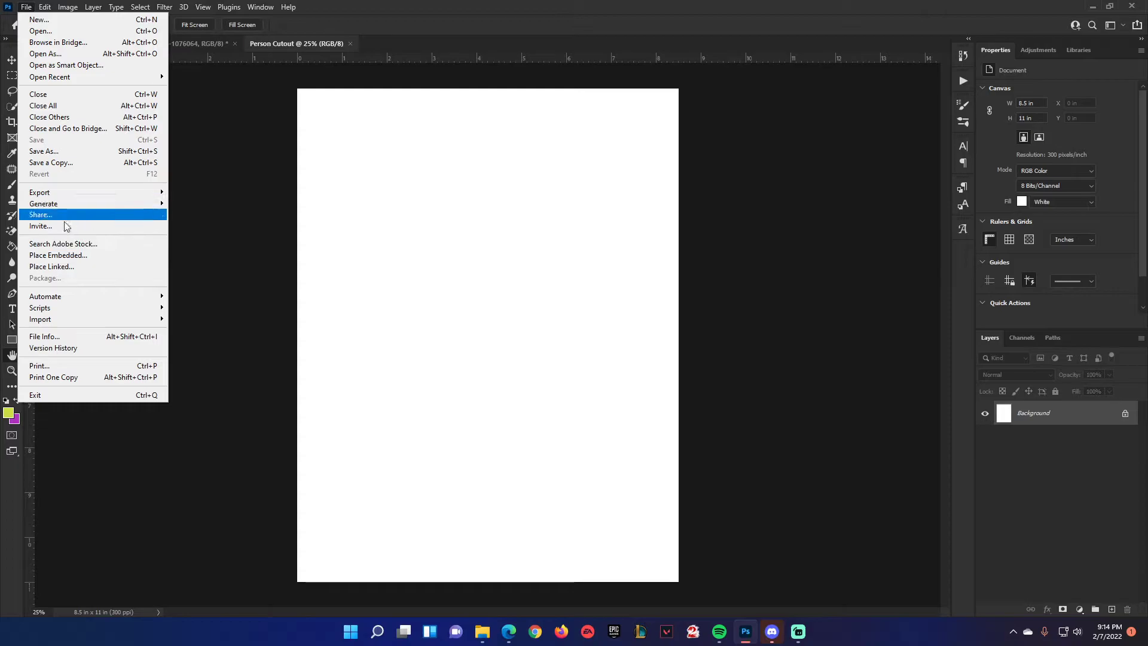
{"action": "left_click", "coordinate": [82, 257]}
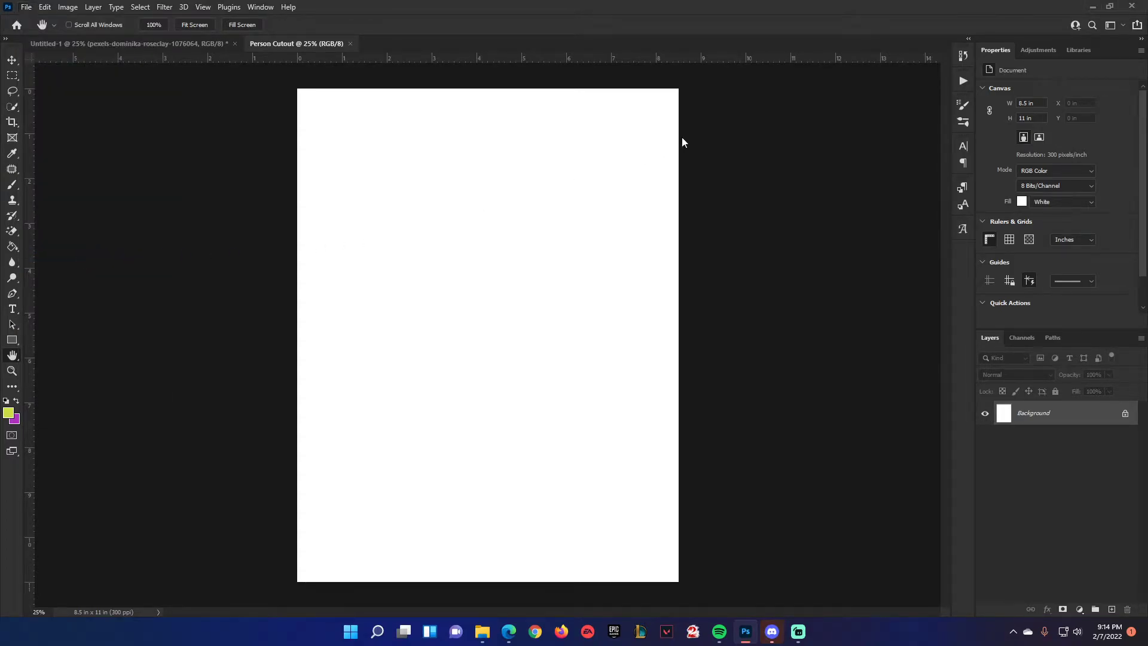
{"action": "scroll", "coordinate": [48, 119], "scroll_direction": "up", "scroll_amount": 2}
{"action": "left_click", "coordinate": [56, 106]}
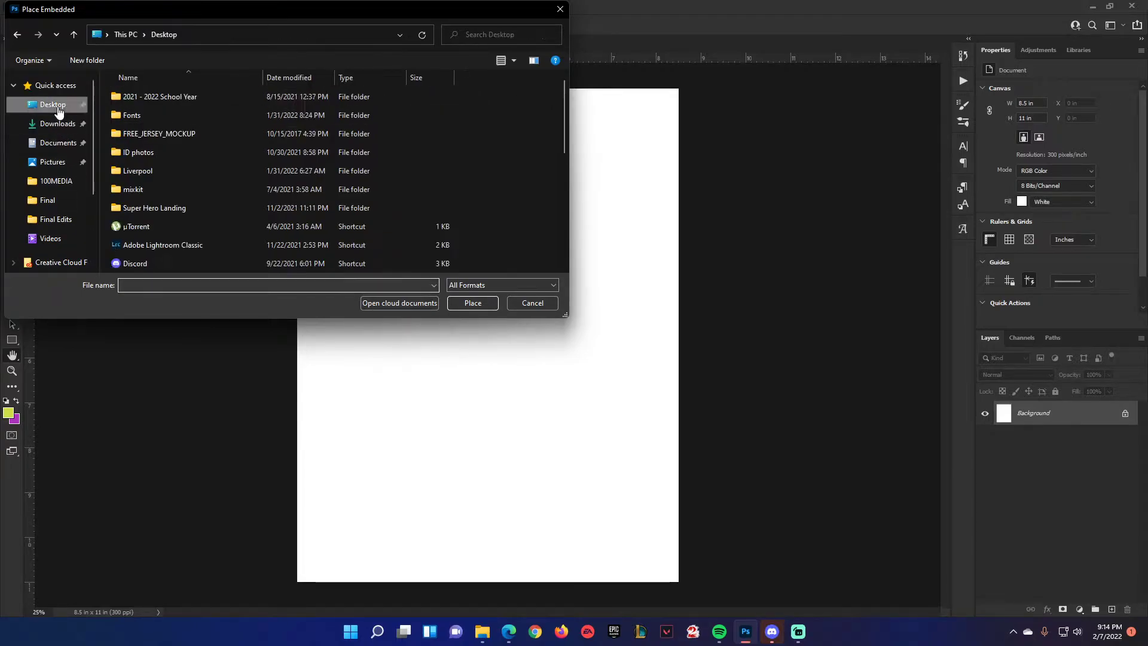
{"action": "scroll", "coordinate": [234, 189], "scroll_direction": "down", "scroll_amount": 3}
{"action": "scroll", "coordinate": [274, 202], "scroll_direction": "down", "scroll_amount": 2}
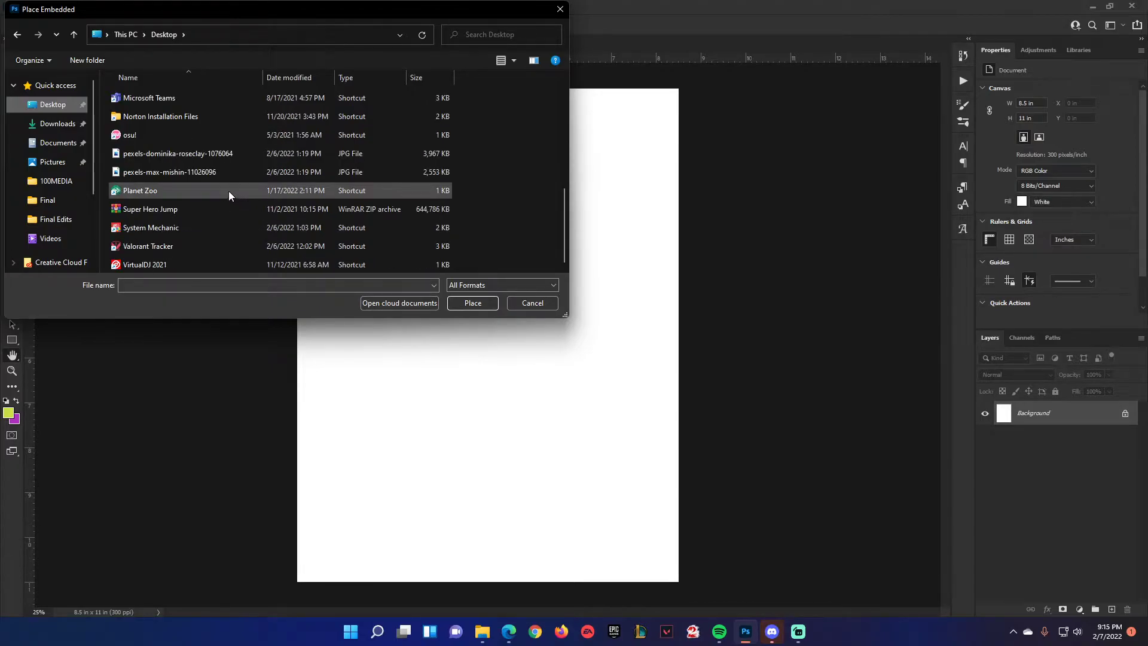
{"action": "scroll", "coordinate": [216, 185], "scroll_direction": "up", "scroll_amount": 2}
{"action": "scroll", "coordinate": [216, 187], "scroll_direction": "up", "scroll_amount": 2}
{"action": "scroll", "coordinate": [216, 187], "scroll_direction": "down", "scroll_amount": 3}
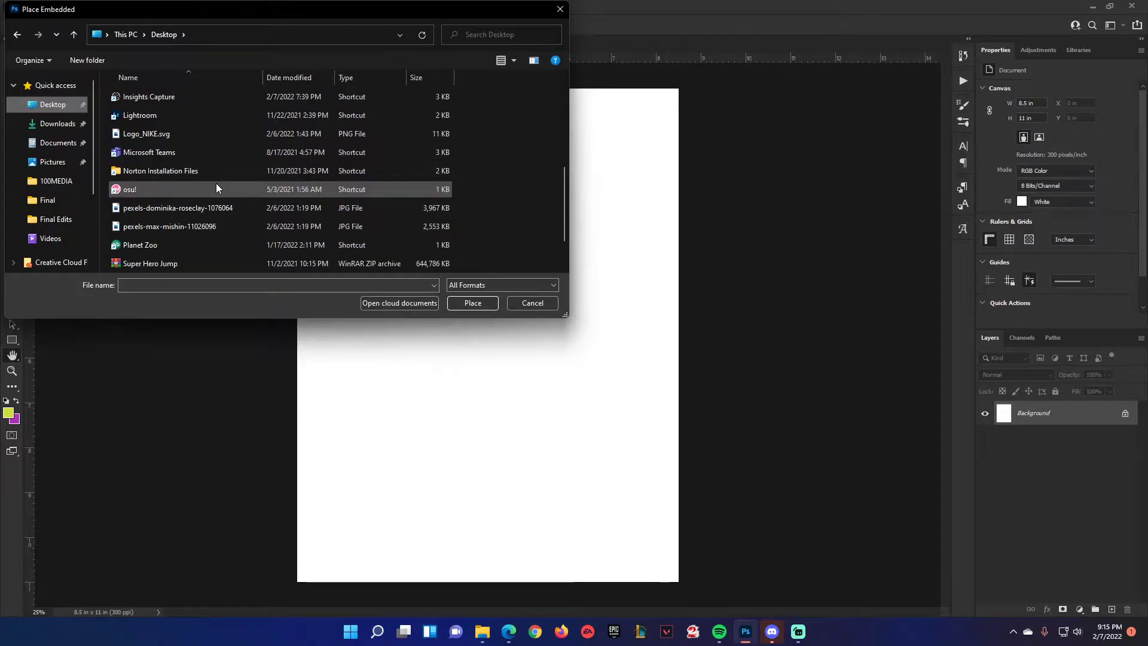
{"action": "left_click", "coordinate": [146, 209]}
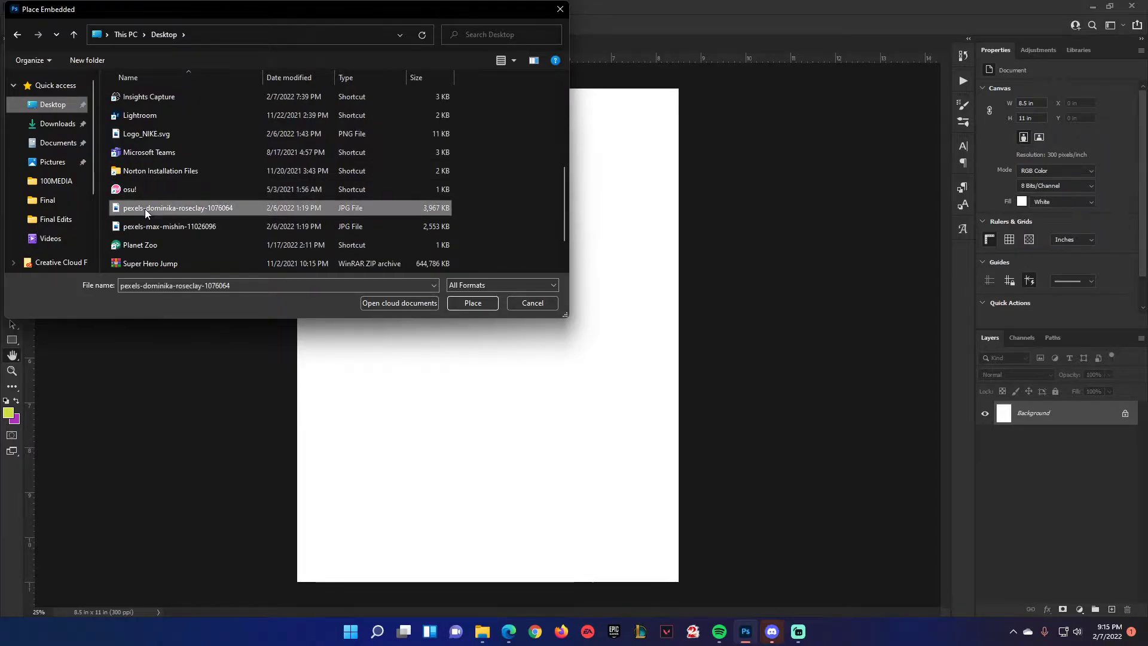
{"action": "left_click", "coordinate": [174, 226]}
{"action": "left_click", "coordinate": [196, 211]}
{"action": "left_click", "coordinate": [202, 225]}
{"action": "left_click", "coordinate": [207, 211]}
{"action": "left_click", "coordinate": [460, 306]}
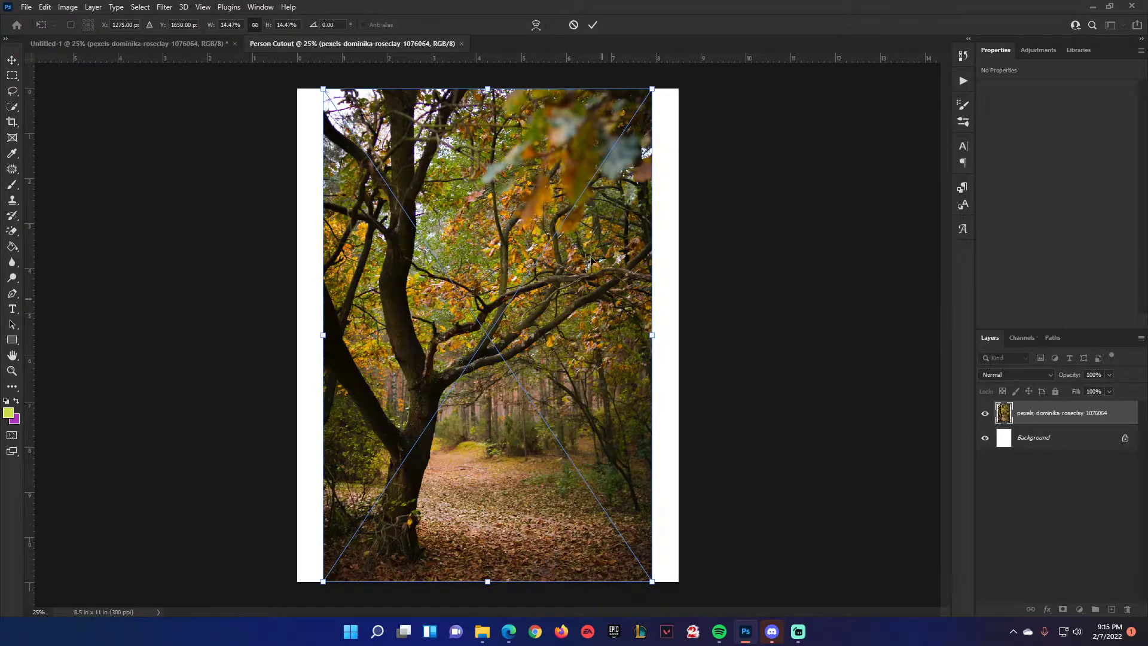
{"action": "left_click", "coordinate": [593, 25]}
{"action": "key", "text": "h"}
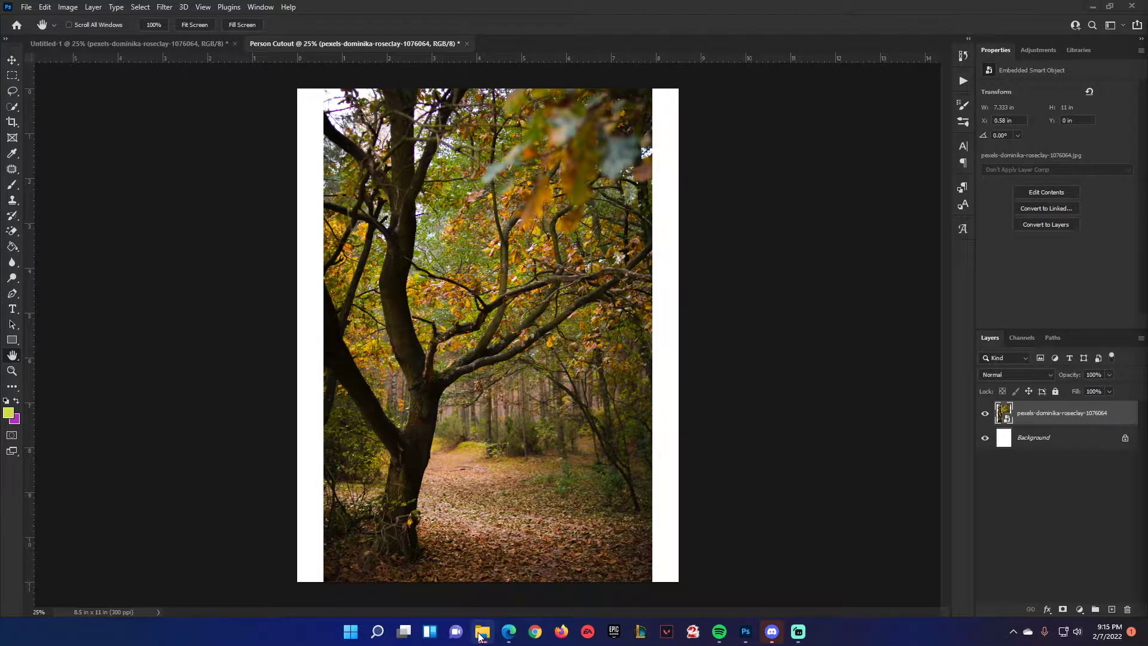
Step: Bring the woman photo, the Pexels JPG ending in 11026096, from the Desktop folder in File Explorer into the document and commit its placement
{"action": "mouse_move", "coordinate": [480, 637]}
{"action": "left_click_drag", "start_coordinate": [1142, 395], "coordinate": [705, 63]}
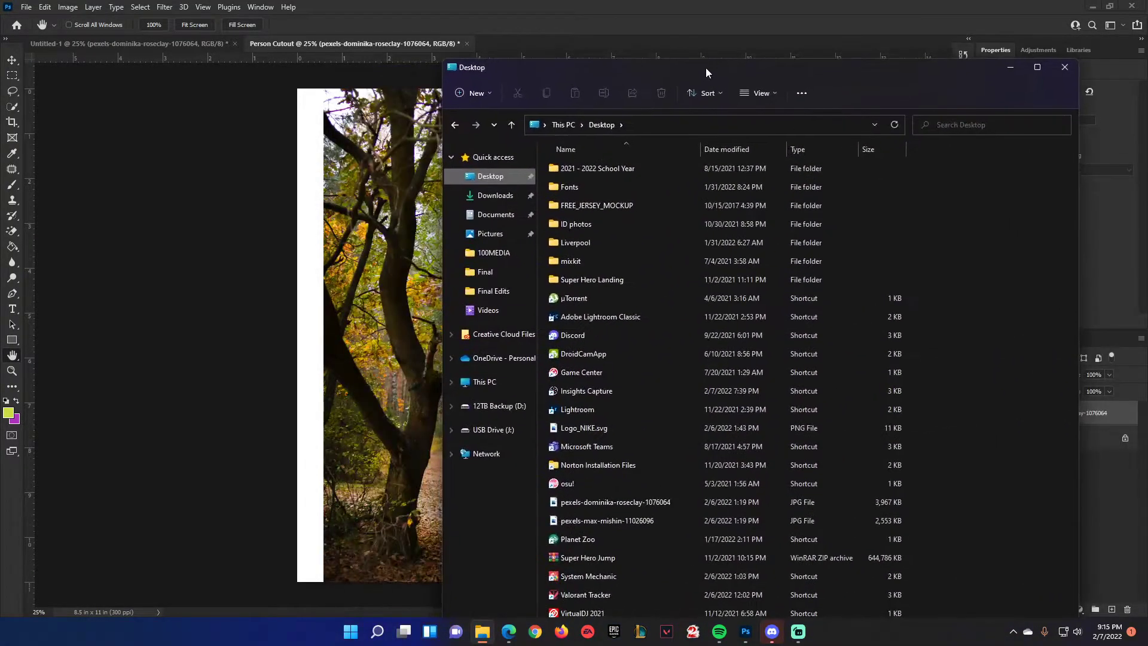
{"action": "left_click", "coordinate": [628, 526]}
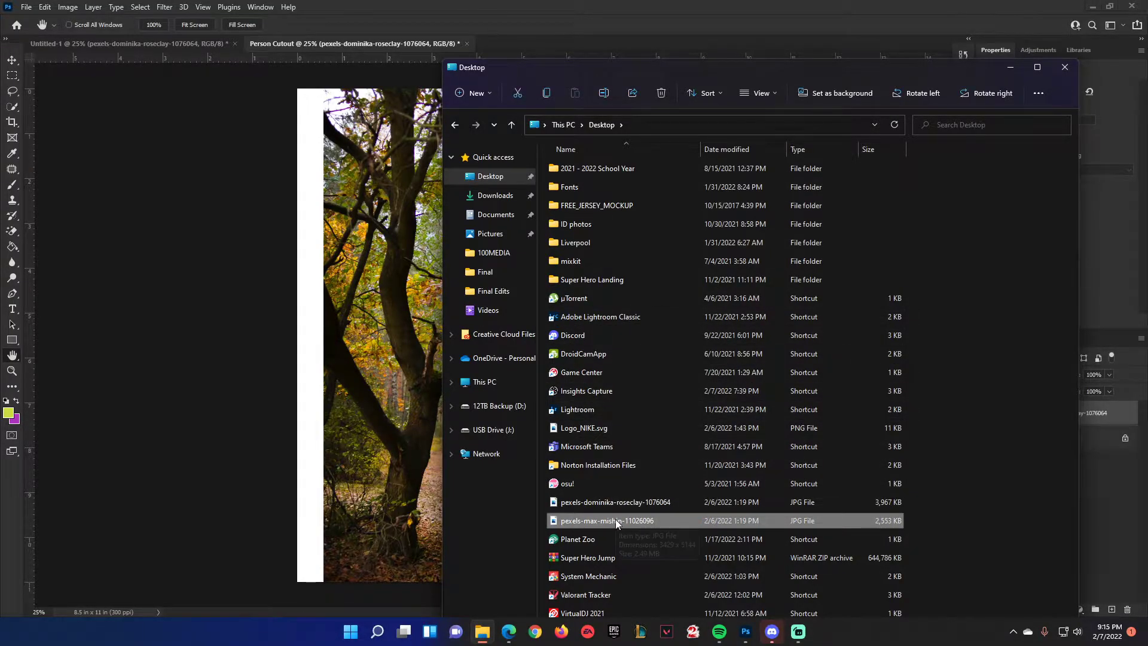
{"action": "left_click_drag", "start_coordinate": [598, 520], "coordinate": [393, 339]}
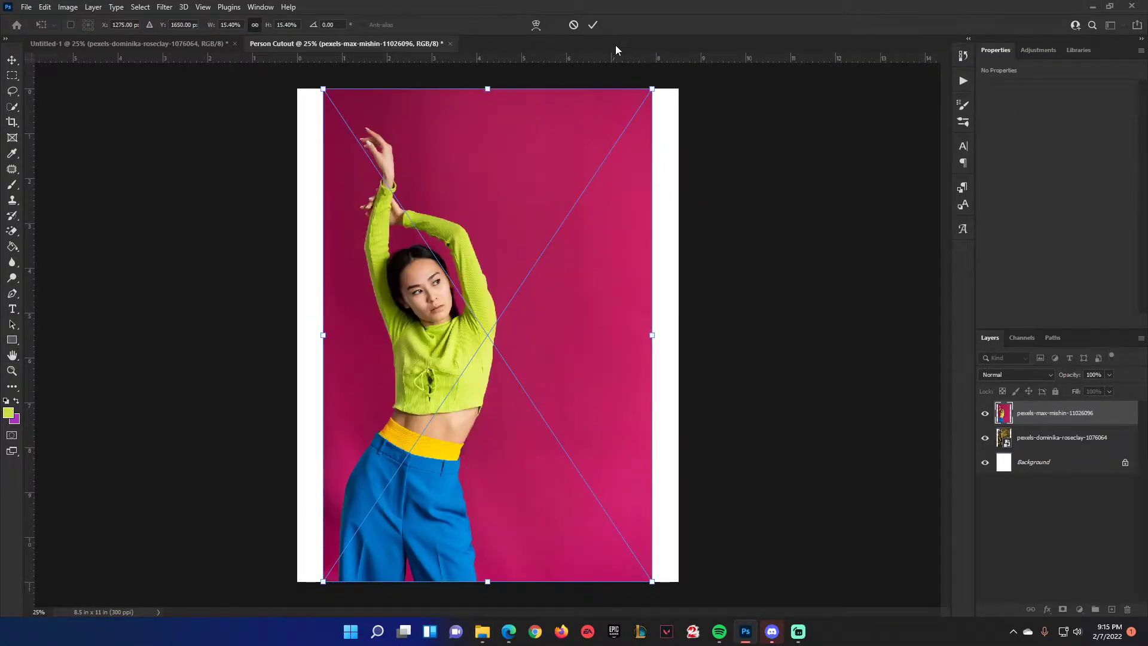
{"action": "left_click", "coordinate": [592, 25]}
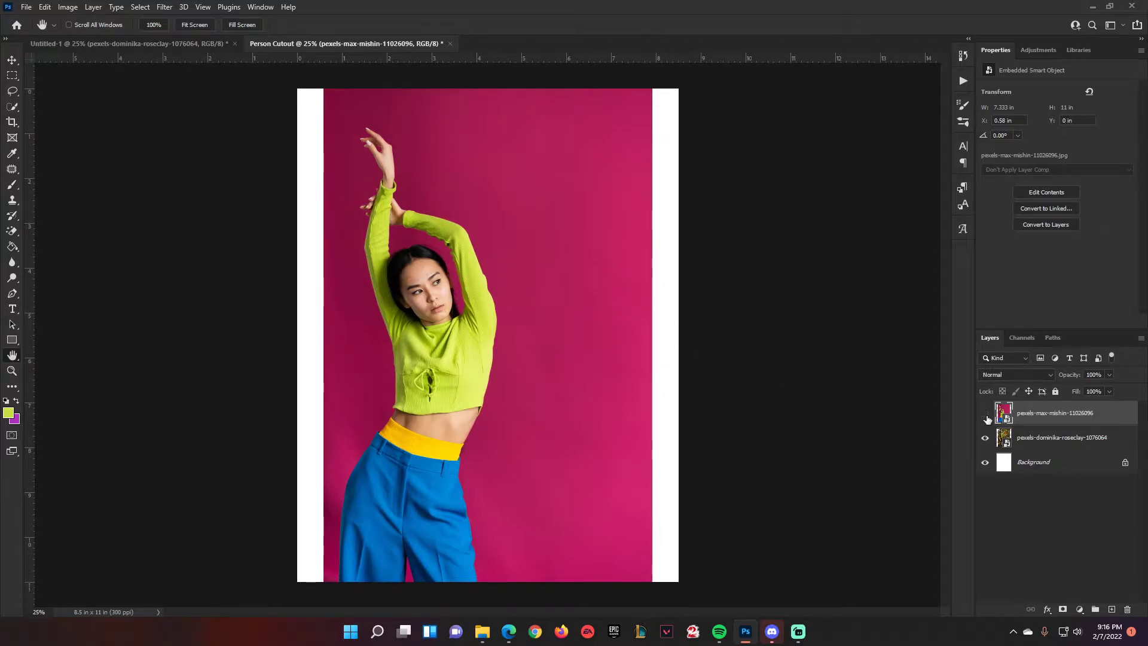
Step: Hide the layer holding the woman photo to leave the forest photo exposed
{"action": "left_click", "coordinate": [986, 414]}
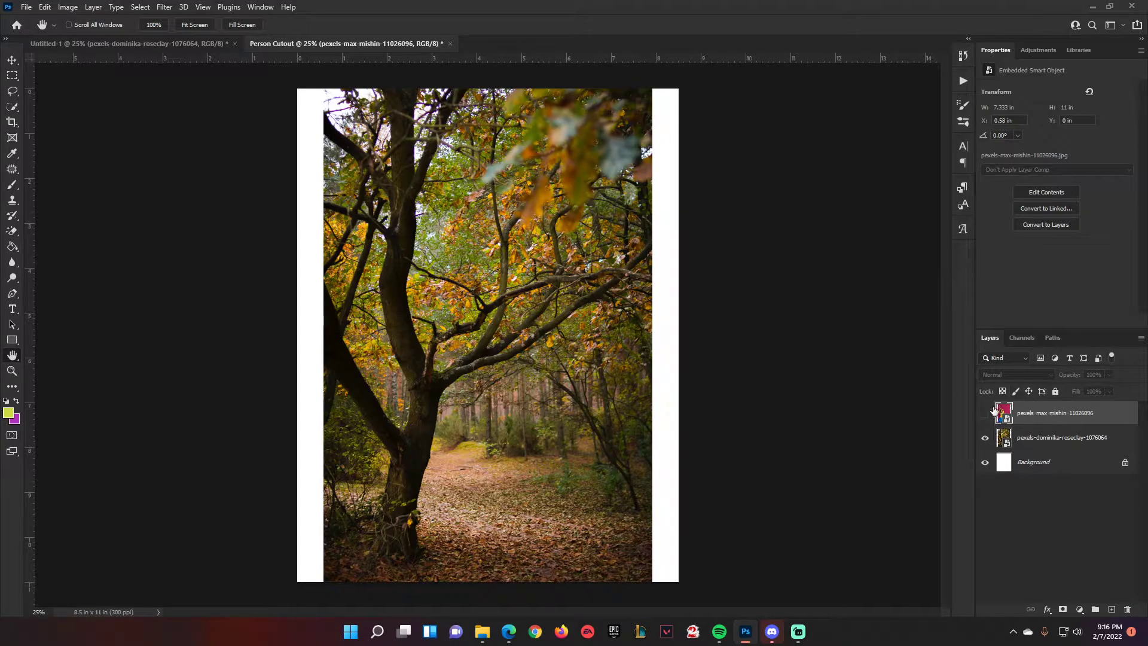
{"action": "left_click", "coordinate": [986, 414]}
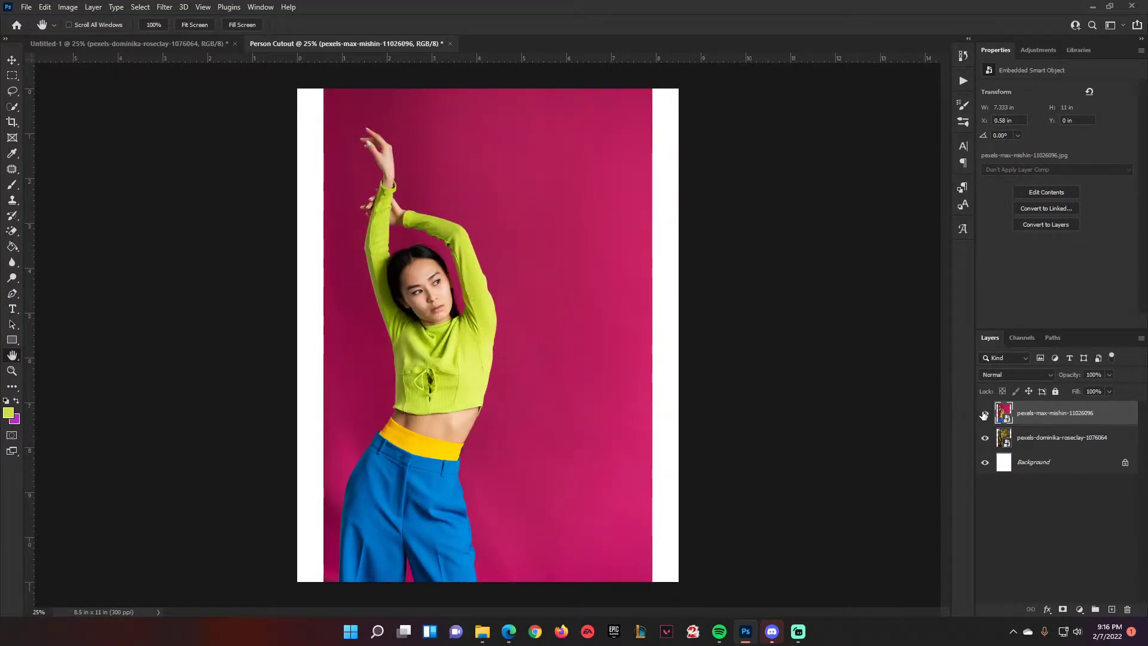
{"action": "left_click", "coordinate": [985, 412]}
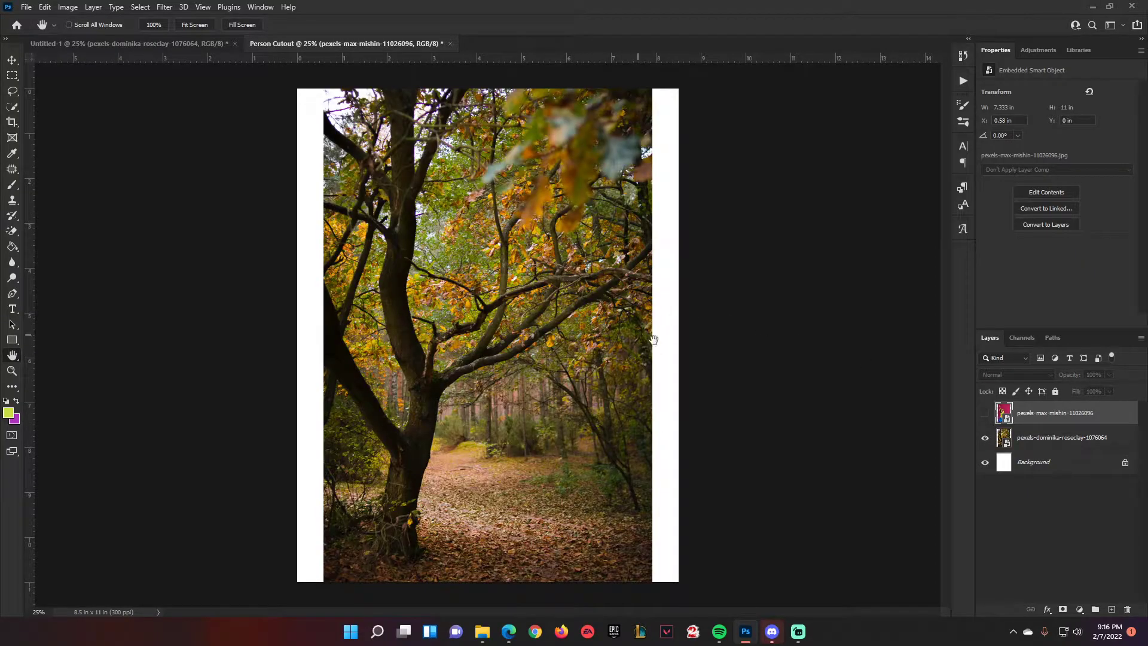
Step: Enlarge the forest photo with Free Transform to fill the 8.5 in canvas width, and show the woman photo's layer again
{"action": "left_click", "coordinate": [1012, 440]}
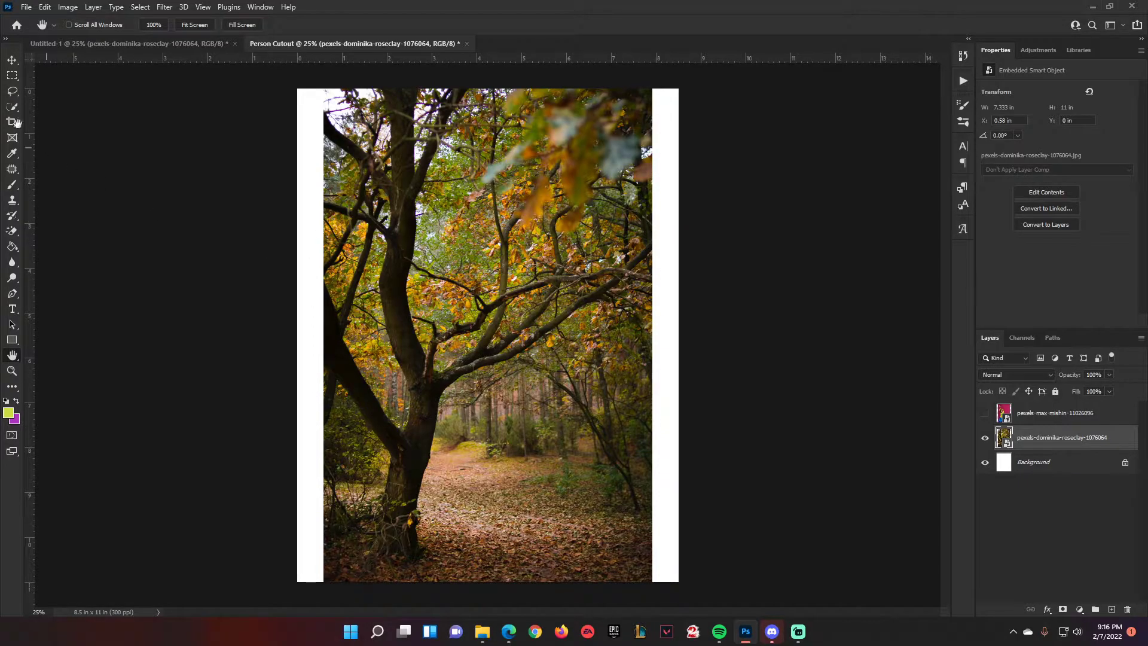
{"action": "left_click", "coordinate": [13, 60]}
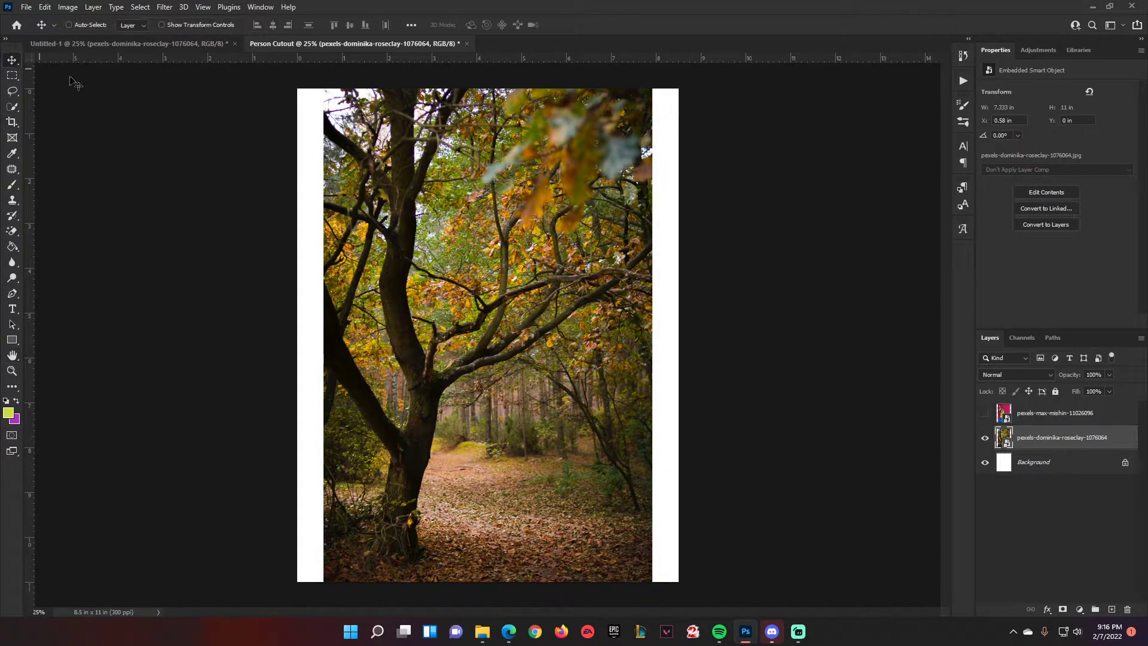
{"action": "key", "text": "ctrl+t"}
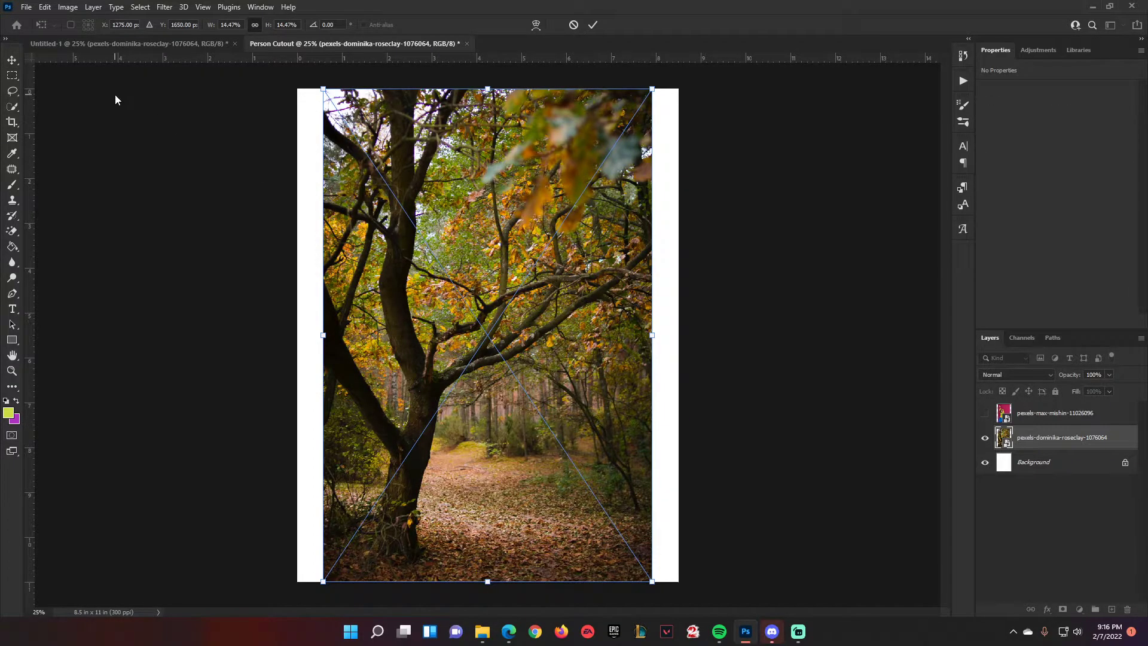
{"action": "left_click", "coordinate": [45, 7]}
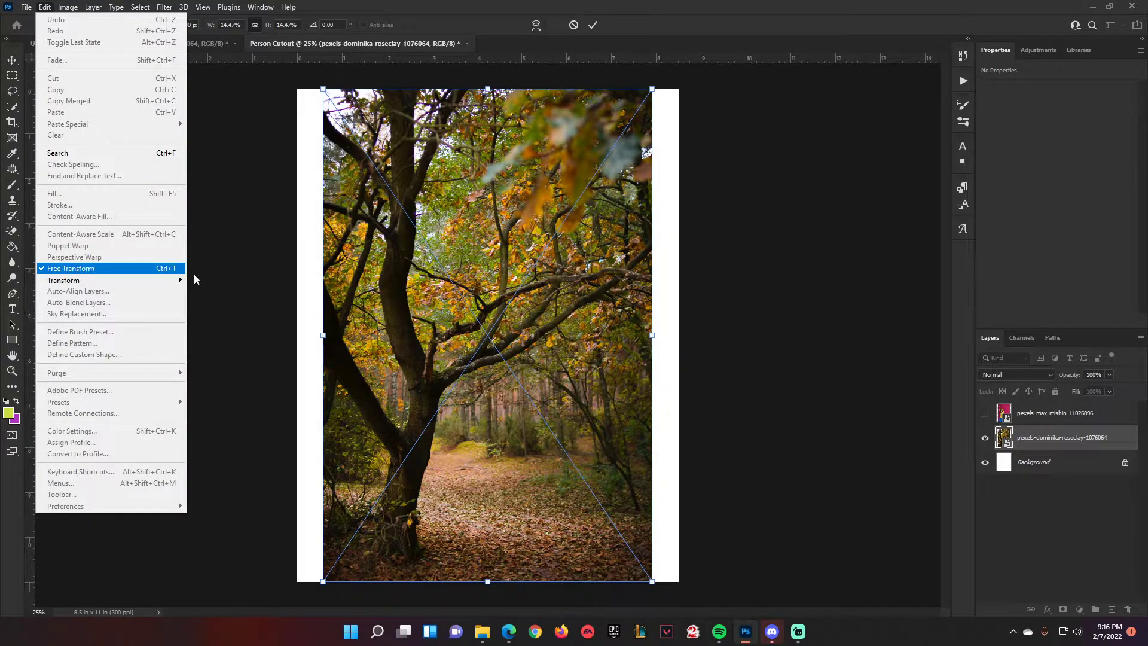
{"action": "left_click", "coordinate": [88, 272]}
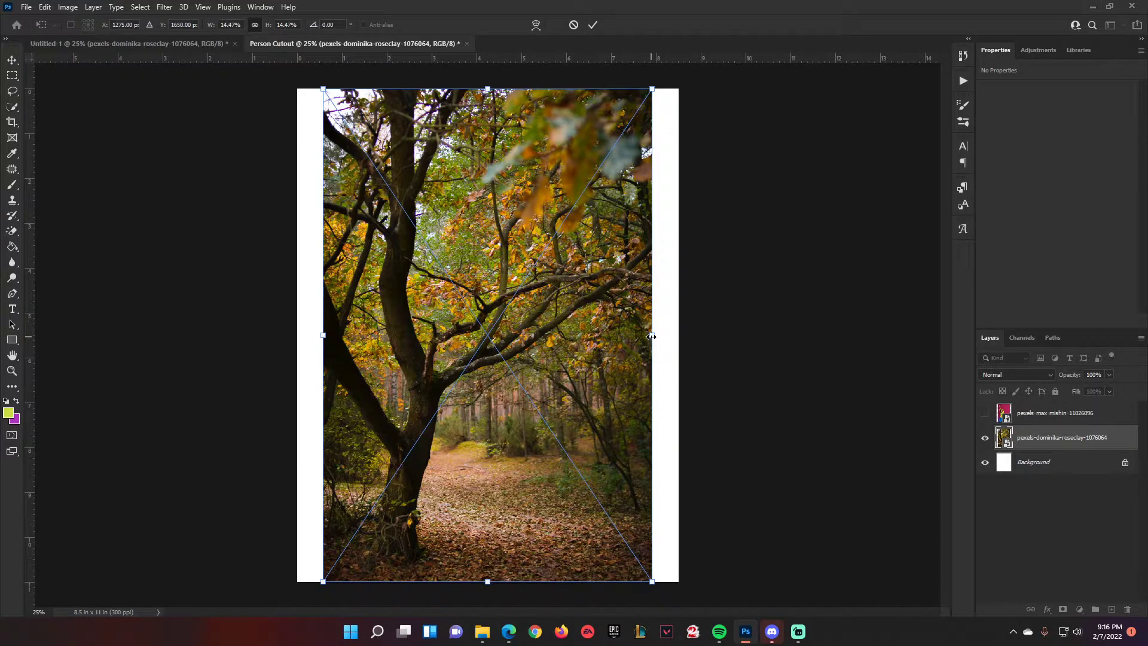
{"action": "left_click_drag", "start_coordinate": [653, 337], "coordinate": [678, 335]}
{"action": "left_click_drag", "start_coordinate": [325, 336], "coordinate": [304, 340]}
{"action": "mouse_move", "coordinate": [445, 384]}
{"action": "left_mouse_down"}
{"action": "mouse_move", "coordinate": [443, 367]}
{"action": "mouse_move", "coordinate": [443, 386]}
{"action": "left_mouse_up"}
{"action": "left_click", "coordinate": [593, 24]}
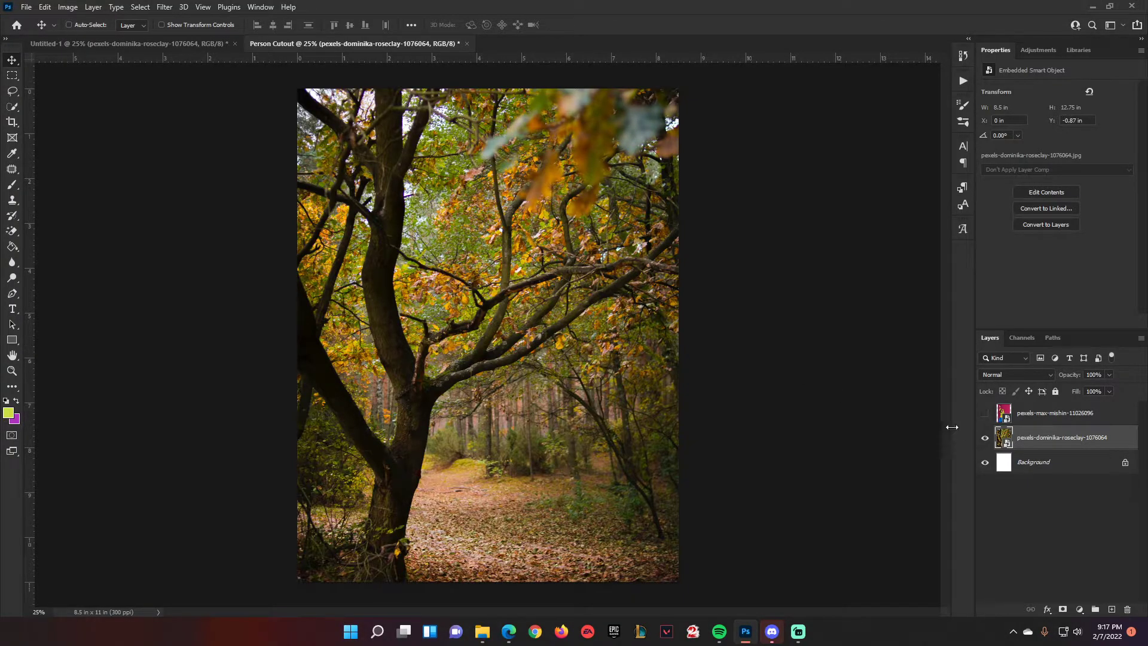
{"action": "left_click", "coordinate": [985, 413]}
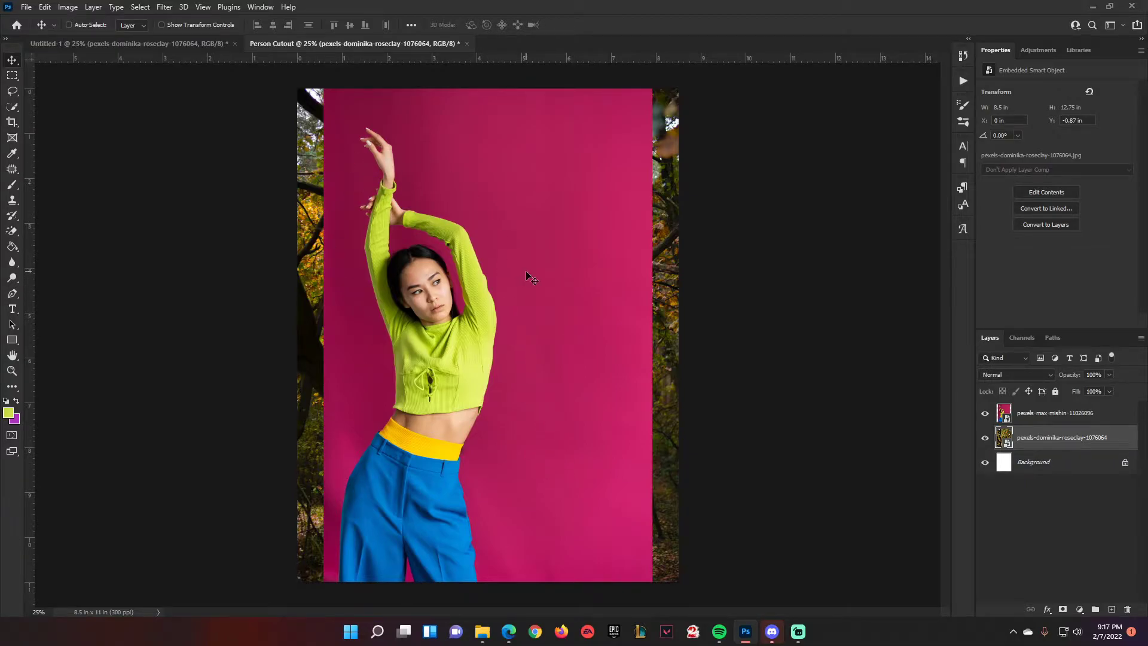
Step: Make the woman photo's layer active and switch to the Quick Selection tool
{"action": "left_click", "coordinate": [1039, 414]}
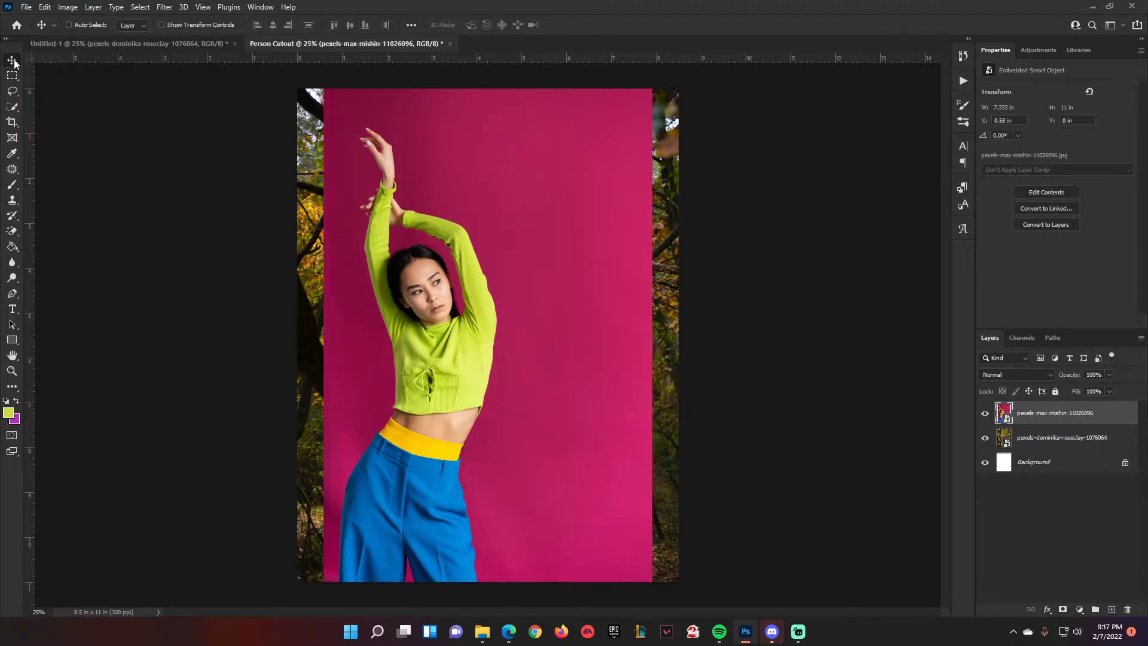
{"action": "right_click", "coordinate": [14, 108]}
{"action": "left_click", "coordinate": [54, 106]}
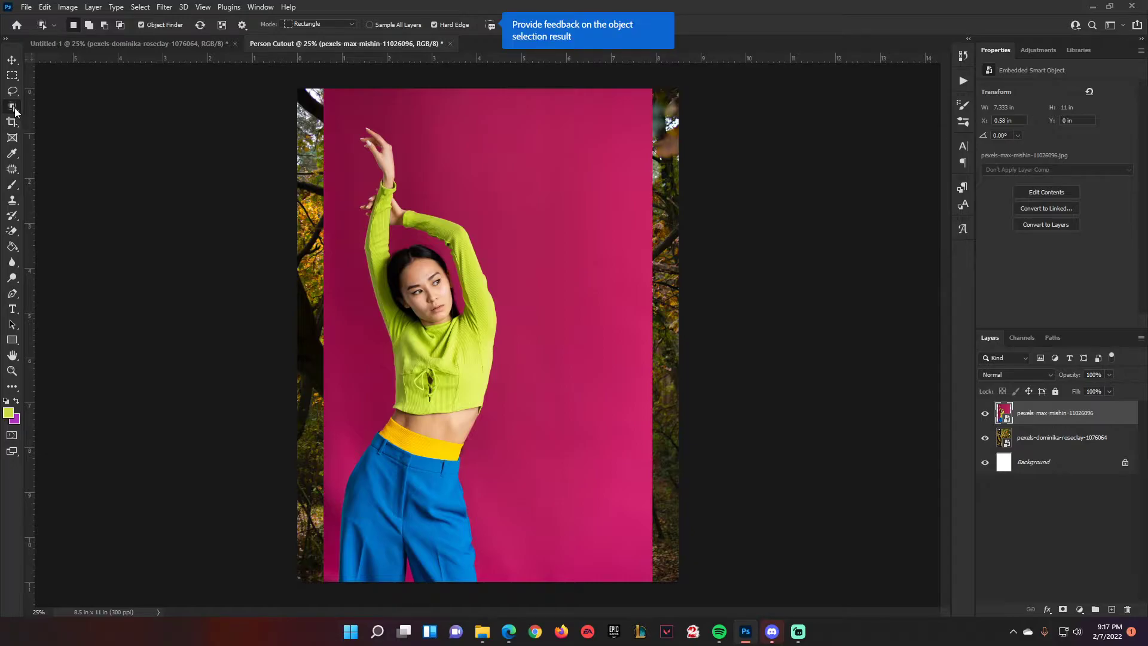
{"action": "right_click", "coordinate": [14, 109]}
{"action": "left_click", "coordinate": [65, 118]}
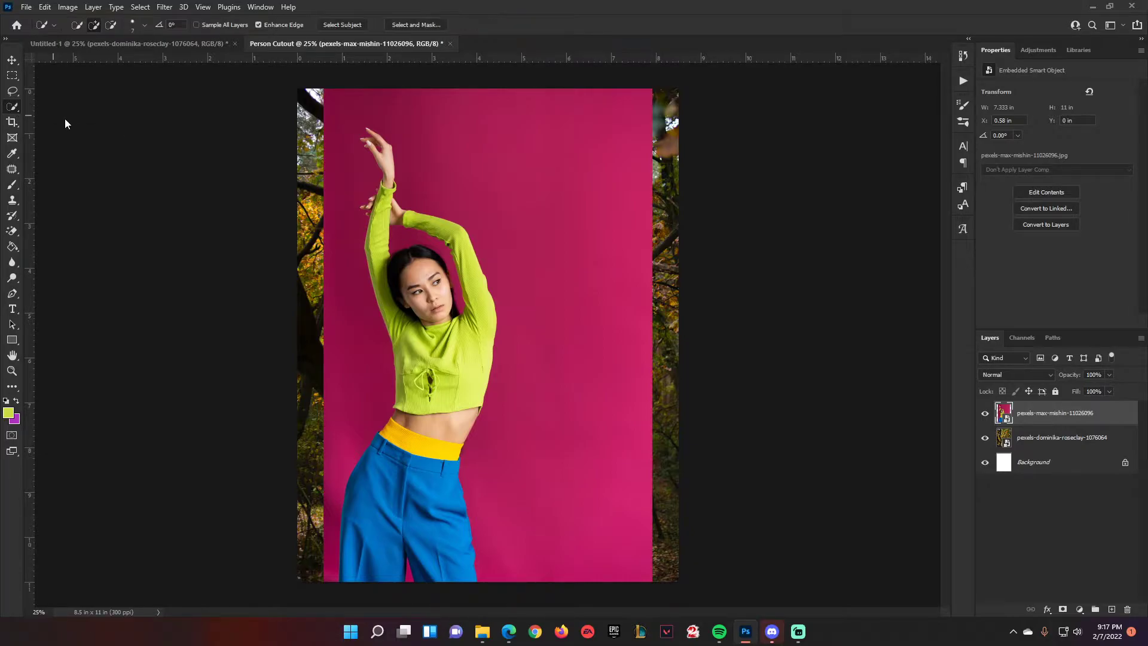
{"action": "right_click", "coordinate": [14, 108]}
{"action": "left_click", "coordinate": [59, 129]}
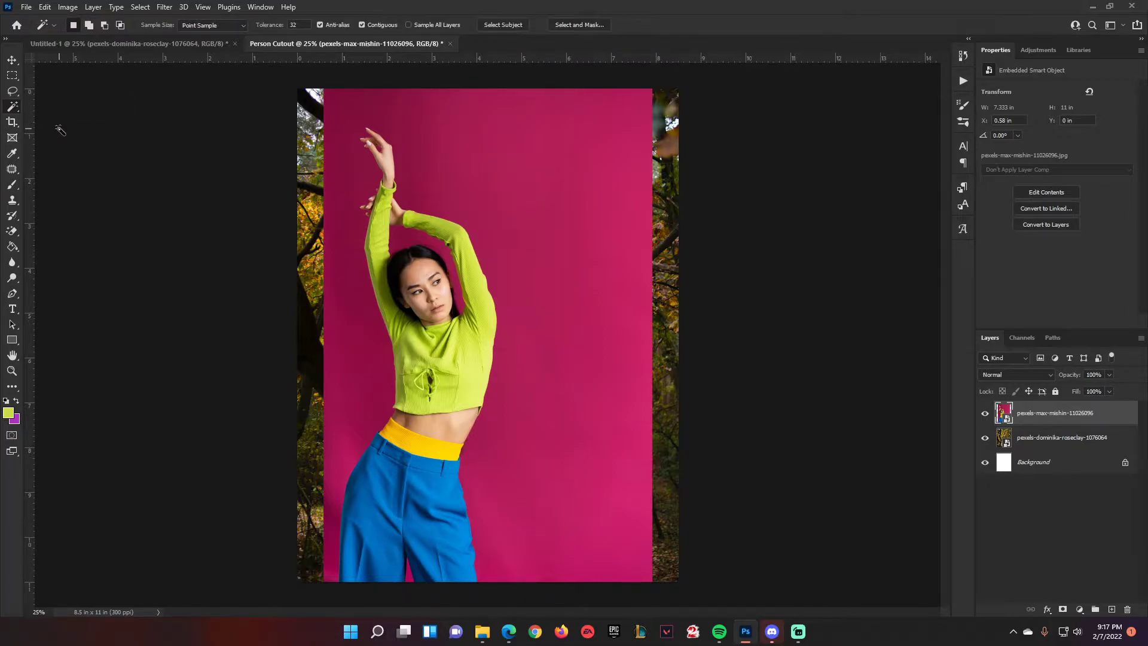
{"action": "right_click", "coordinate": [13, 109]}
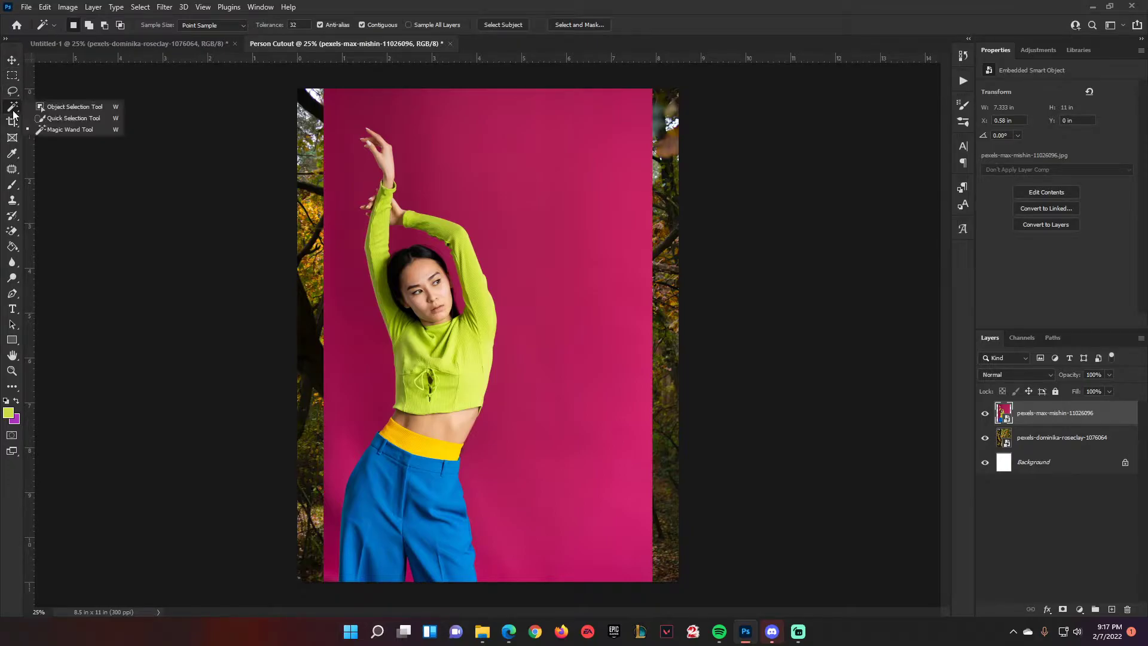
{"action": "left_click", "coordinate": [74, 118]}
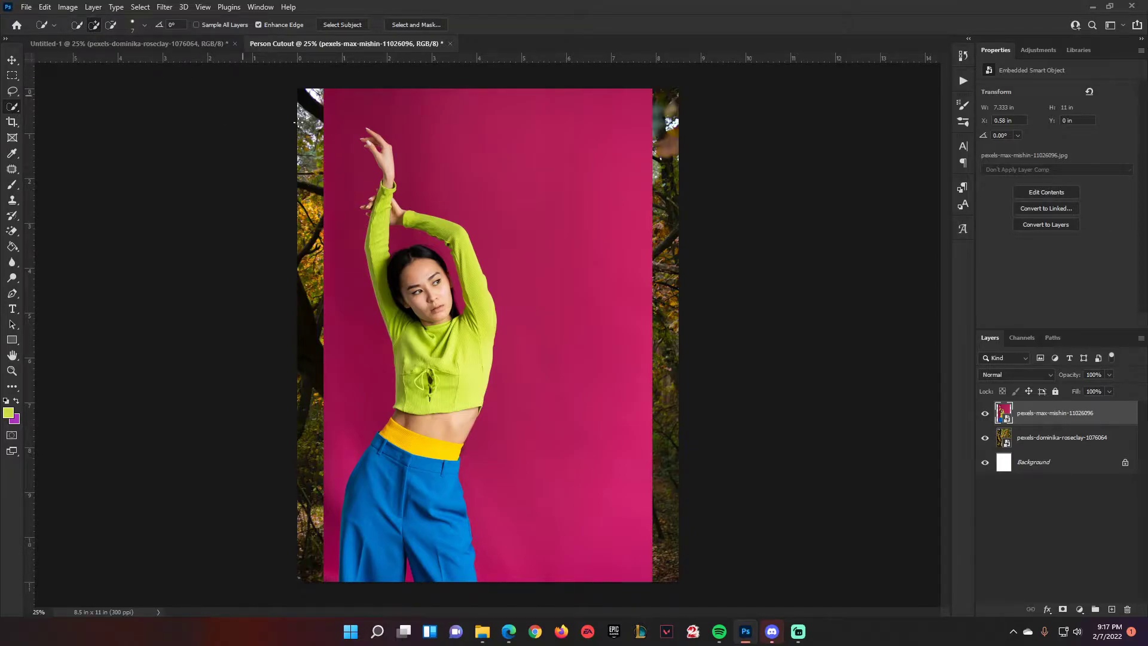
Step: Try to select the woman with Quick Selection strokes over her raised arms and torso, and clear the selection
{"action": "mouse_move", "coordinate": [387, 194]}
{"action": "left_mouse_down"}
{"action": "mouse_move", "coordinate": [379, 277]}
{"action": "mouse_move", "coordinate": [417, 353]}
{"action": "left_mouse_up"}
{"action": "key", "text": "ctrl+d"}
{"action": "mouse_move", "coordinate": [388, 215]}
{"action": "left_mouse_down"}
{"action": "mouse_move", "coordinate": [381, 262]}
{"action": "mouse_move", "coordinate": [411, 262]}
{"action": "mouse_move", "coordinate": [426, 344]}
{"action": "left_mouse_up"}
{"action": "left_click_drag", "start_coordinate": [384, 203], "coordinate": [371, 217]}
{"action": "right_click", "coordinate": [409, 279]}
{"action": "left_click", "coordinate": [451, 286]}
Step: Select the woman with Select Subject and subtract the pink background between her head and raised arm from the selection
{"action": "left_click", "coordinate": [350, 26]}
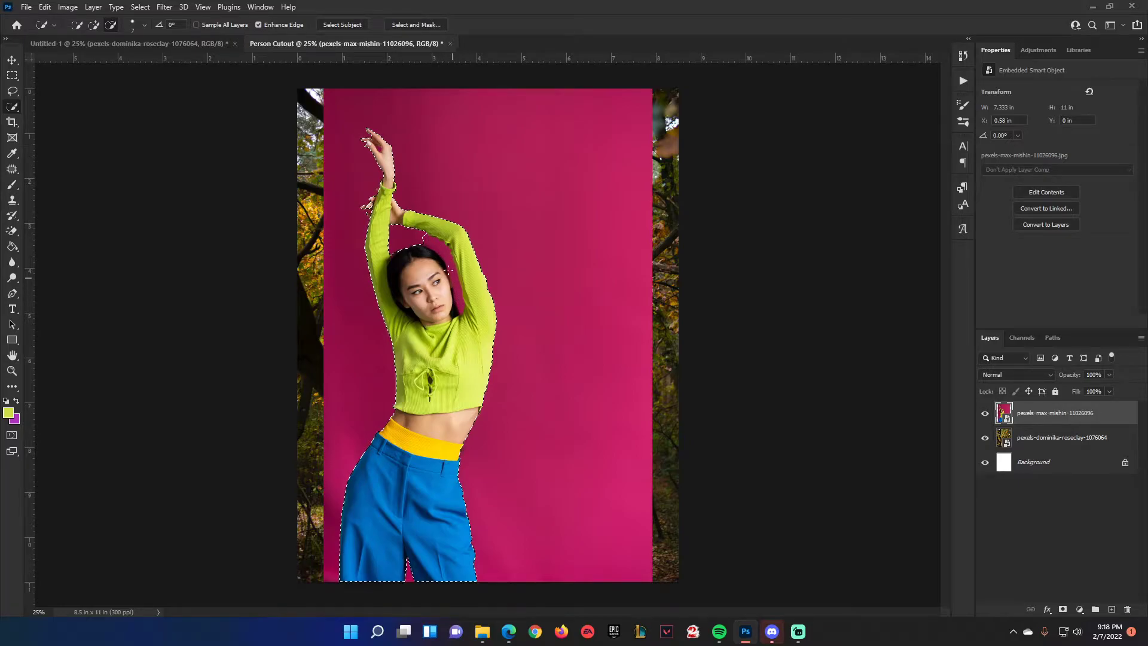
{"action": "left_click", "coordinate": [112, 25]}
{"action": "key", "text": "ctrl+minus"}
{"action": "key", "text": "ctrl+plus"}
{"action": "key", "text": "ctrl+plus"}
{"action": "key", "text": "ctrl+plus"}
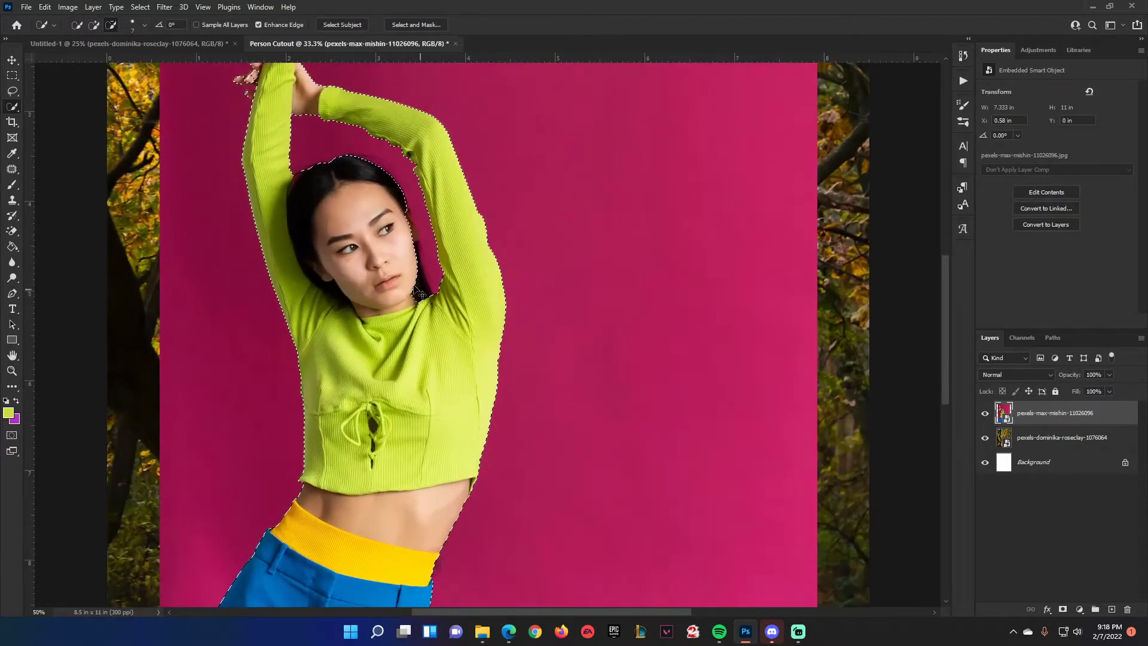
{"action": "key", "text": "ctrl+plus"}
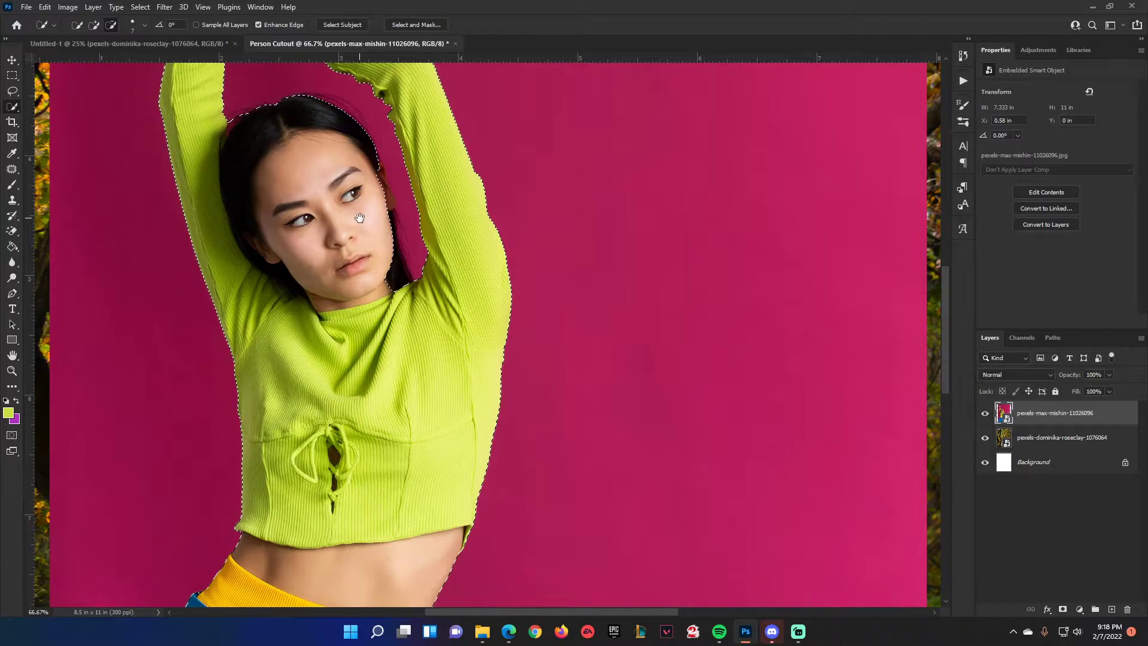
{"action": "left_click_drag", "start_coordinate": [360, 218], "coordinate": [488, 440]}
{"action": "left_click_drag", "start_coordinate": [492, 401], "coordinate": [383, 357]}
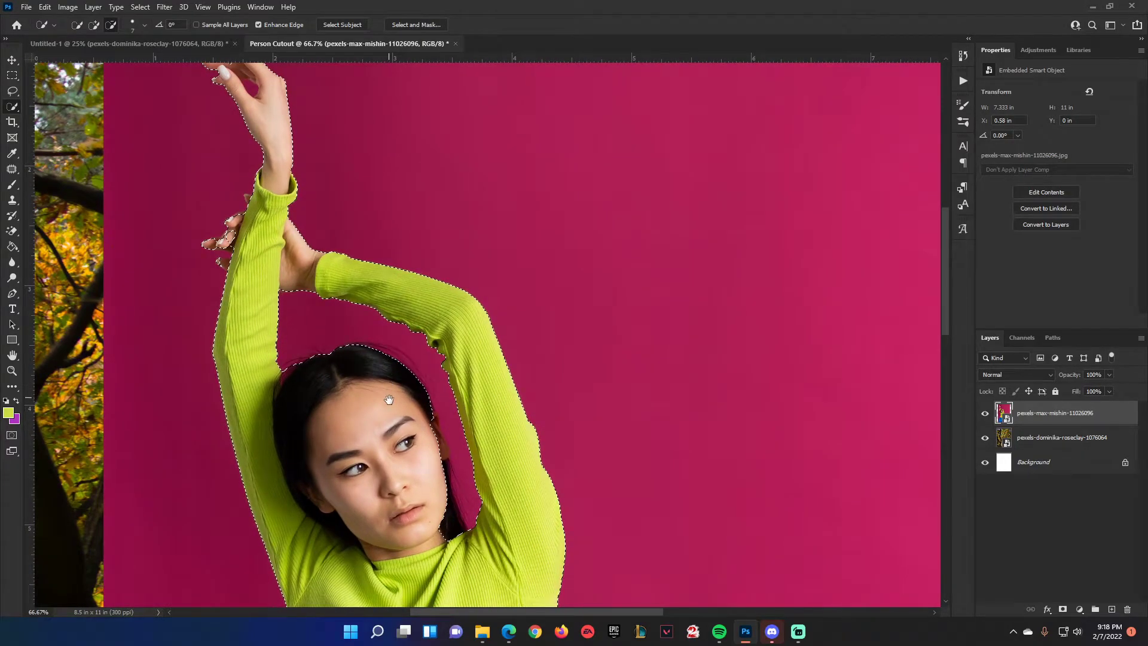
{"action": "left_click_drag", "start_coordinate": [385, 417], "coordinate": [319, 376]}
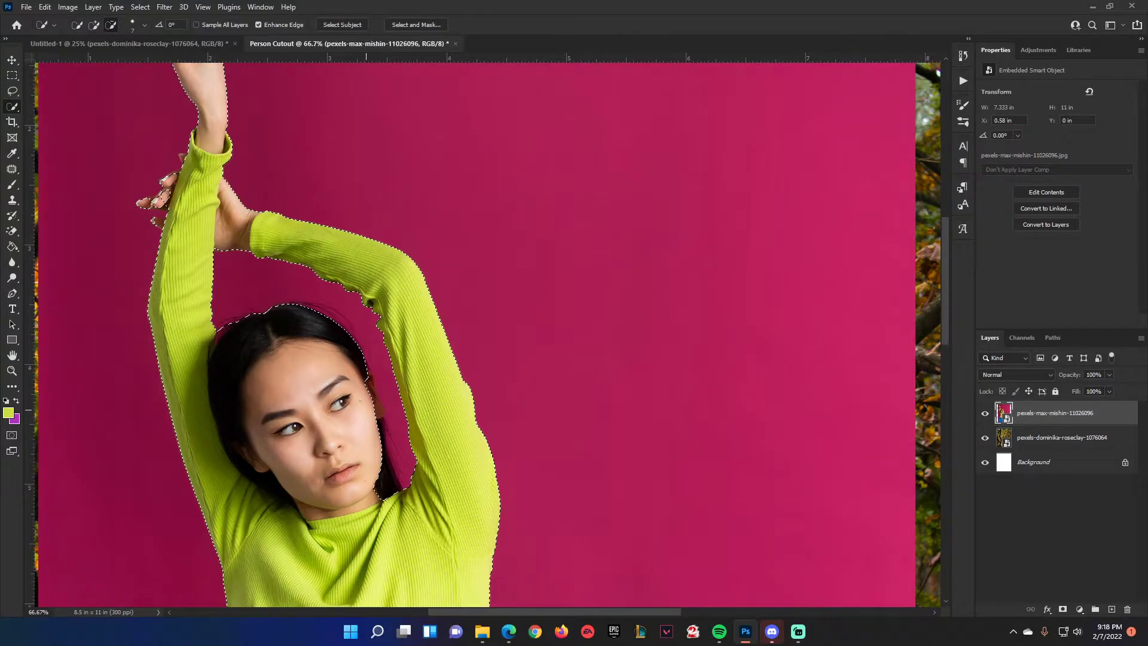
Step: Add the missing hair beside the woman's face and the fingers behind her sleeve to the selection
{"action": "left_click", "coordinate": [94, 25]}
{"action": "left_click_drag", "start_coordinate": [174, 205], "coordinate": [259, 279]}
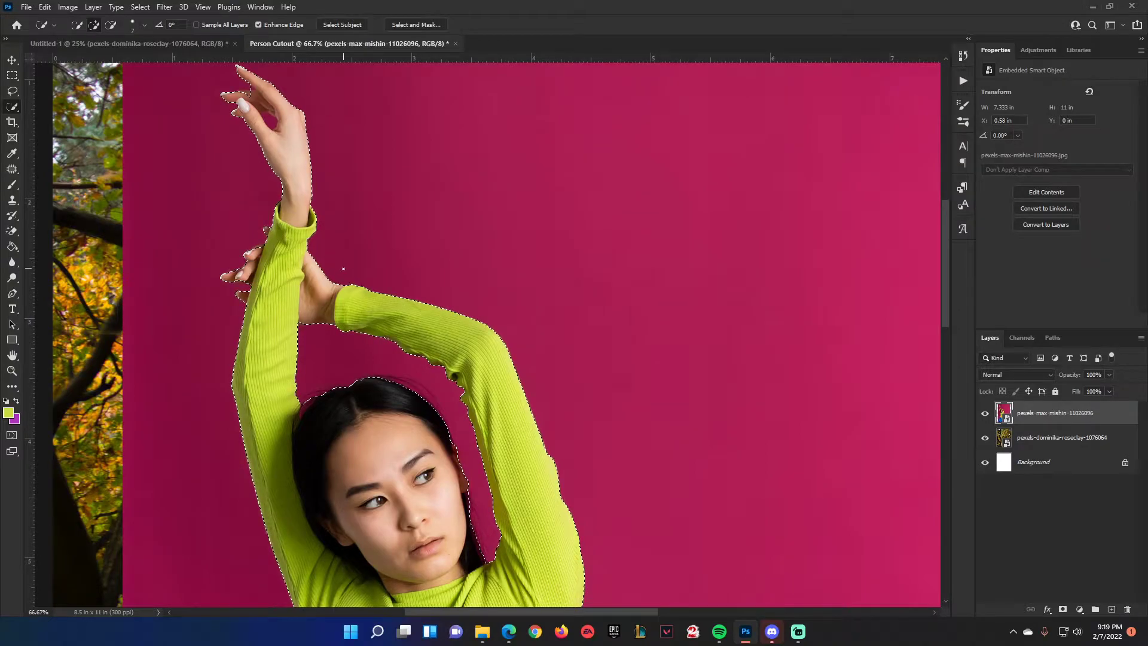
{"action": "scroll", "coordinate": [277, 134], "scroll_direction": "up", "scroll_amount": 3}
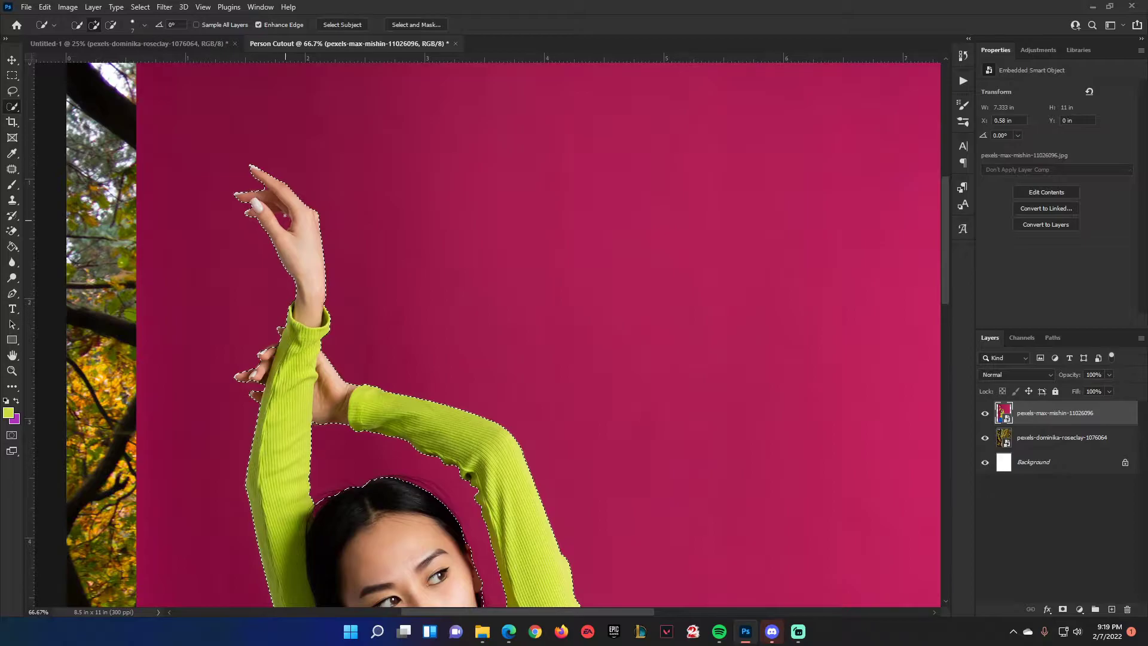
Step: Subtract the pink background gap between the thumb and fingers of the upper hand, and return the brush to adding
{"action": "left_click", "coordinate": [110, 26]}
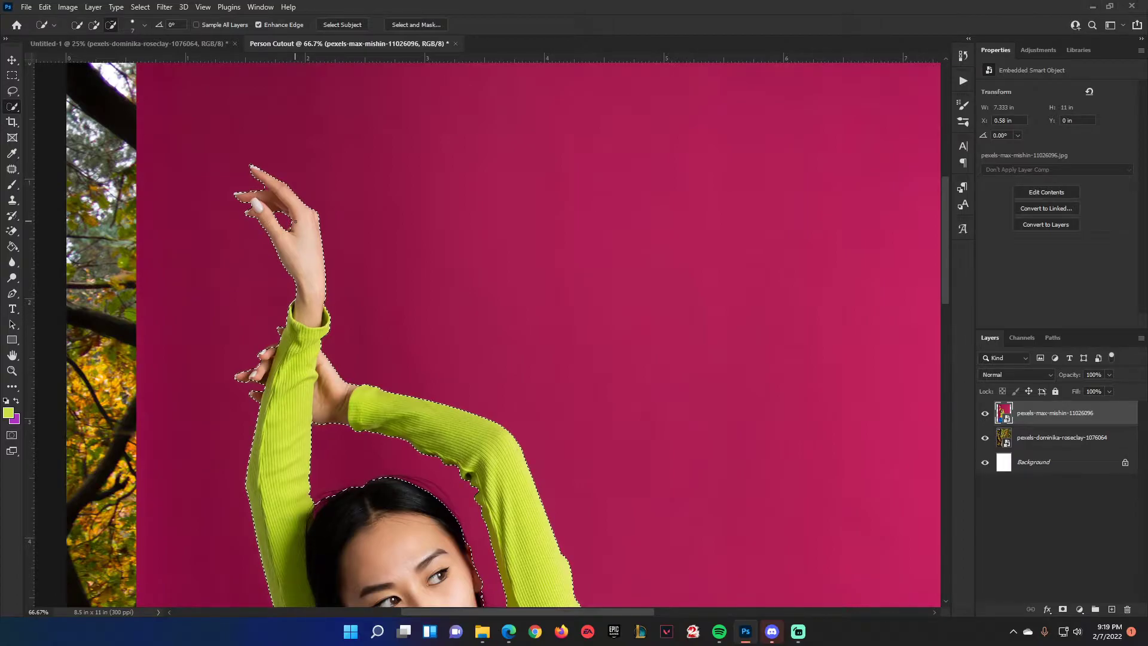
{"action": "key", "text": "ctrl+plus"}
{"action": "key", "text": "ctrl+plus"}
{"action": "left_click_drag", "start_coordinate": [158, 219], "coordinate": [666, 401]}
{"action": "left_click", "coordinate": [94, 24]}
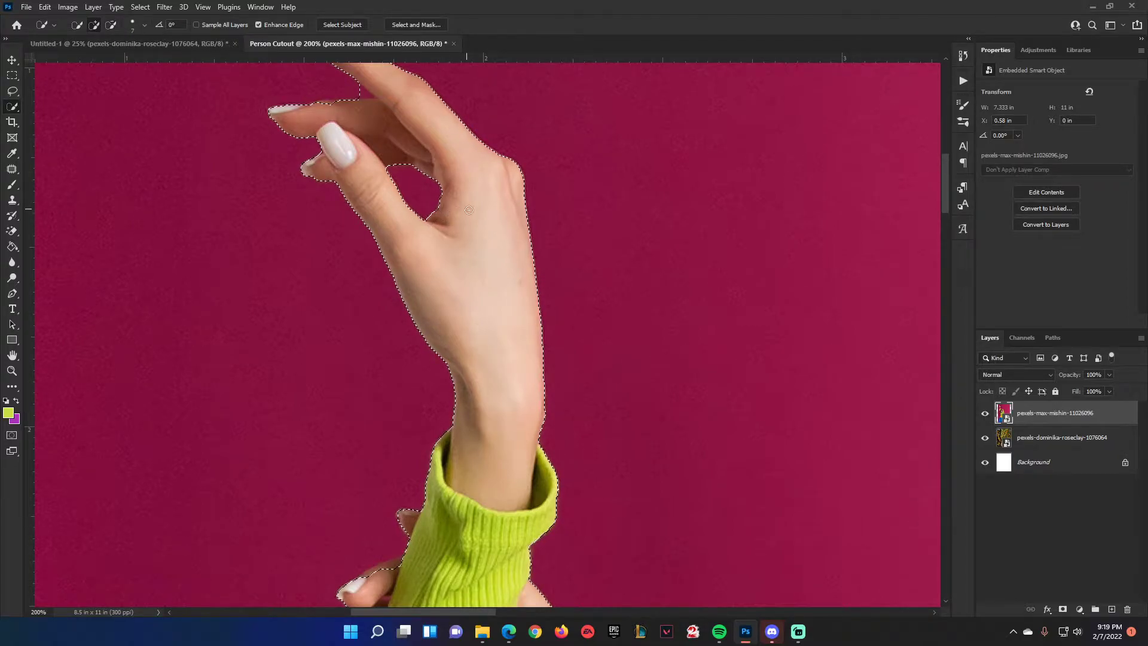
Step: Open the selection in Select and Mask and set the red overlay's opacity to 100%
{"action": "key", "text": "ctrl+minus"}
{"action": "key", "text": "ctrl+minus"}
{"action": "left_click_drag", "start_coordinate": [602, 452], "coordinate": [495, 302]}
{"action": "left_click_drag", "start_coordinate": [517, 490], "coordinate": [514, 257]}
{"action": "left_click_drag", "start_coordinate": [413, 488], "coordinate": [495, 255]}
{"action": "scroll", "coordinate": [490, 339], "scroll_direction": "up", "scroll_amount": 3}
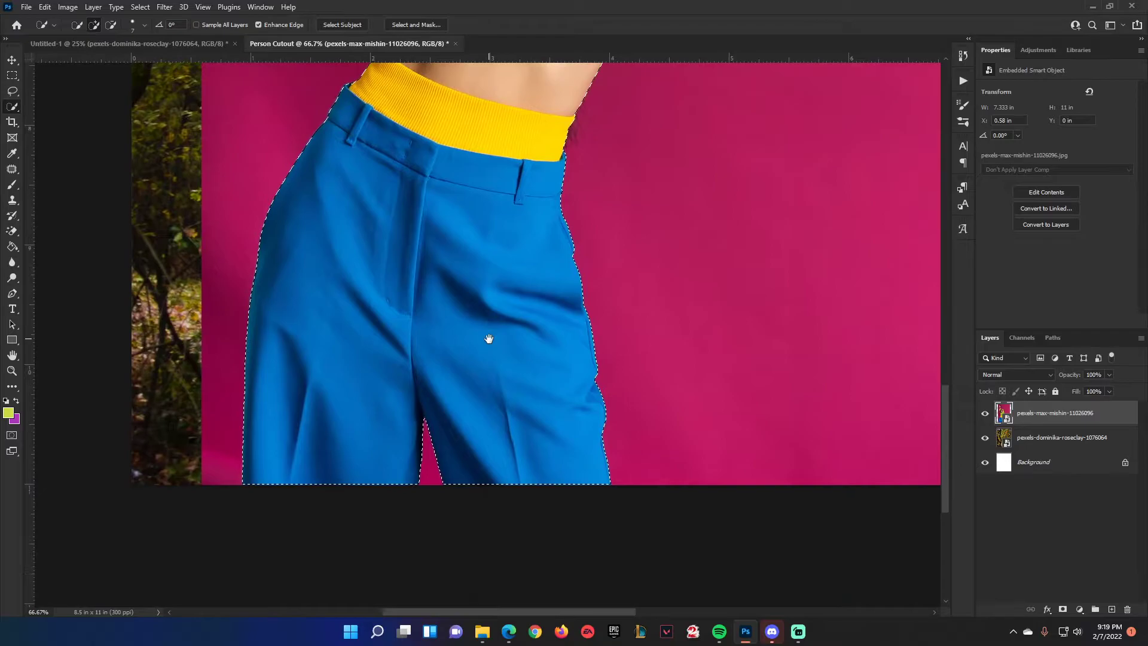
{"action": "scroll", "coordinate": [505, 183], "scroll_direction": "up", "scroll_amount": 8}
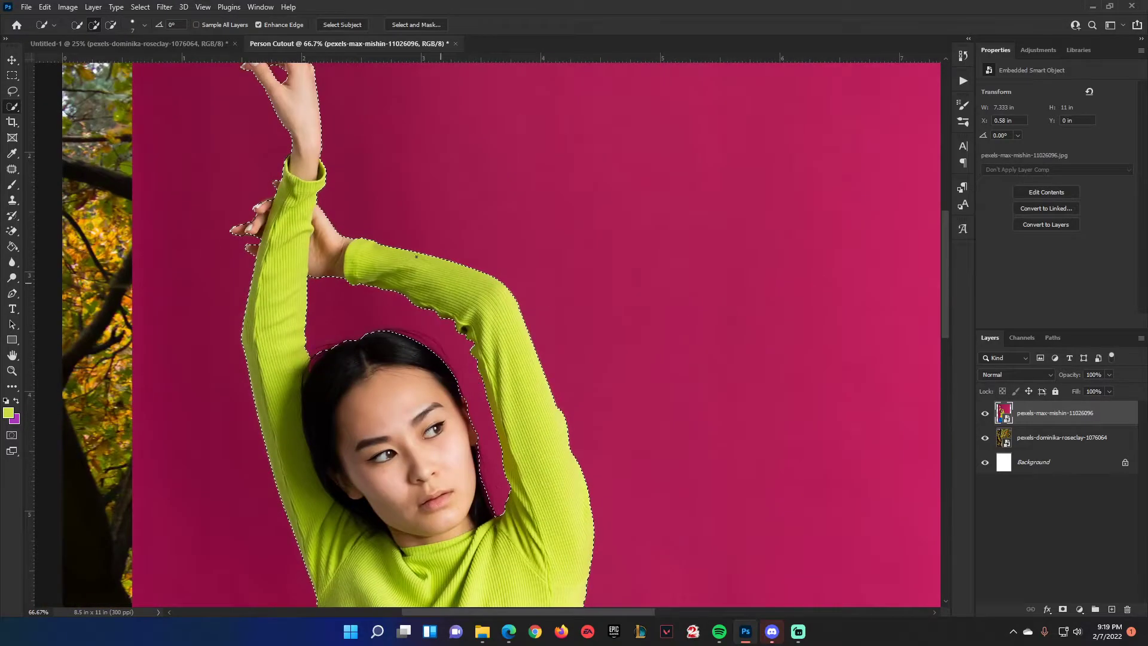
{"action": "left_click", "coordinate": [408, 26]}
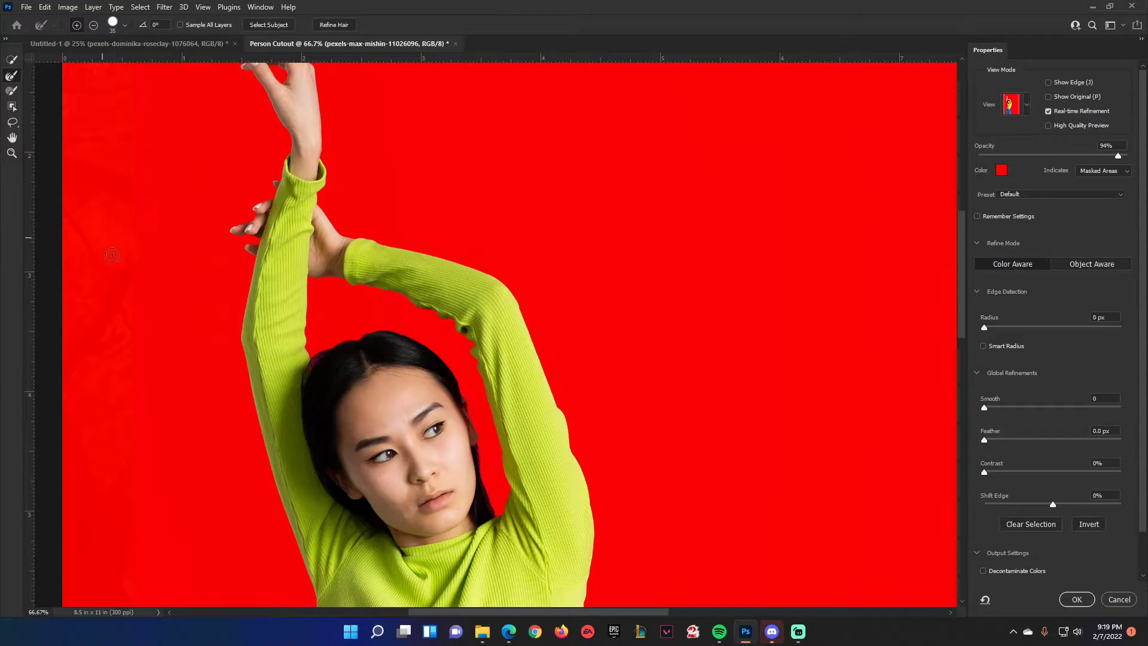
{"action": "key", "text": "ctrl+minus"}
{"action": "key", "text": "ctrl+minus"}
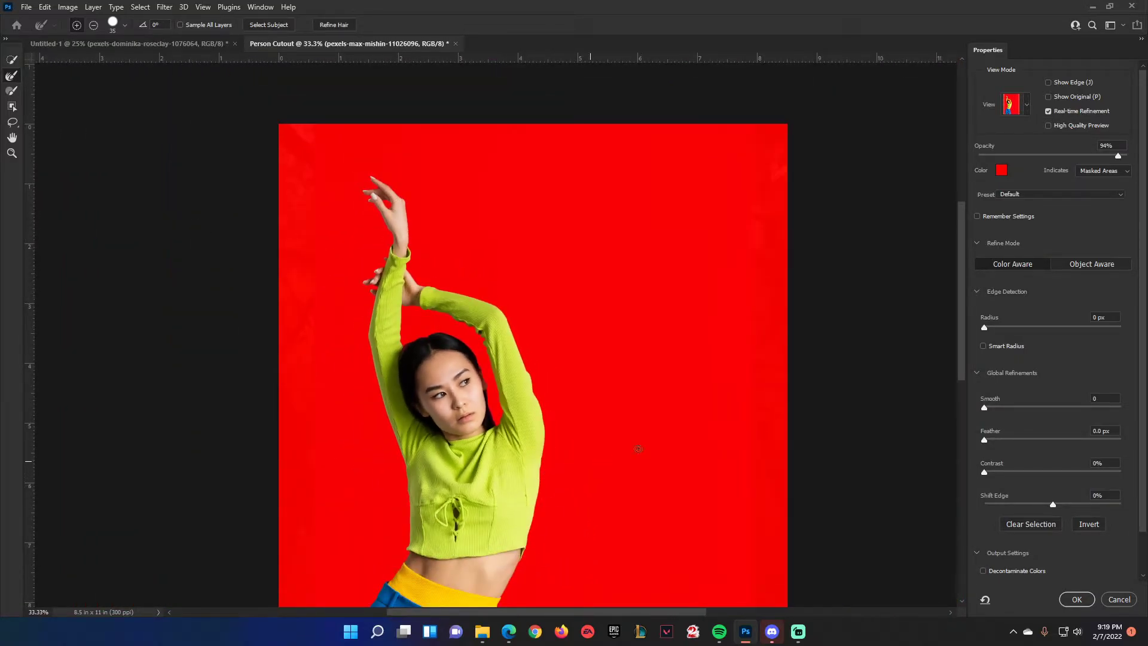
{"action": "mouse_move", "coordinate": [1117, 156]}
{"action": "left_mouse_down"}
{"action": "mouse_move", "coordinate": [1145, 157]}
{"action": "mouse_move", "coordinate": [1008, 162]}
{"action": "mouse_move", "coordinate": [1139, 159]}
{"action": "left_mouse_up"}
Step: Set the Refine Edge brush size to 13 px for work on the fingers behind the sleeve
{"action": "key", "text": "ctrl+plus"}
{"action": "key", "text": "ctrl+plus"}
{"action": "key", "text": "ctrl+plus"}
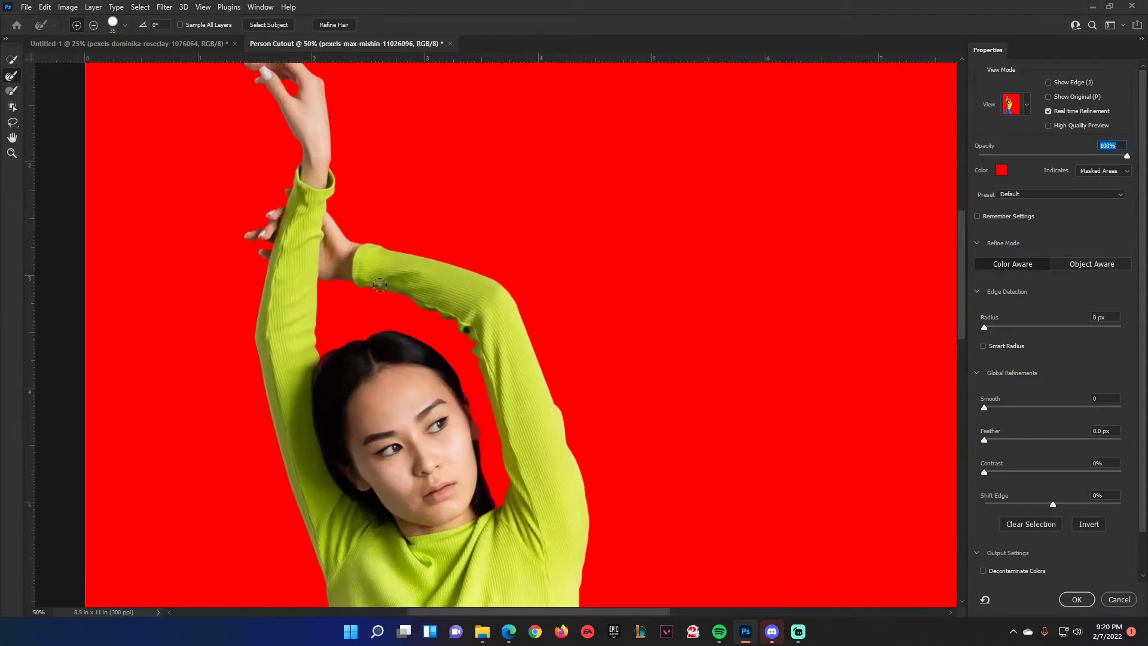
{"action": "left_click_drag", "start_coordinate": [229, 174], "coordinate": [395, 333]}
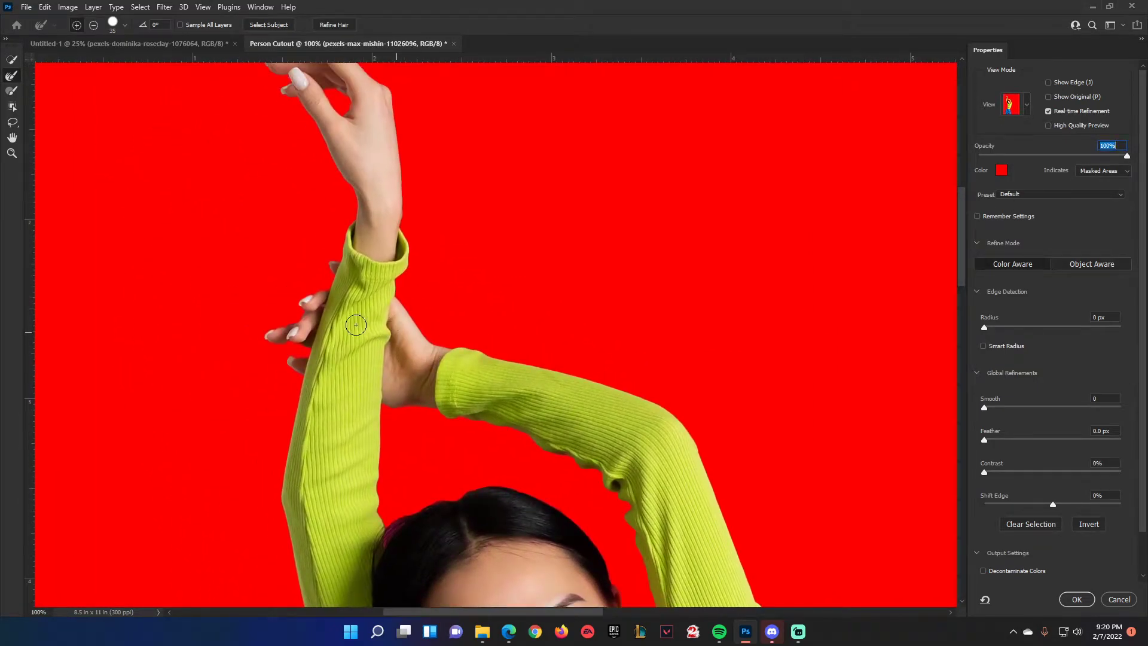
{"action": "key", "text": "ctrl+plus"}
{"action": "key", "text": "ctrl+plus"}
{"action": "left_click_drag", "start_coordinate": [183, 326], "coordinate": [622, 342]}
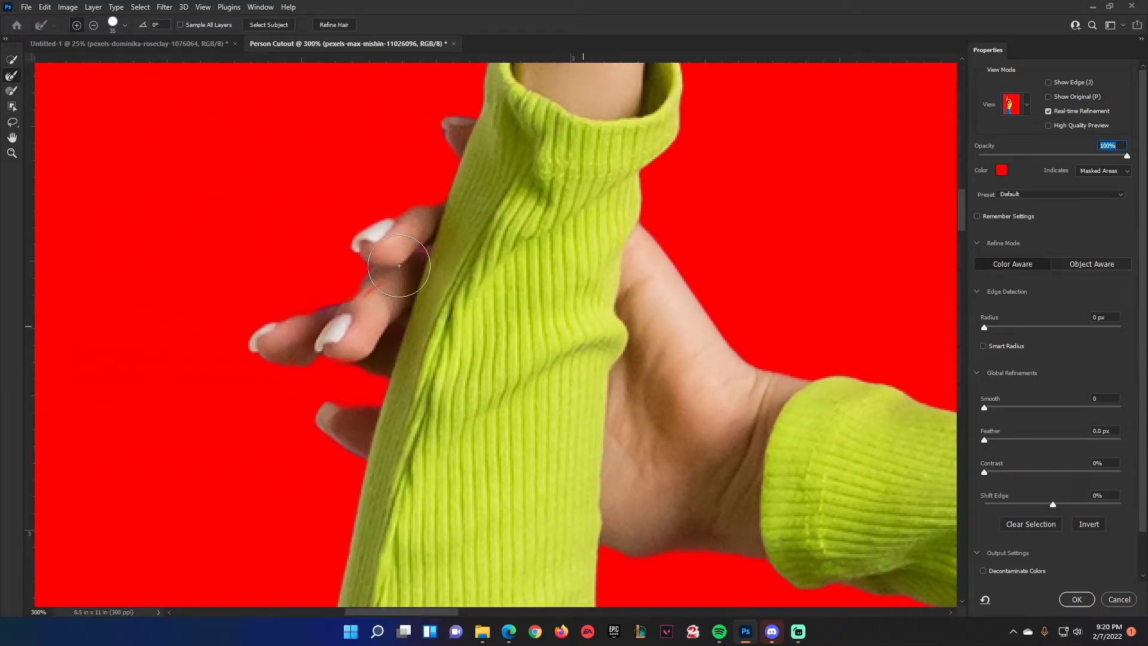
{"action": "left_click", "coordinate": [125, 25]}
{"action": "left_click_drag", "start_coordinate": [66, 59], "coordinate": [65, 60]}
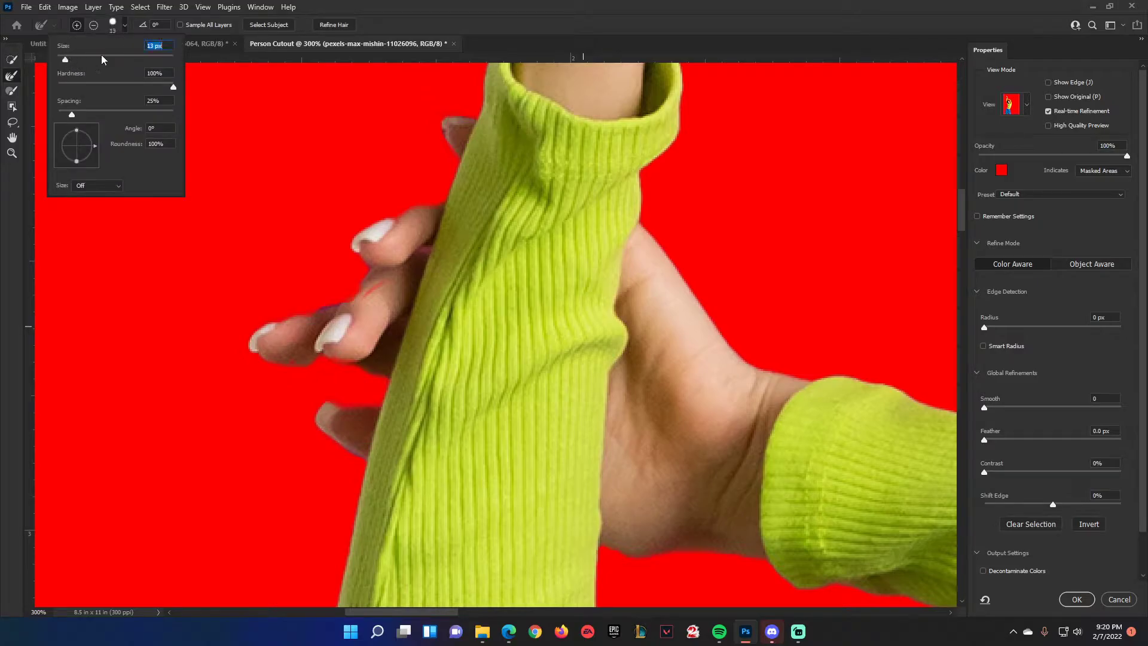
{"action": "left_click", "coordinate": [359, 11]}
Step: Shrink the Refine Edge brush further and refine the edge between the fingers behind the sleeve
{"action": "key", "text": "bracketleft"}
{"action": "key", "text": "bracketleft"}
{"action": "key", "text": "bracketleft"}
{"action": "left_click_drag", "start_coordinate": [392, 279], "coordinate": [366, 304]}
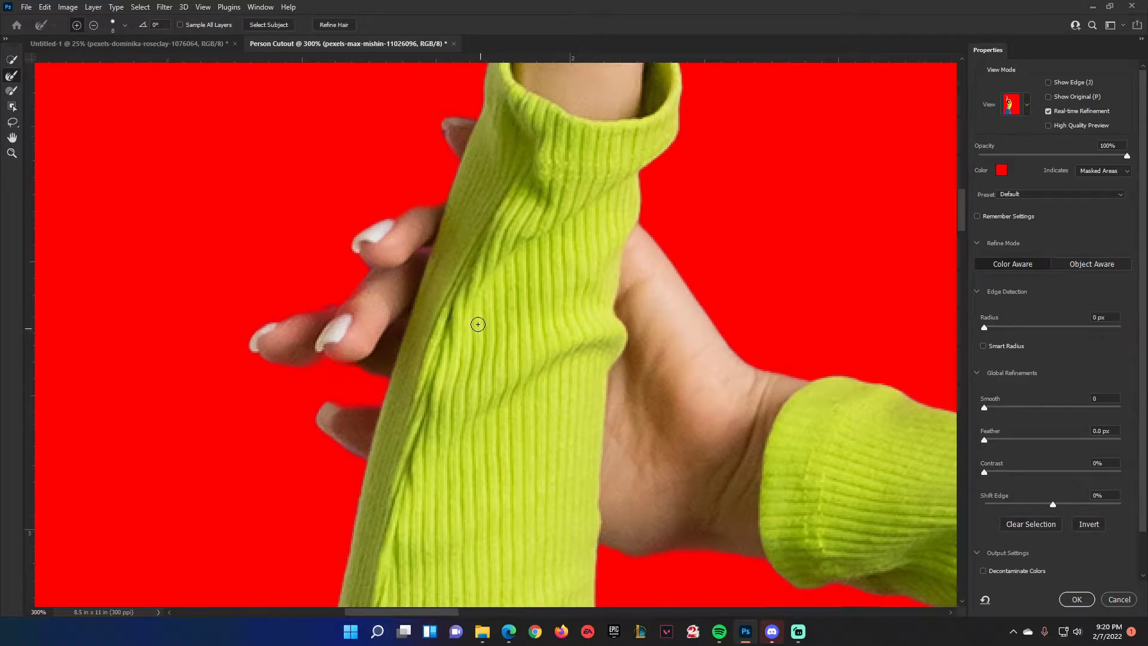
Step: Shift the edge to -6%, enable Decontaminate Colors, and output the refined cutout to a new layer with layer mask
{"action": "scroll", "coordinate": [478, 324], "scroll_direction": "down", "scroll_amount": 4}
{"action": "left_click_drag", "start_coordinate": [639, 407], "coordinate": [404, 136]}
{"action": "left_click_drag", "start_coordinate": [556, 478], "coordinate": [509, 215]}
{"action": "left_click_drag", "start_coordinate": [461, 410], "coordinate": [499, 538]}
{"action": "left_click_drag", "start_coordinate": [536, 131], "coordinate": [546, 281]}
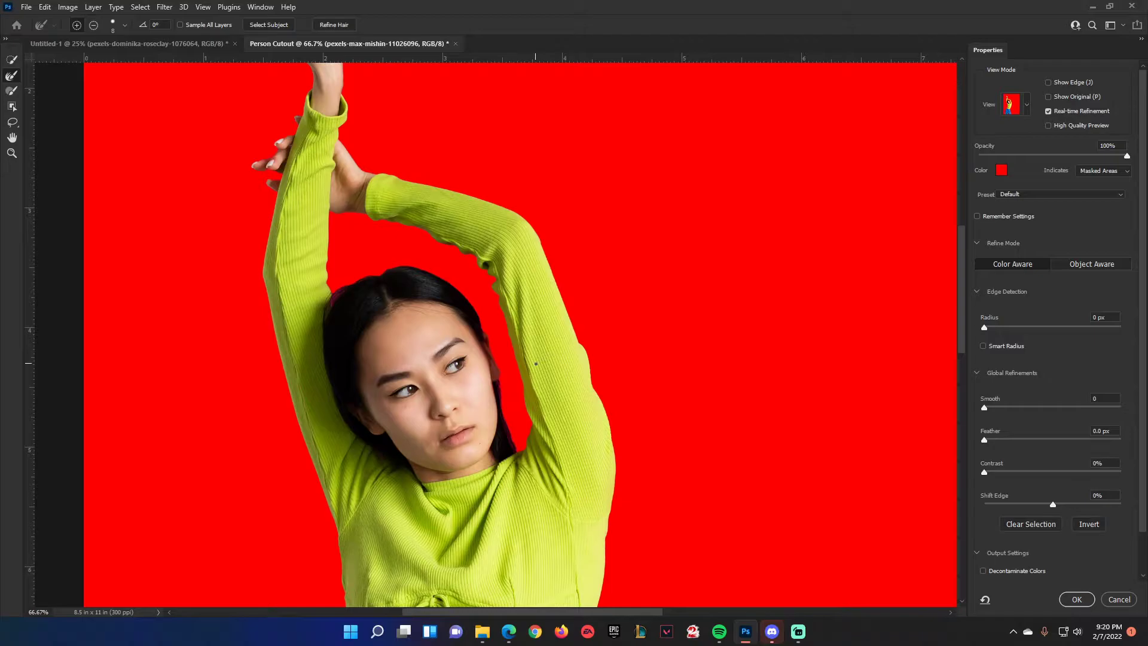
{"action": "scroll", "coordinate": [1021, 436], "scroll_direction": "down", "scroll_amount": 2}
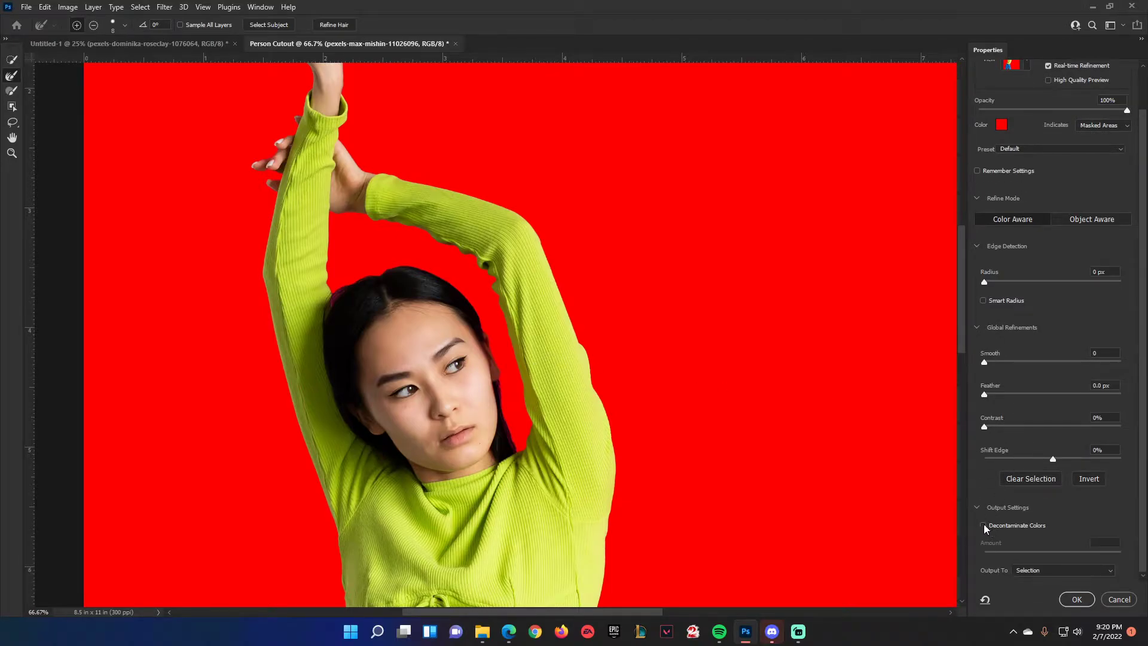
{"action": "left_click", "coordinate": [984, 525]}
{"action": "left_click_drag", "start_coordinate": [1053, 458], "coordinate": [1048, 458]}
{"action": "left_click", "coordinate": [1076, 602]}
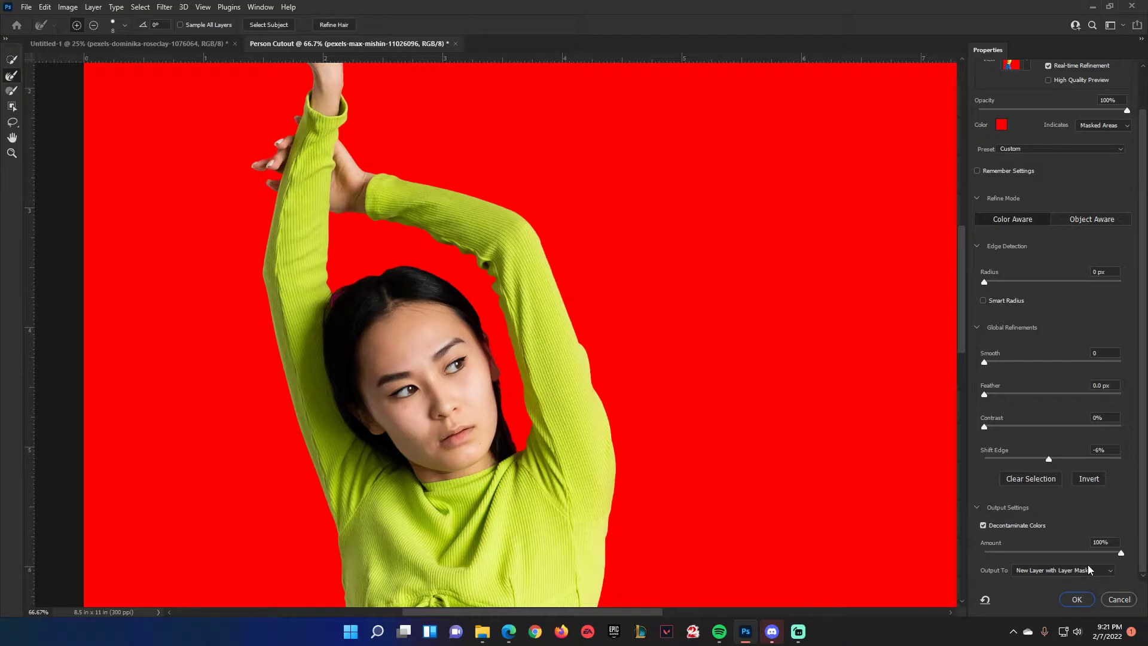
{"action": "left_click", "coordinate": [1077, 599]}
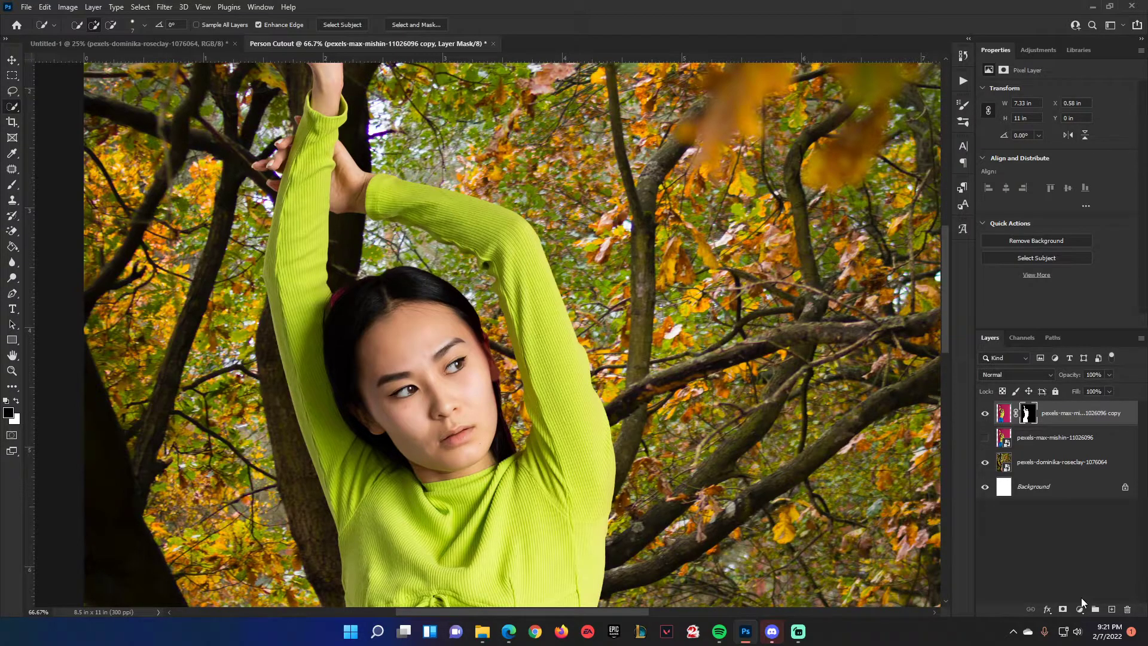
Step: Add a layer mask to the forest photo's layer and undo it
{"action": "key", "text": "ctrl+minus"}
{"action": "key", "text": "ctrl+minus"}
{"action": "key", "text": "ctrl+minus"}
{"action": "key", "text": "ctrl+minus"}
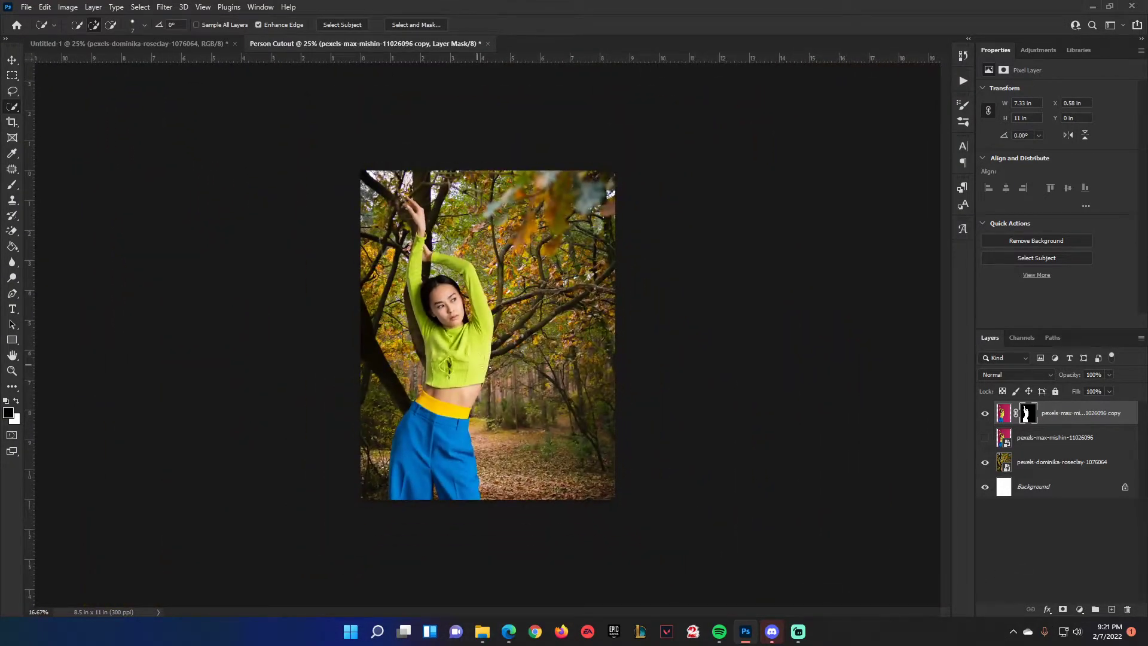
{"action": "key", "text": "ctrl+plus"}
{"action": "key", "text": "ctrl+plus"}
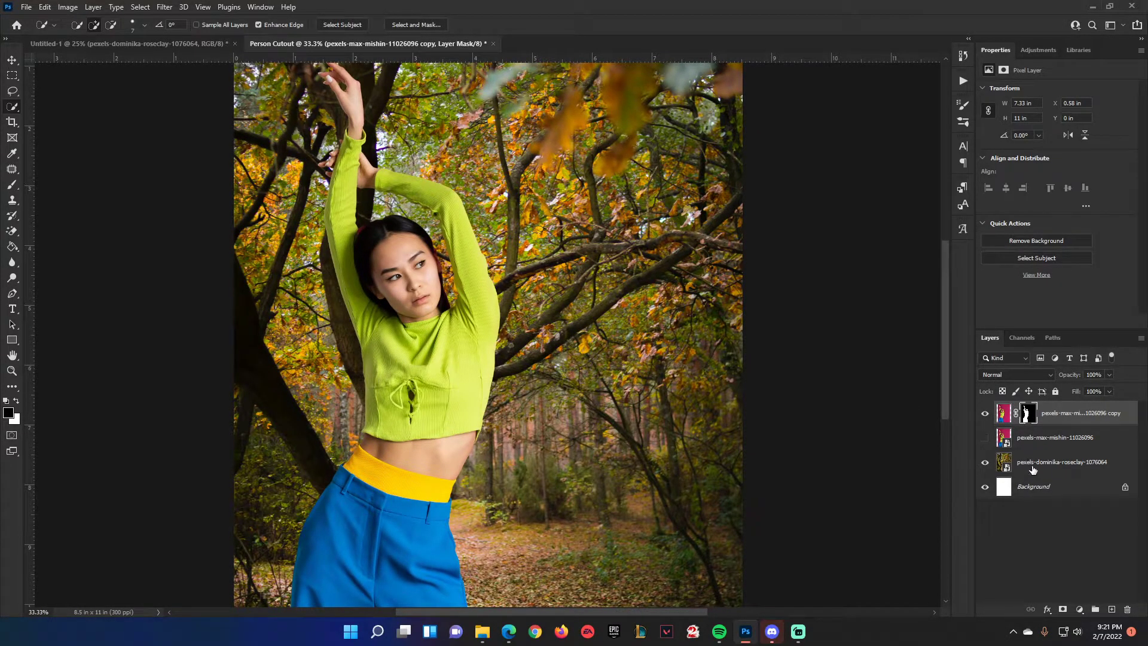
{"action": "left_click", "coordinate": [1037, 463]}
{"action": "right_click", "coordinate": [1050, 465]}
{"action": "left_click", "coordinate": [1069, 465]}
{"action": "right_click", "coordinate": [1062, 464]}
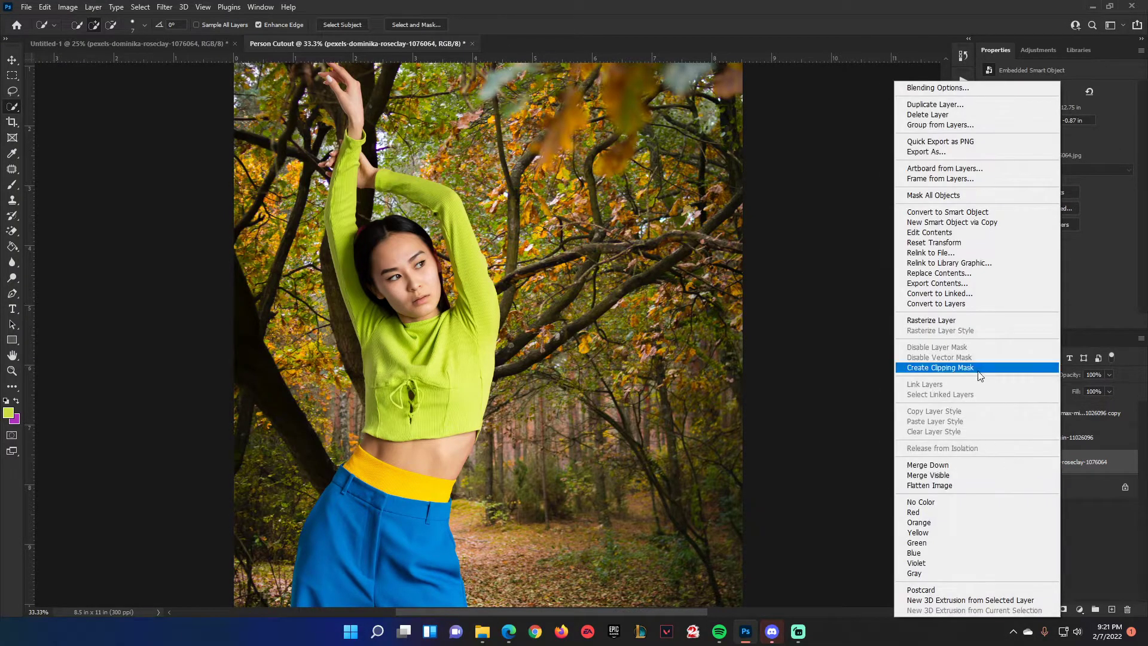
{"action": "left_click", "coordinate": [1103, 410]}
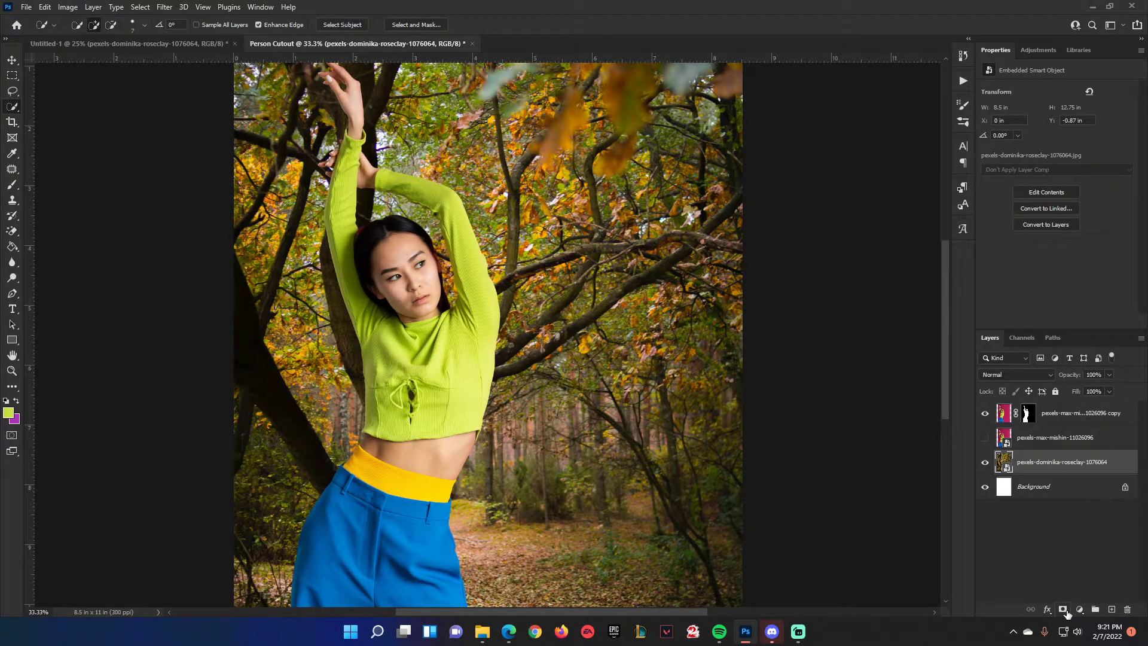
{"action": "left_click", "coordinate": [1064, 610]}
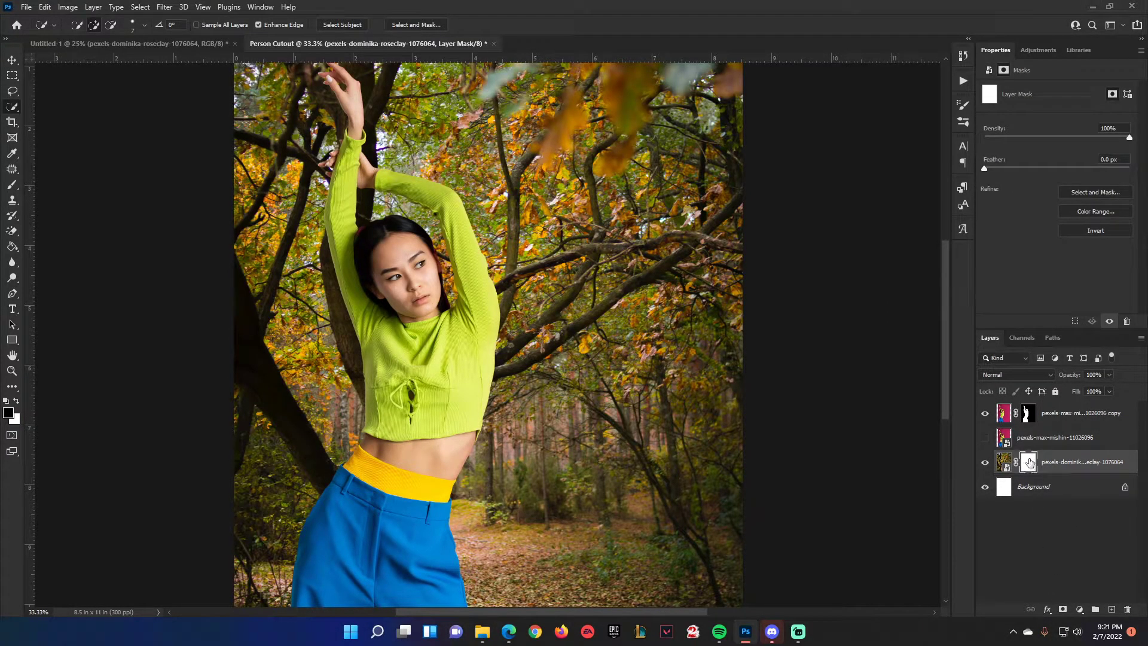
{"action": "key", "text": "ctrl+z"}
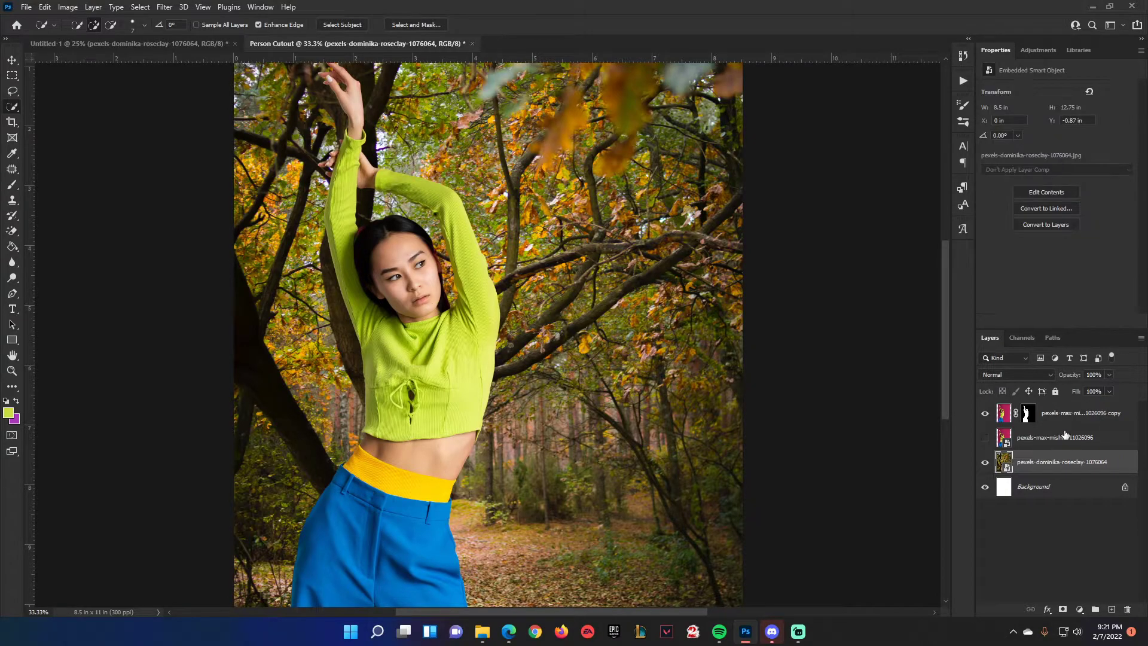
Step: Make the layer mask on the woman's cutout layer active
{"action": "left_click", "coordinate": [1033, 416]}
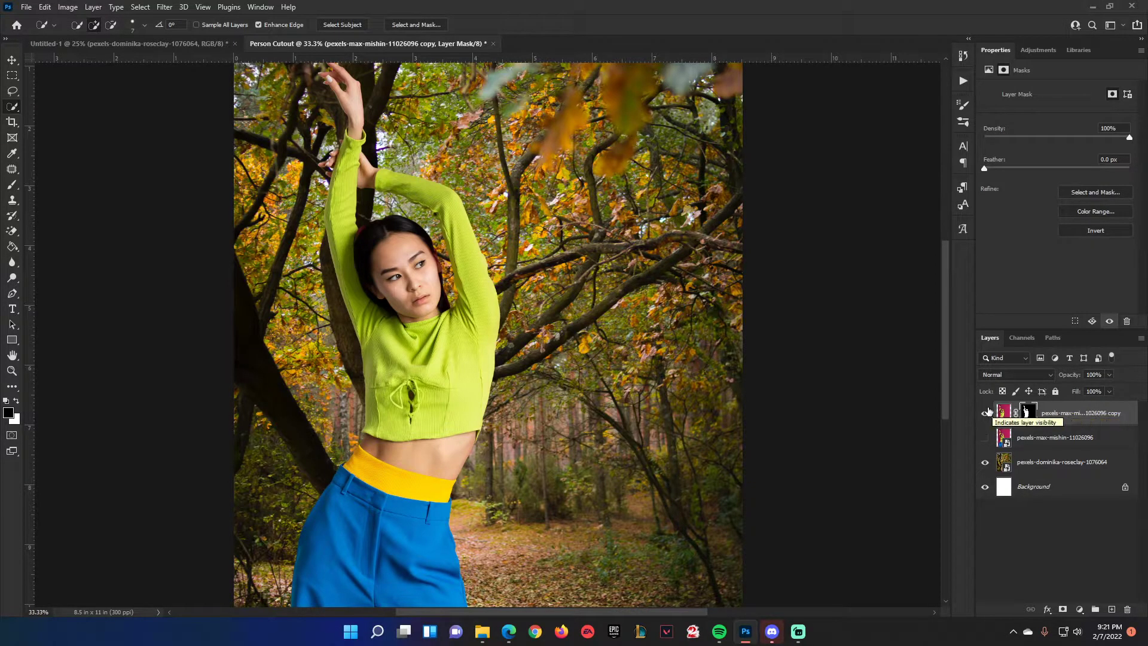
Step: Widen the panel column and extend the Layers panel upward
{"action": "left_click_drag", "start_coordinate": [976, 409], "coordinate": [776, 409]}
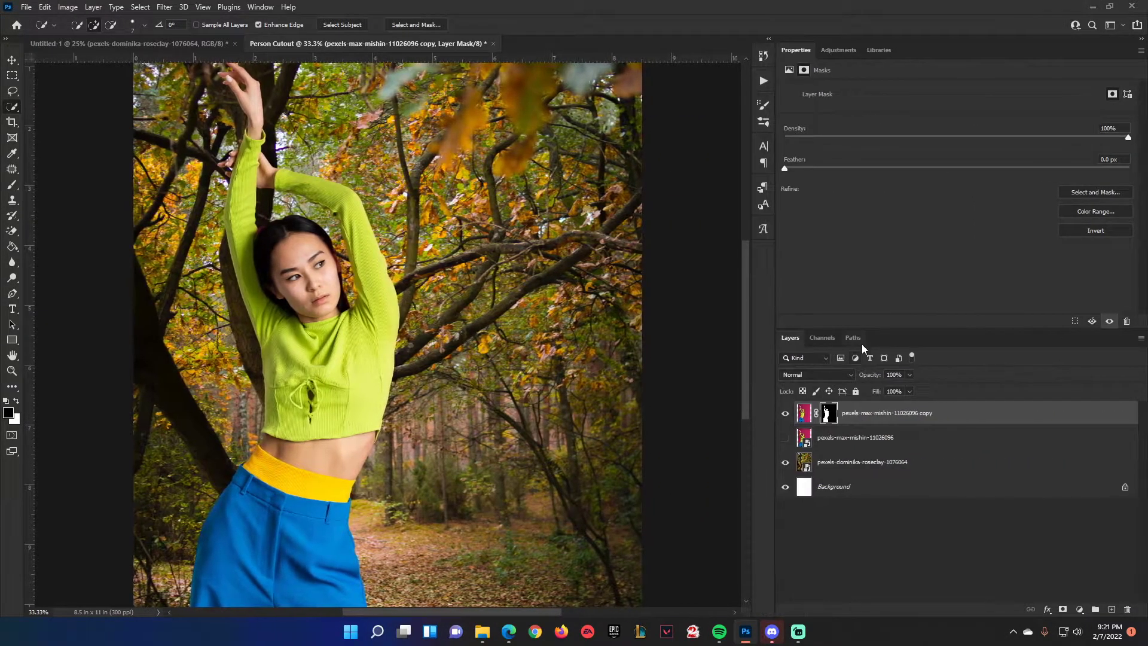
{"action": "left_click_drag", "start_coordinate": [870, 330], "coordinate": [869, 265]}
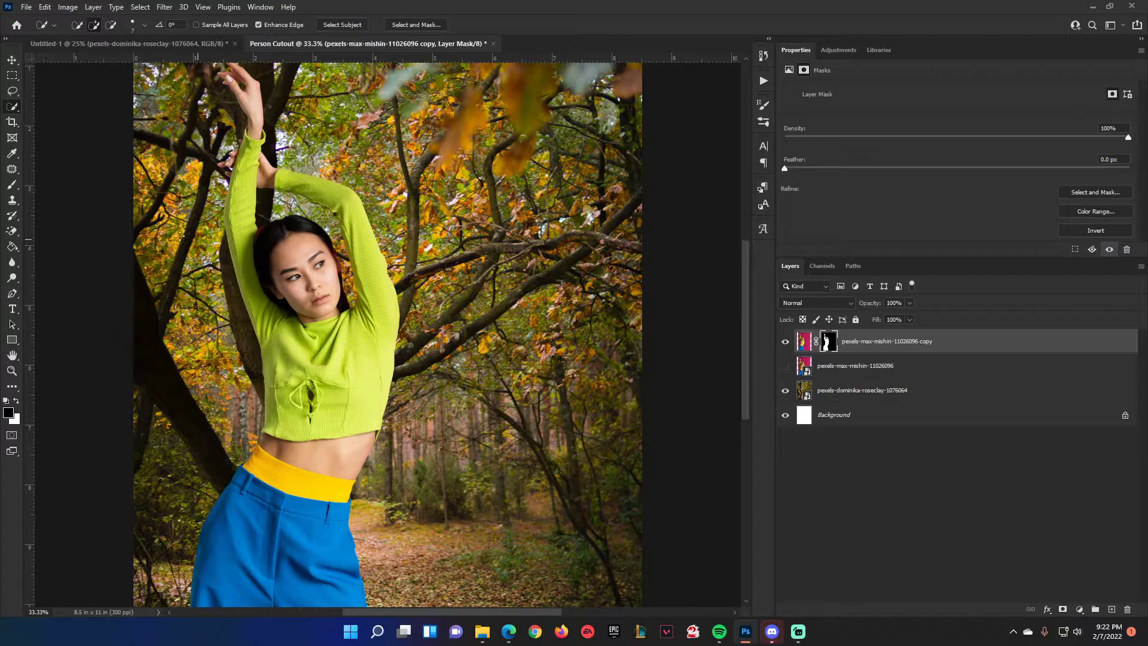
Step: Switch to the Brush tool and target the layer mask, not the image, on the woman's cutout layer
{"action": "left_click", "coordinate": [13, 184]}
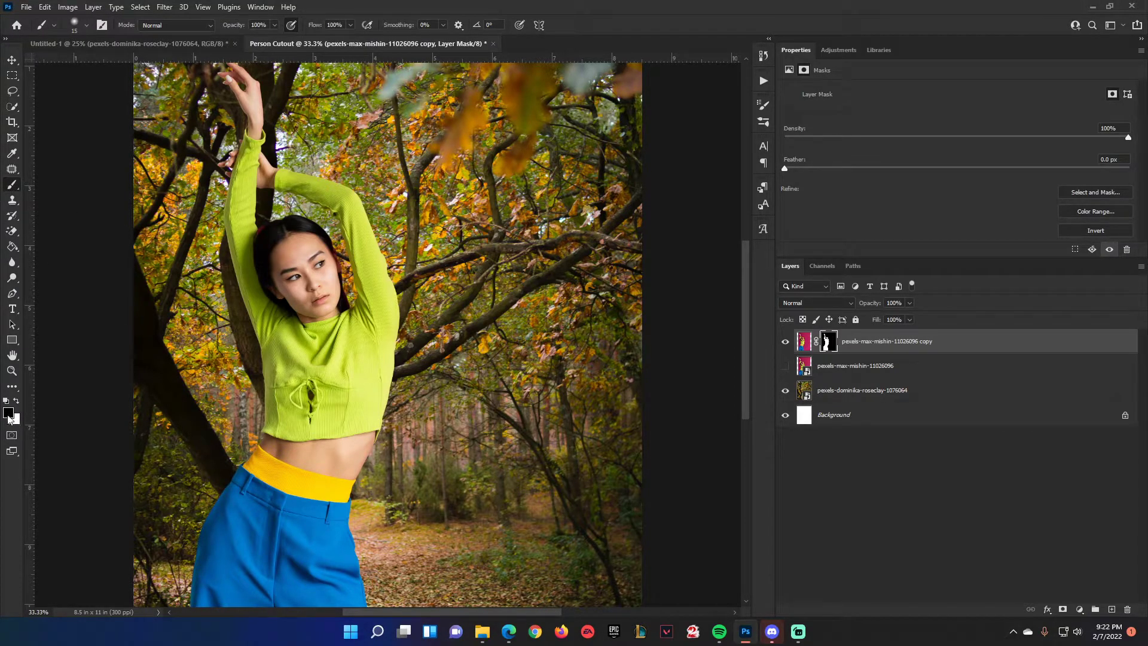
{"action": "left_click", "coordinate": [808, 350]}
{"action": "left_click", "coordinate": [829, 349]}
{"action": "left_click", "coordinate": [807, 348]}
{"action": "left_click", "coordinate": [827, 349]}
{"action": "left_click", "coordinate": [806, 349]}
{"action": "left_click", "coordinate": [827, 349]}
Step: Try a soft and a harder 15 px black brush stroke on the mask over the raised sleeve, and undo both
{"action": "scroll", "coordinate": [245, 233], "scroll_direction": "up", "scroll_amount": 3}
{"action": "scroll", "coordinate": [245, 233], "scroll_direction": "up", "scroll_amount": 3}
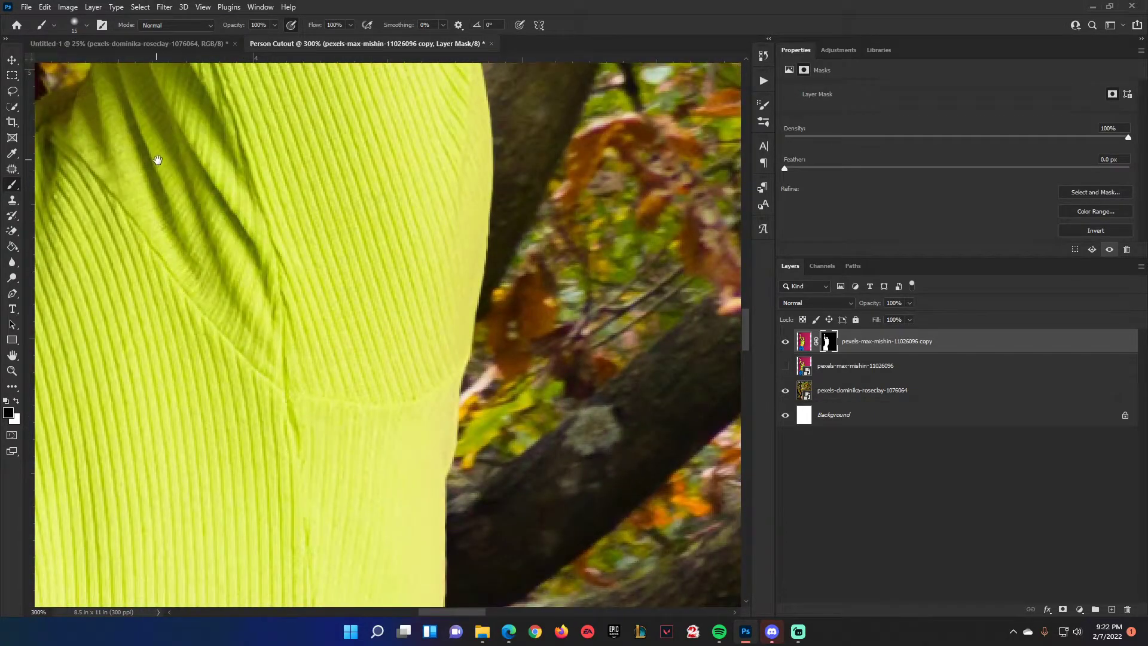
{"action": "left_click_drag", "start_coordinate": [156, 159], "coordinate": [553, 464]}
{"action": "left_click_drag", "start_coordinate": [132, 102], "coordinate": [469, 449]}
{"action": "left_click_drag", "start_coordinate": [390, 353], "coordinate": [597, 518]}
{"action": "left_click_drag", "start_coordinate": [257, 210], "coordinate": [424, 394]}
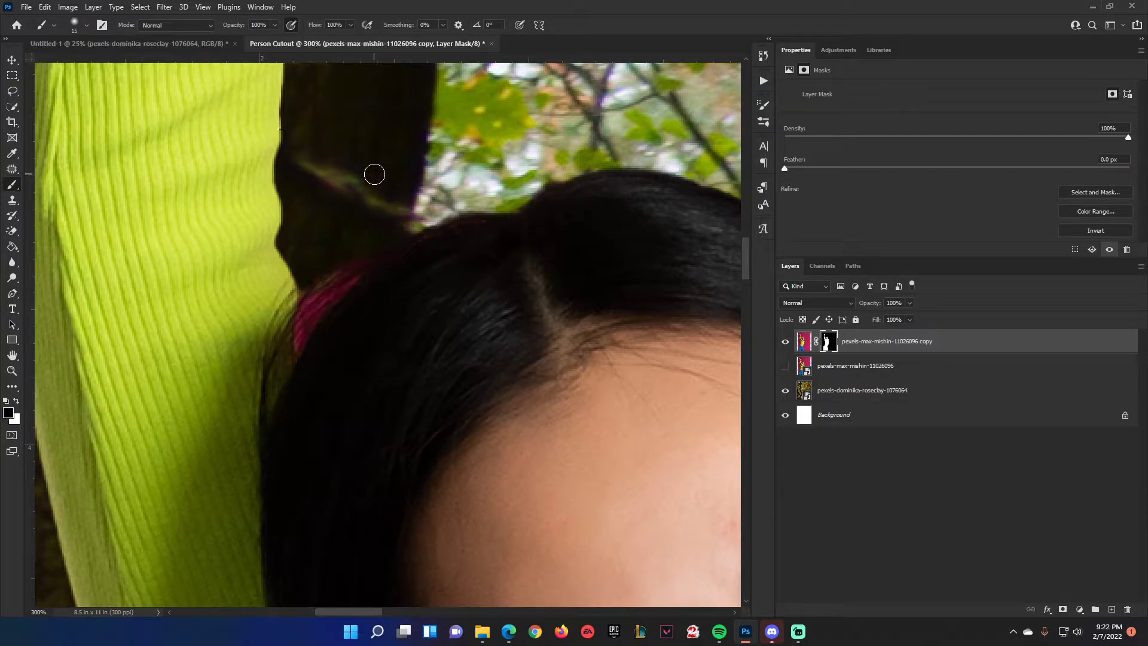
{"action": "right_click", "coordinate": [374, 175]}
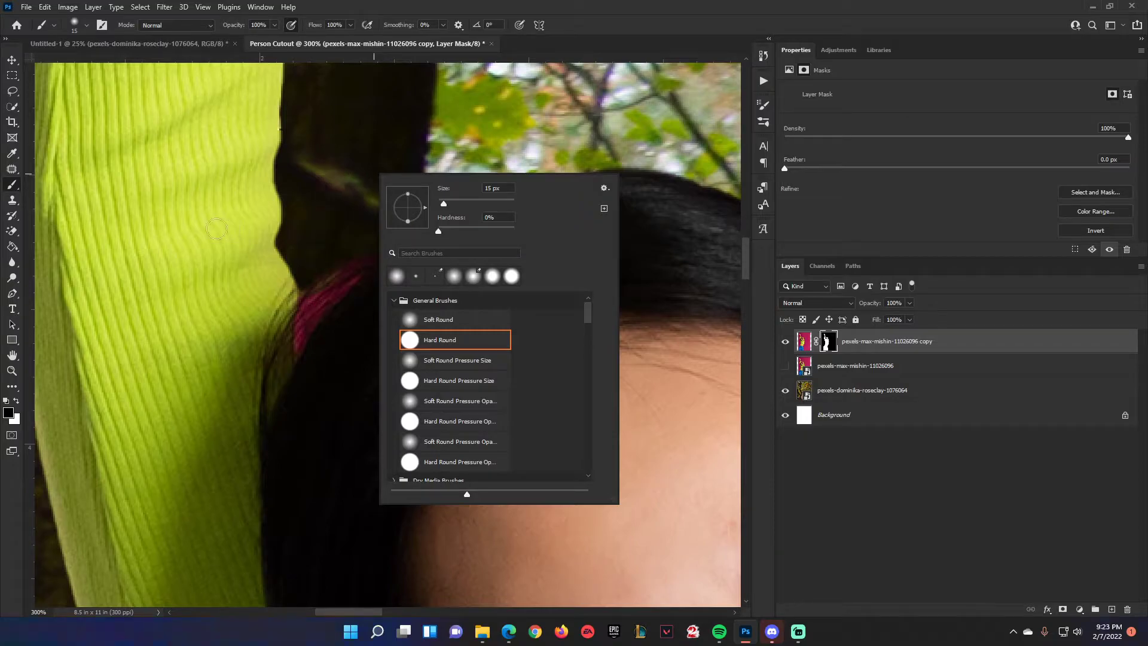
{"action": "left_click", "coordinate": [194, 227]}
{"action": "left_click_drag", "start_coordinate": [194, 227], "coordinate": [190, 261]}
{"action": "left_click_drag", "start_coordinate": [199, 301], "coordinate": [199, 303]}
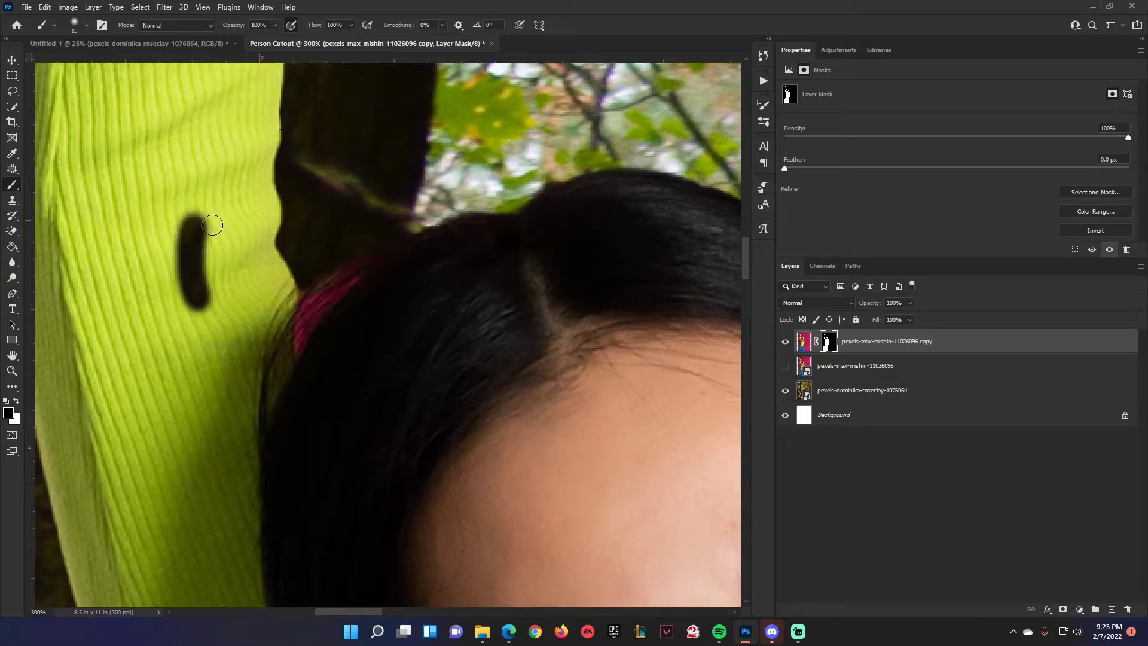
{"action": "right_click", "coordinate": [255, 151]}
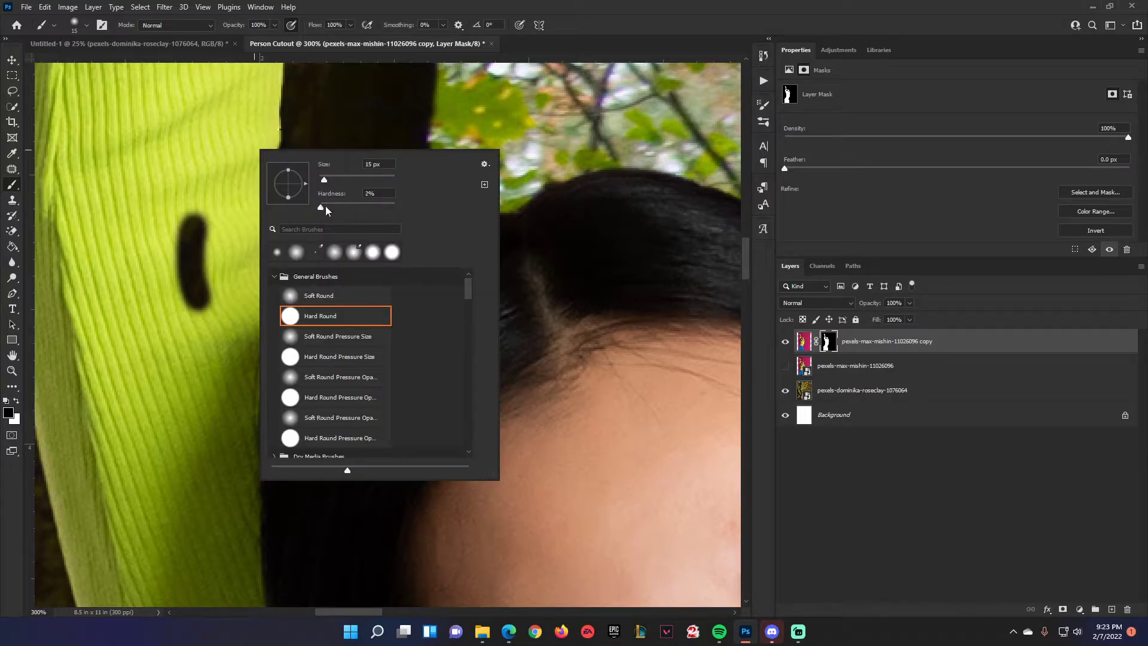
{"action": "mouse_move", "coordinate": [154, 181]}
{"action": "left_mouse_down"}
{"action": "mouse_move", "coordinate": [139, 223]}
{"action": "mouse_move", "coordinate": [139, 285]}
{"action": "left_mouse_up"}
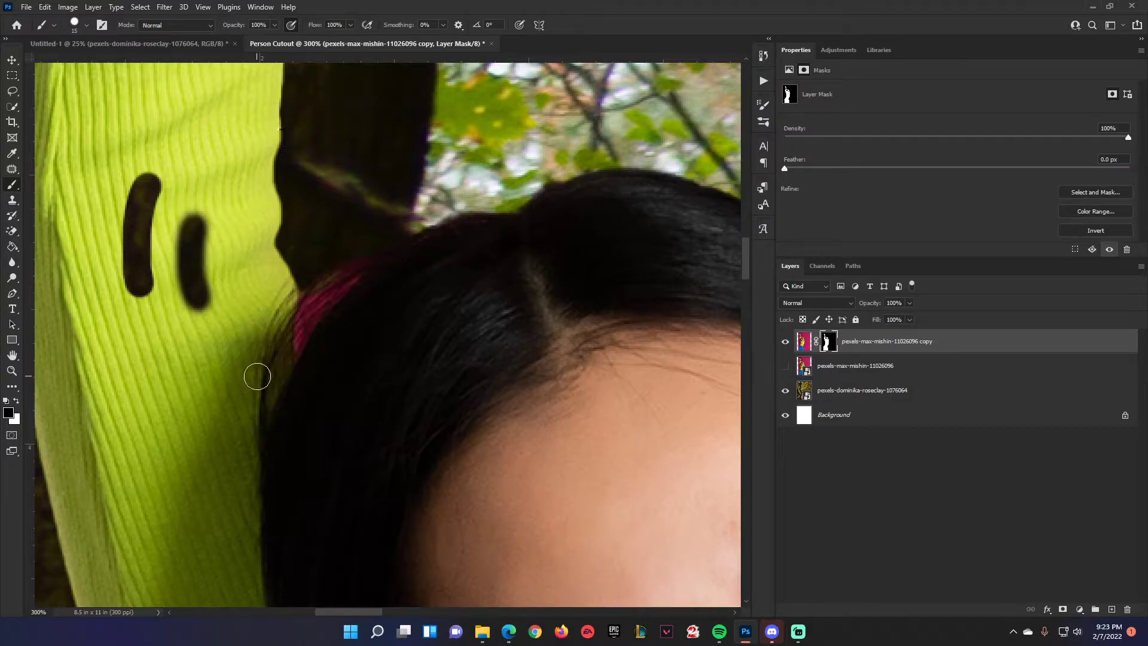
{"action": "key", "text": "ctrl+z"}
{"action": "key", "text": "ctrl+z"}
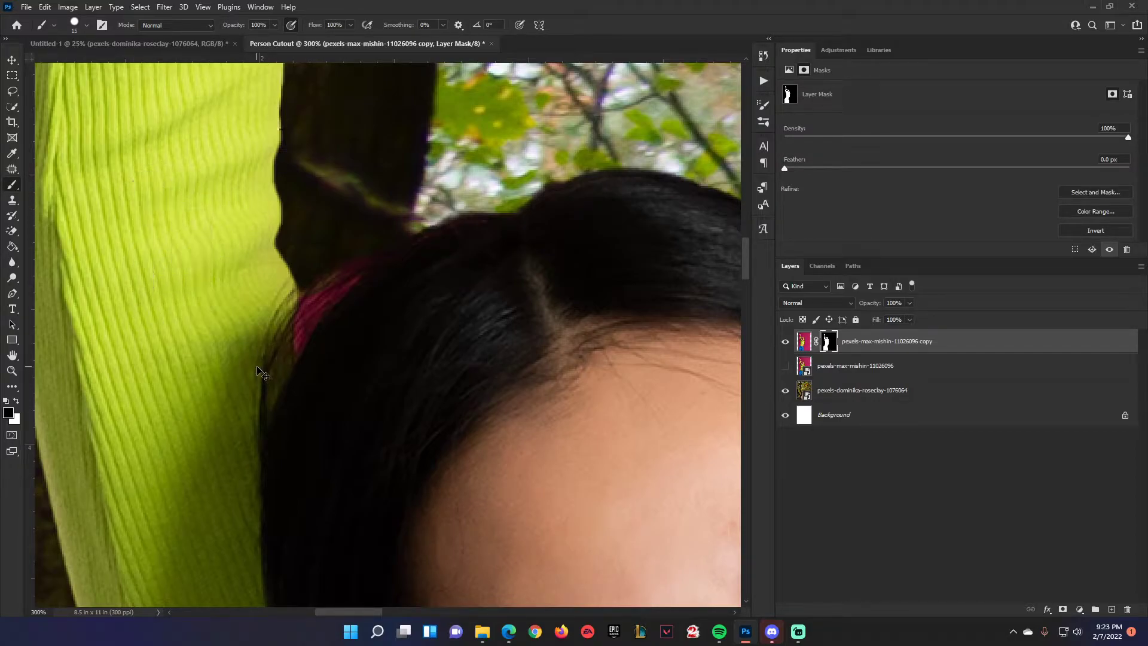
Step: Adjust the hardness of the 15 px brush and paint out the pink remnant on the mask between the sleeve and the hair
{"action": "right_click", "coordinate": [405, 205]}
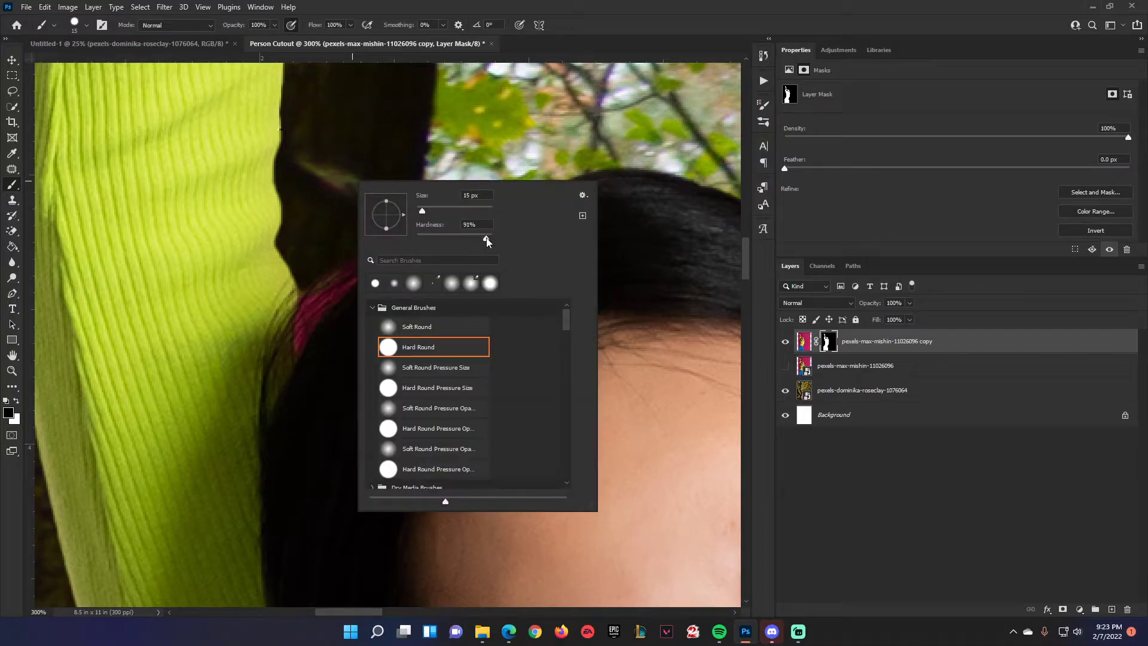
{"action": "left_click", "coordinate": [347, 179]}
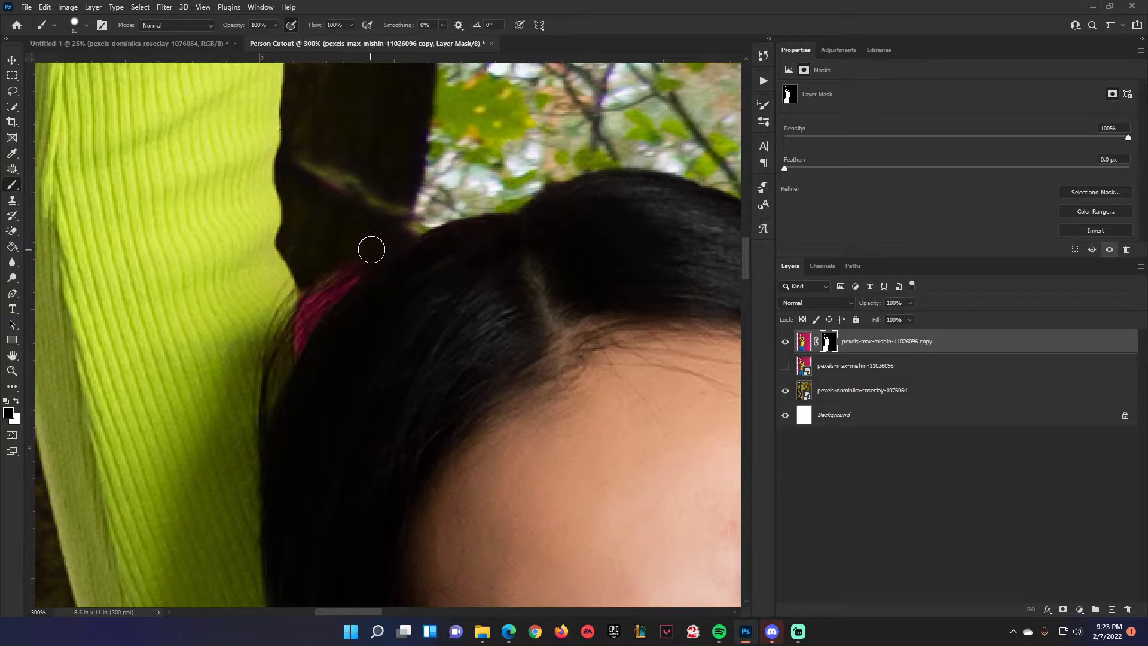
{"action": "mouse_move", "coordinate": [361, 258]}
{"action": "left_mouse_down"}
{"action": "mouse_move", "coordinate": [333, 274]}
{"action": "mouse_move", "coordinate": [359, 262]}
{"action": "mouse_move", "coordinate": [297, 343]}
{"action": "left_mouse_up"}
{"action": "left_click_drag", "start_coordinate": [313, 249], "coordinate": [293, 349]}
{"action": "left_click_drag", "start_coordinate": [358, 263], "coordinate": [292, 344]}
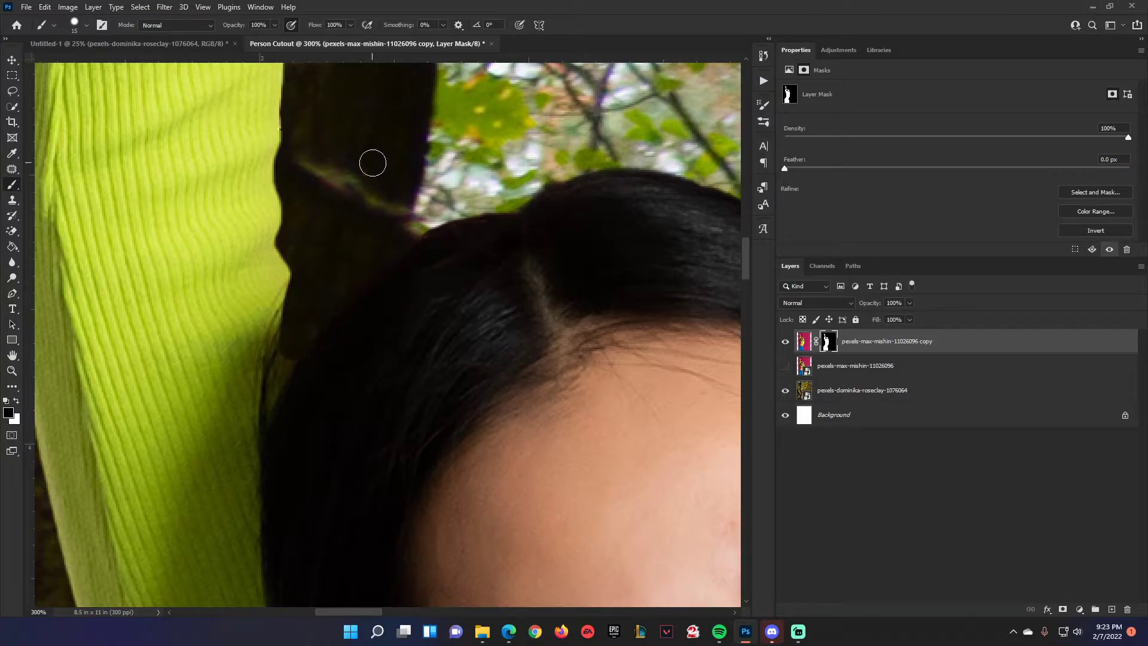
Step: Shrink the brush and paint out the pink remnant between the fingers of the raised hand on the mask
{"action": "left_click_drag", "start_coordinate": [371, 164], "coordinate": [367, 341]}
{"action": "mouse_move", "coordinate": [322, 454]}
{"action": "left_mouse_down"}
{"action": "mouse_move", "coordinate": [299, 466]}
{"action": "mouse_move", "coordinate": [294, 433]}
{"action": "left_mouse_up"}
{"action": "left_click_drag", "start_coordinate": [402, 268], "coordinate": [399, 496]}
{"action": "left_click_drag", "start_coordinate": [357, 146], "coordinate": [614, 456]}
{"action": "left_click_drag", "start_coordinate": [417, 247], "coordinate": [390, 553]}
{"action": "mouse_move", "coordinate": [390, 179]}
{"action": "left_mouse_down"}
{"action": "mouse_move", "coordinate": [372, 413]}
{"action": "mouse_move", "coordinate": [429, 518]}
{"action": "left_mouse_up"}
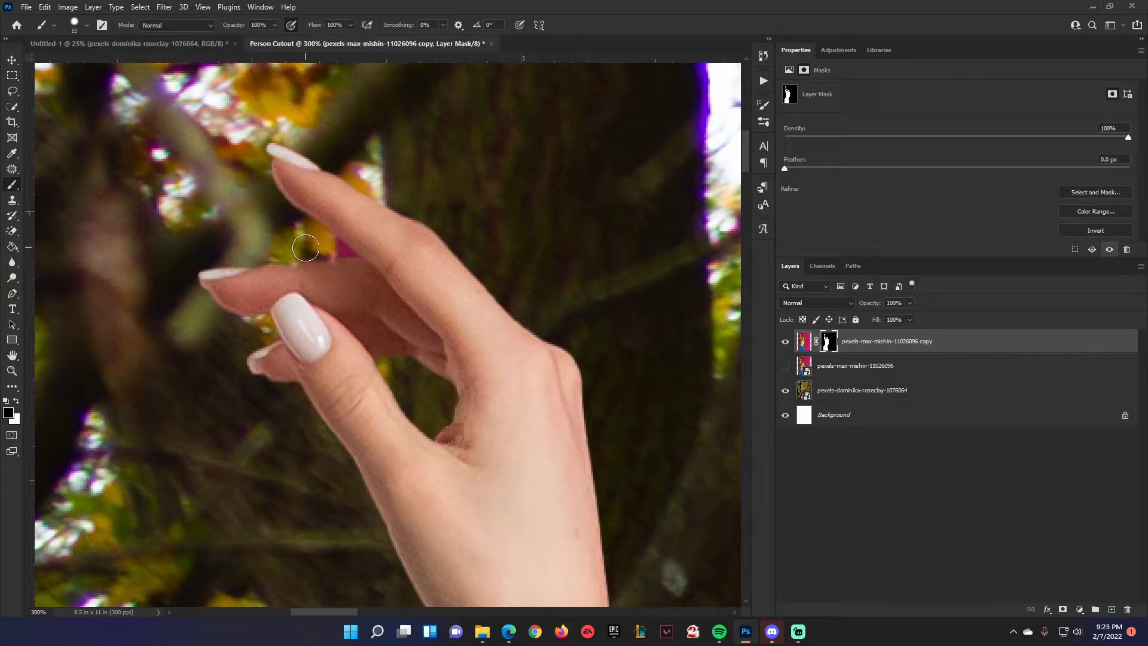
{"action": "key", "text": "bracketleft"}
{"action": "left_click_drag", "start_coordinate": [340, 255], "coordinate": [331, 258]}
Step: Switch the brush color to white and paint on the mask to restore the finger behind the sleeve
{"action": "left_click_drag", "start_coordinate": [309, 510], "coordinate": [433, 30]}
{"action": "left_click_drag", "start_coordinate": [312, 438], "coordinate": [303, 476]}
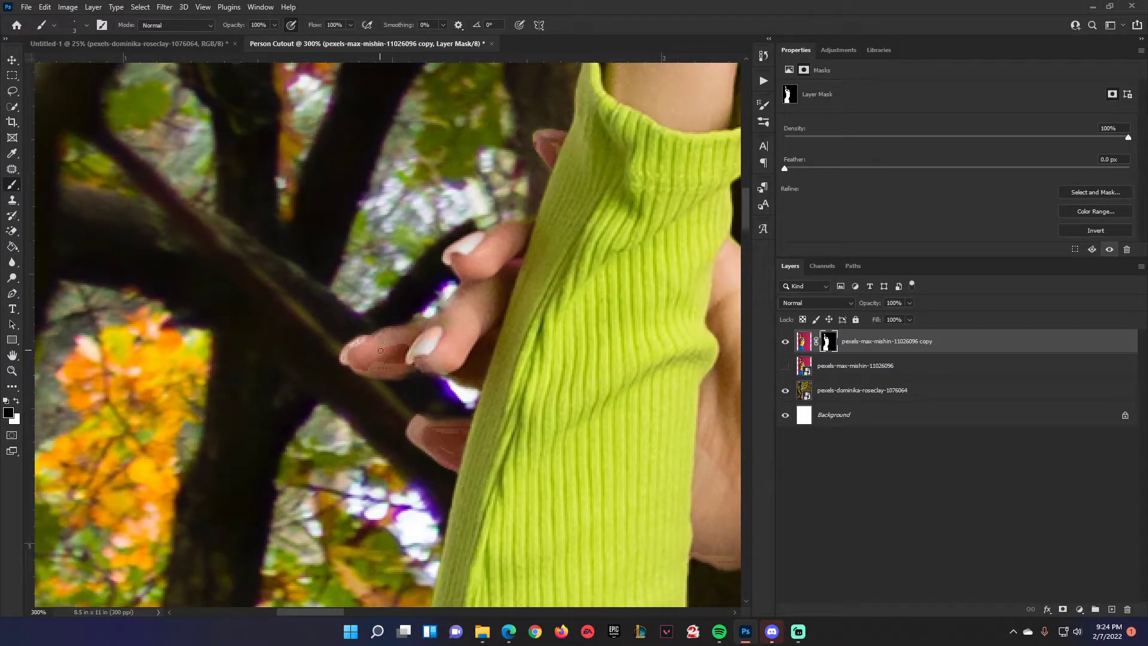
{"action": "left_click", "coordinate": [15, 401]}
{"action": "left_click_drag", "start_coordinate": [371, 344], "coordinate": [460, 313]}
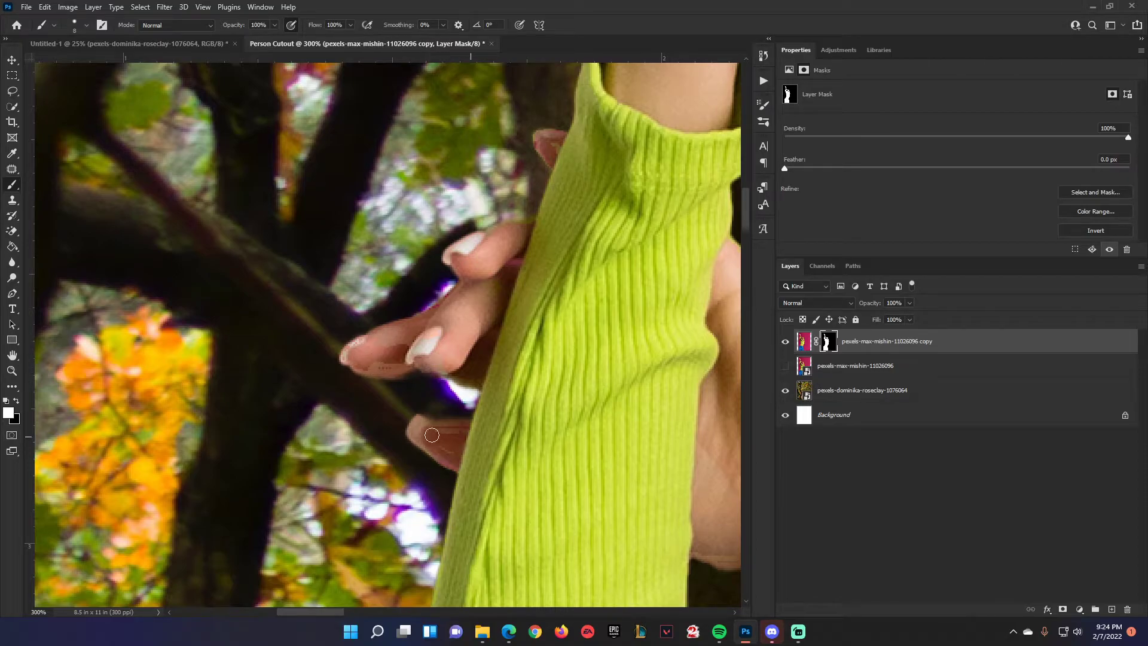
{"action": "left_click_drag", "start_coordinate": [610, 437], "coordinate": [225, 246]}
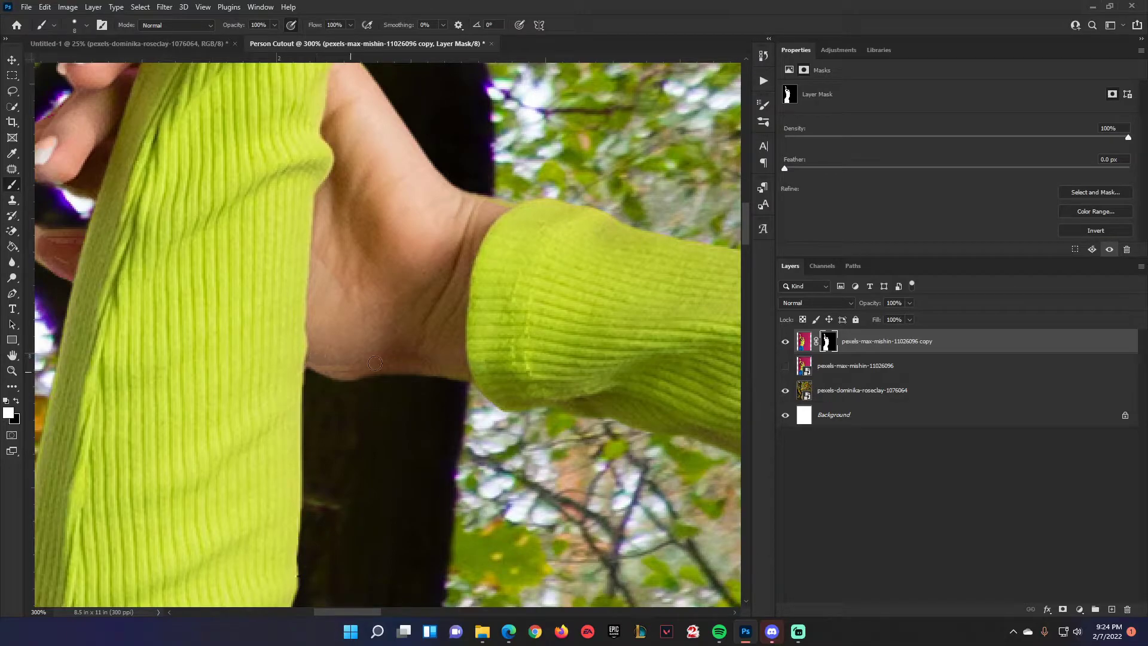
{"action": "left_click_drag", "start_coordinate": [693, 419], "coordinate": [462, 168]}
{"action": "left_click_drag", "start_coordinate": [491, 376], "coordinate": [373, 218]}
{"action": "scroll", "coordinate": [429, 296], "scroll_direction": "down", "scroll_amount": 5}
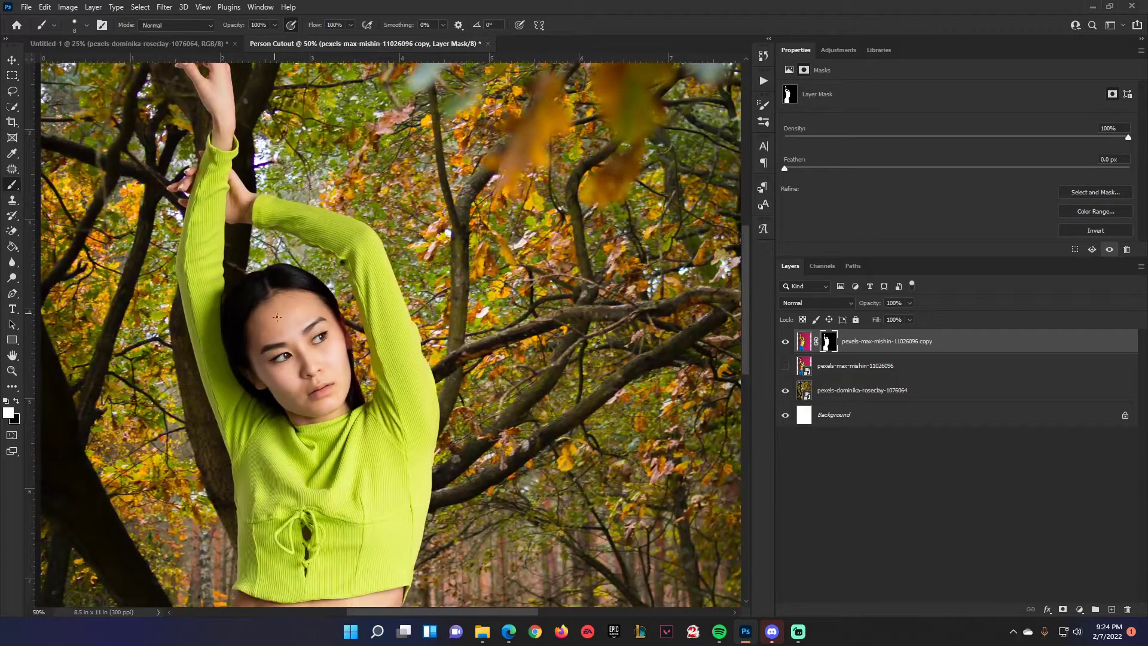
{"action": "scroll", "coordinate": [288, 332], "scroll_direction": "down", "scroll_amount": 2}
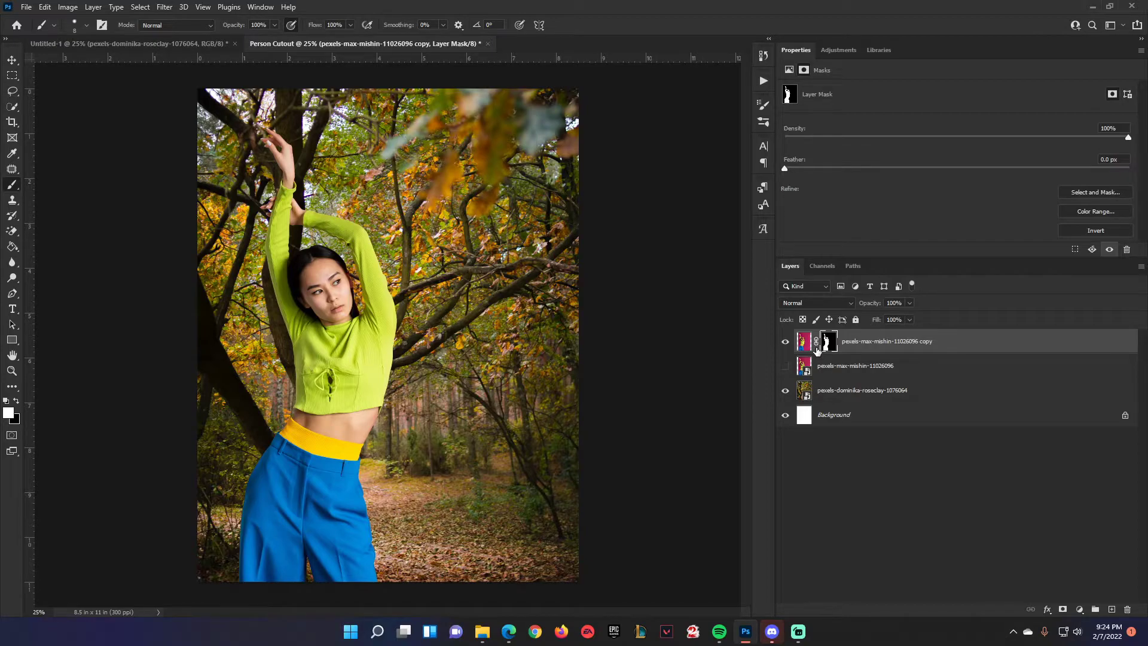
Step: Swap the foreground color back to black and readjust the hardness of the Hard Round brush
{"action": "left_click", "coordinate": [18, 403]}
{"action": "left_click", "coordinate": [18, 403]}
{"action": "left_click", "coordinate": [18, 403]}
{"action": "left_click", "coordinate": [18, 403]}
{"action": "right_click", "coordinate": [369, 218]}
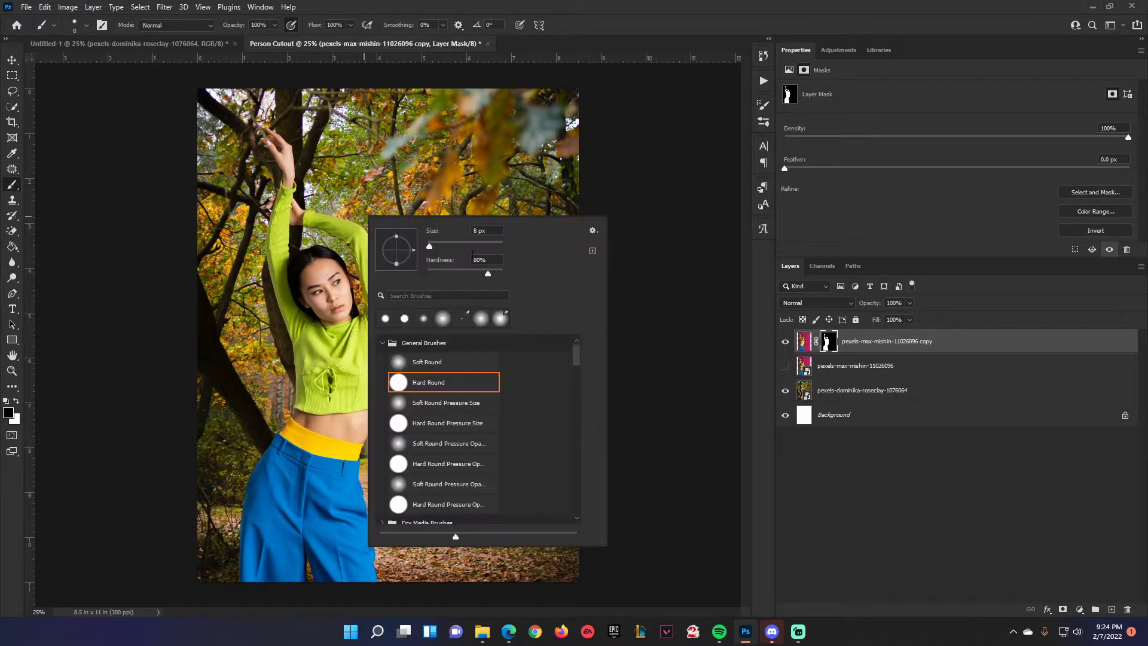
{"action": "mouse_move", "coordinate": [487, 274]}
{"action": "left_mouse_down"}
{"action": "mouse_move", "coordinate": [443, 274]}
{"action": "mouse_move", "coordinate": [483, 278]}
{"action": "left_mouse_up"}
{"action": "left_click", "coordinate": [574, 15]}
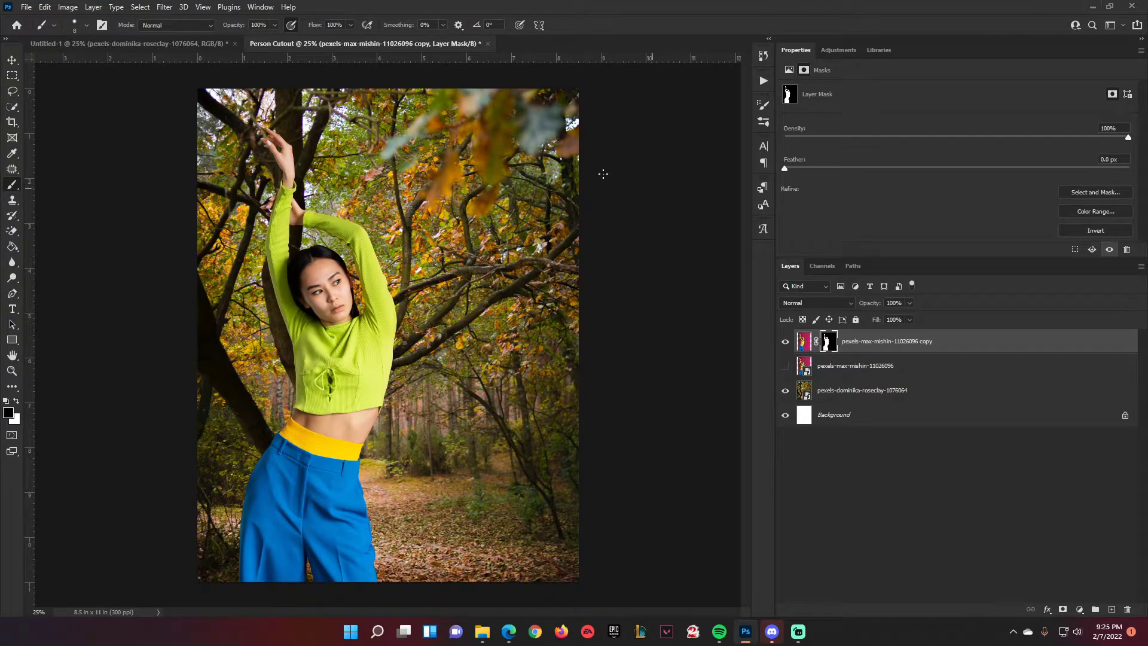
Step: Flip the woman's cutout horizontally and move it near the center of the forest with her legs meeting the canvas's lower edge
{"action": "left_click", "coordinate": [10, 61]}
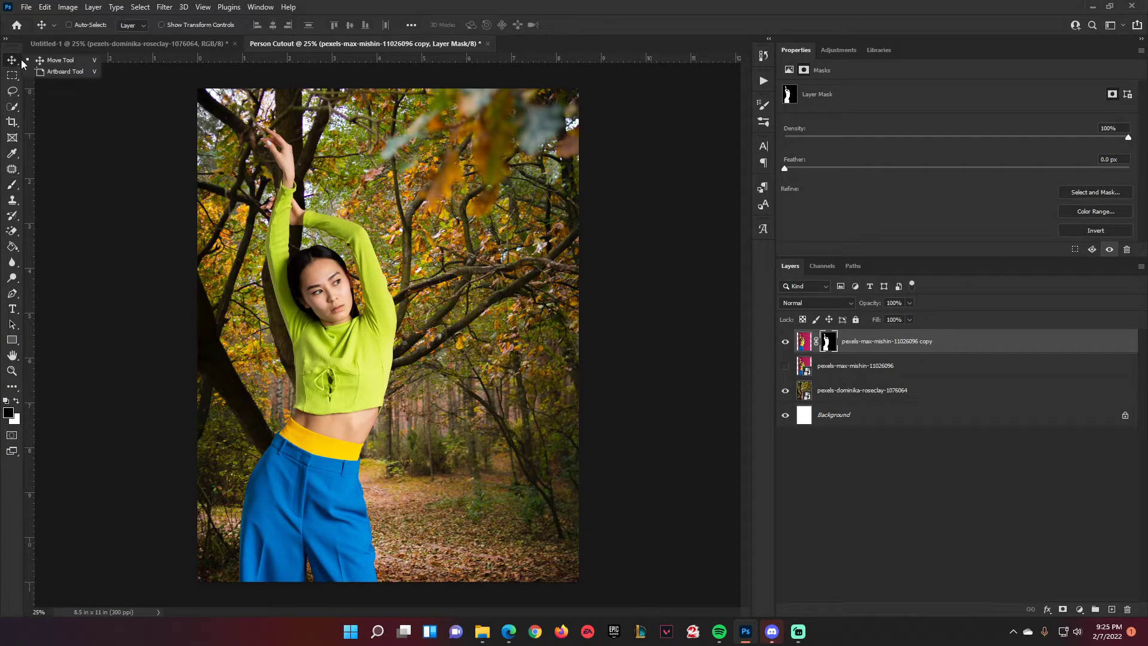
{"action": "left_click_drag", "start_coordinate": [338, 411], "coordinate": [499, 409]}
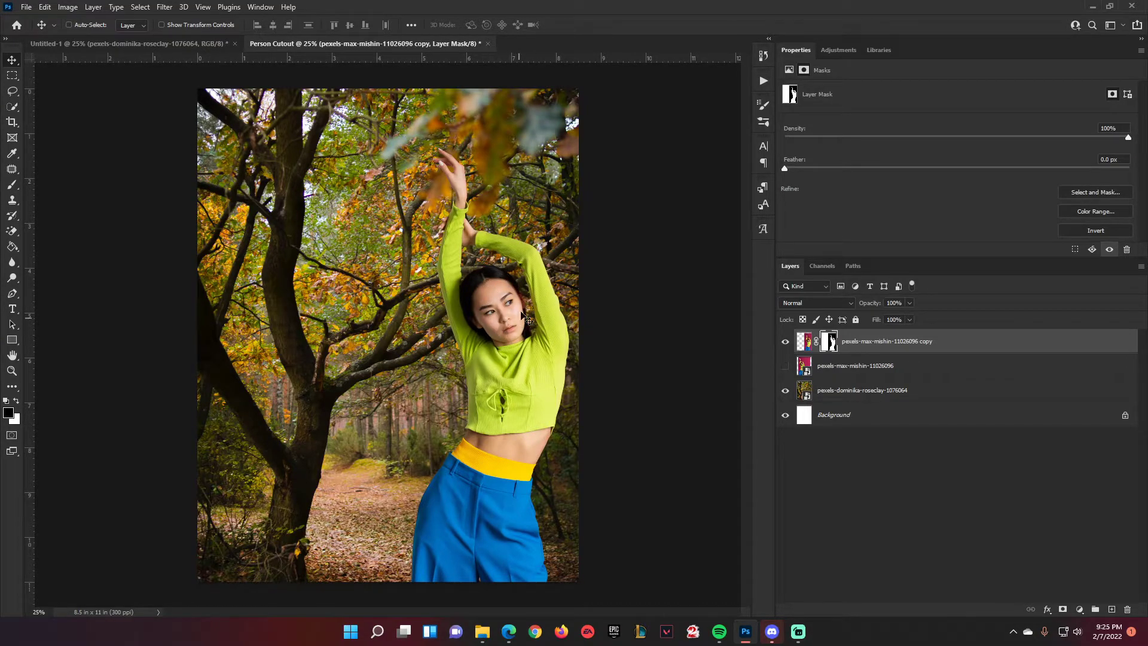
{"action": "left_click", "coordinate": [46, 7]}
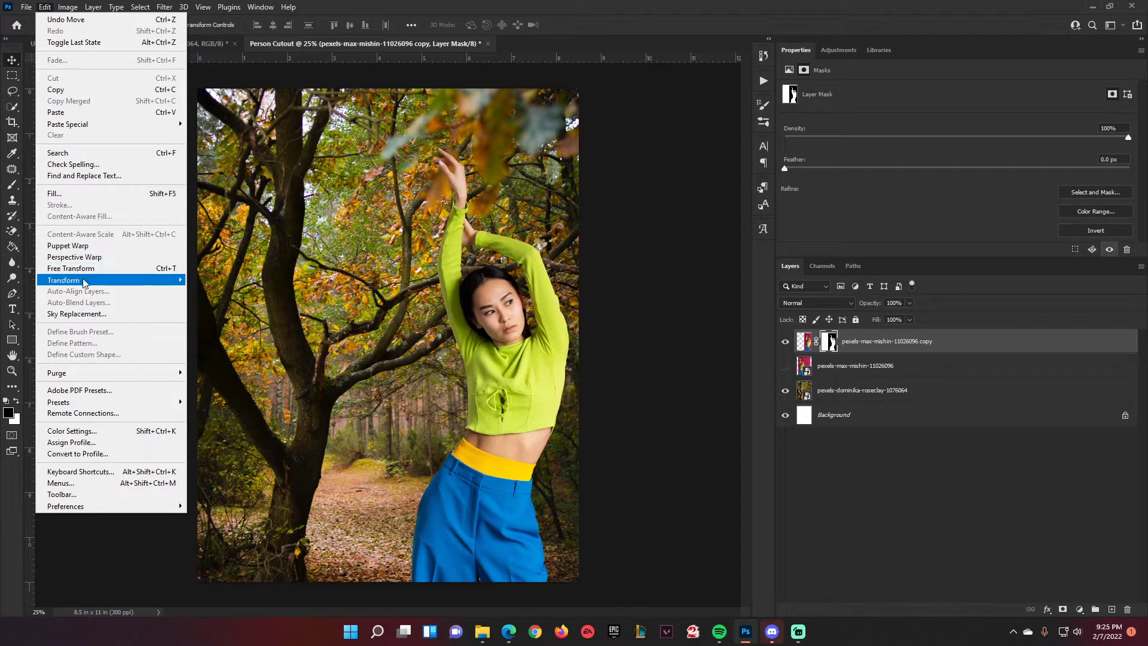
{"action": "mouse_move", "coordinate": [83, 280]}
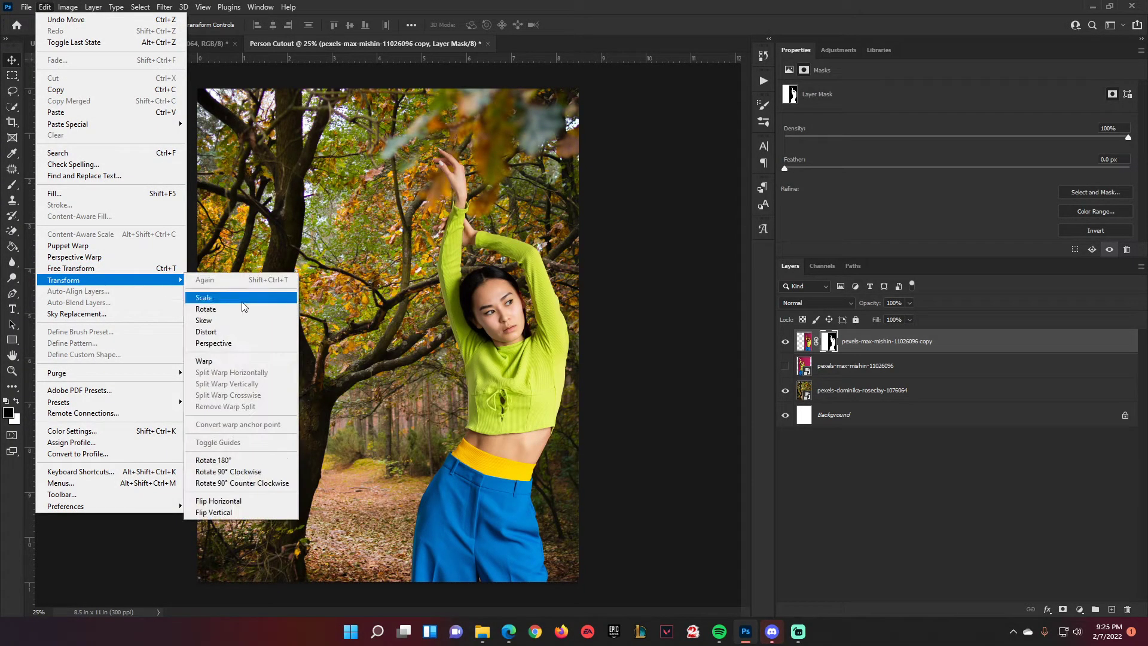
{"action": "left_click", "coordinate": [234, 501]}
{"action": "left_click_drag", "start_coordinate": [565, 368], "coordinate": [387, 370]}
{"action": "left_click_drag", "start_coordinate": [441, 437], "coordinate": [427, 408]}
Step: Scale the woman's cutout to 56.74% with Free Transform and place her on the forest path beside the tree trunk
{"action": "left_click", "coordinate": [46, 7]}
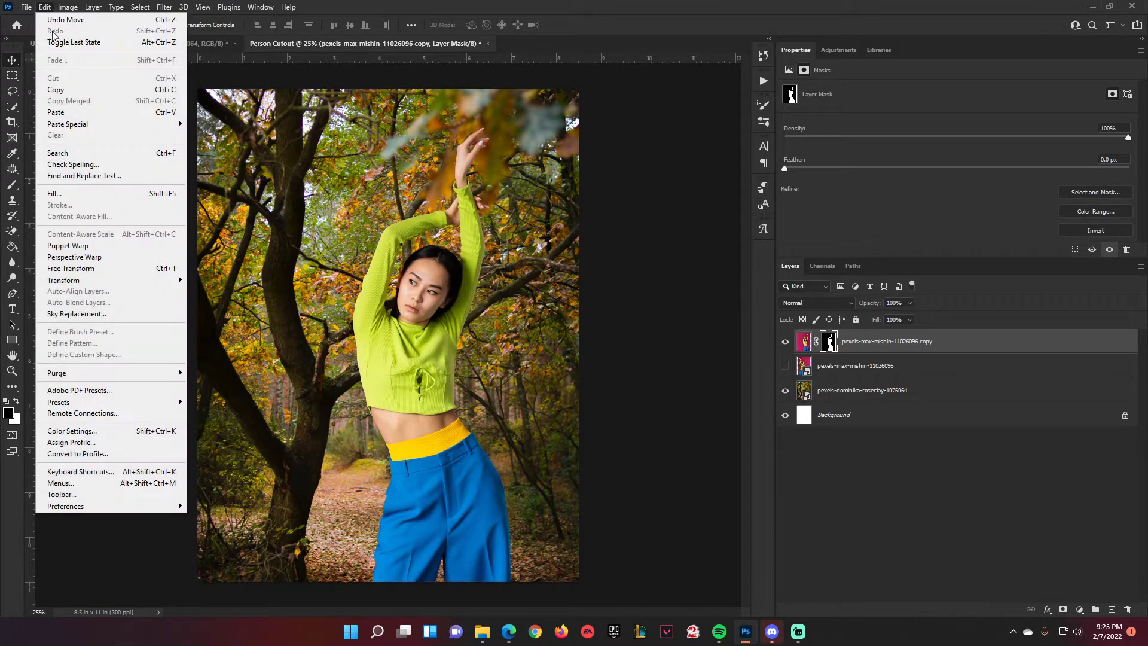
{"action": "left_click", "coordinate": [95, 268]}
{"action": "left_click_drag", "start_coordinate": [525, 89], "coordinate": [330, 298]}
{"action": "left_click_drag", "start_coordinate": [302, 436], "coordinate": [406, 437]}
{"action": "left_click_drag", "start_coordinate": [475, 321], "coordinate": [488, 304]}
{"action": "left_click_drag", "start_coordinate": [441, 430], "coordinate": [437, 428]}
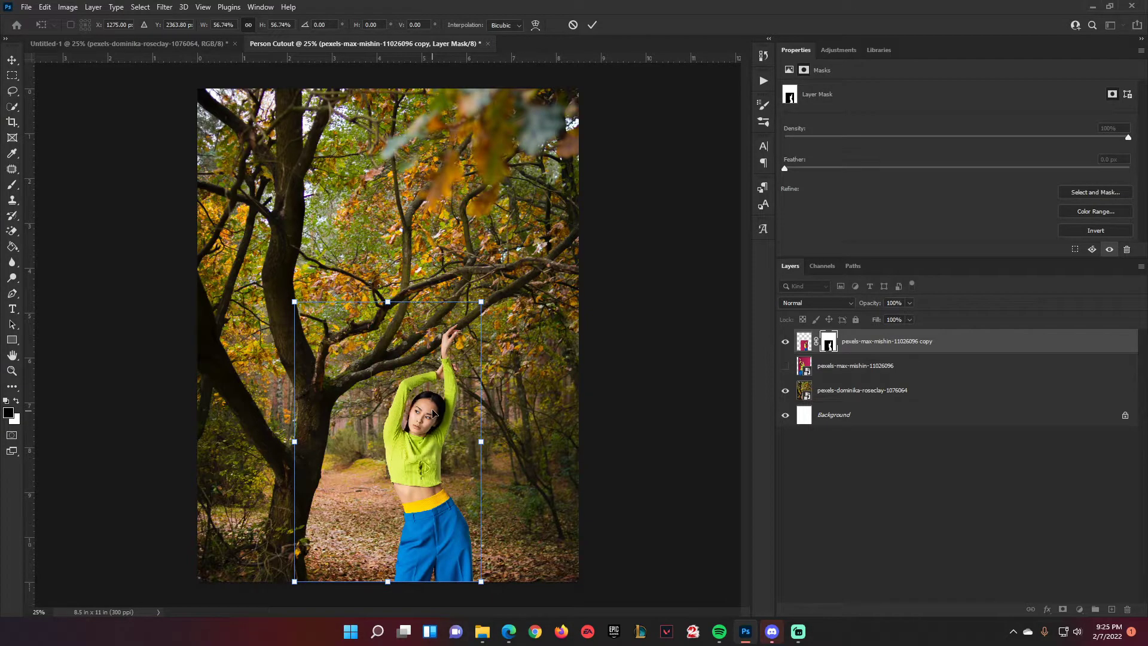
{"action": "left_click", "coordinate": [590, 25]}
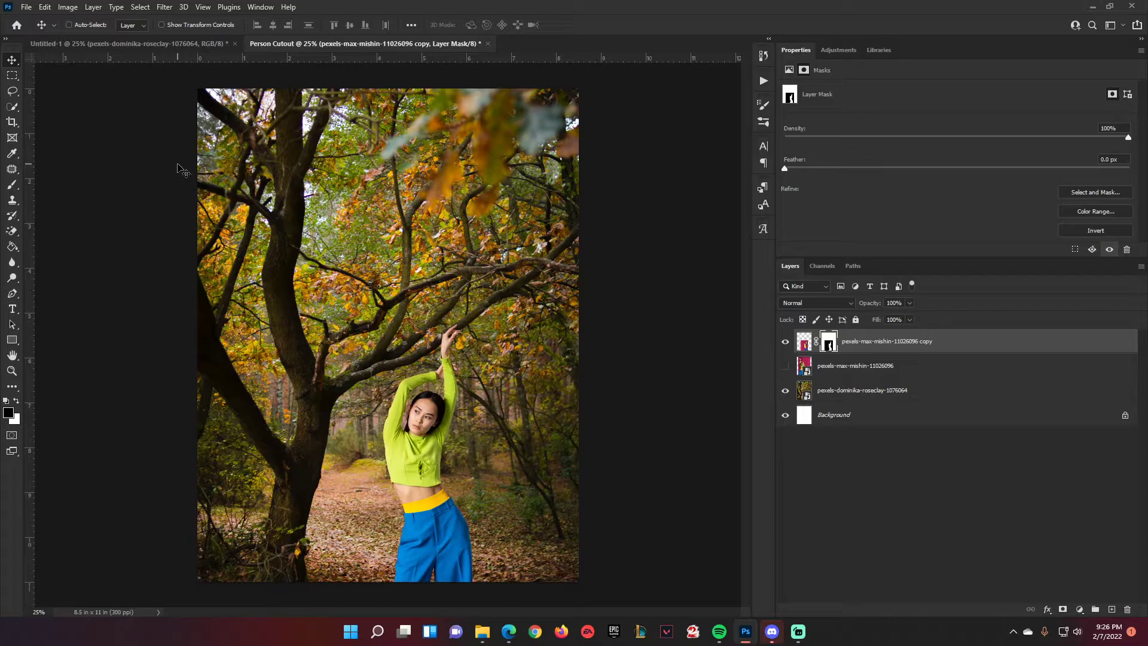
{"action": "mouse_move", "coordinate": [424, 454]}
{"action": "left_mouse_down"}
{"action": "mouse_move", "coordinate": [449, 454]}
{"action": "mouse_move", "coordinate": [423, 449]}
{"action": "left_mouse_up"}
Step: Draw a black-filled rectangle without a stroke, about 1136 by 1228 px, over the woman
{"action": "left_click", "coordinate": [13, 341]}
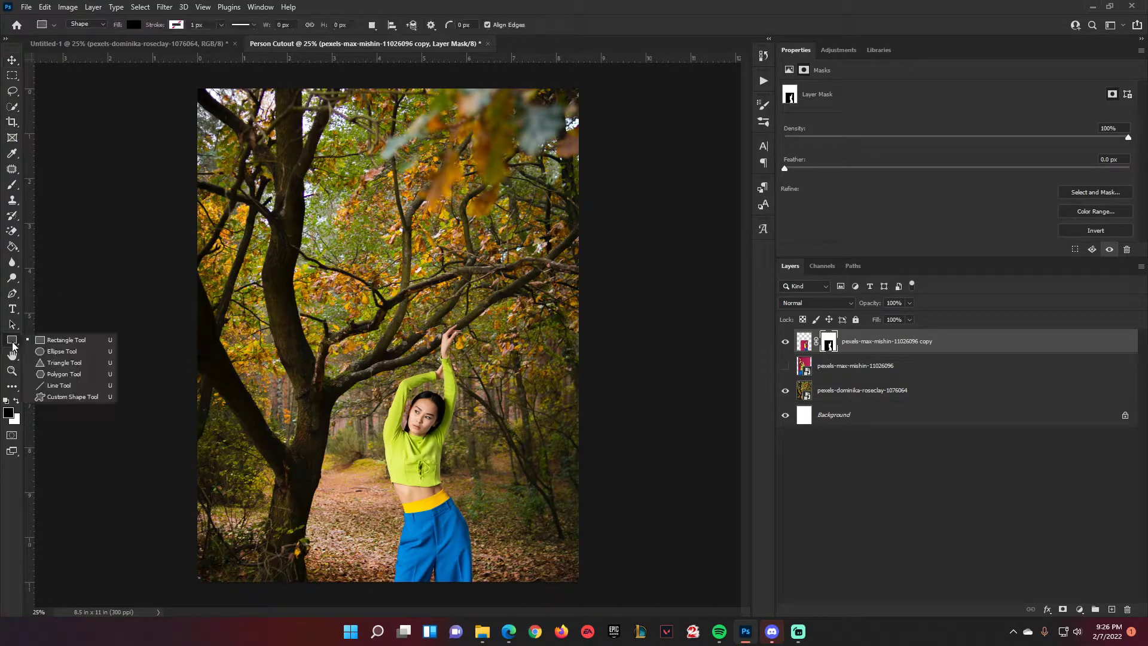
{"action": "left_click", "coordinate": [65, 337]}
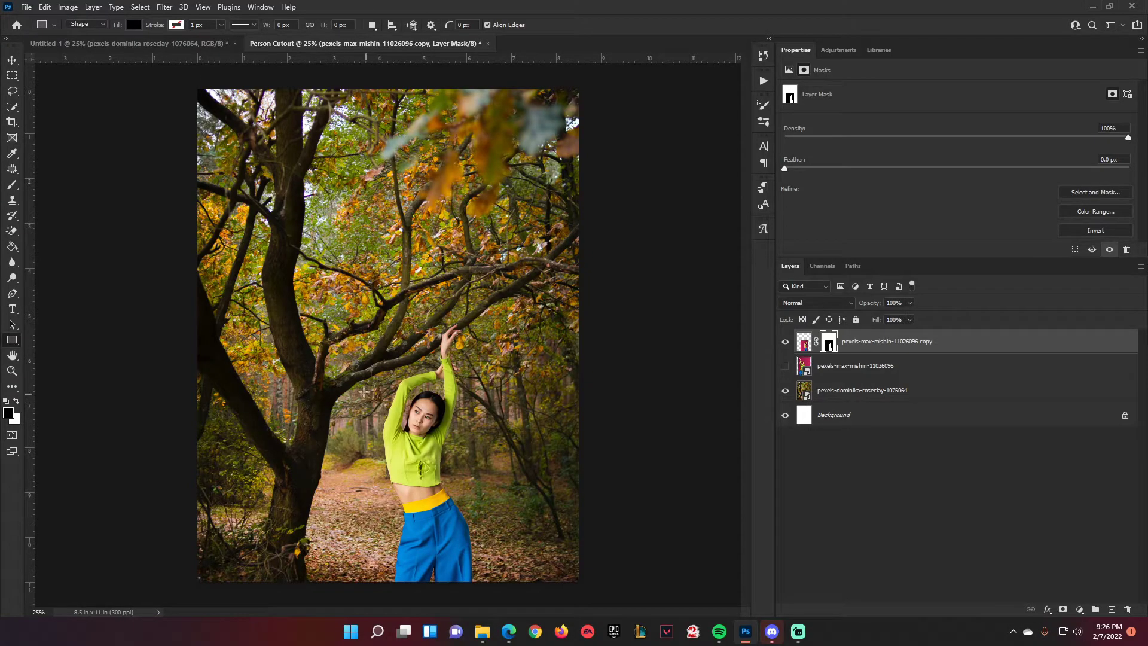
{"action": "left_click", "coordinate": [174, 28]}
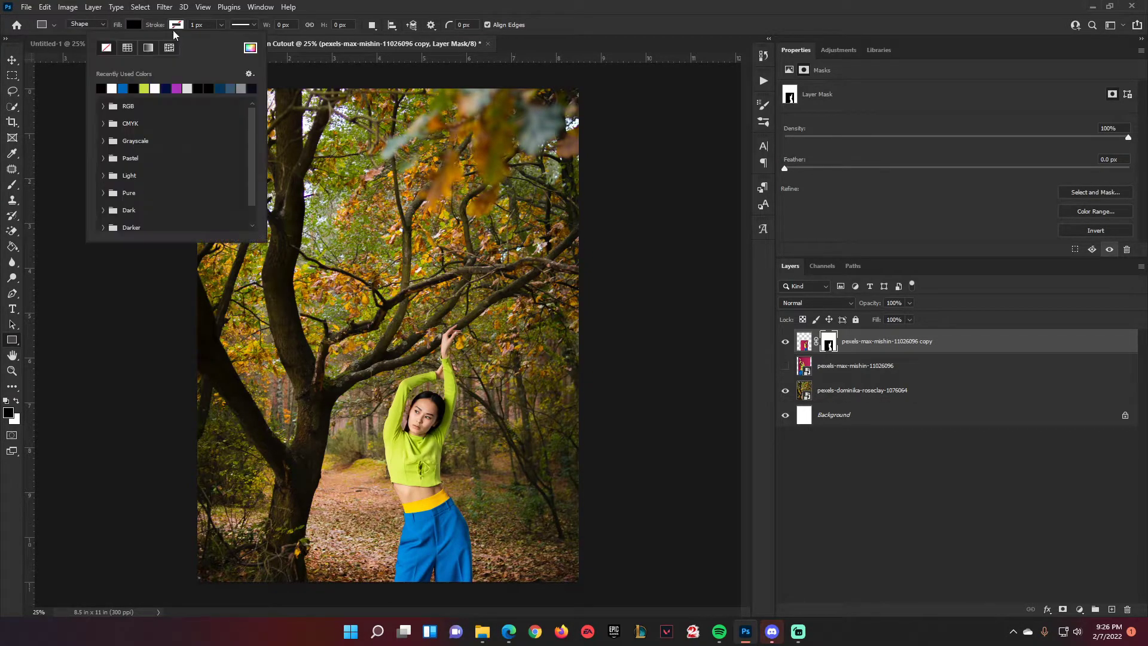
{"action": "left_click", "coordinate": [135, 24]}
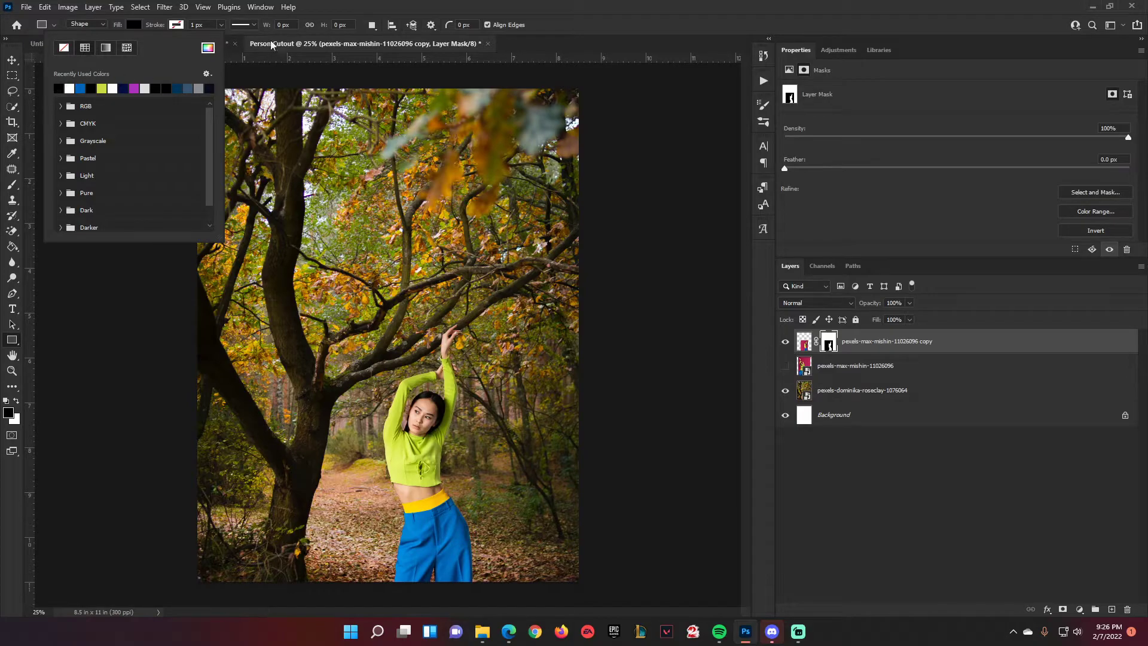
{"action": "left_click", "coordinate": [355, 8]}
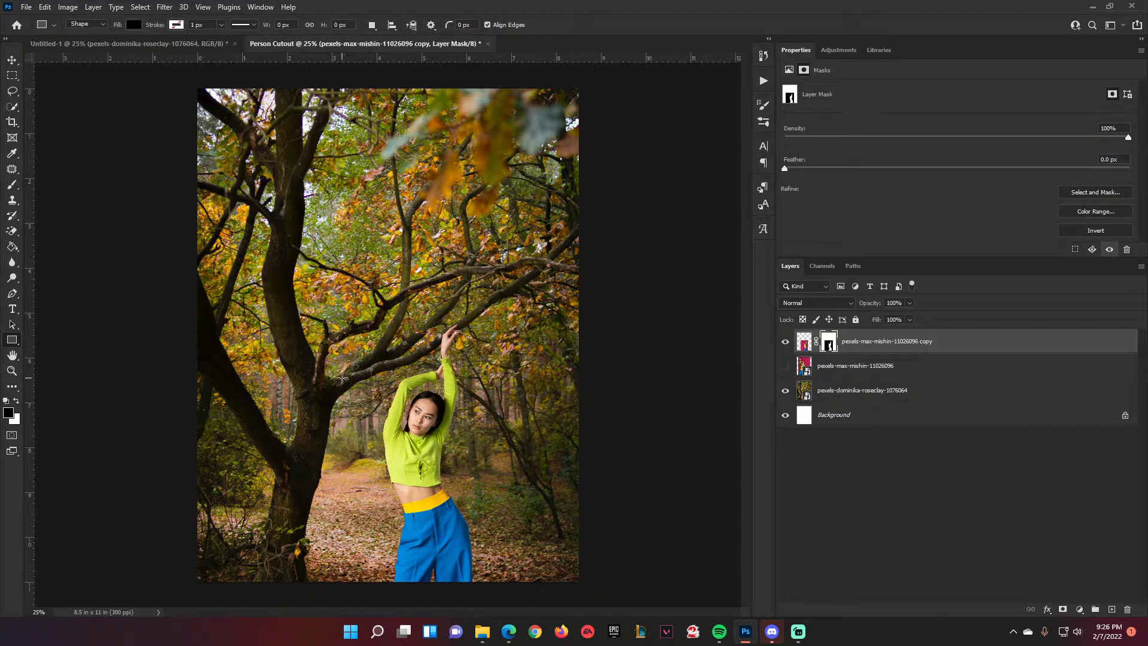
{"action": "left_click_drag", "start_coordinate": [340, 375], "coordinate": [342, 380]}
{"action": "left_click_drag", "start_coordinate": [397, 437], "coordinate": [505, 556]}
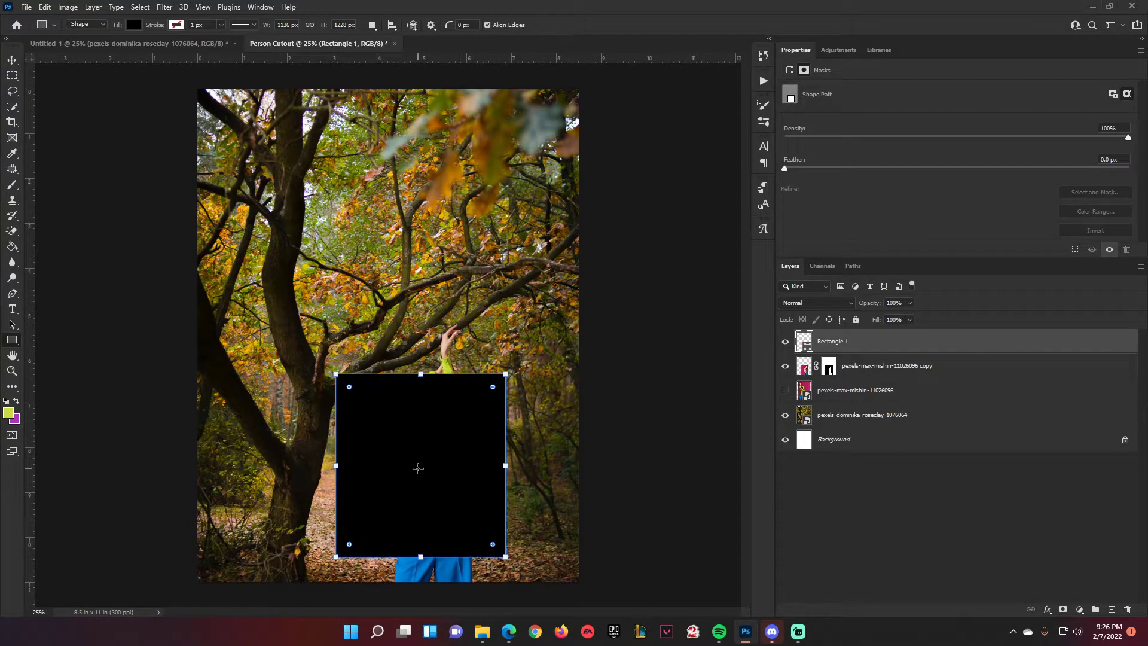
Step: Add a white 21 px inside Stroke effect at 100% opacity to the rectangle layer
{"action": "right_click", "coordinate": [829, 346]}
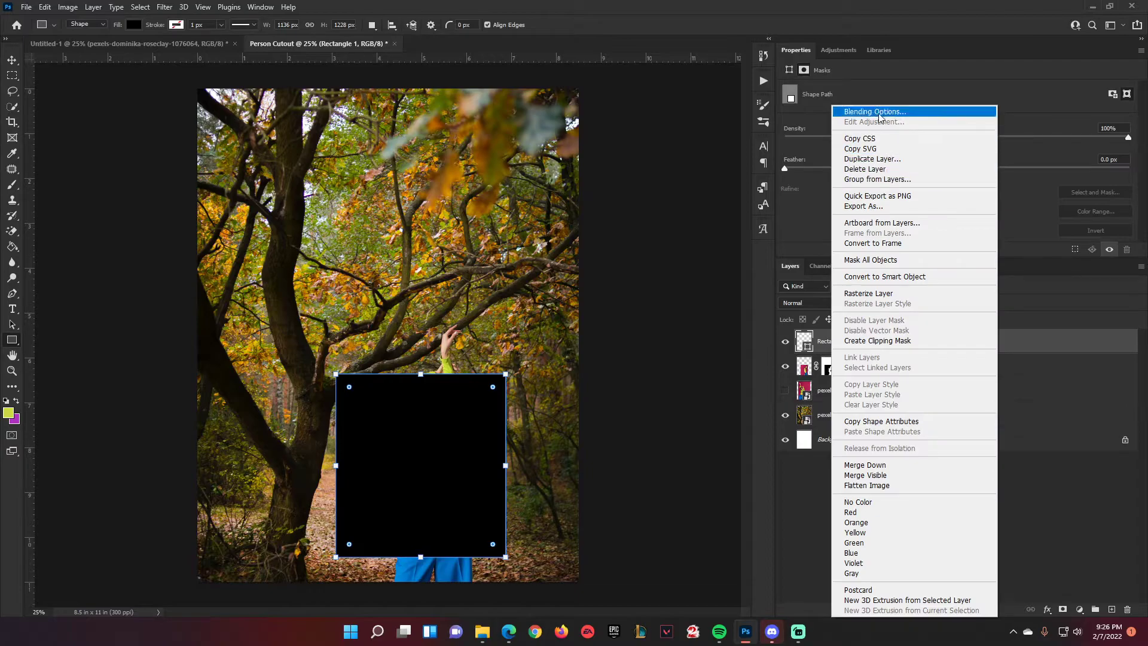
{"action": "left_click", "coordinate": [879, 114]}
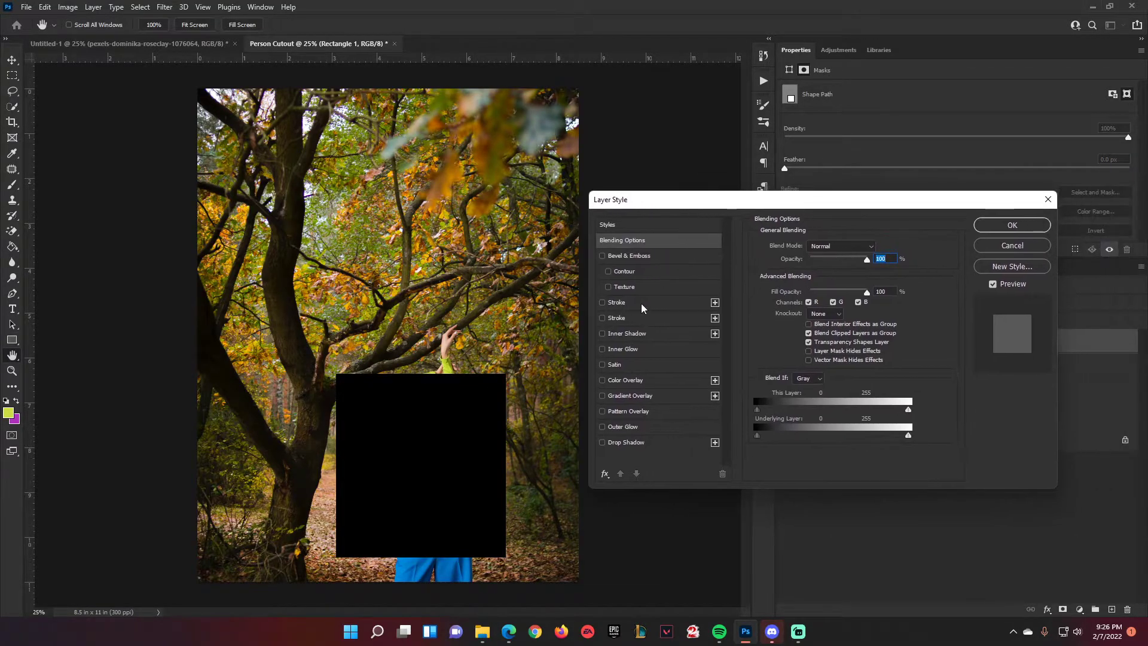
{"action": "left_click", "coordinate": [619, 303]}
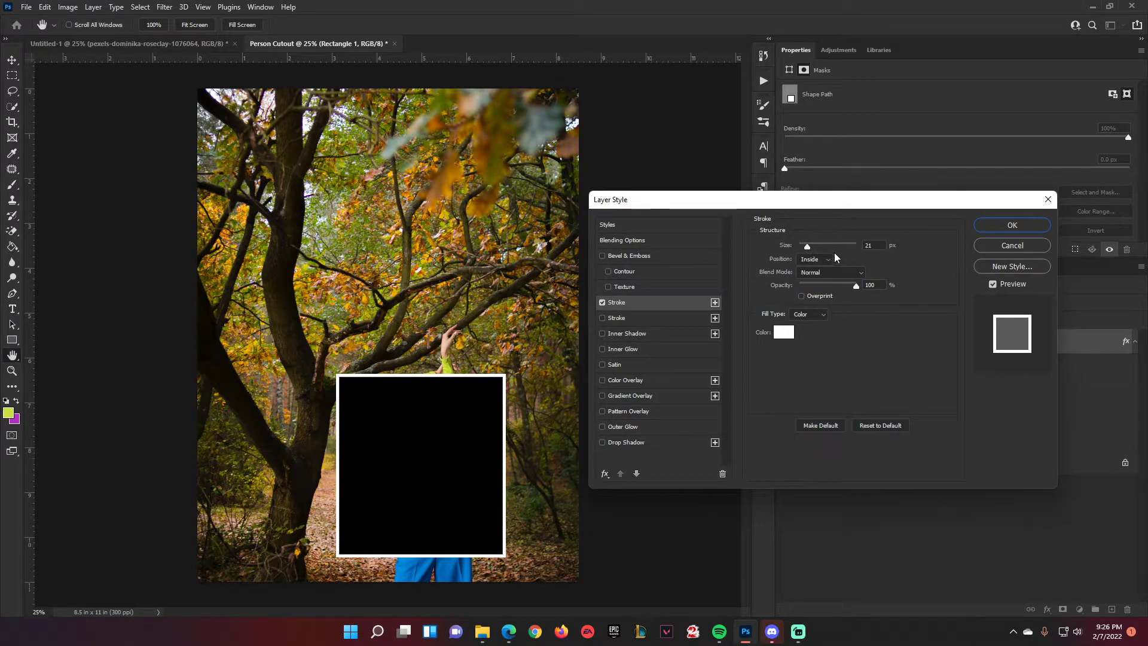
{"action": "double_click", "coordinate": [870, 245]}
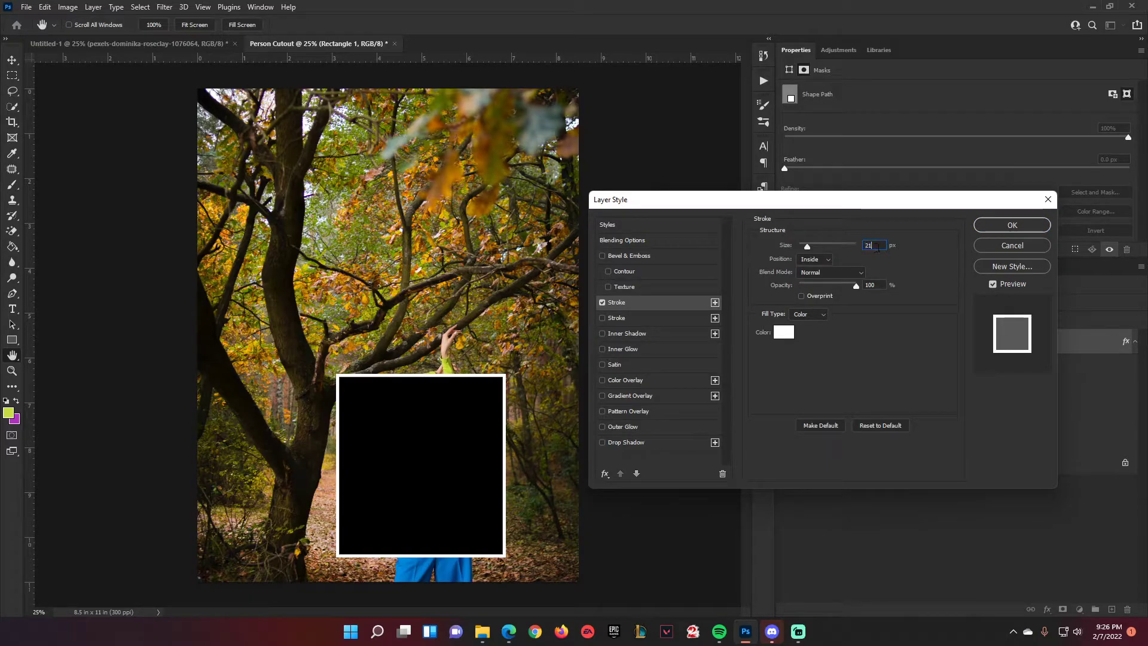
{"action": "left_click", "coordinate": [815, 259]}
{"action": "left_click", "coordinate": [810, 278]}
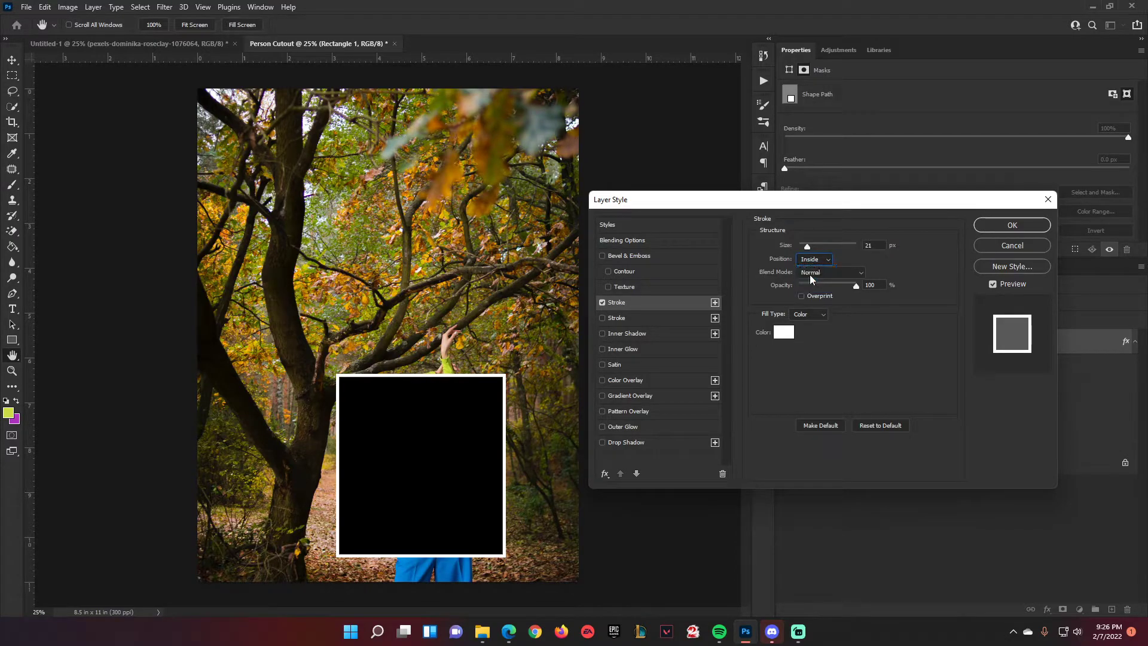
{"action": "left_click", "coordinate": [872, 285]}
Step: Add a black Drop Shadow to the rectangle at 100% opacity, 90° angle, 11 px distance, 15% spread and 40 px size
{"action": "left_click", "coordinate": [624, 444]}
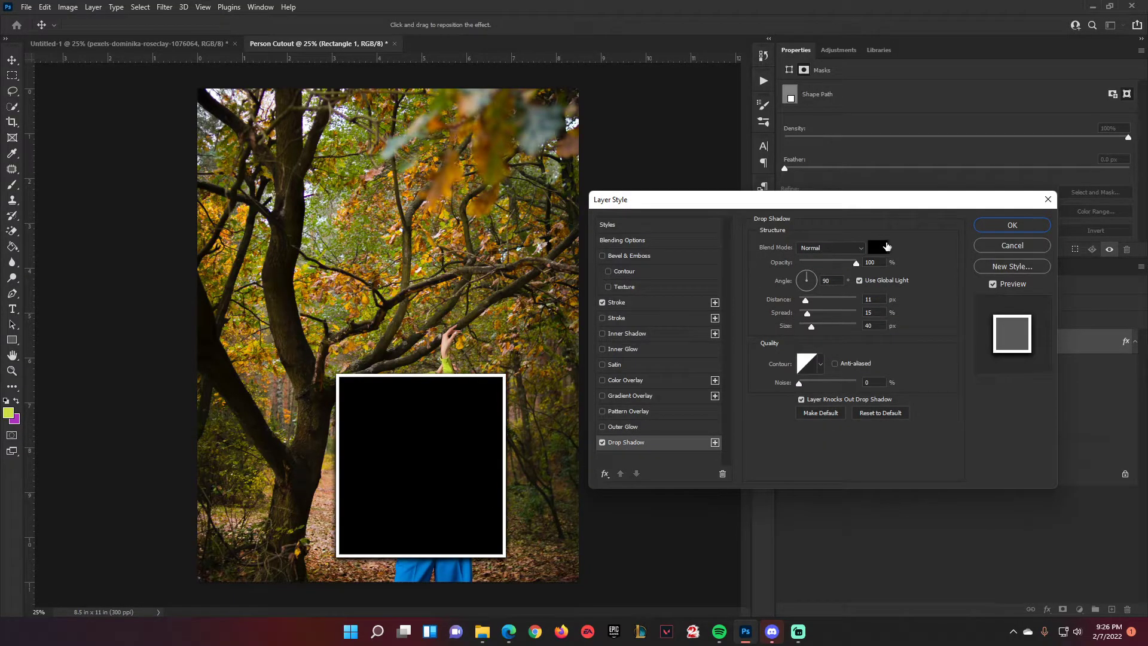
{"action": "left_click", "coordinate": [857, 265]}
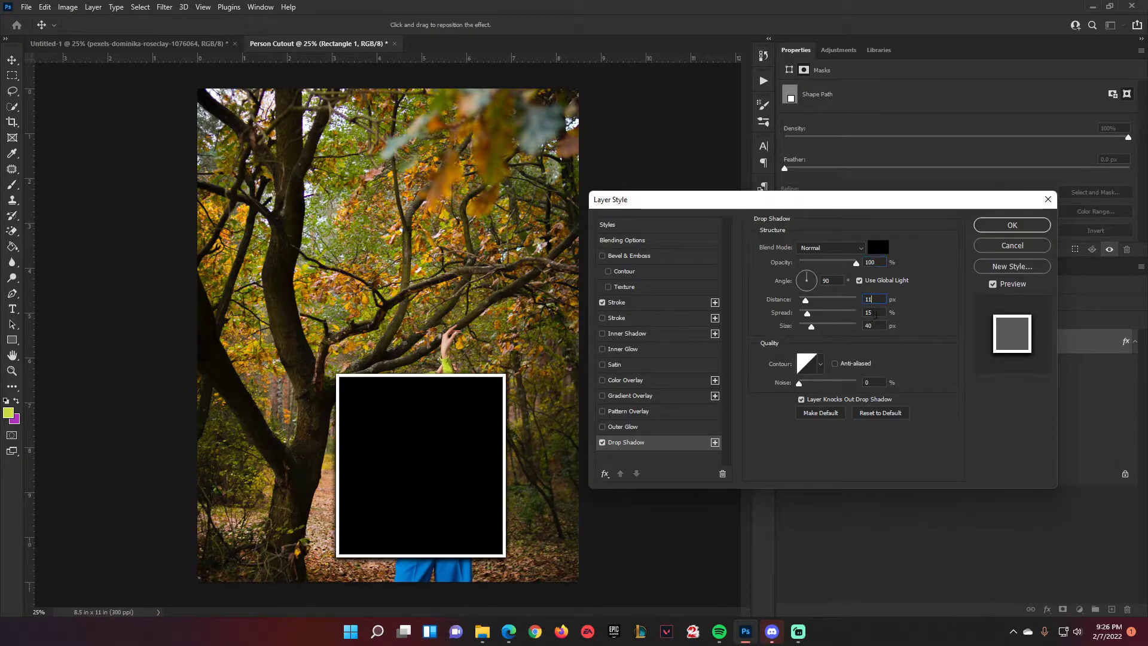
{"action": "left_click", "coordinate": [877, 326]}
{"action": "left_click", "coordinate": [1011, 225]}
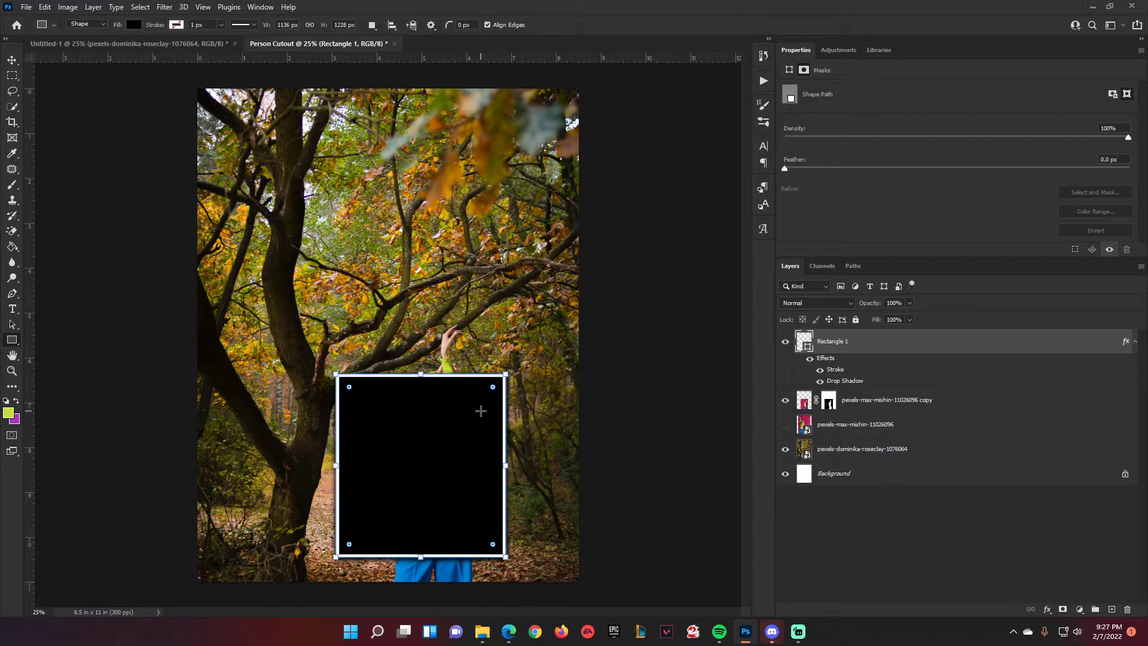
Step: Reorder the rectangle layer directly beneath the forest photo and clip the forest photo to the rectangle
{"action": "mouse_move", "coordinate": [846, 348]}
{"action": "left_mouse_down"}
{"action": "mouse_move", "coordinate": [848, 449]}
{"action": "mouse_move", "coordinate": [861, 346]}
{"action": "left_mouse_up"}
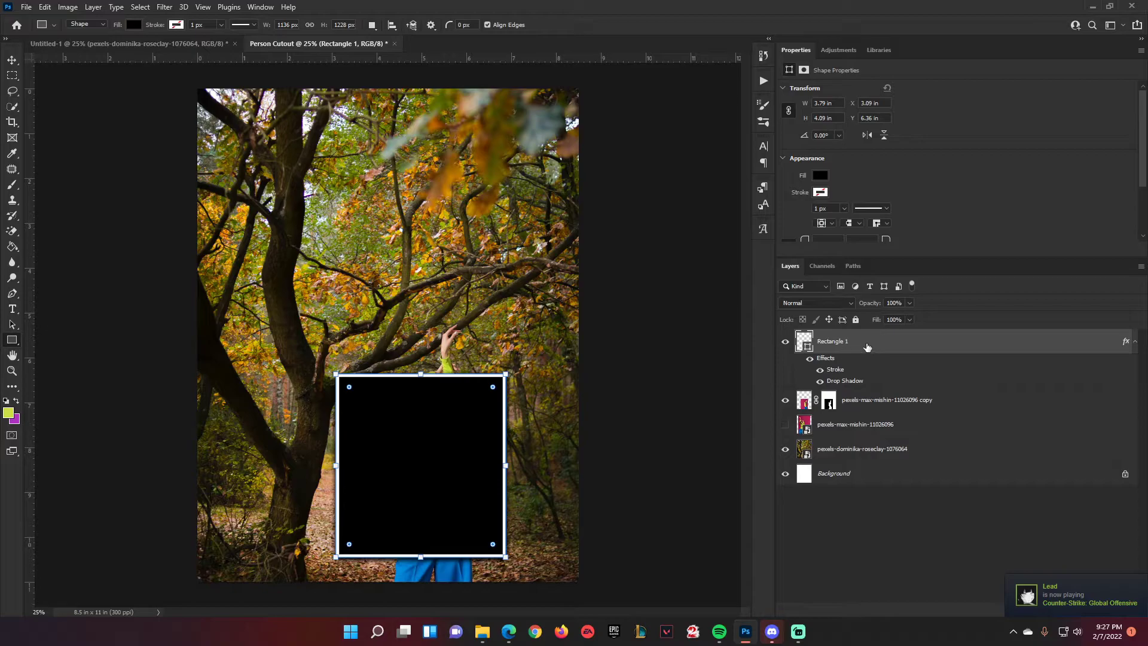
{"action": "left_click_drag", "start_coordinate": [867, 346], "coordinate": [870, 457]}
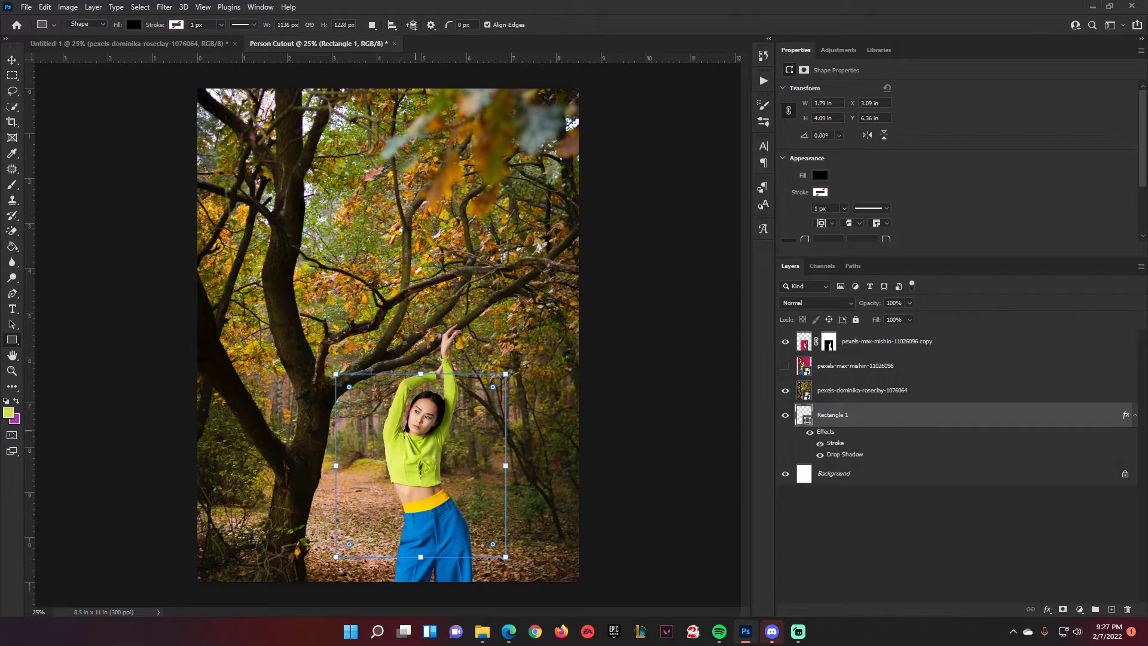
{"action": "left_click", "coordinate": [853, 396]}
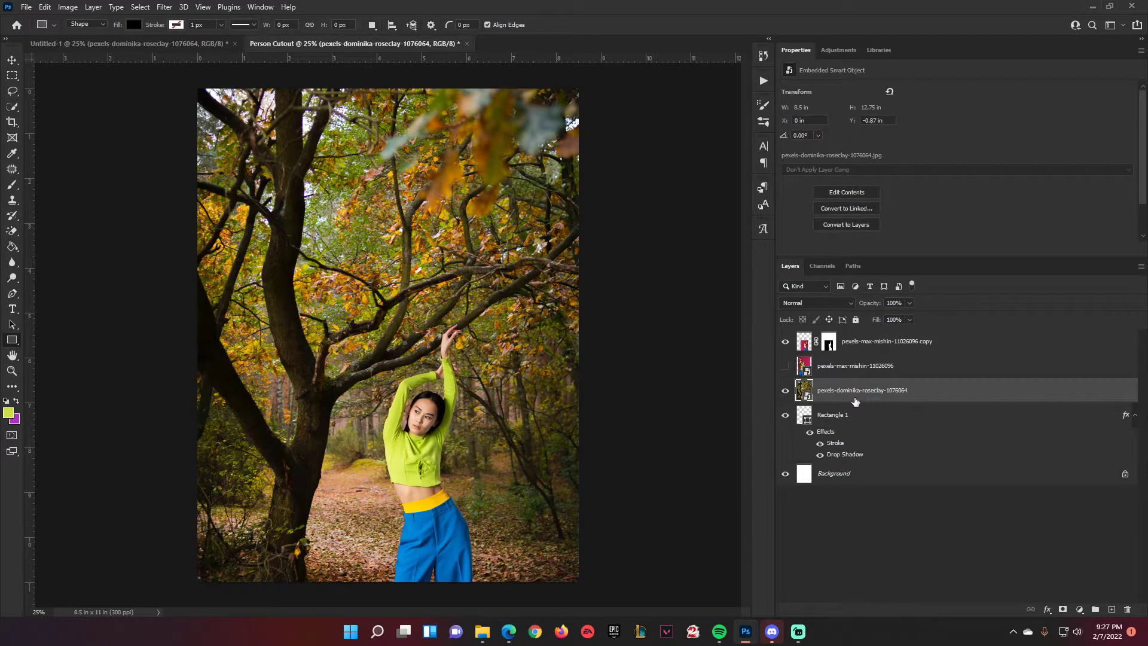
{"action": "right_click", "coordinate": [855, 400]}
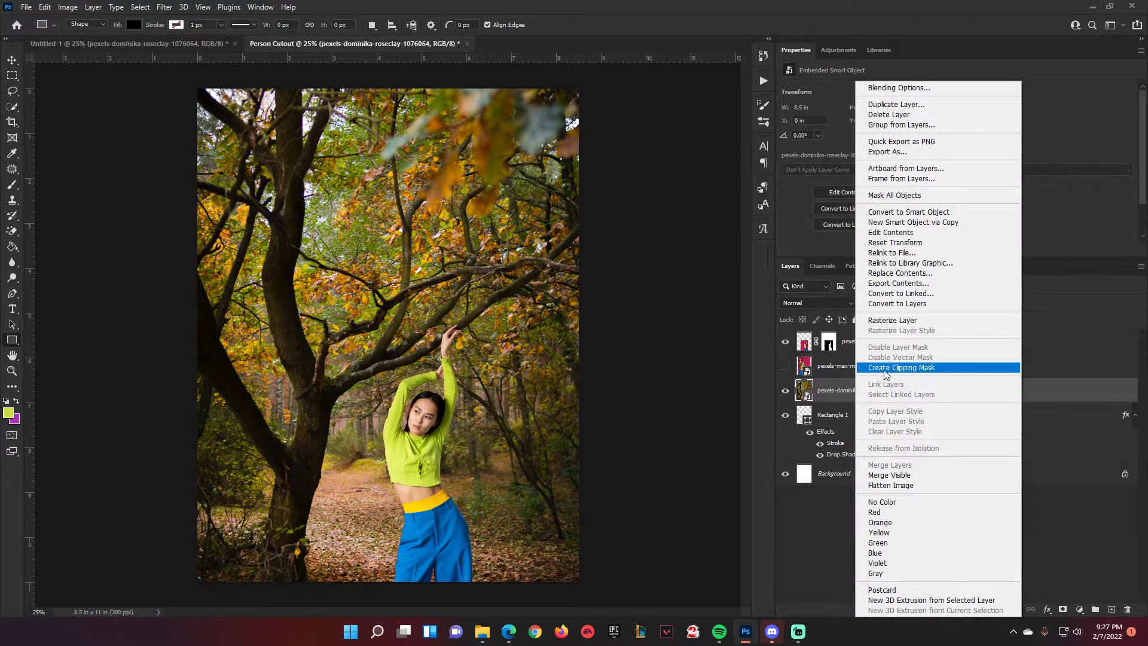
{"action": "left_click", "coordinate": [902, 368]}
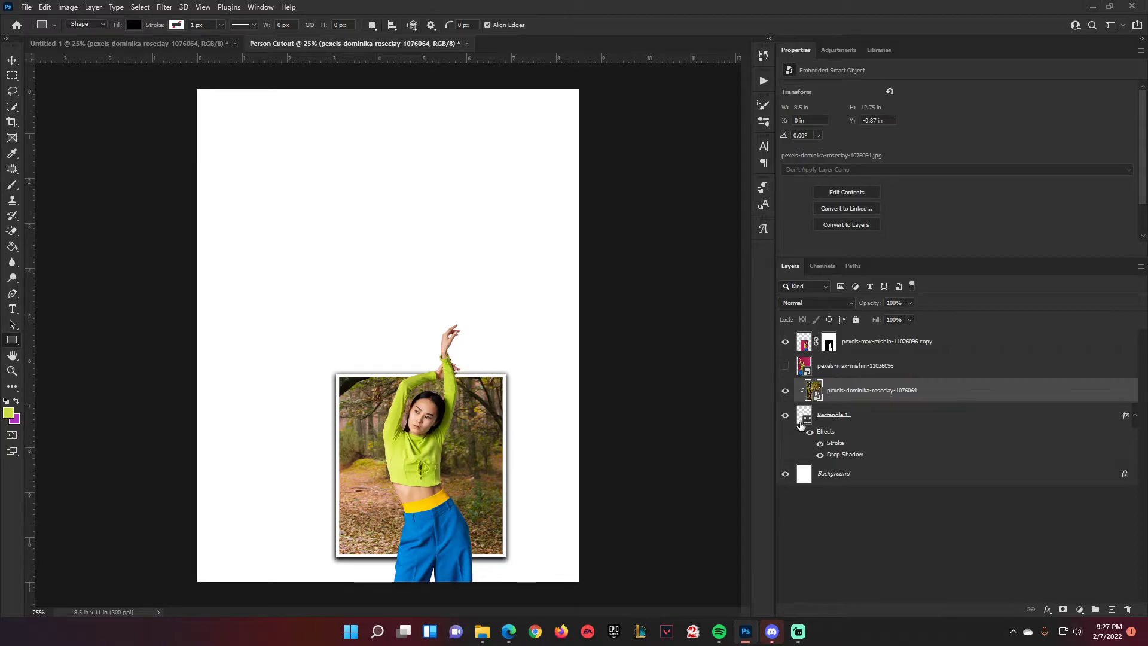
Step: Crop away the empty upper part of the canvas, leaving about 8.5 by 5.96 in with the raised hand inside
{"action": "left_click", "coordinate": [869, 347]}
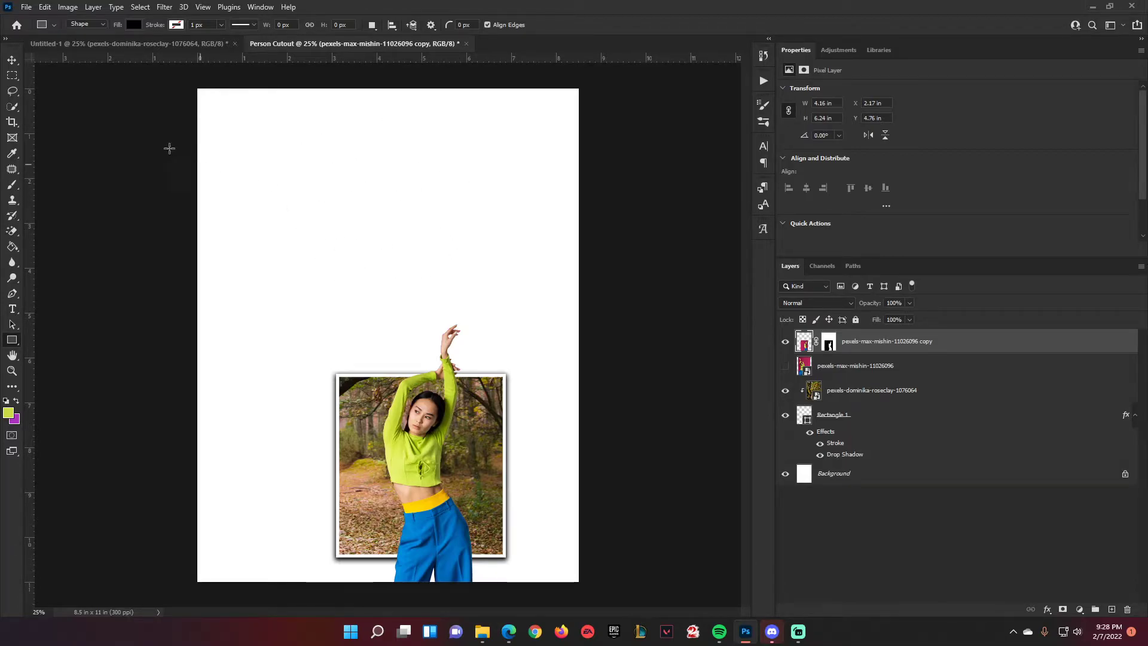
{"action": "left_click", "coordinate": [11, 122]}
{"action": "left_click", "coordinate": [48, 120]}
{"action": "left_click_drag", "start_coordinate": [384, 87], "coordinate": [385, 201]}
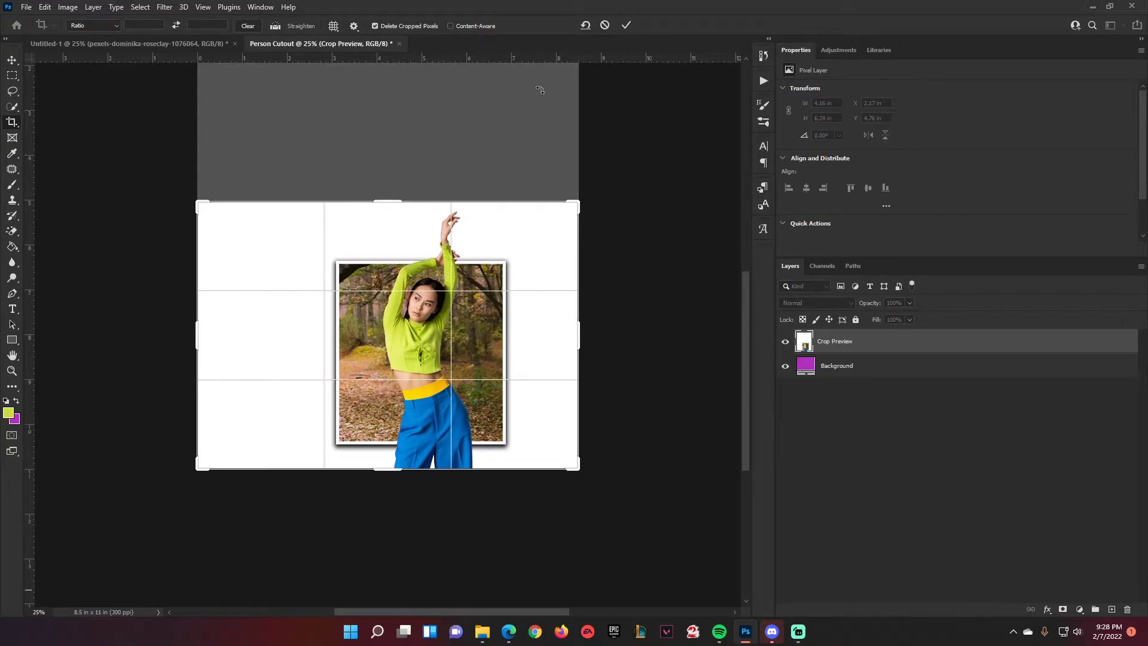
{"action": "left_click", "coordinate": [625, 26]}
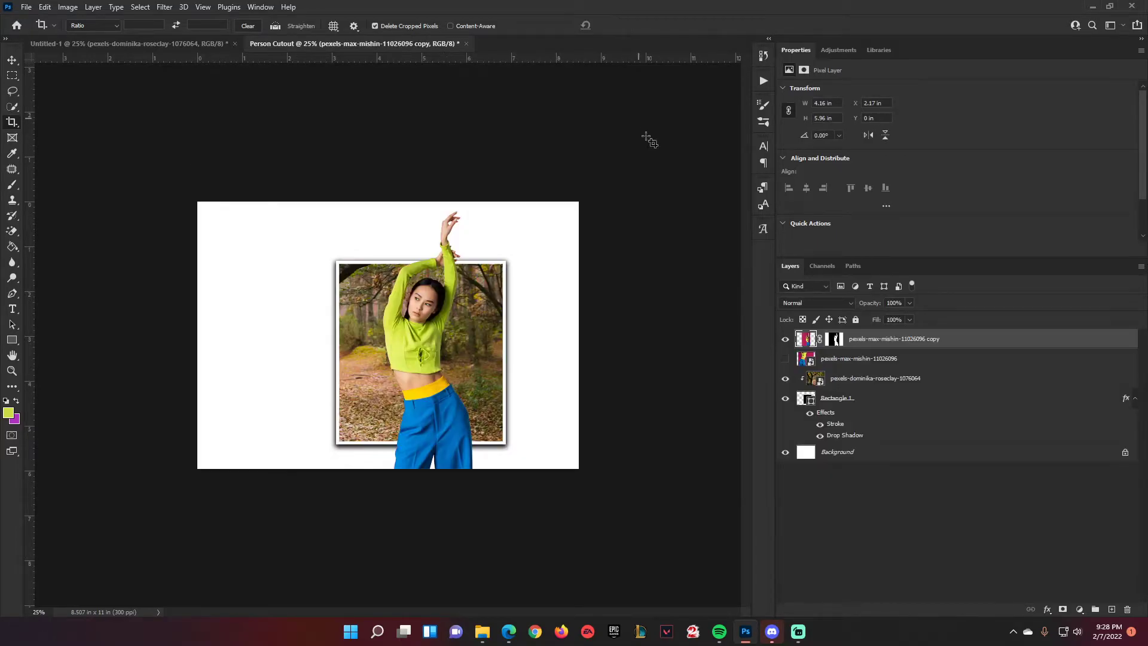
Step: Move the woman's cutout, forest photo and rectangle layers together about 1.02 in to the right
{"action": "left_click", "coordinate": [857, 384]}
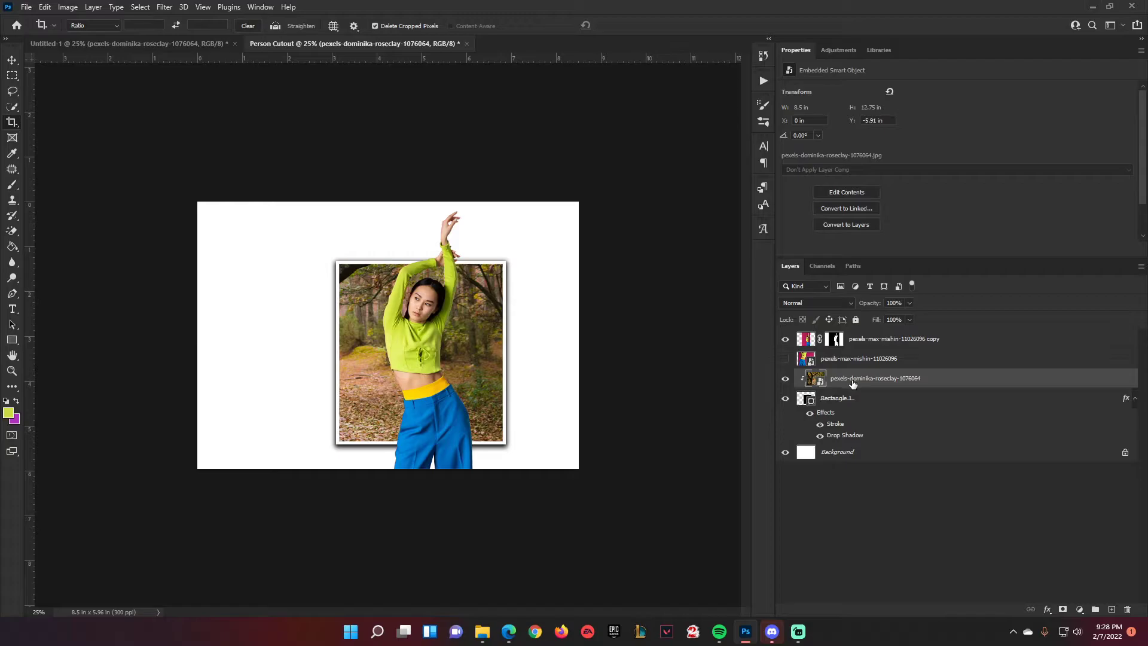
{"action": "left_click", "coordinate": [855, 400], "text": "shift"}
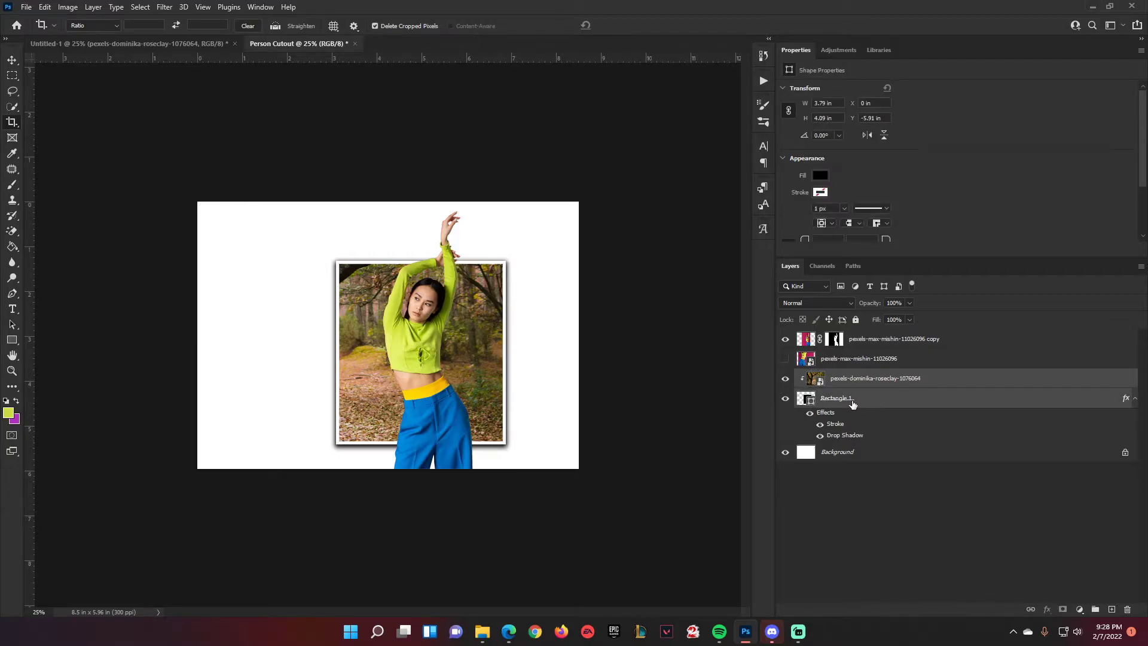
{"action": "left_click", "coordinate": [869, 345], "text": "ctrl"}
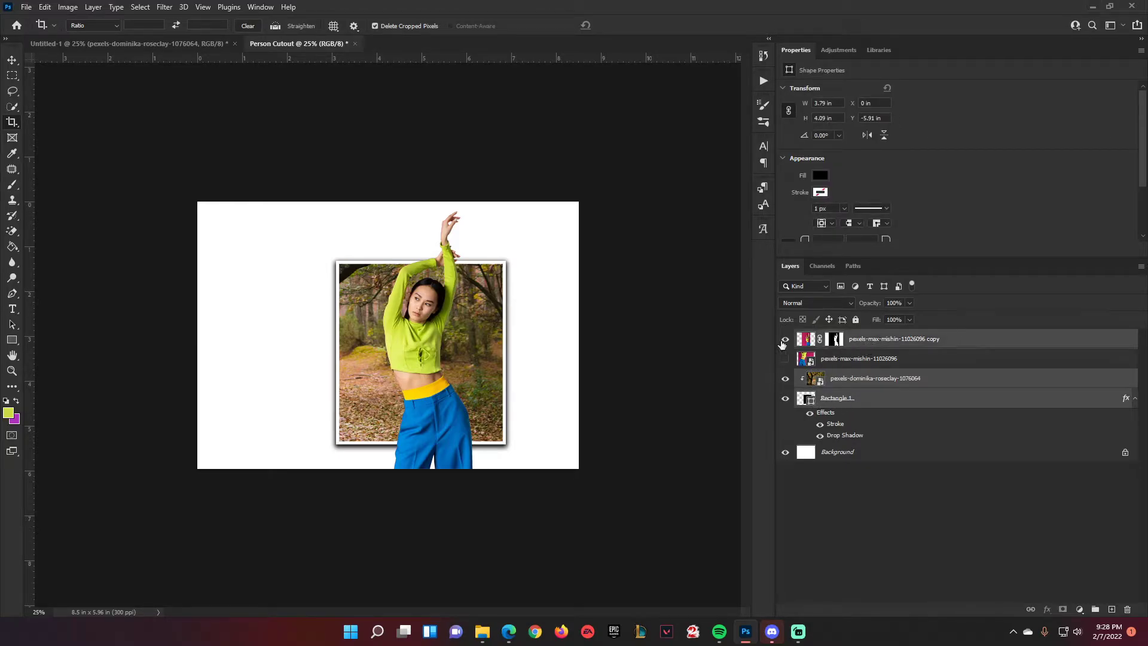
{"action": "left_click", "coordinate": [14, 67]}
{"action": "left_click_drag", "start_coordinate": [360, 353], "coordinate": [407, 358]}
Step: Move the forest photo and its rectangle frame up about 0.46 in behind the woman's cutout
{"action": "left_click", "coordinate": [871, 379]}
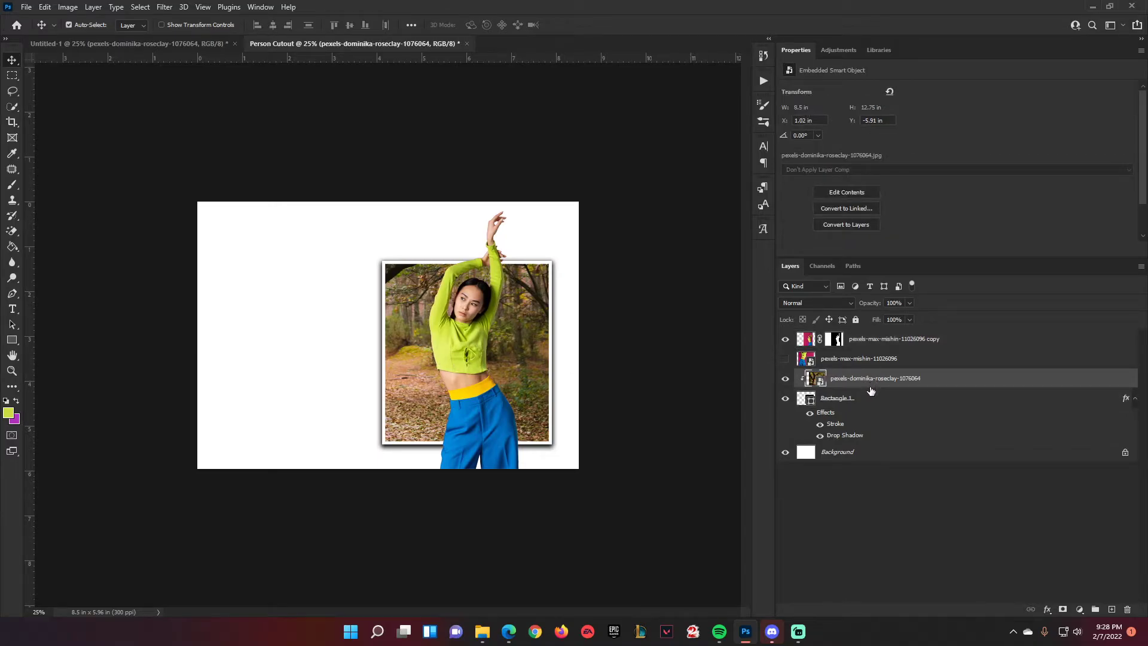
{"action": "left_click", "coordinate": [837, 399], "text": "shift"}
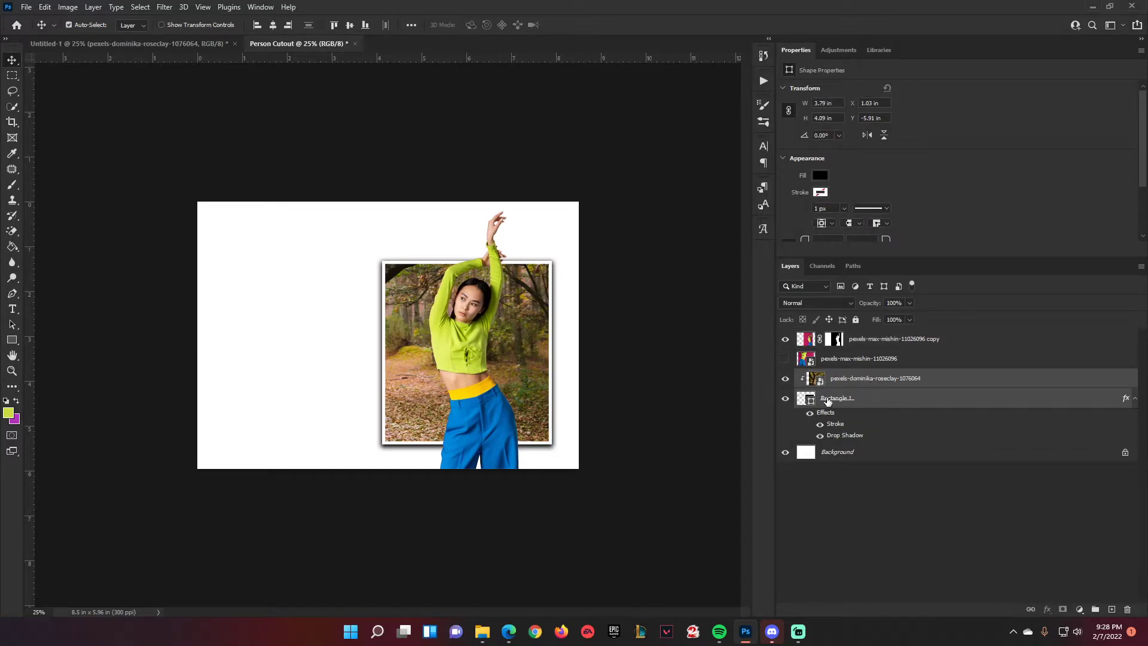
{"action": "left_click_drag", "start_coordinate": [536, 376], "coordinate": [530, 358]}
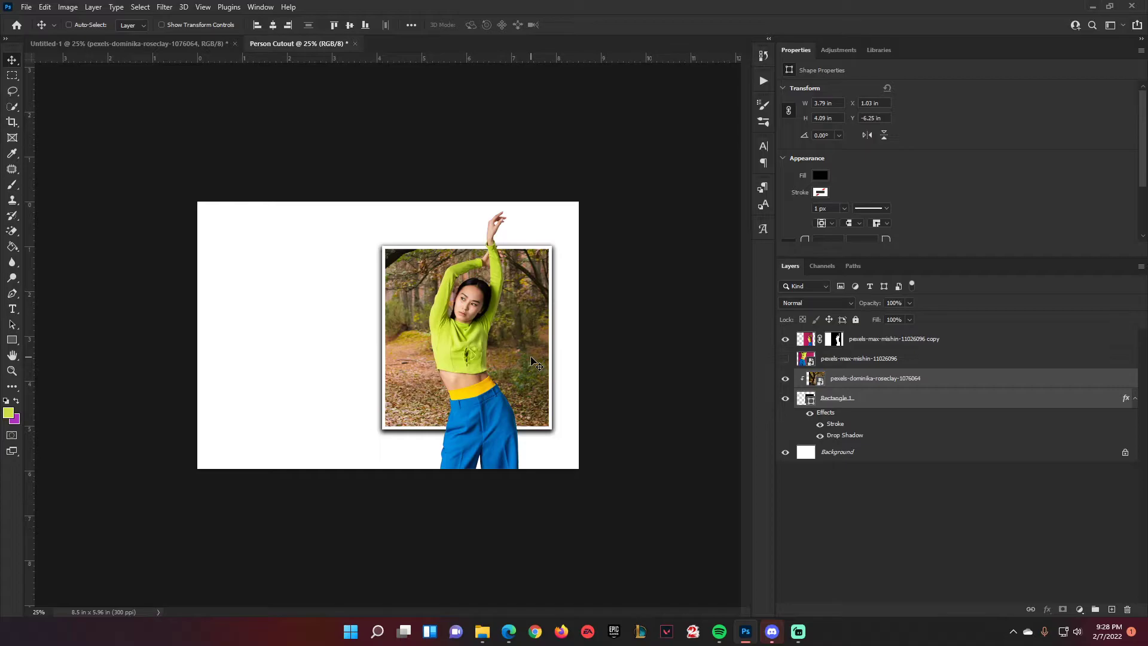
{"action": "left_click_drag", "start_coordinate": [534, 363], "coordinate": [534, 358]}
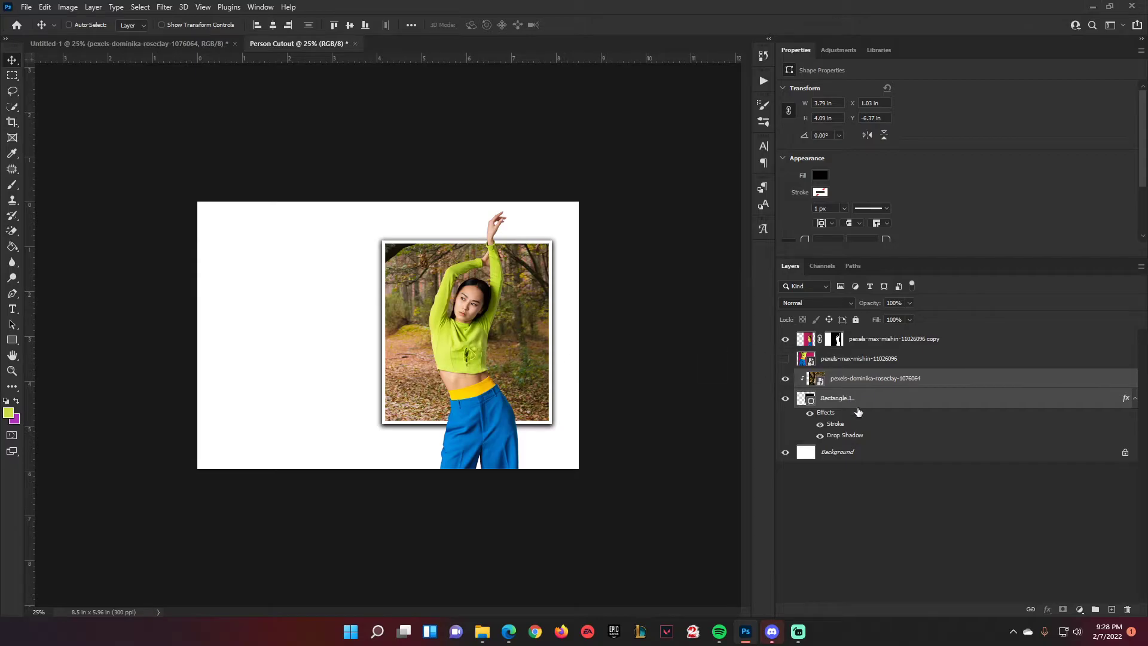
Step: Compare the composition with the example design in the Untitled-1 document and return to Person Cutout
{"action": "left_click", "coordinate": [862, 454]}
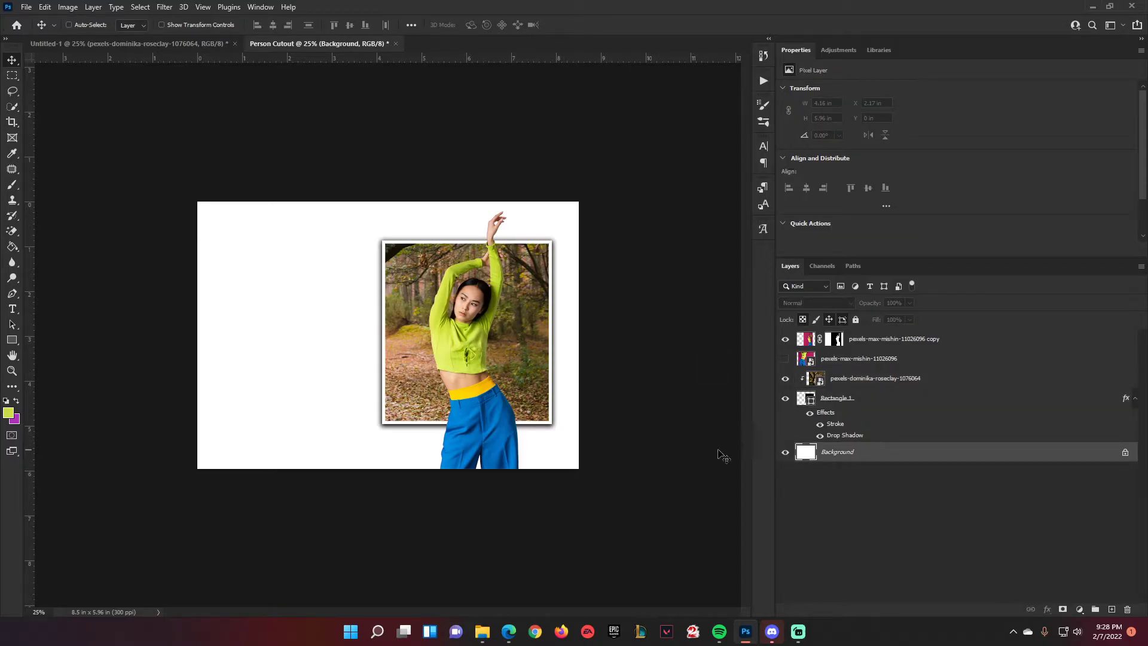
{"action": "left_click", "coordinate": [201, 44]}
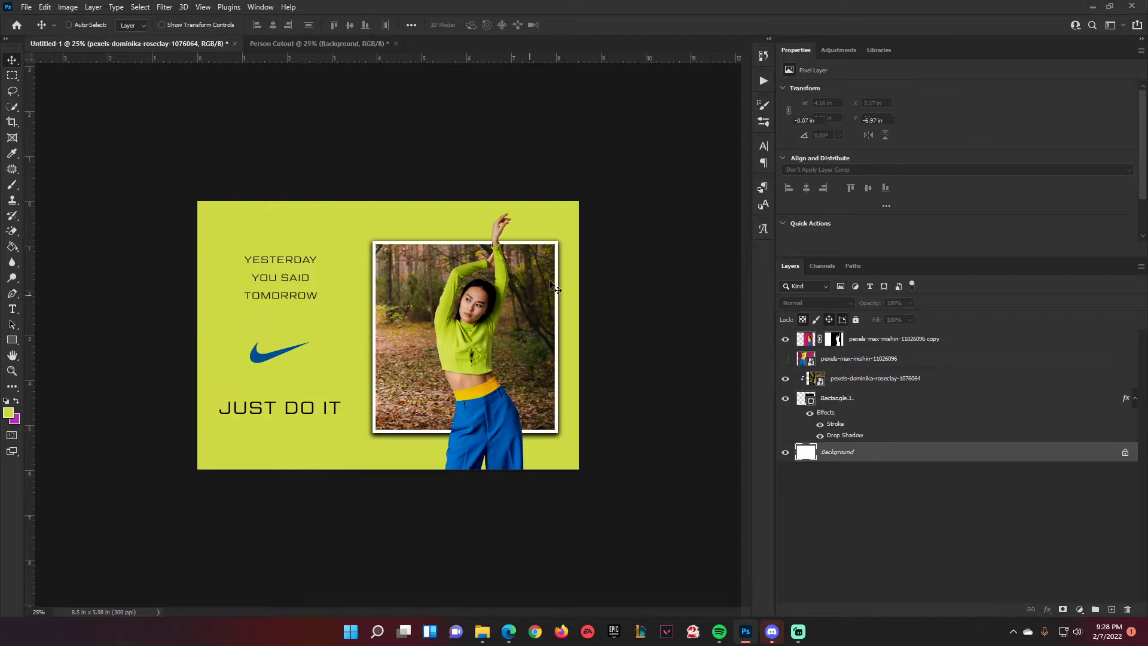
{"action": "left_click", "coordinate": [339, 49]}
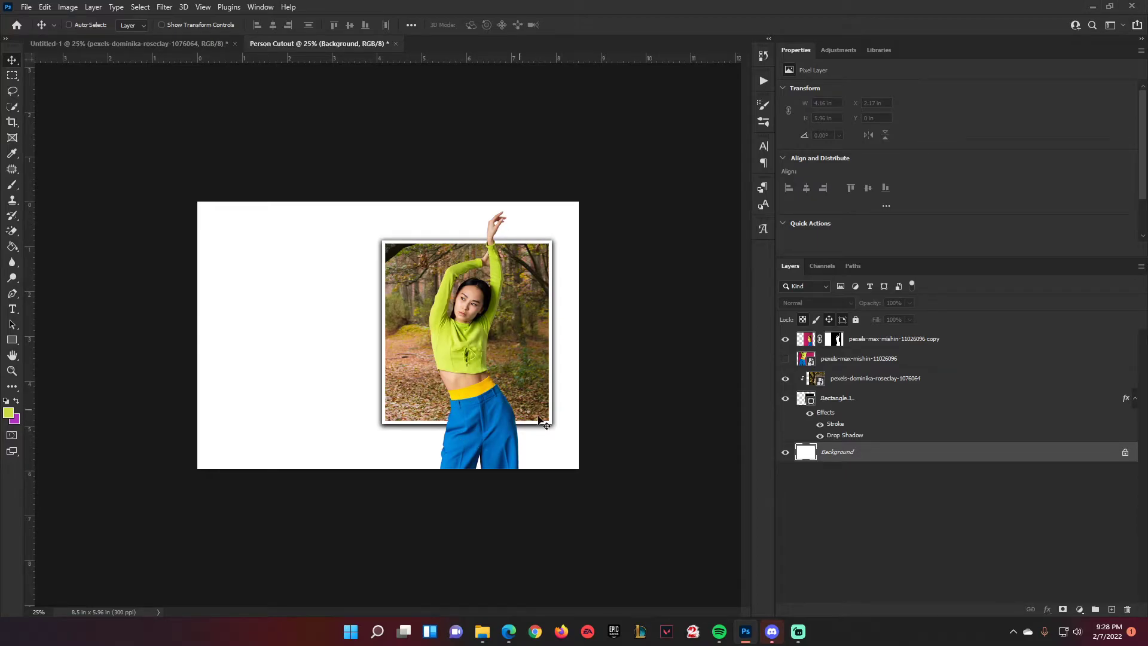
Step: Add a Curves adjustment layer directly above the woman's cutout layer
{"action": "left_click", "coordinate": [871, 347]}
{"action": "left_click", "coordinate": [1080, 609]}
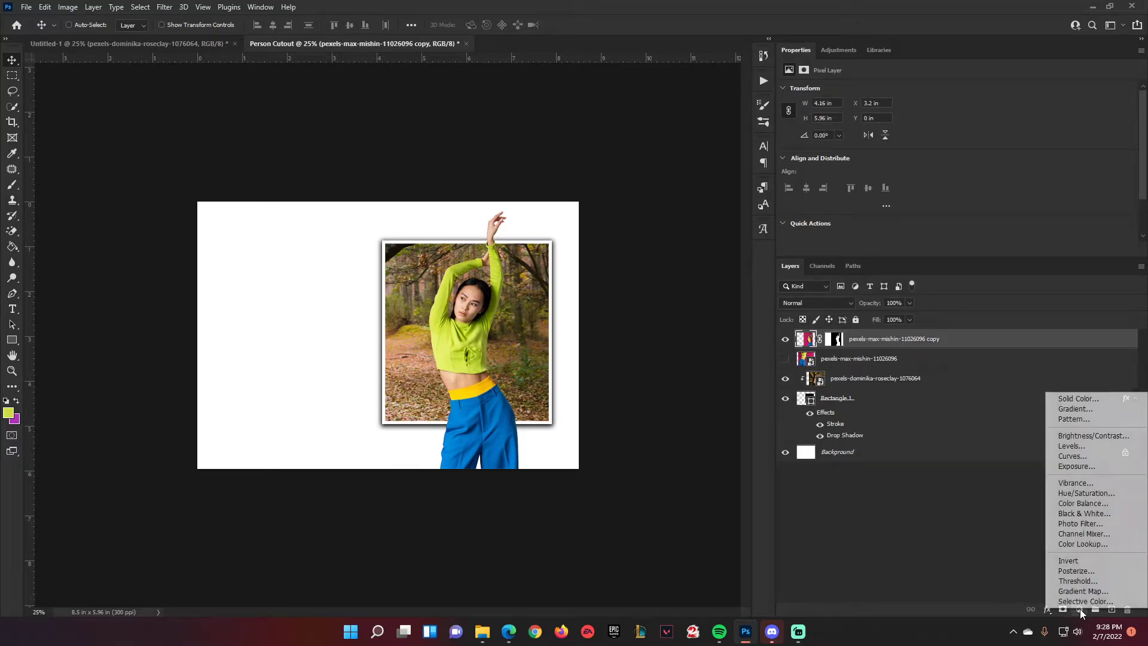
{"action": "left_click", "coordinate": [1071, 456]}
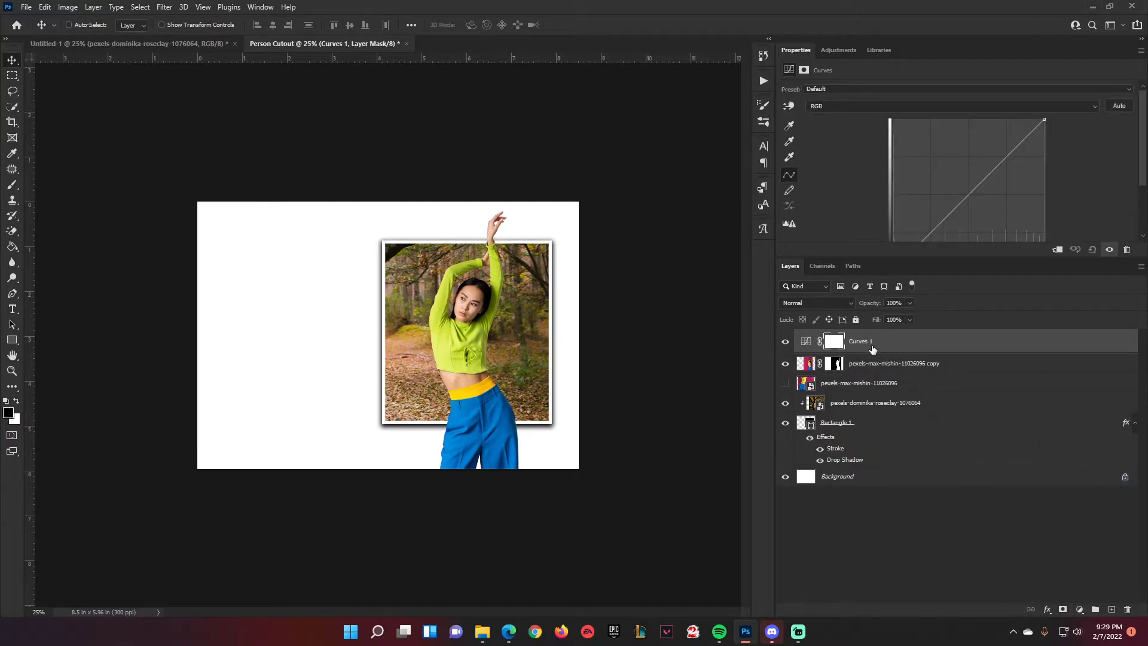
{"action": "left_click", "coordinate": [1079, 609]}
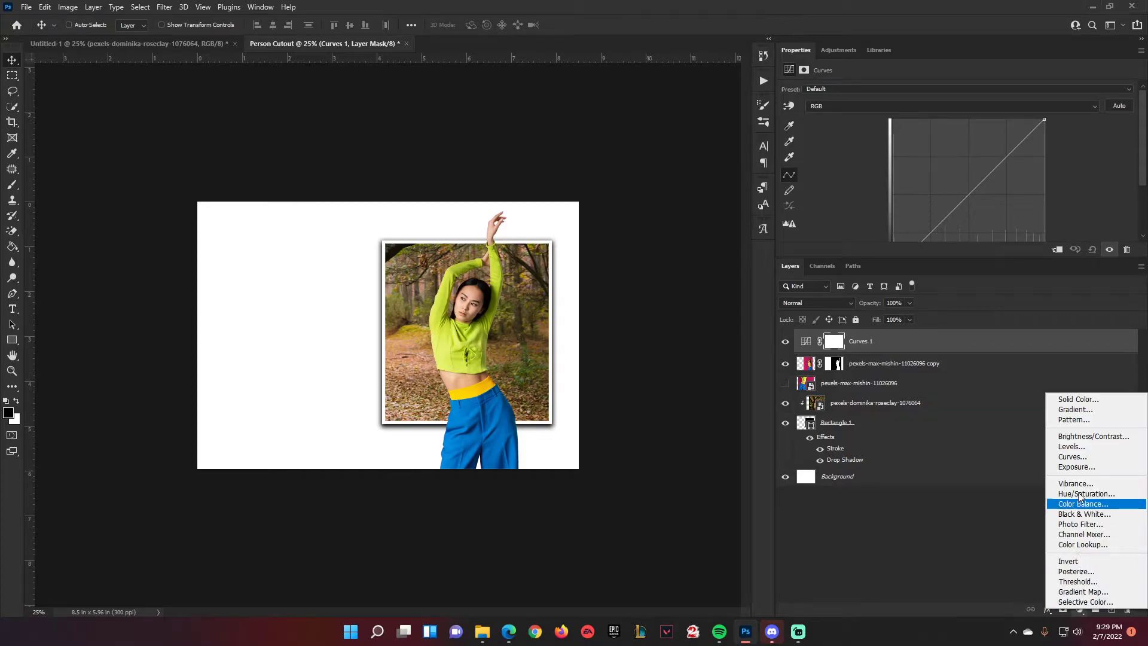
{"action": "left_click", "coordinate": [863, 343]}
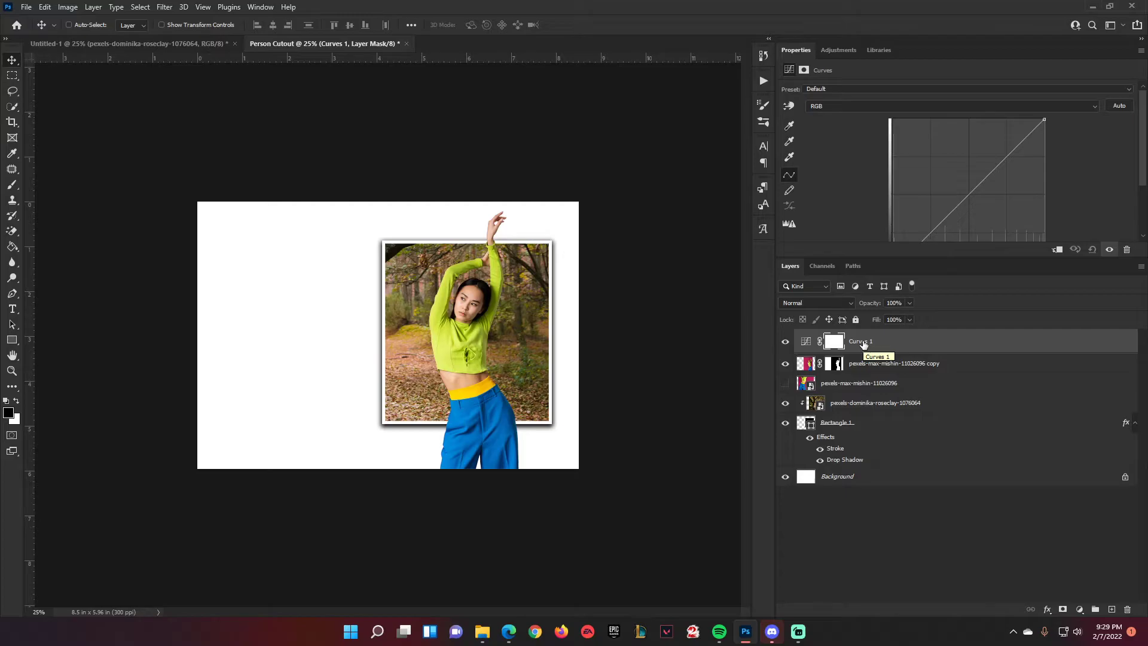
Step: Enlarge the Curves settings area to show the whole graph and clip the Curves adjustment to the woman's cutout
{"action": "left_click_drag", "start_coordinate": [843, 262], "coordinate": [843, 361]}
{"action": "mouse_move", "coordinate": [891, 277]}
{"action": "left_mouse_down"}
{"action": "mouse_move", "coordinate": [974, 275]}
{"action": "mouse_move", "coordinate": [880, 291]}
{"action": "left_mouse_up"}
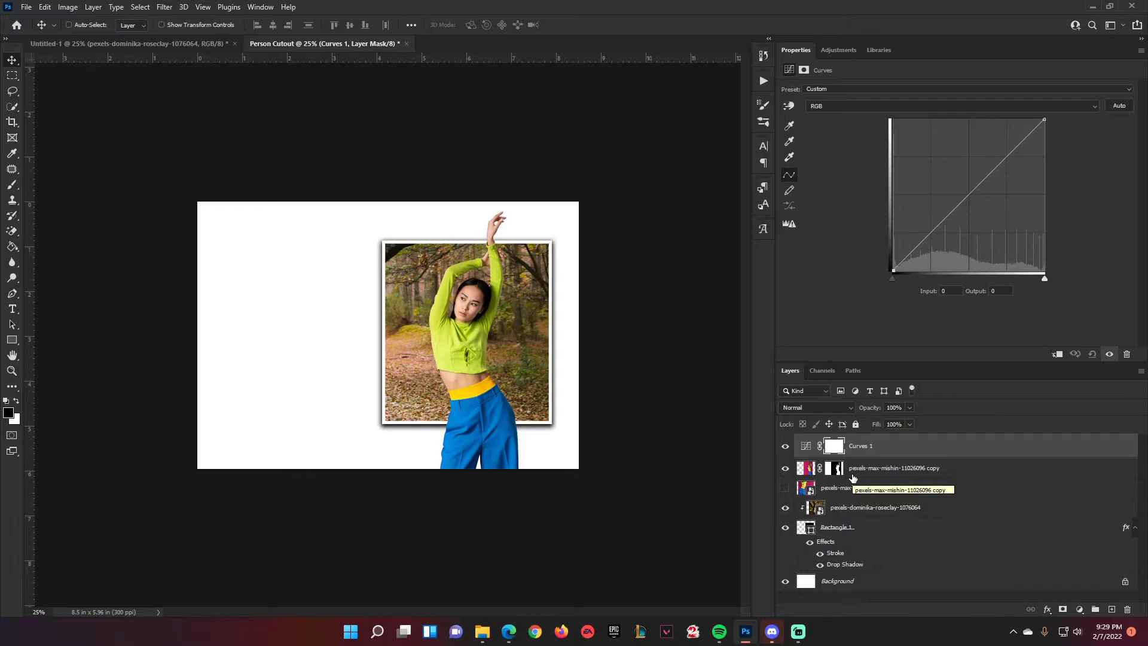
{"action": "right_click", "coordinate": [868, 448]}
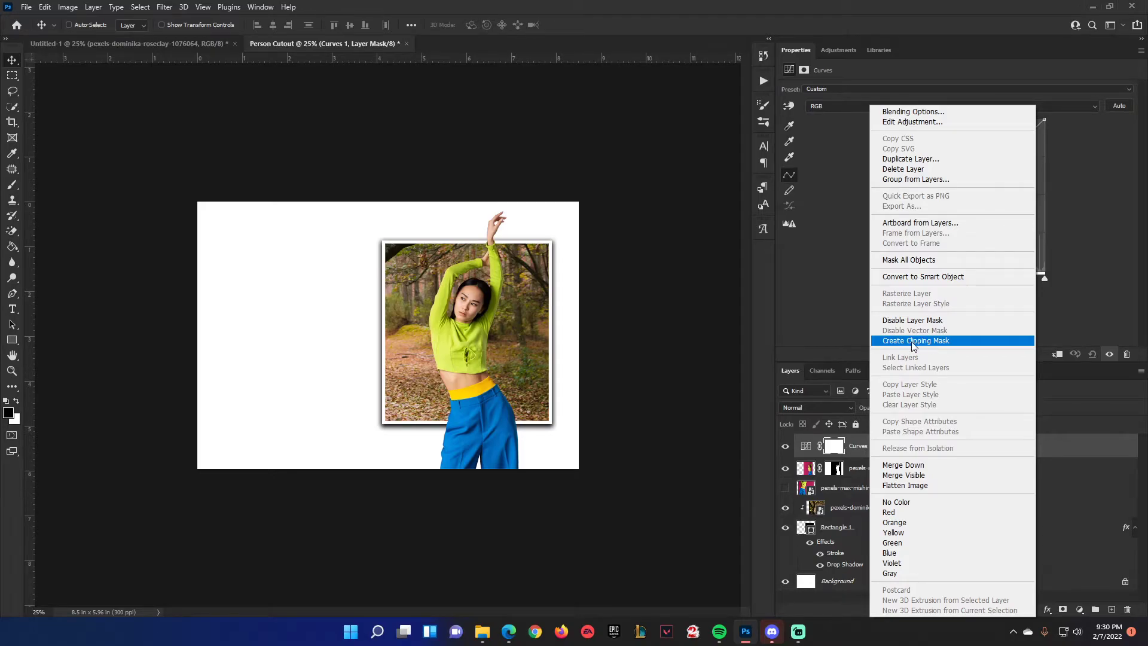
{"action": "left_click", "coordinate": [912, 342]}
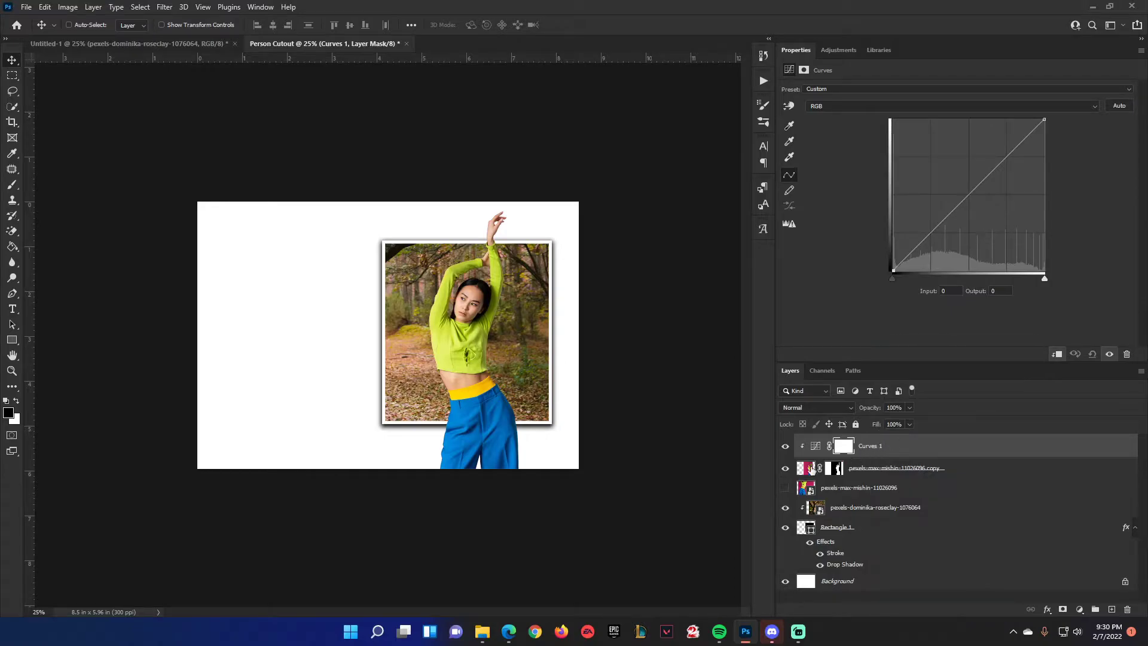
Step: Set the curve's black point input to 34 and its white point output to 244
{"action": "mouse_move", "coordinate": [892, 278]}
{"action": "left_mouse_down"}
{"action": "mouse_move", "coordinate": [1012, 275]}
{"action": "mouse_move", "coordinate": [855, 272]}
{"action": "mouse_move", "coordinate": [913, 276]}
{"action": "left_mouse_up"}
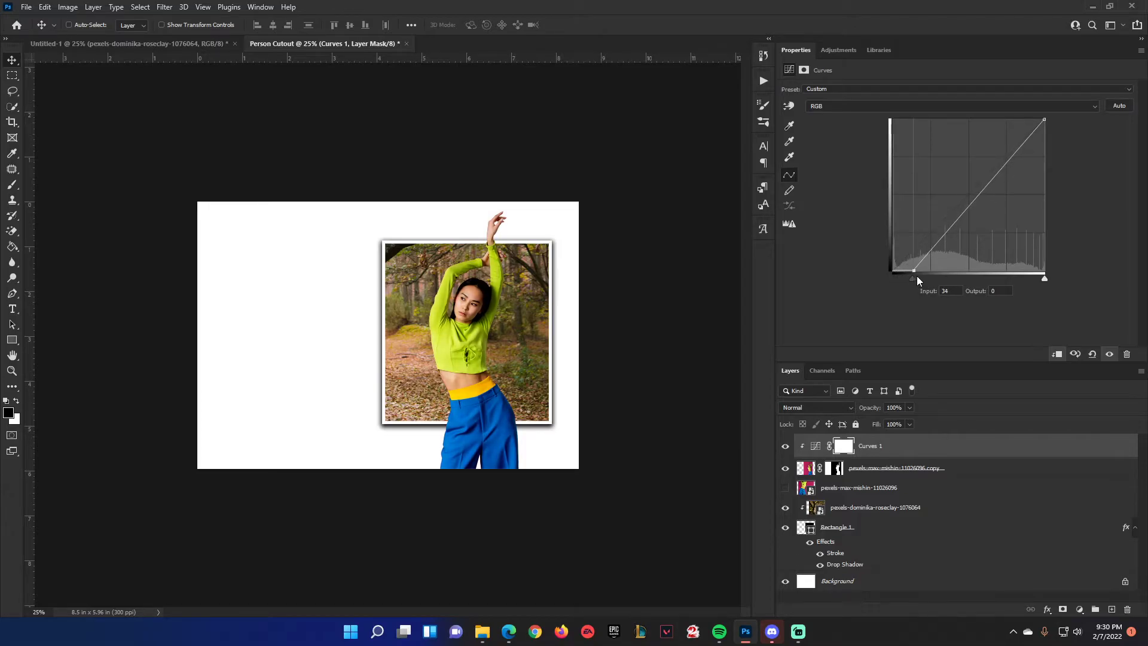
{"action": "mouse_move", "coordinate": [1044, 120]}
{"action": "left_mouse_down"}
{"action": "mouse_move", "coordinate": [1041, 142]}
{"action": "mouse_move", "coordinate": [1044, 129]}
{"action": "left_mouse_up"}
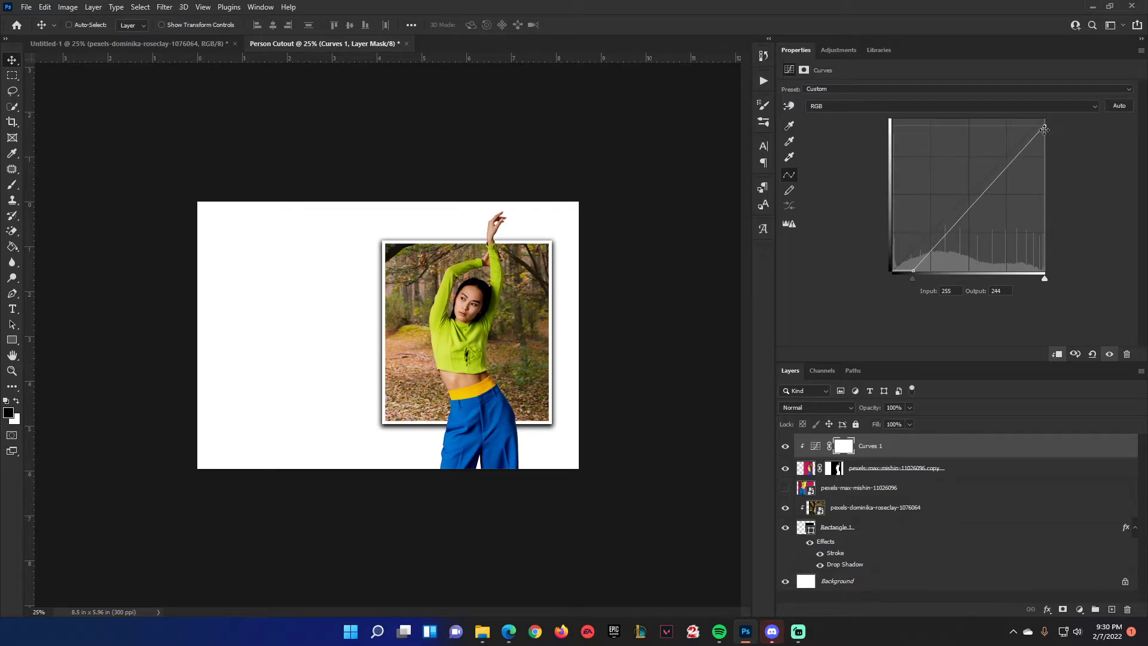
Step: Toggle the Curves 1 layer's visibility repeatedly to compare the woman's cutout with and without the adjustment
{"action": "left_click", "coordinate": [785, 446]}
{"action": "left_click", "coordinate": [786, 447]}
{"action": "left_click", "coordinate": [785, 448]}
{"action": "left_click", "coordinate": [785, 447]}
{"action": "left_click", "coordinate": [785, 448]}
{"action": "left_click", "coordinate": [786, 448]}
{"action": "left_click", "coordinate": [785, 447]}
{"action": "left_click", "coordinate": [785, 447]}
Step: Try out Eyedropper colour samples from the sweater, the autumn forest photo and the woman's cutout
{"action": "left_click", "coordinate": [13, 155]}
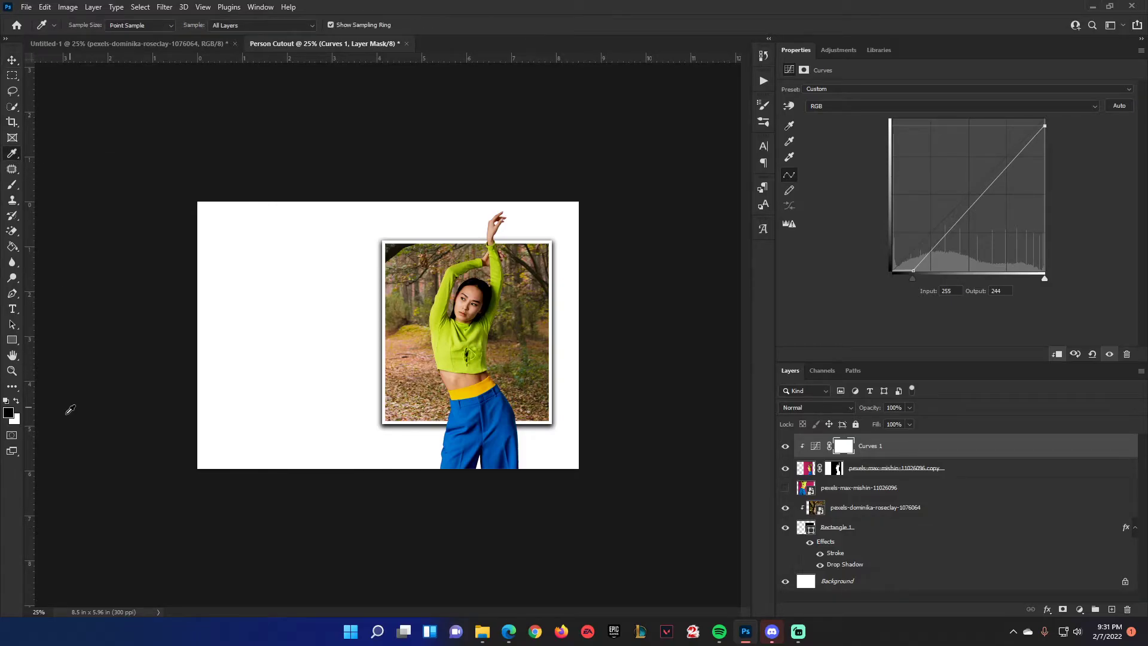
{"action": "left_click", "coordinate": [408, 370]}
{"action": "left_click", "coordinate": [864, 508]}
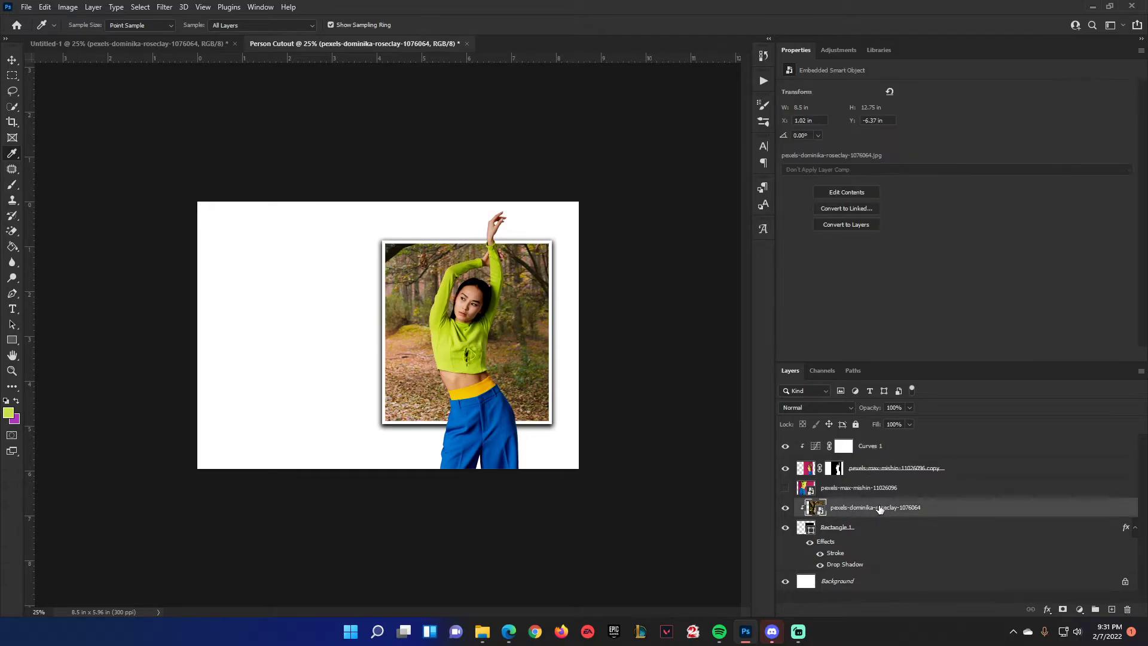
{"action": "left_click", "coordinate": [414, 386]}
{"action": "left_click", "coordinate": [418, 331]}
{"action": "left_click", "coordinate": [386, 305]}
{"action": "left_click", "coordinate": [955, 469]}
{"action": "left_click", "coordinate": [444, 337]}
{"action": "left_click", "coordinate": [462, 379]}
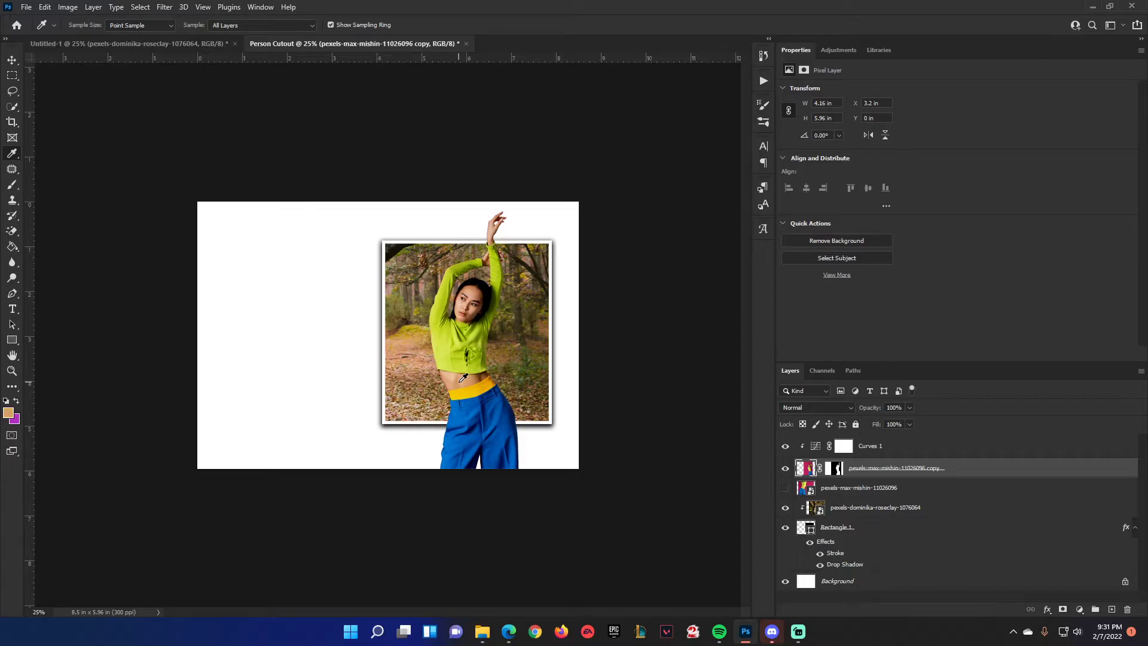
{"action": "left_click", "coordinate": [471, 412]}
Step: Sample the sweater's light green as the foreground colour and its shaded dark green as the background colour
{"action": "left_click", "coordinate": [445, 350]}
{"action": "left_click", "coordinate": [16, 400]}
{"action": "left_click", "coordinate": [478, 330]}
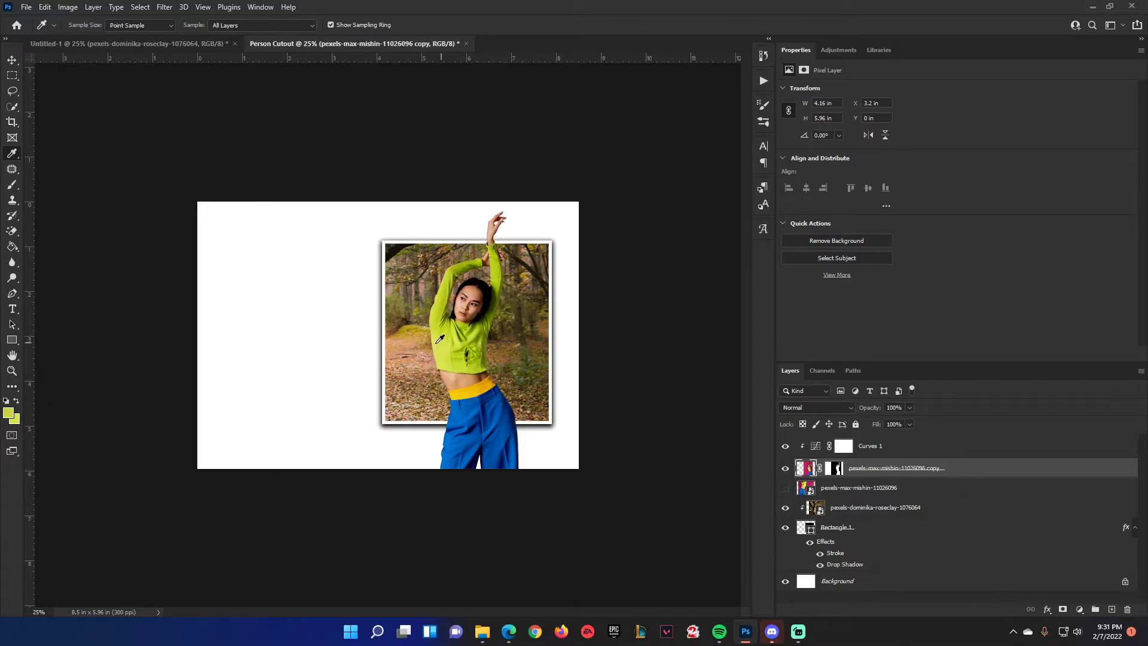
{"action": "left_click", "coordinate": [482, 323]}
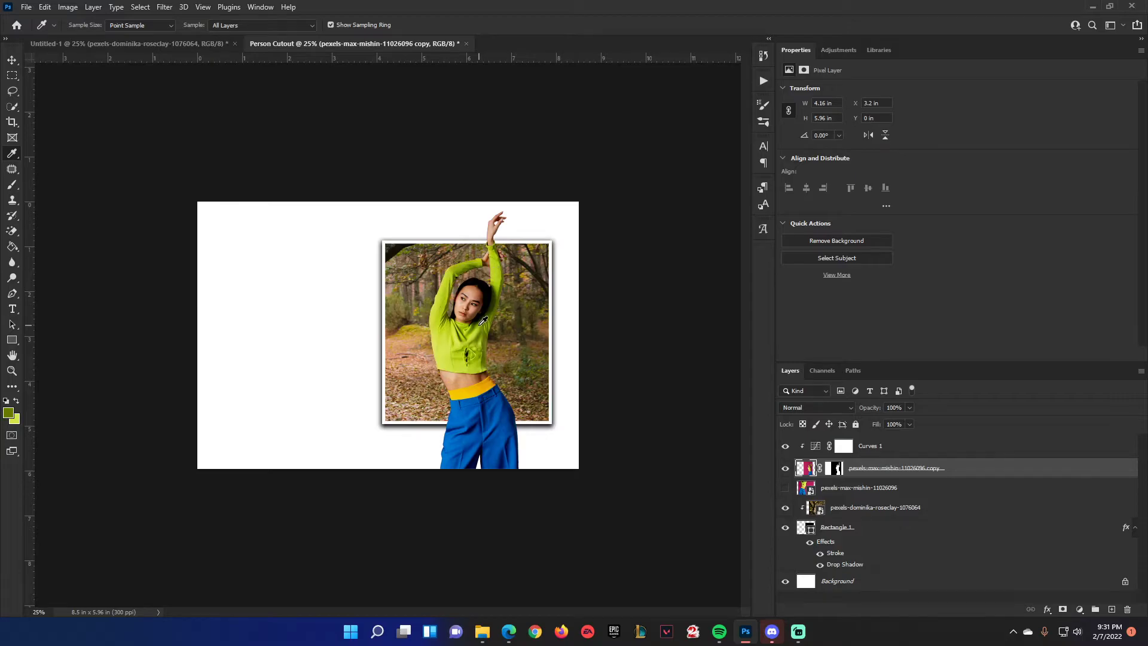
{"action": "left_click", "coordinate": [17, 402]}
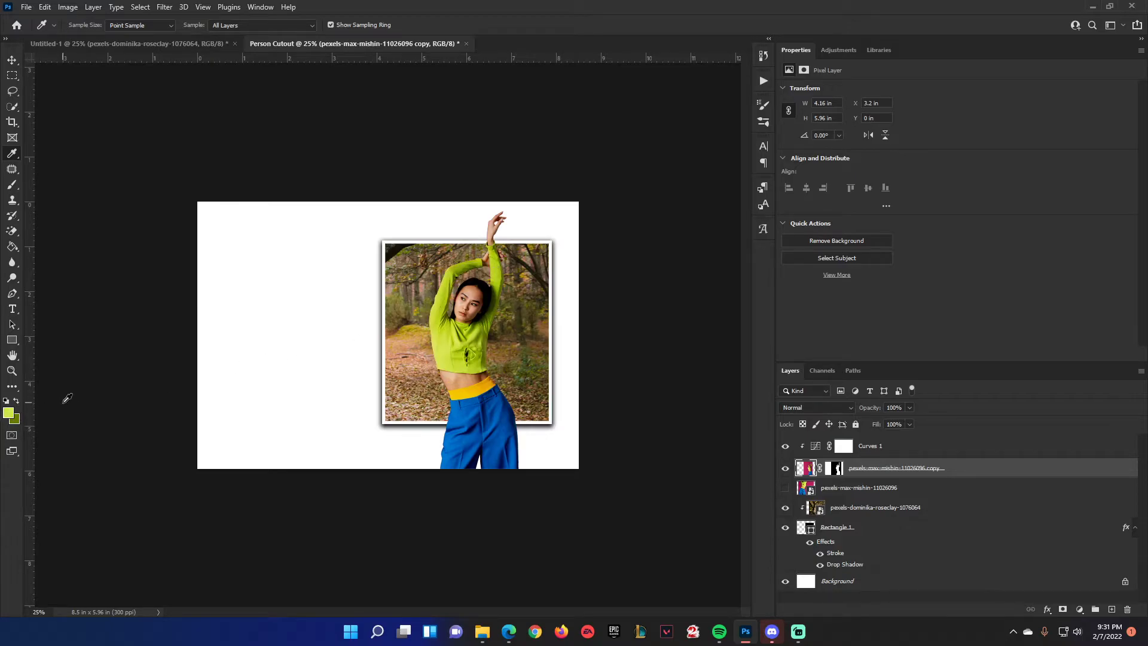
Step: Fill the Background layer with a radial light-to-dark green gradient spreading outward from near the framed photo's inner edge
{"action": "left_click", "coordinate": [13, 249]}
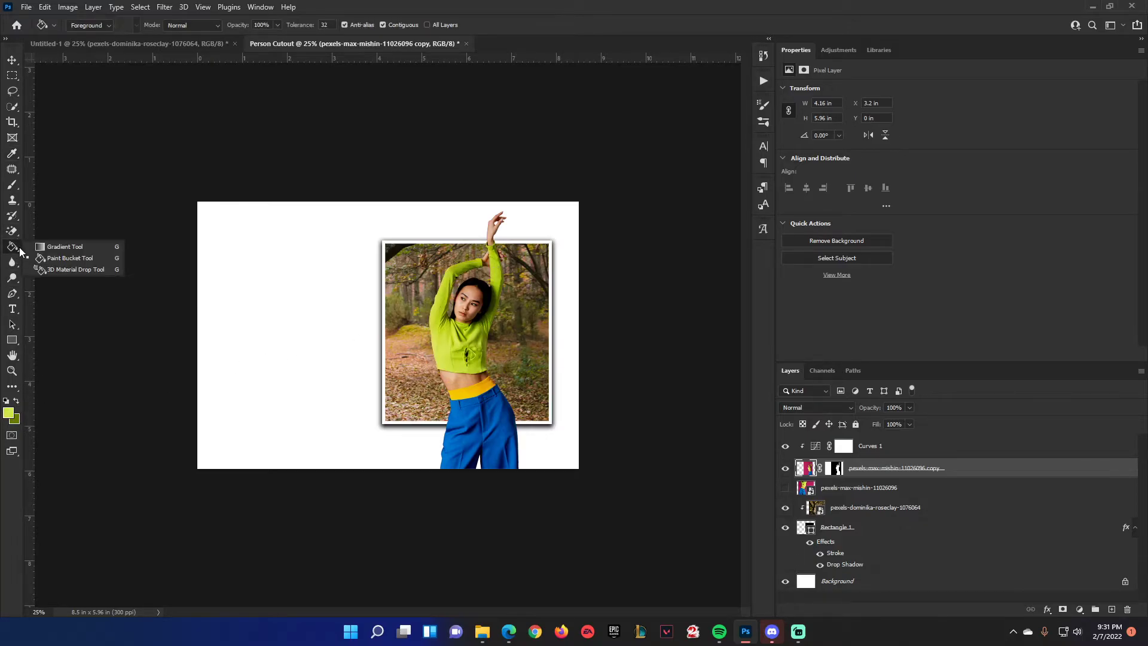
{"action": "left_click", "coordinate": [75, 249]}
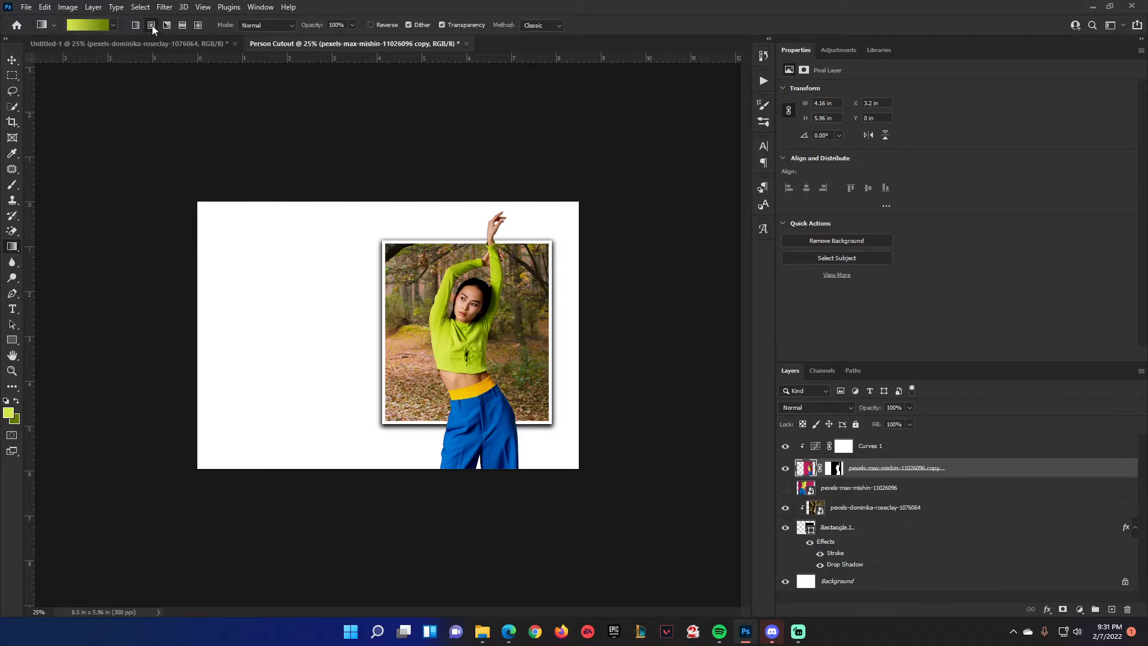
{"action": "left_click", "coordinate": [861, 589]}
{"action": "left_click_drag", "start_coordinate": [408, 357], "coordinate": [171, 473]}
{"action": "left_click_drag", "start_coordinate": [388, 326], "coordinate": [157, 490]}
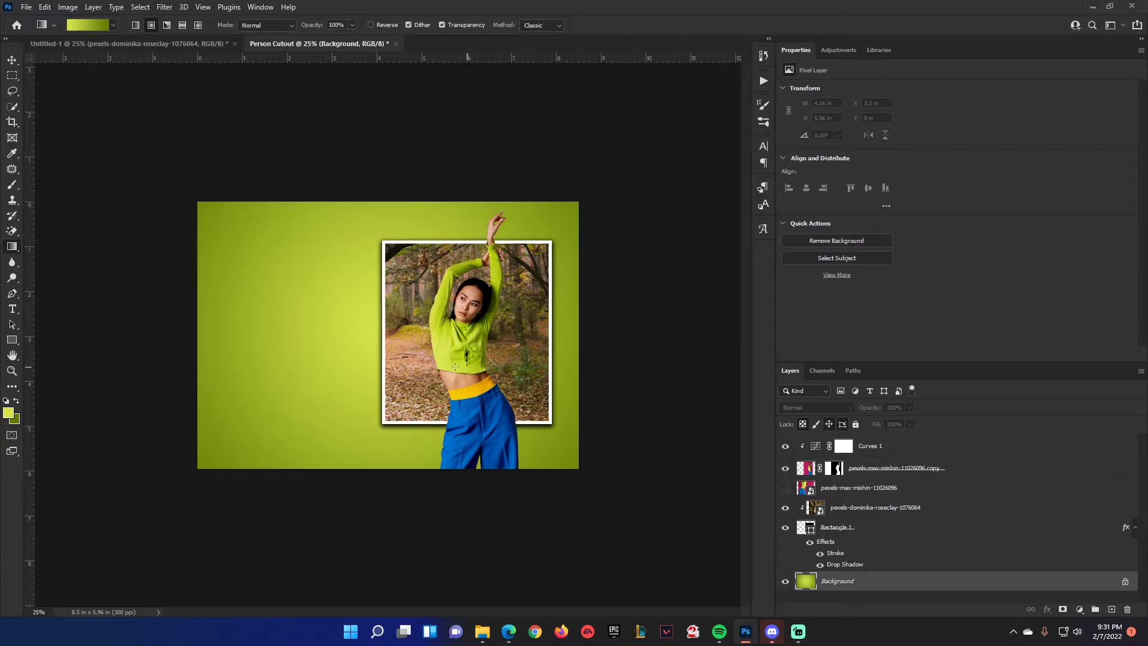
Step: Check the example design's lettering in Untitled-1 and set the Type tool's colour to black (000000) in Person Cutout
{"action": "left_click", "coordinate": [191, 45]}
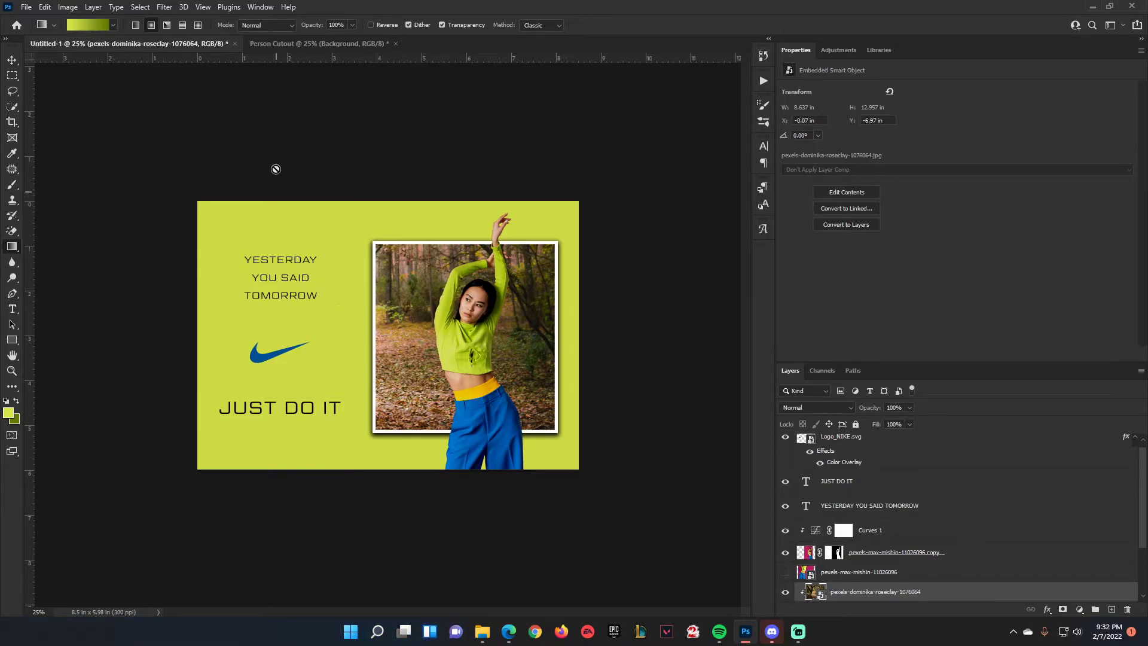
{"action": "left_click", "coordinate": [299, 44]}
{"action": "left_click", "coordinate": [12, 309]}
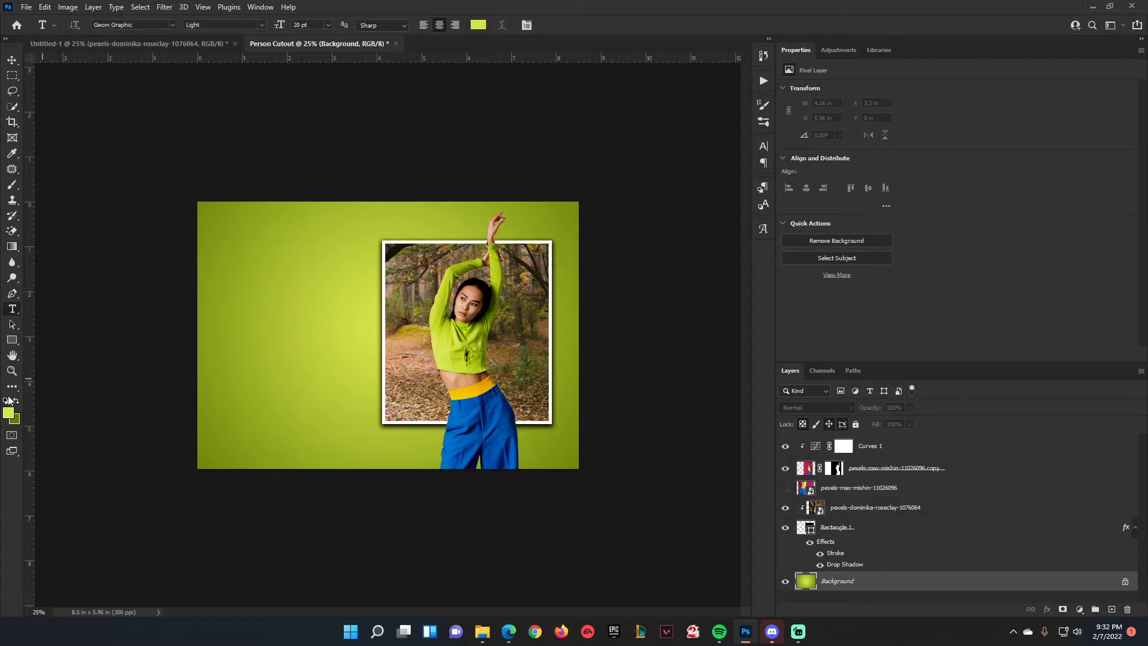
{"action": "left_click", "coordinate": [481, 26]}
{"action": "type", "text": "000000"}
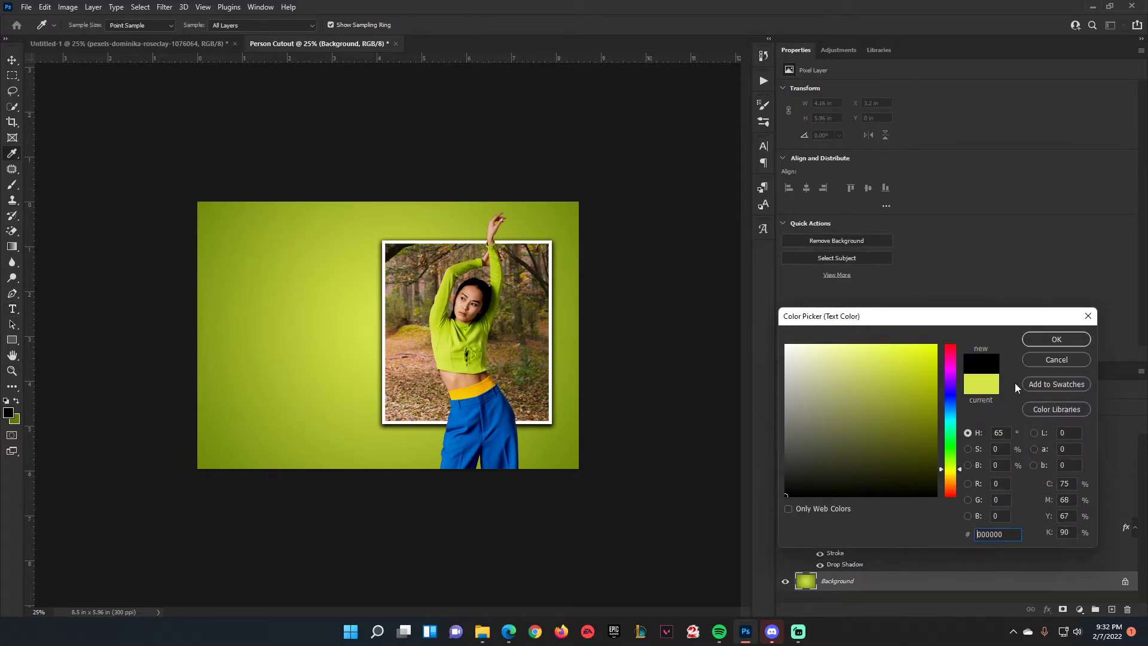
{"action": "left_click", "coordinate": [1057, 339]}
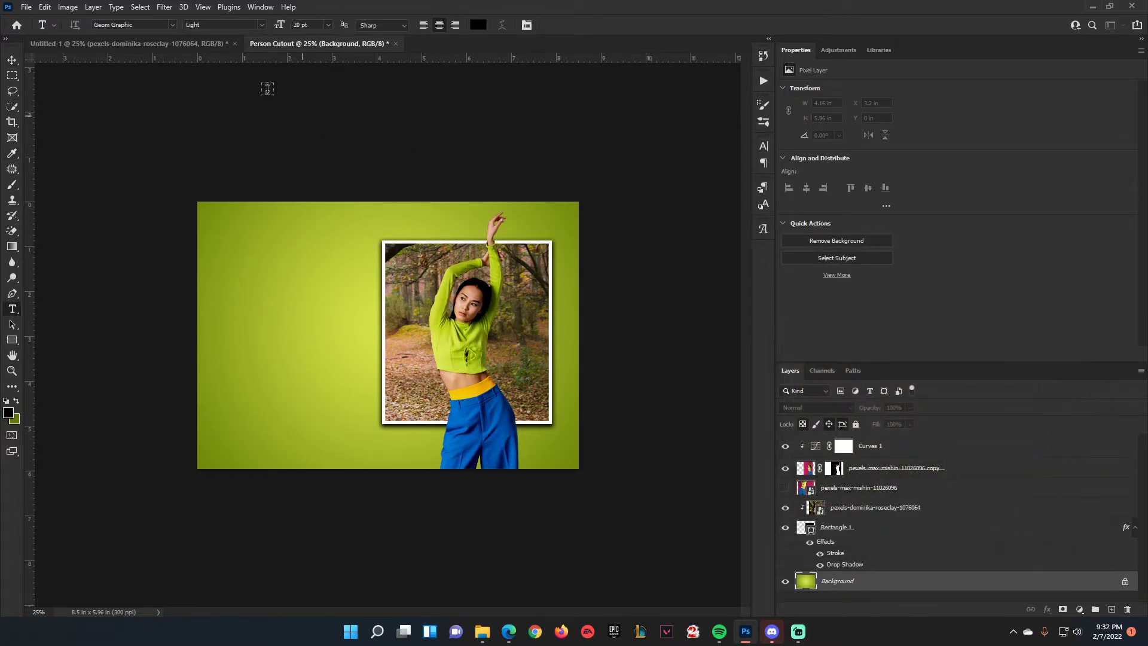
Step: Add centred text in 20 pt Geom Graphic Light reading "YESTERDAY / YOU SAID / TOMORROW" on three lines beside the framed photo
{"action": "left_click", "coordinate": [148, 25]}
{"action": "left_click", "coordinate": [260, 277]}
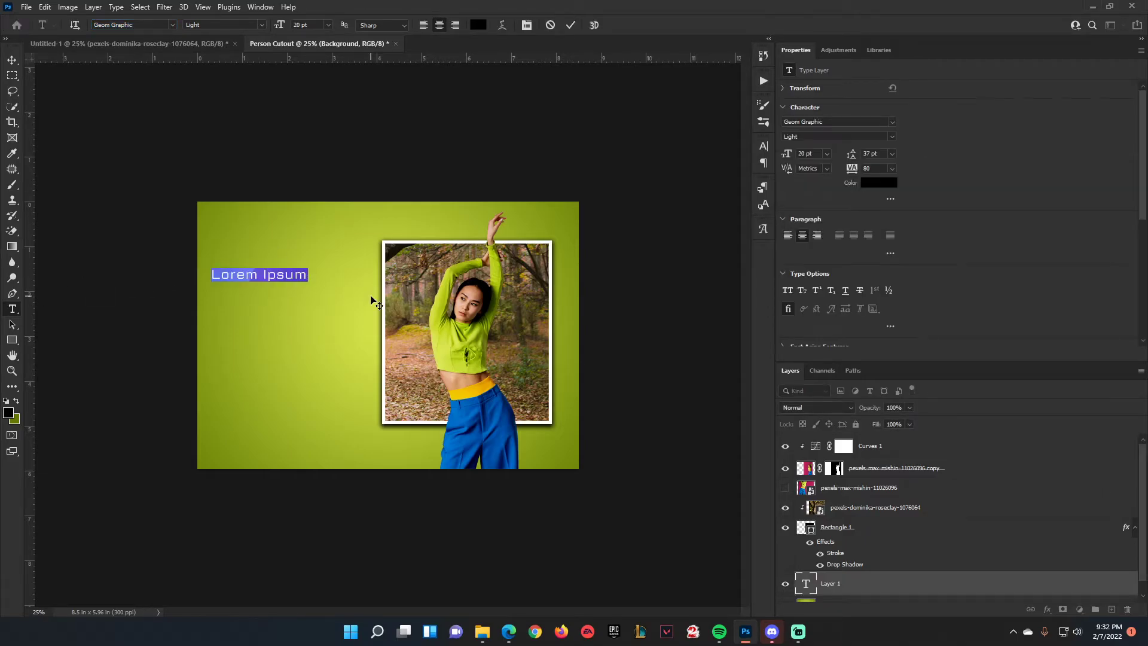
{"action": "type", "text": "YESTERDAY"}
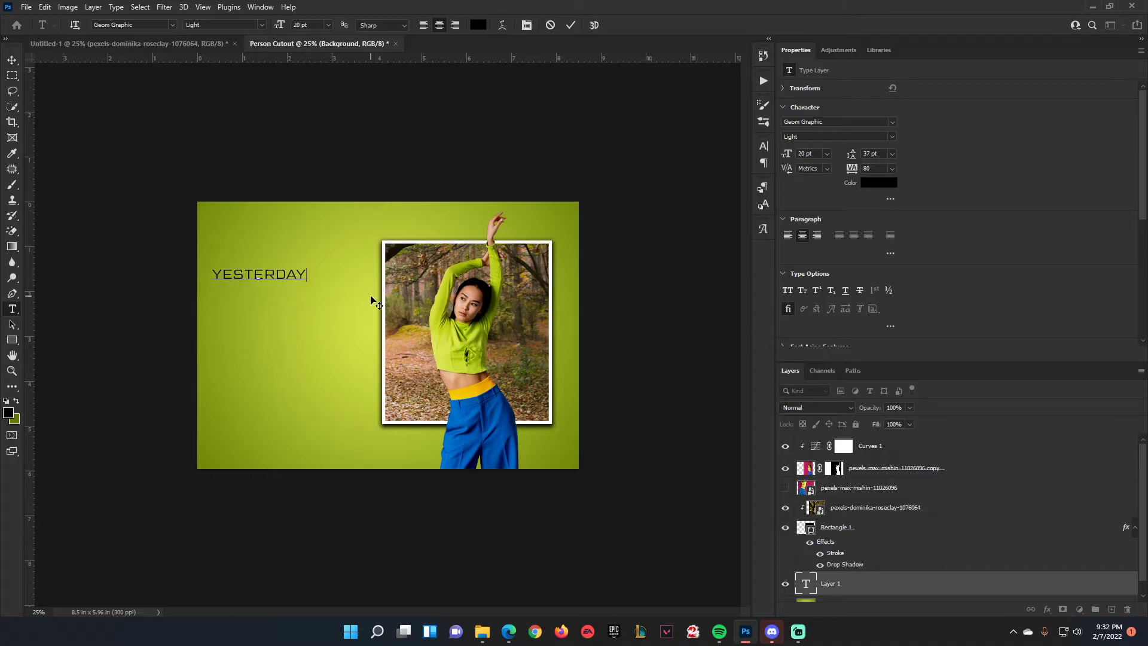
{"action": "key", "text": "Return"}
{"action": "type", "text": "YOU R"}
{"action": "key", "text": "BackSpace"}
{"action": "type", "text": "SAID "}
{"action": "type", "text": "TOMORROW"}
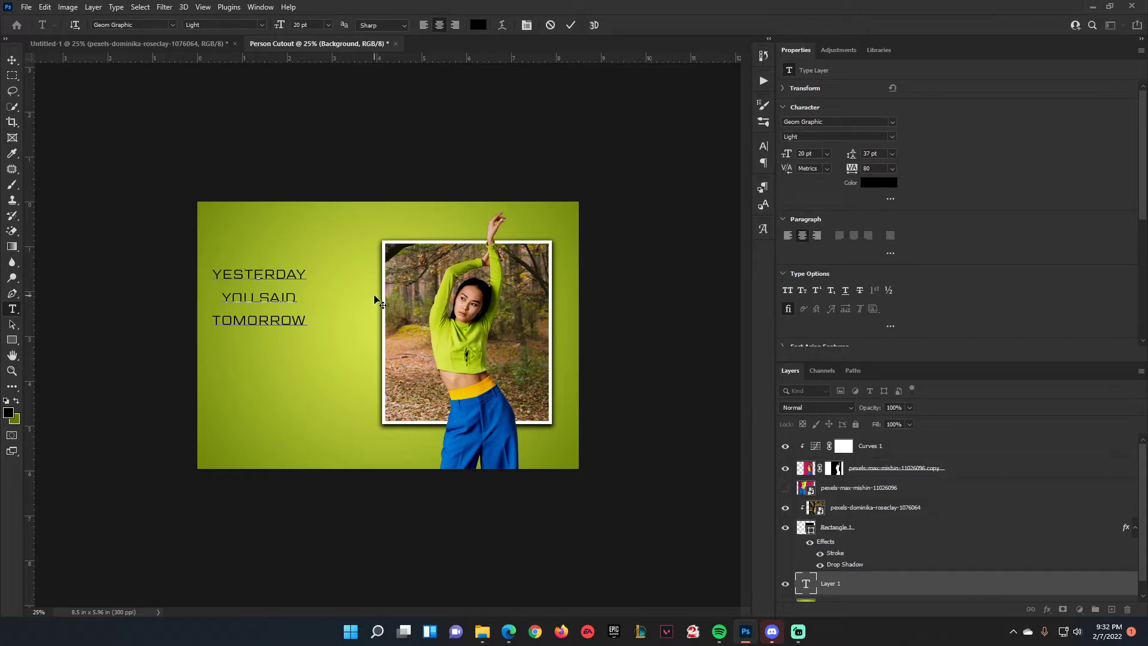
Step: Commit the three-line text and move it to the upper part of the empty green area beside the photo
{"action": "left_click_drag", "start_coordinate": [306, 321], "coordinate": [195, 263]}
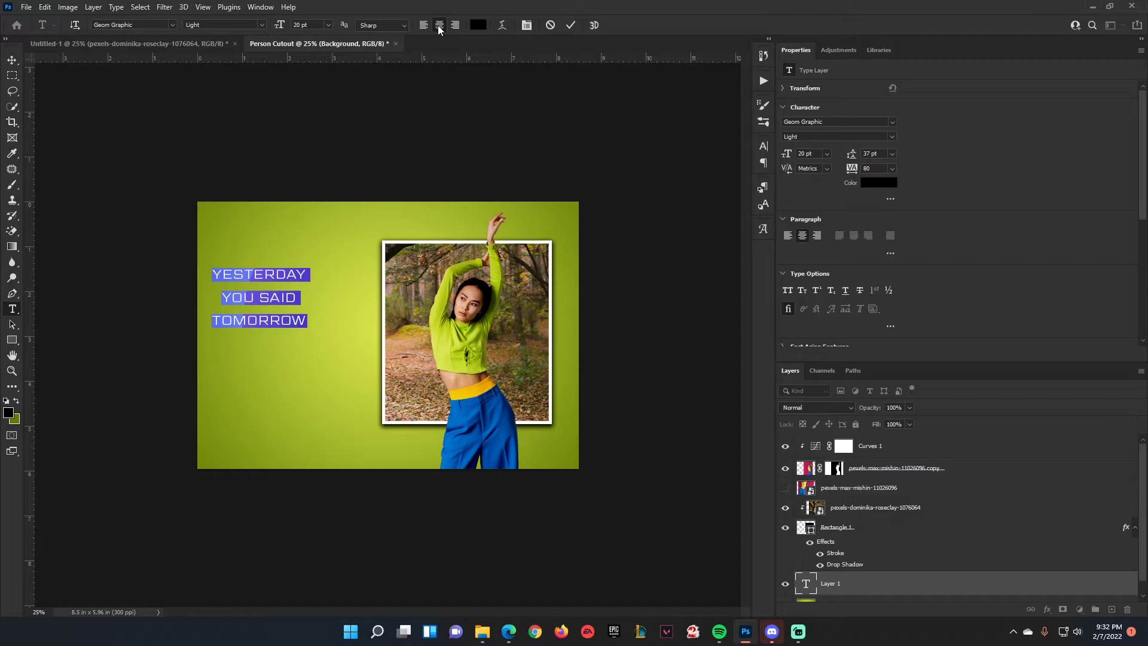
{"action": "left_click", "coordinate": [328, 25]}
{"action": "left_click", "coordinate": [12, 59]}
{"action": "left_click_drag", "start_coordinate": [244, 273], "coordinate": [278, 248]}
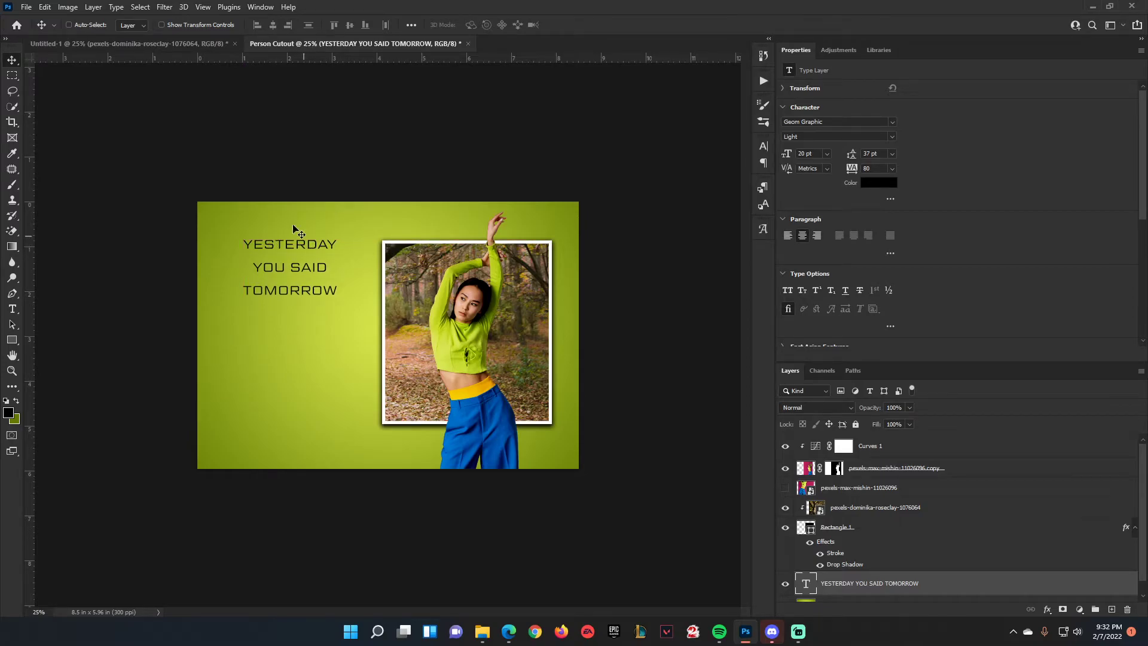
Step: Place the Logo_NIKE.svg file from the Desktop as an embedded object in the design
{"action": "left_click", "coordinate": [27, 7]}
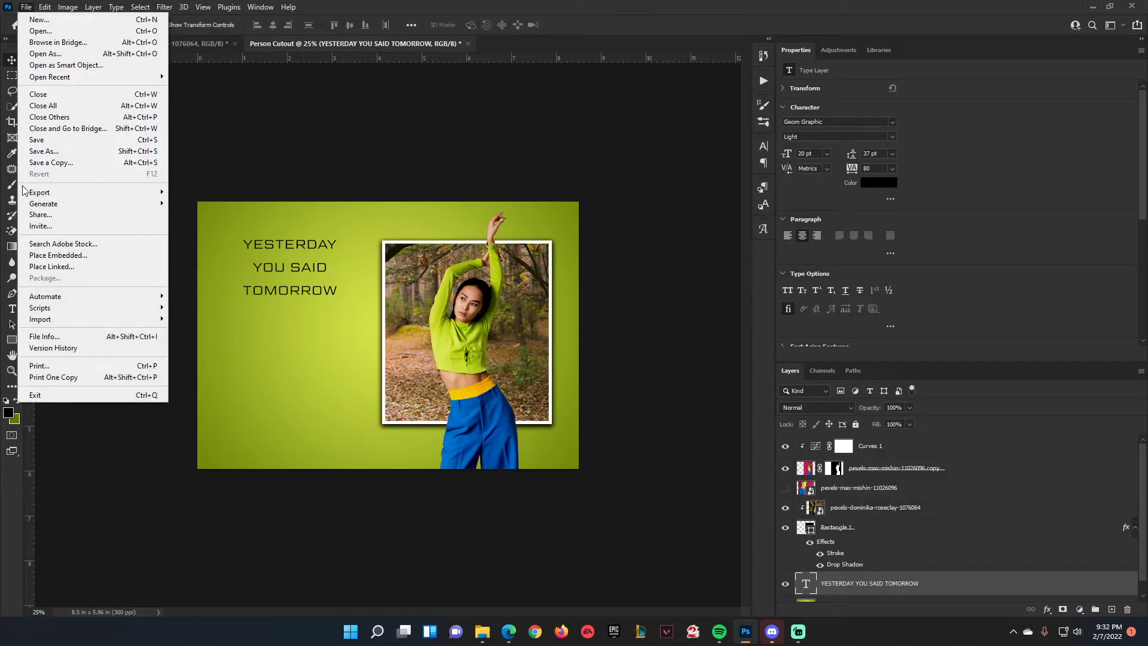
{"action": "left_click", "coordinate": [52, 254]}
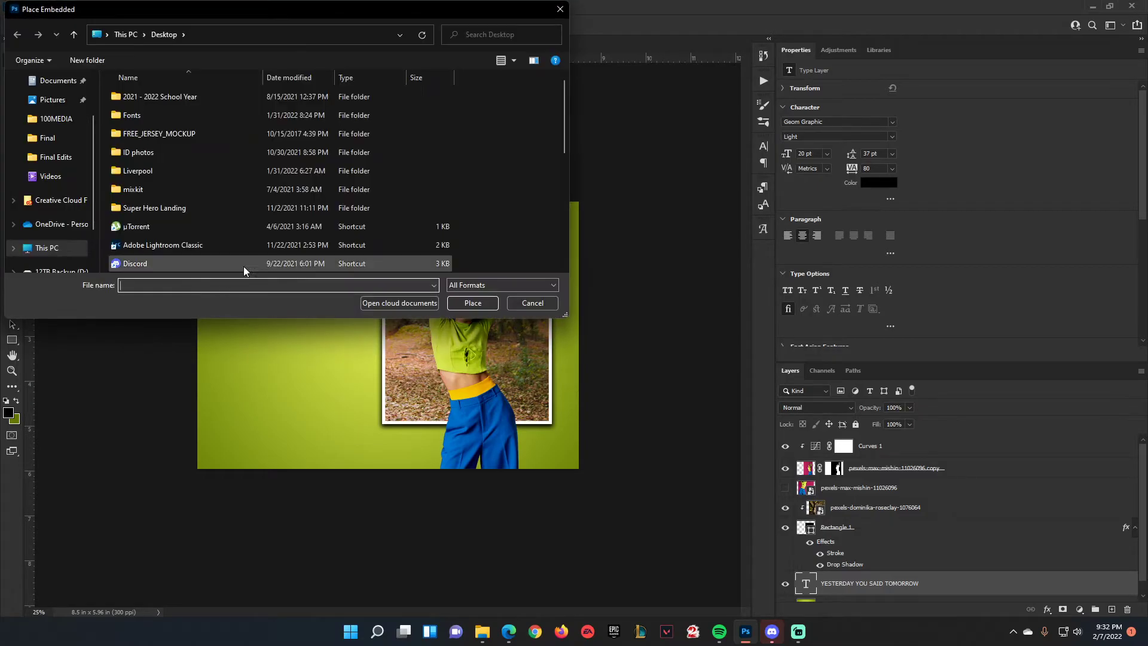
{"action": "scroll", "coordinate": [174, 223], "scroll_direction": "down", "scroll_amount": 6}
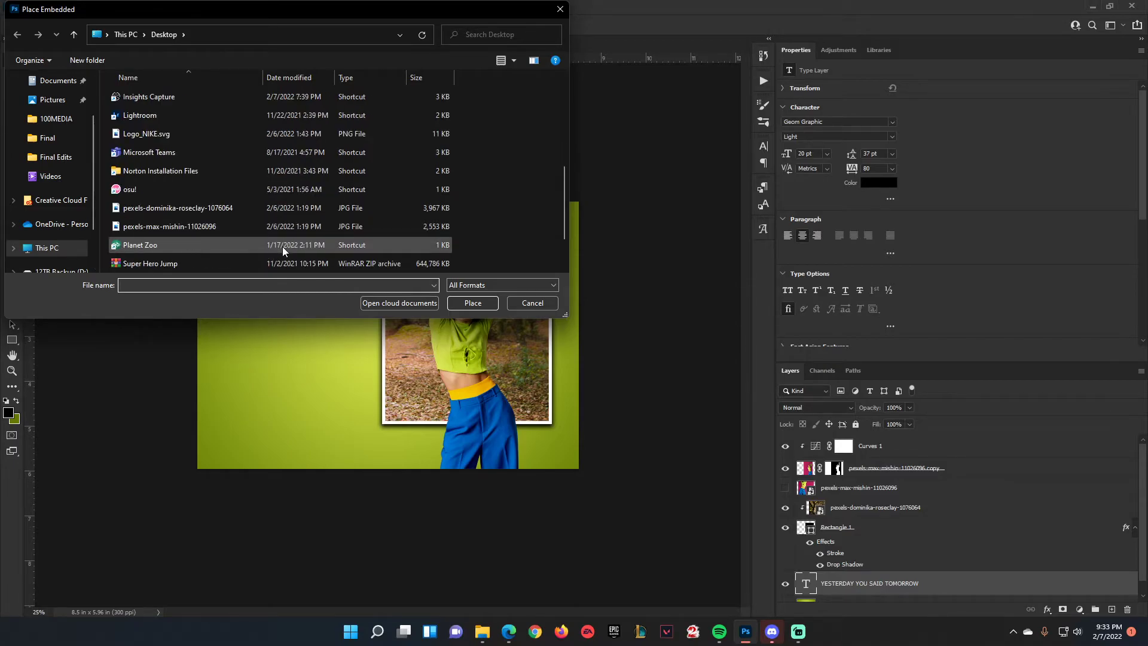
{"action": "scroll", "coordinate": [282, 246], "scroll_direction": "down", "scroll_amount": 1}
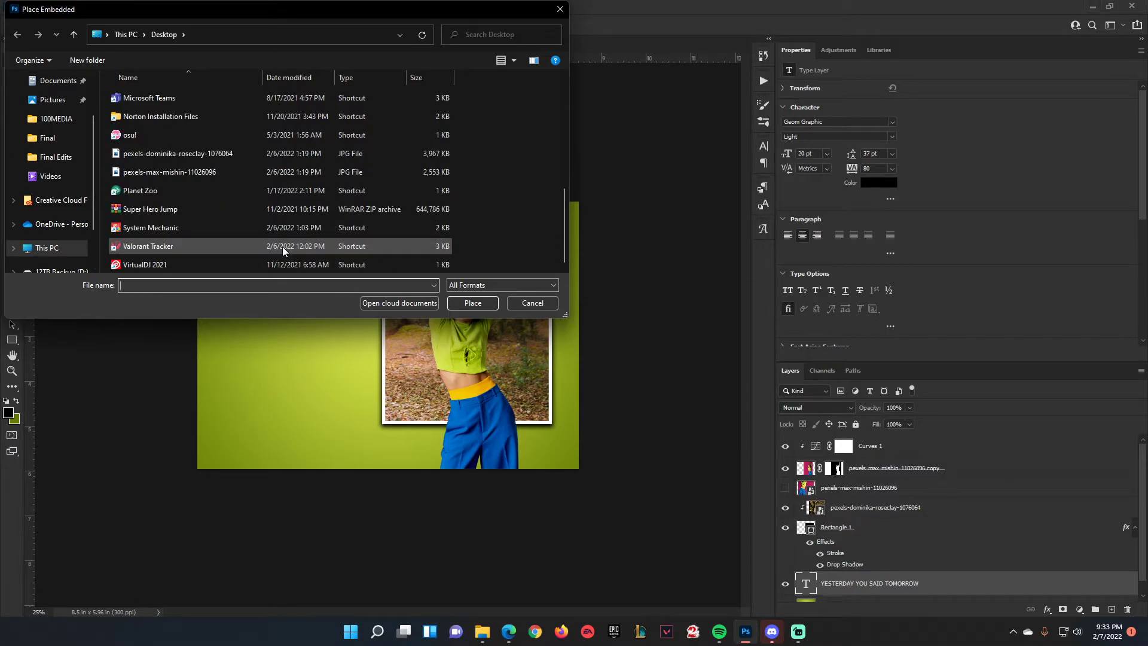
{"action": "left_click_drag", "start_coordinate": [565, 219], "coordinate": [566, 197]}
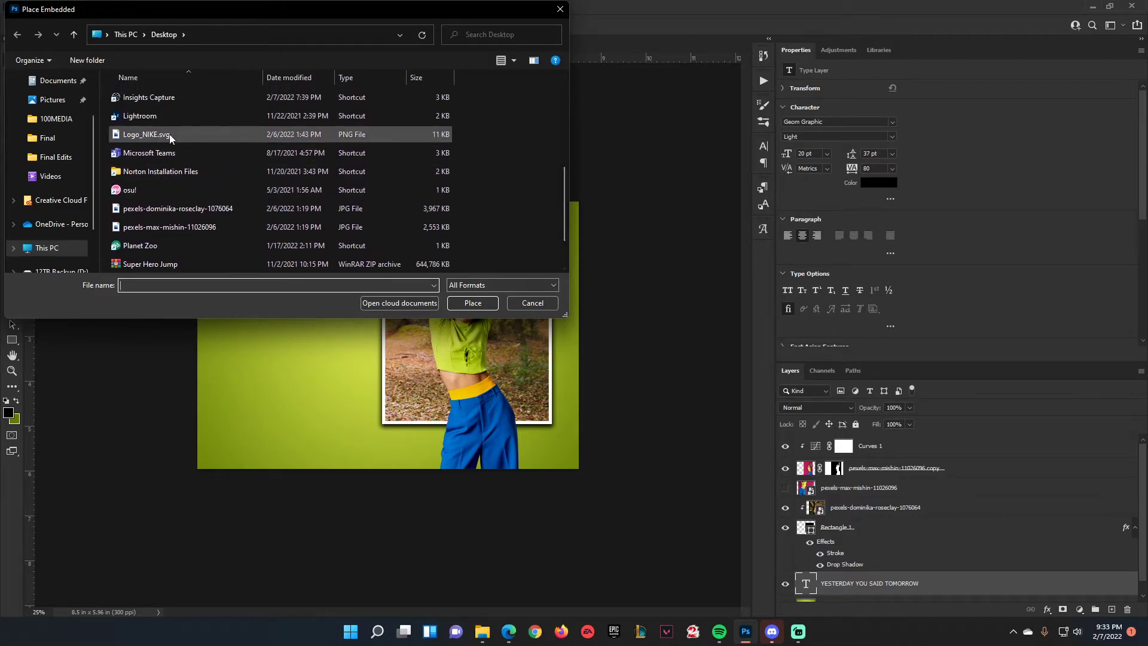
{"action": "left_click", "coordinate": [214, 136]}
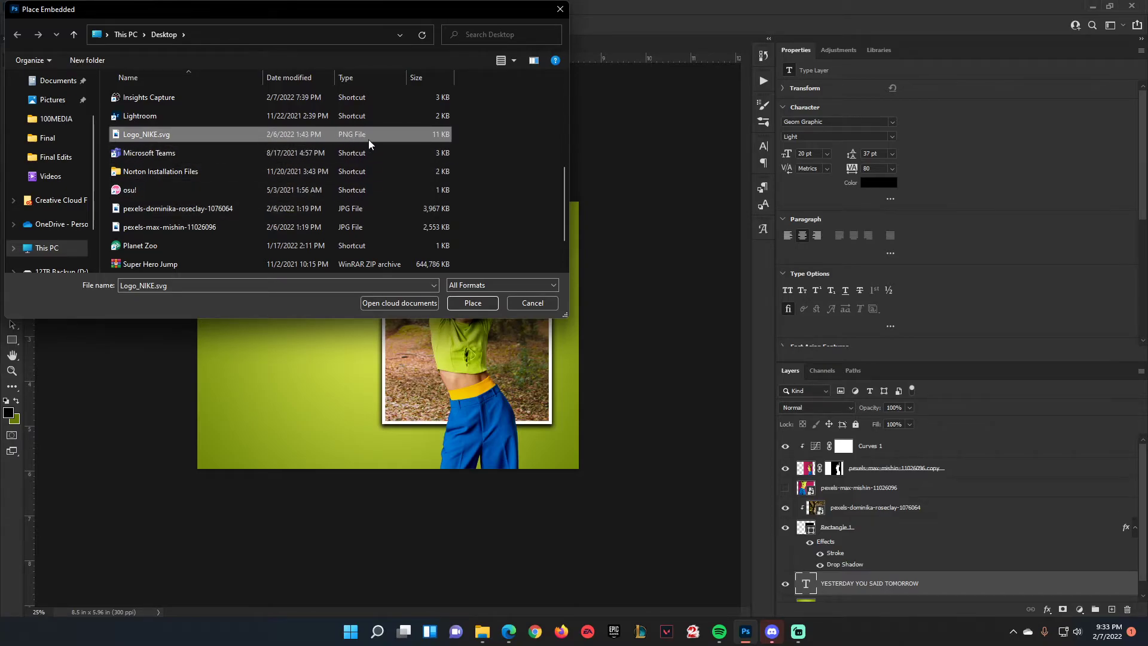
{"action": "left_click", "coordinate": [472, 300]}
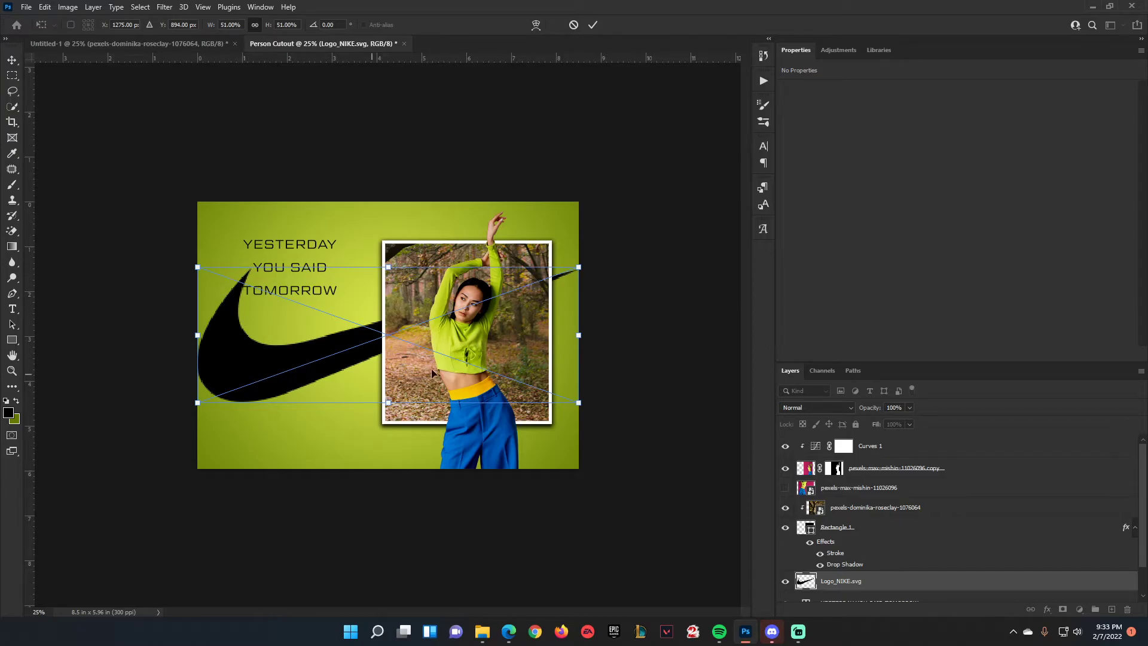
{"action": "left_click", "coordinate": [593, 25]}
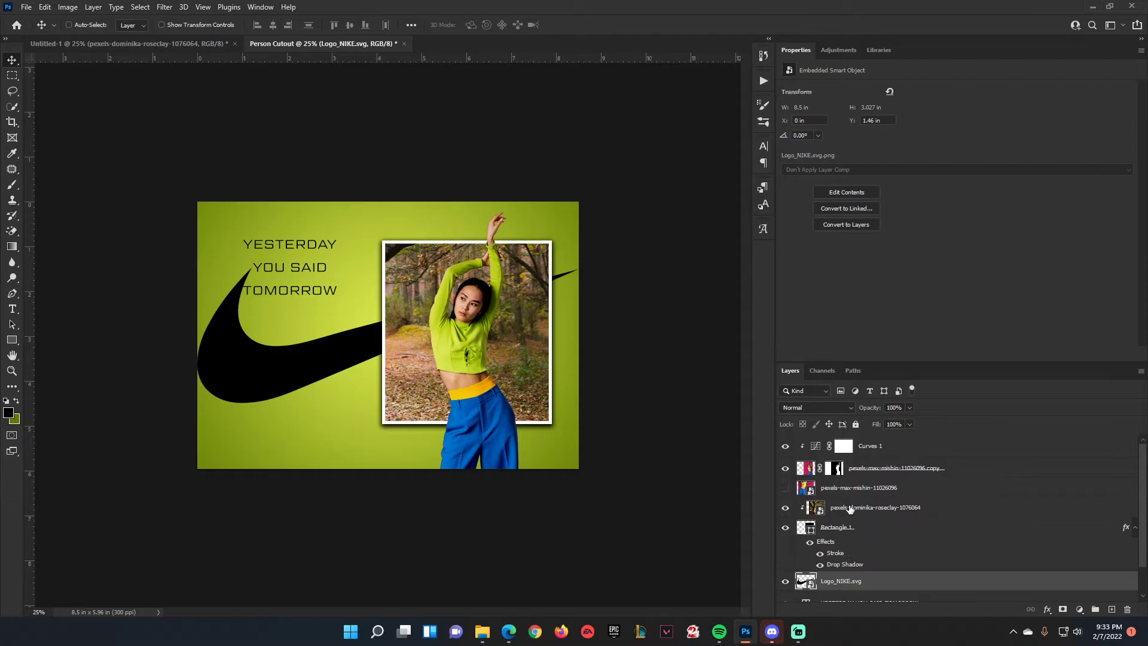
Step: Move the Nike logo layer above Curves 1 to the top of the layer stack
{"action": "scroll", "coordinate": [842, 585], "scroll_direction": "down", "scroll_amount": 1}
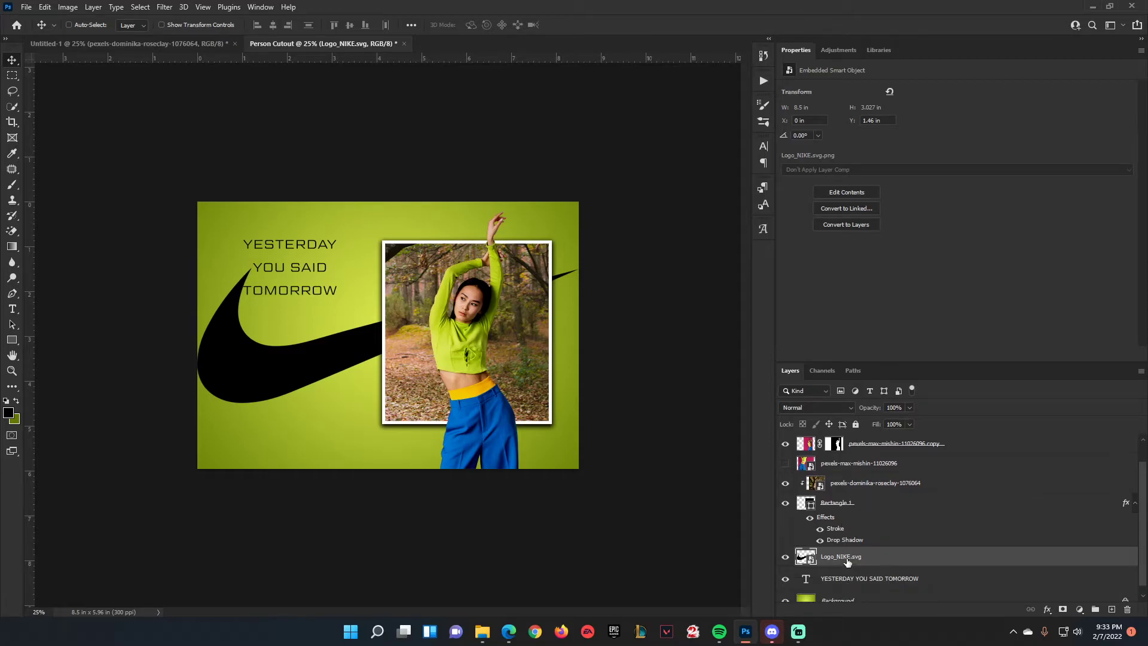
{"action": "scroll", "coordinate": [856, 448], "scroll_direction": "up", "scroll_amount": 1}
{"action": "left_click_drag", "start_coordinate": [855, 467], "coordinate": [862, 443]}
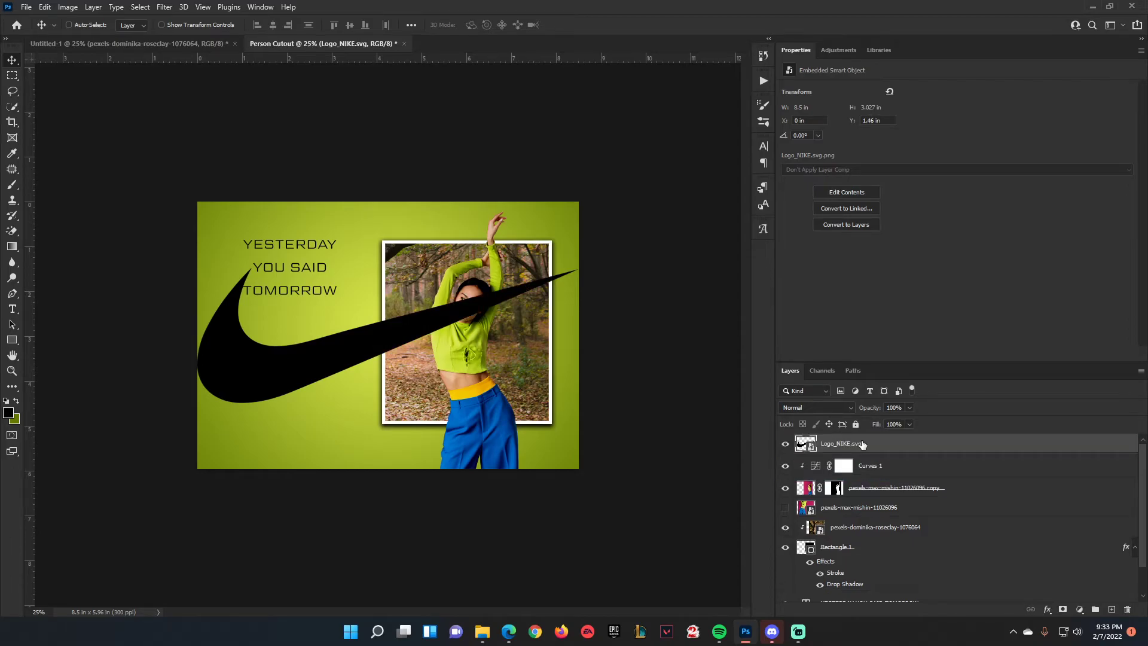
Step: Scale the Nike logo down proportionally to about 15% and place it centred below the three-line text
{"action": "key", "text": "ctrl+t"}
{"action": "left_click_drag", "start_coordinate": [578, 333], "coordinate": [284, 345]}
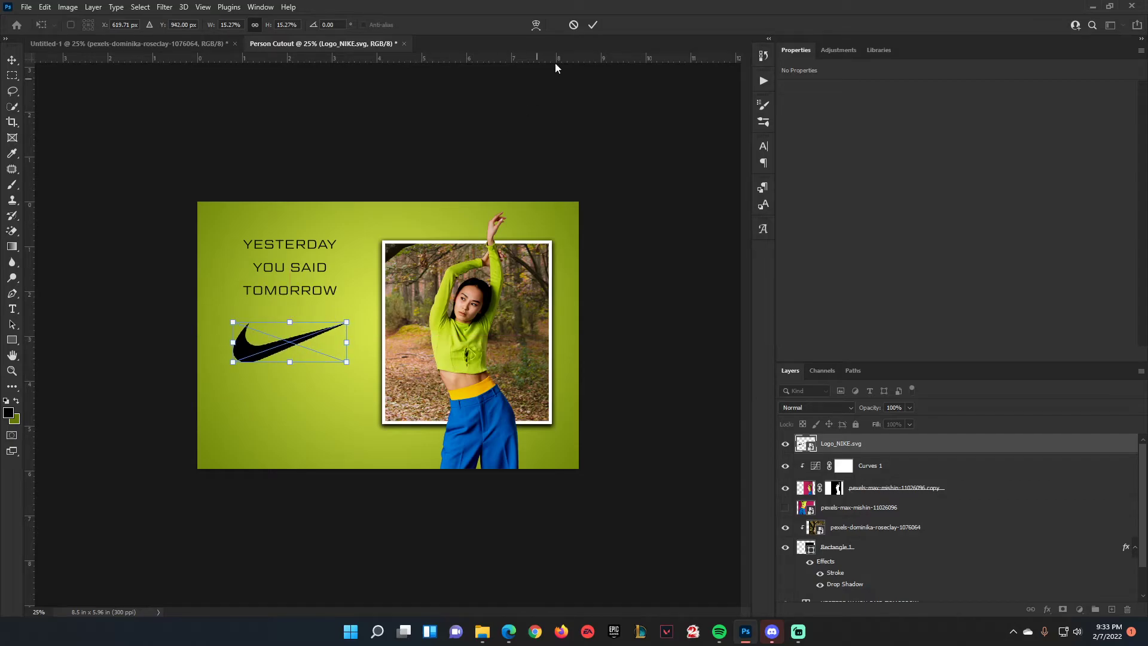
{"action": "left_click", "coordinate": [592, 24]}
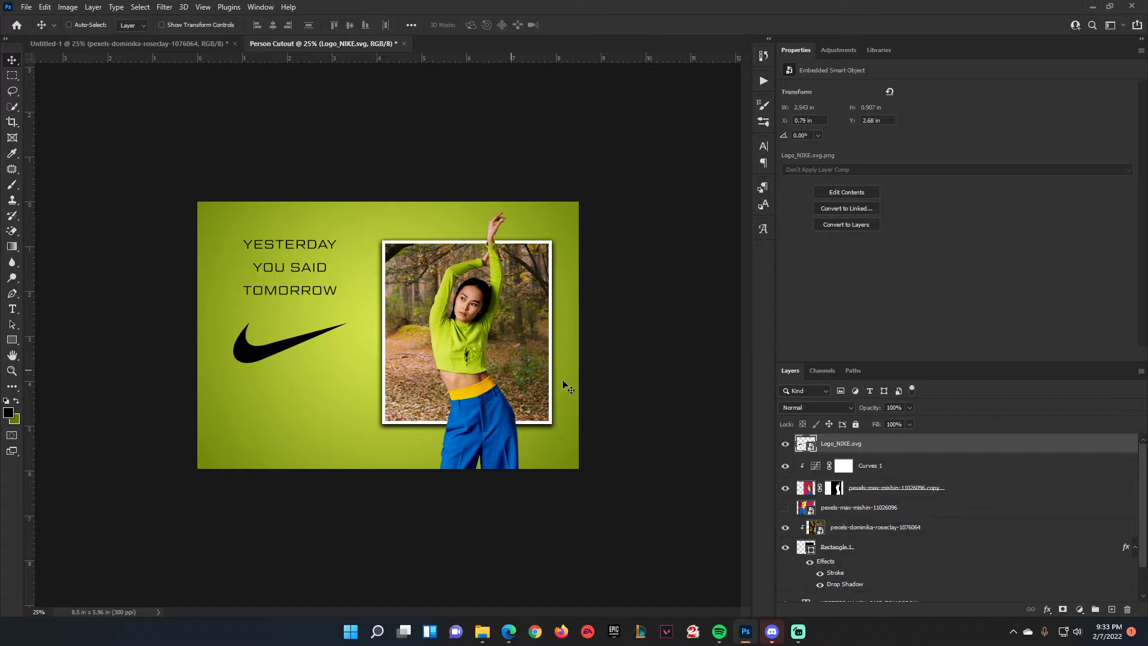
Step: Add a Color Overlay effect to the Nike logo layer
{"action": "right_click", "coordinate": [836, 445]}
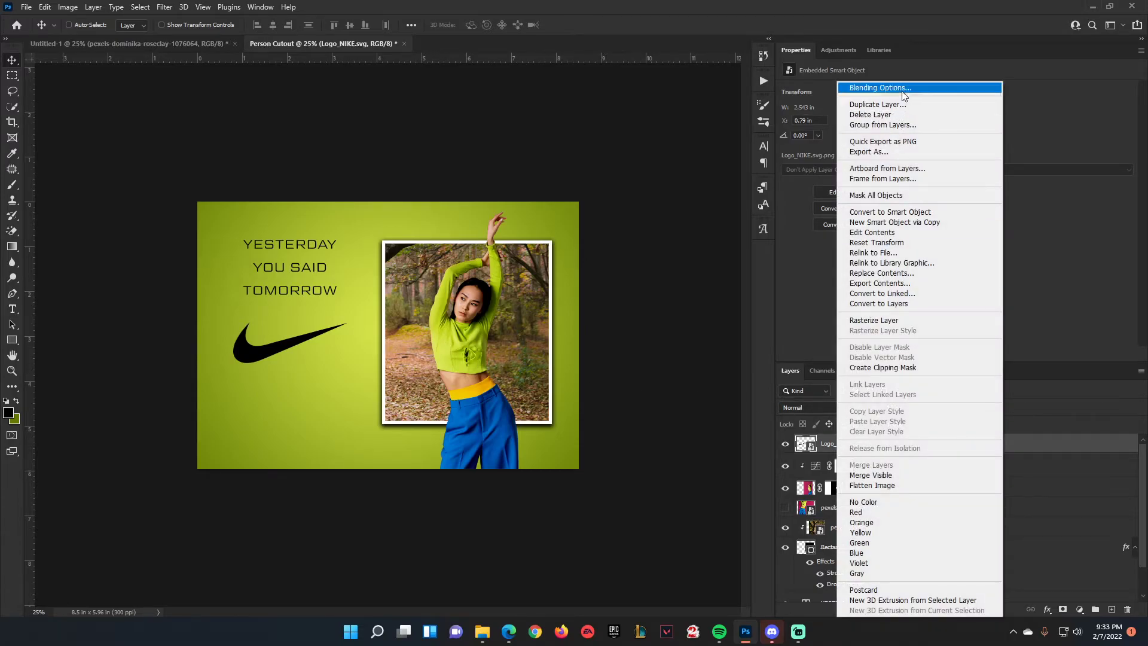
{"action": "left_click", "coordinate": [901, 90]}
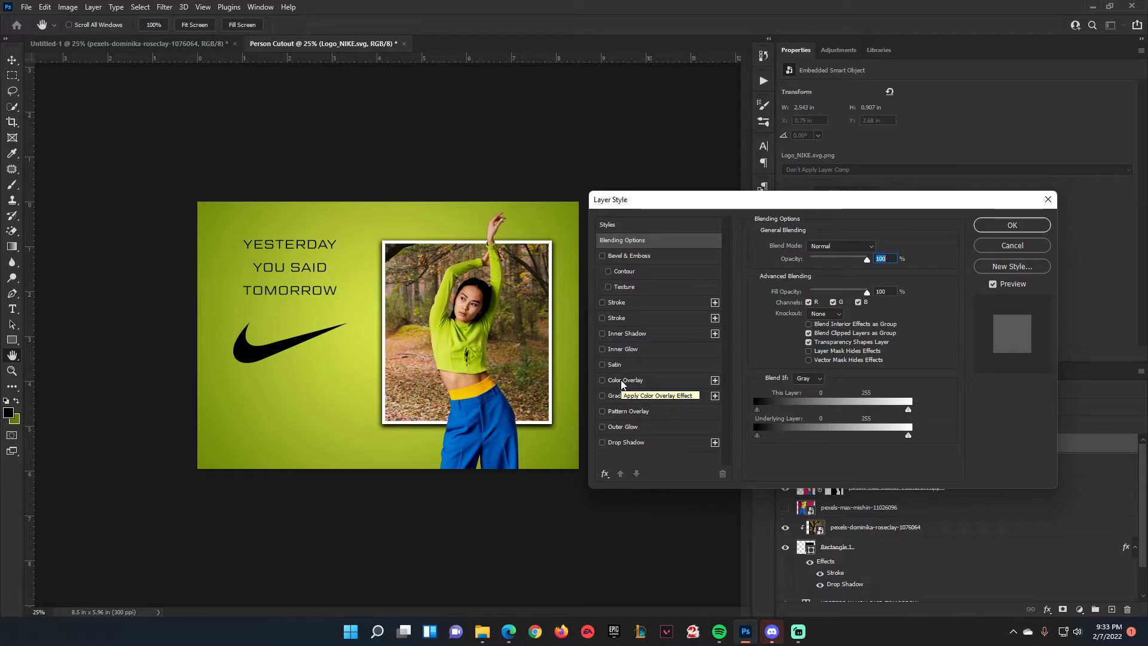
{"action": "left_click", "coordinate": [621, 381]}
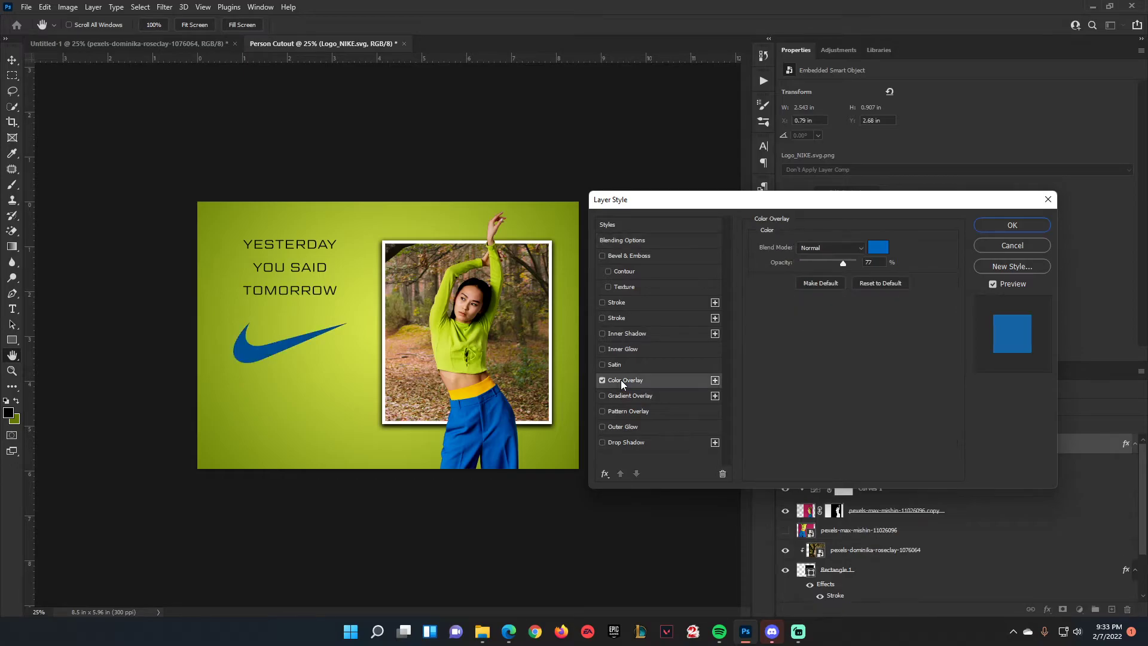
Step: Set the Nike logo's Color Overlay to dark blue #00317b sampled from the woman's trousers and apply the layer style
{"action": "left_click", "coordinate": [878, 247]}
{"action": "left_click", "coordinate": [504, 359]}
{"action": "left_click", "coordinate": [431, 308]}
{"action": "left_click", "coordinate": [450, 287]}
{"action": "left_click", "coordinate": [467, 281]}
{"action": "left_click", "coordinate": [411, 316]}
{"action": "left_click", "coordinate": [373, 376]}
{"action": "left_click", "coordinate": [422, 385]}
{"action": "left_click", "coordinate": [469, 391]}
{"action": "left_click", "coordinate": [479, 368]}
{"action": "left_click", "coordinate": [483, 374]}
{"action": "left_click", "coordinate": [487, 360]}
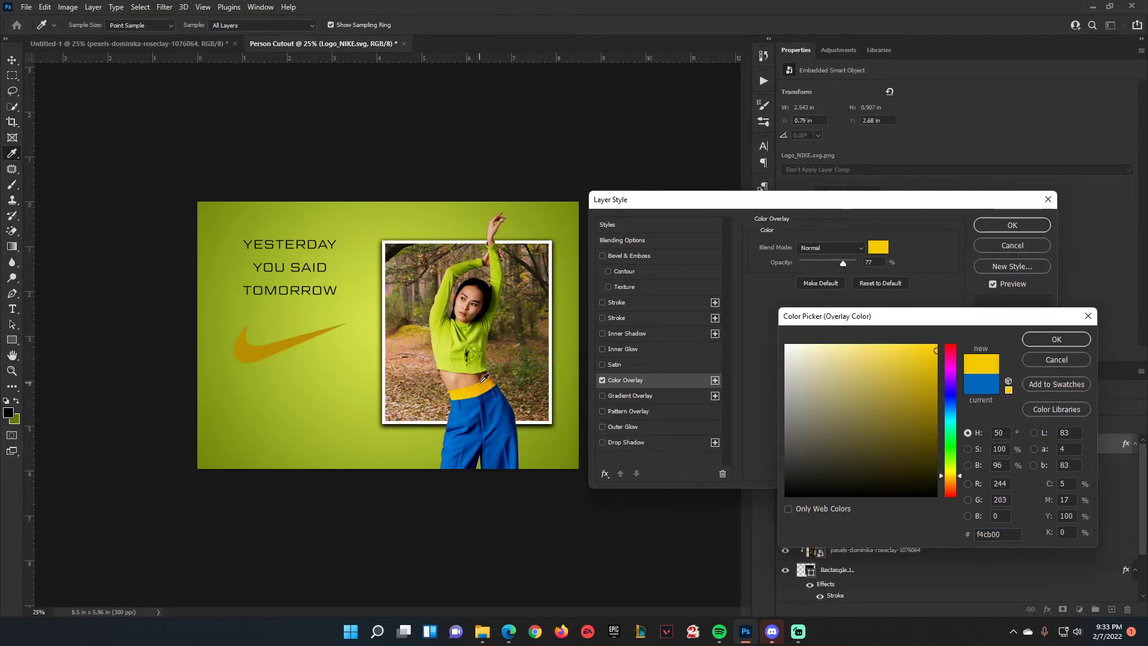
{"action": "left_click", "coordinate": [487, 352]}
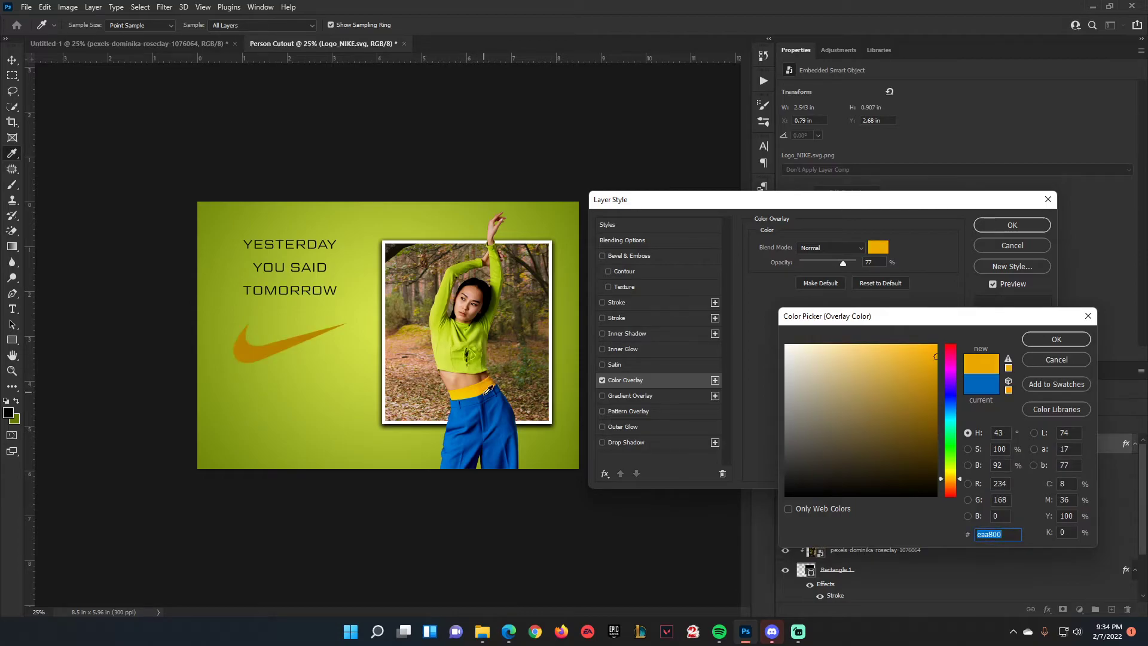
{"action": "left_click", "coordinate": [507, 409]}
{"action": "left_click", "coordinate": [510, 408]}
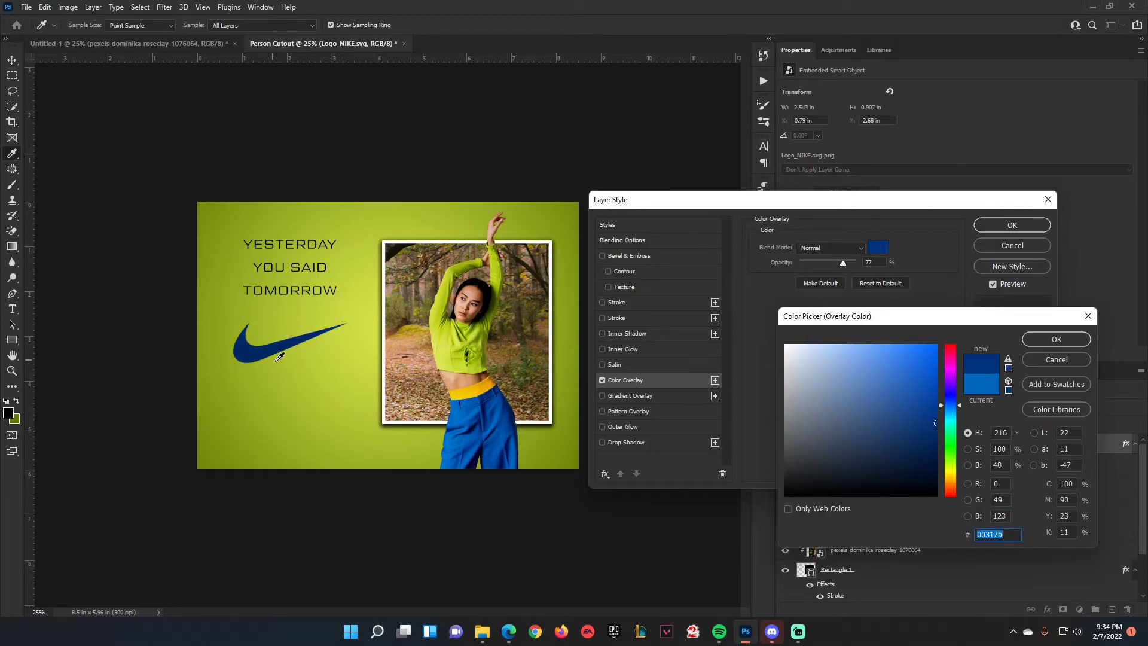
{"action": "left_click", "coordinate": [1058, 339]}
{"action": "left_click", "coordinate": [1020, 227]}
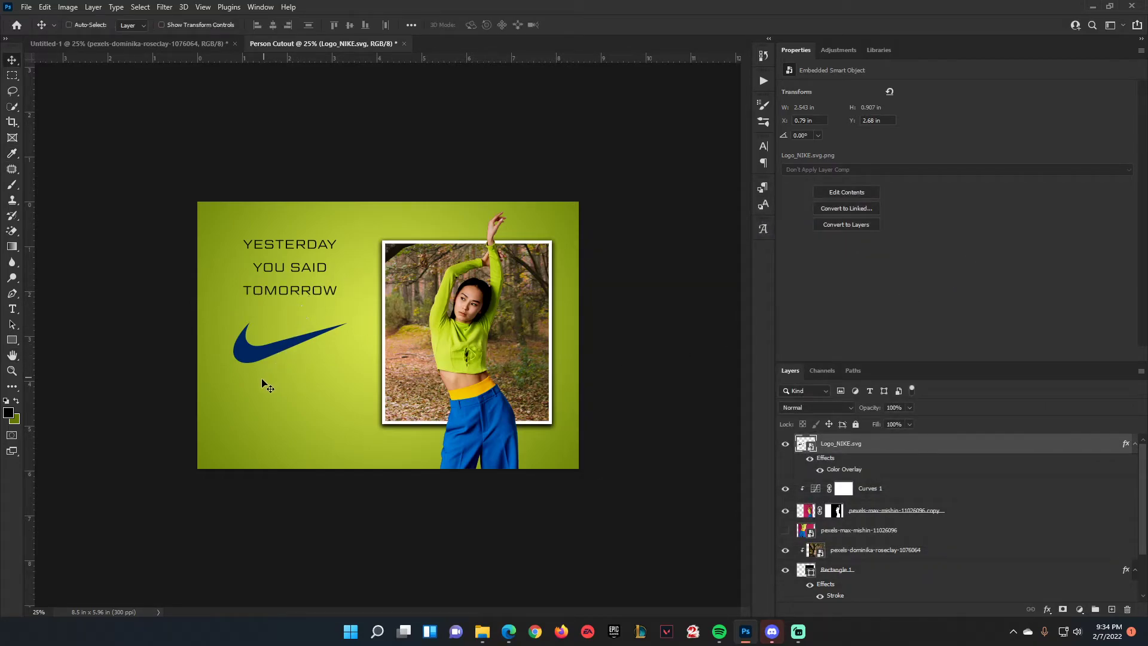
Step: Add the text "JUST DO IT!" in Geom Graphic Light 20 pt and centre it below the Nike logo
{"action": "left_click", "coordinate": [12, 309]}
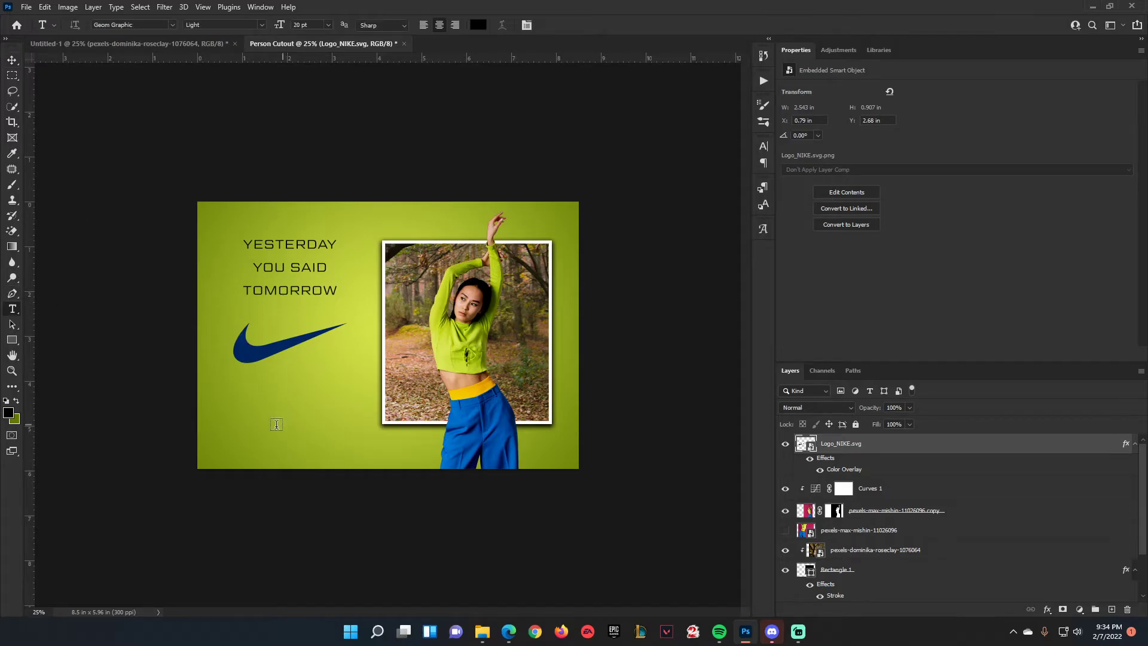
{"action": "left_click", "coordinate": [240, 412]}
{"action": "type", "text": "JUST DO IT!"}
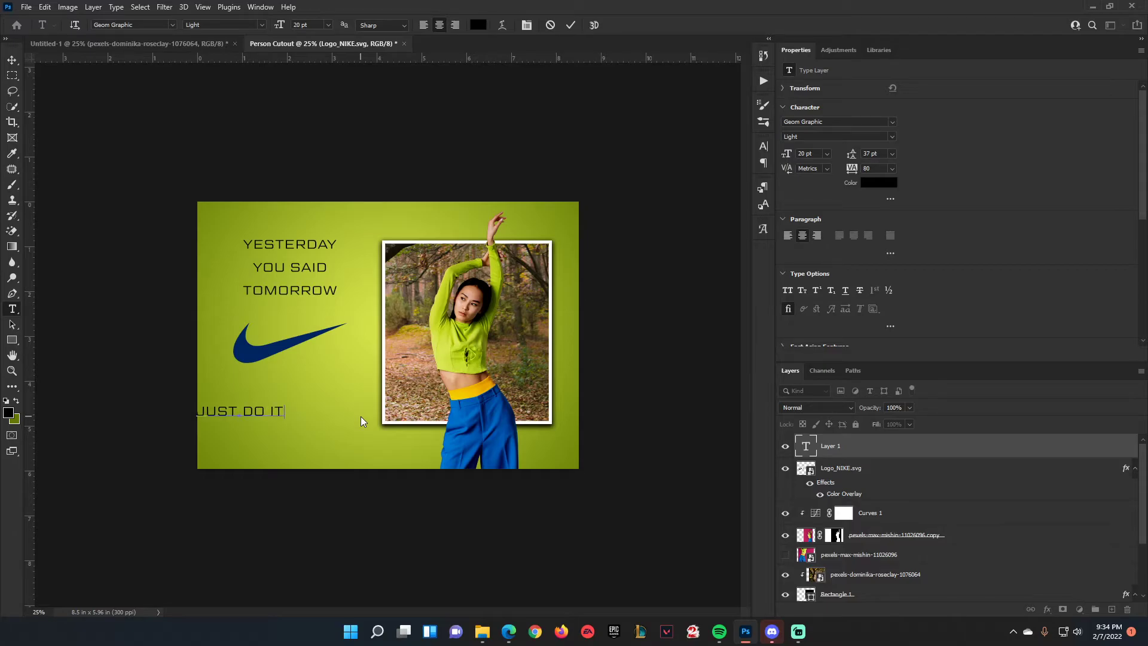
{"action": "key", "text": "ctrl+Return"}
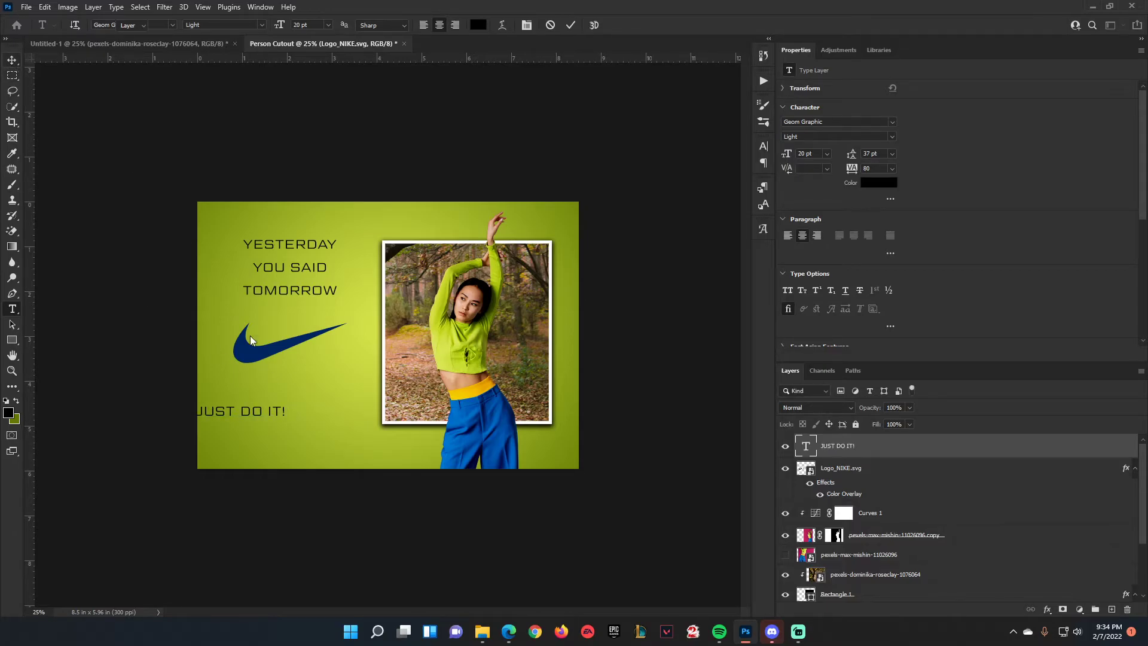
{"action": "key", "text": "v"}
{"action": "left_click_drag", "start_coordinate": [264, 413], "coordinate": [311, 421]}
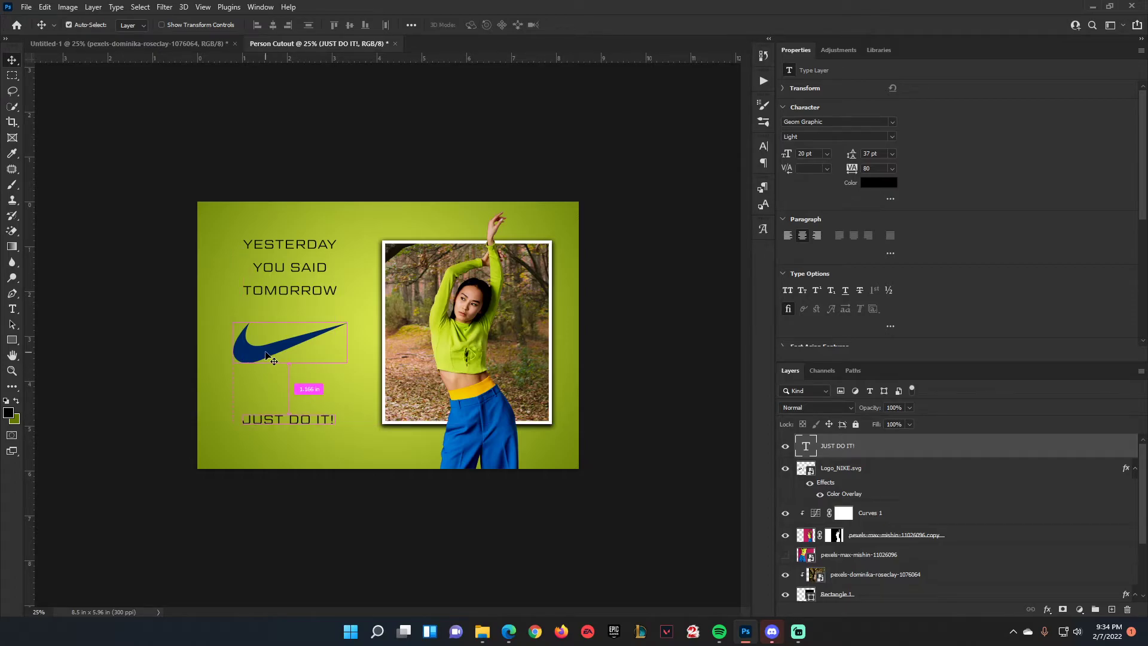
Step: Move the Nike logo down slightly to about Y 2.9 in and select the JUST DO IT! text layer
{"action": "left_click", "coordinate": [267, 352], "text": "ctrl"}
{"action": "left_click_drag", "start_coordinate": [267, 354], "coordinate": [268, 364]}
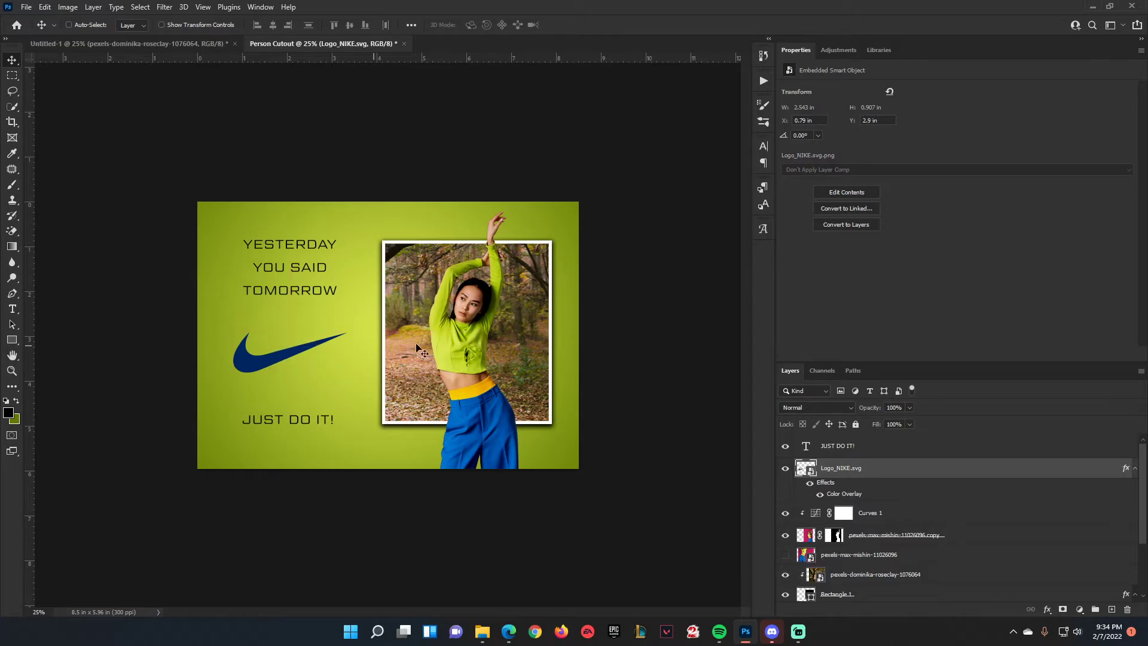
{"action": "left_click", "coordinate": [861, 450]}
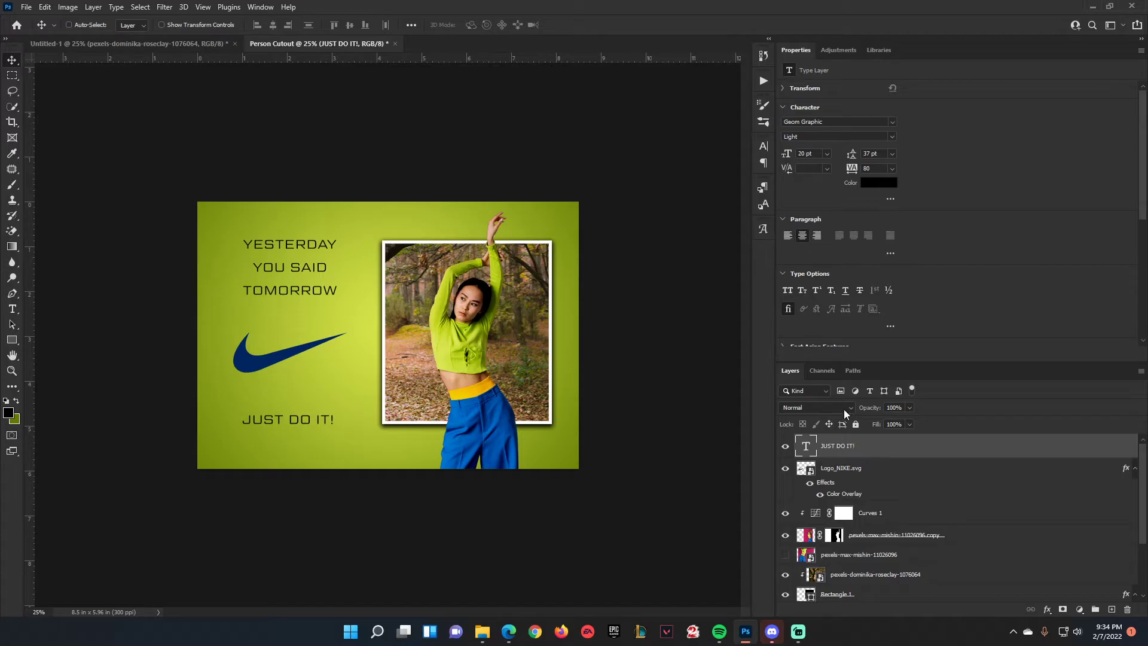
Step: Compare the design with the earlier version in Untitled-1 and examine the Person Cutout layer stack
{"action": "left_click", "coordinate": [150, 45]}
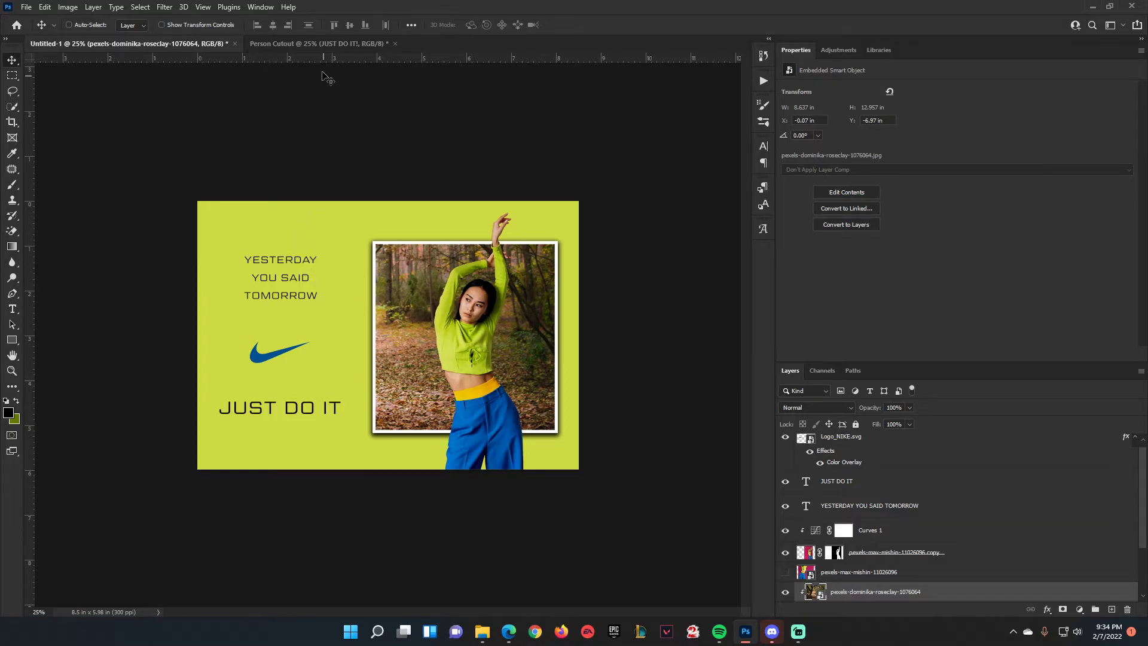
{"action": "left_click", "coordinate": [317, 45]}
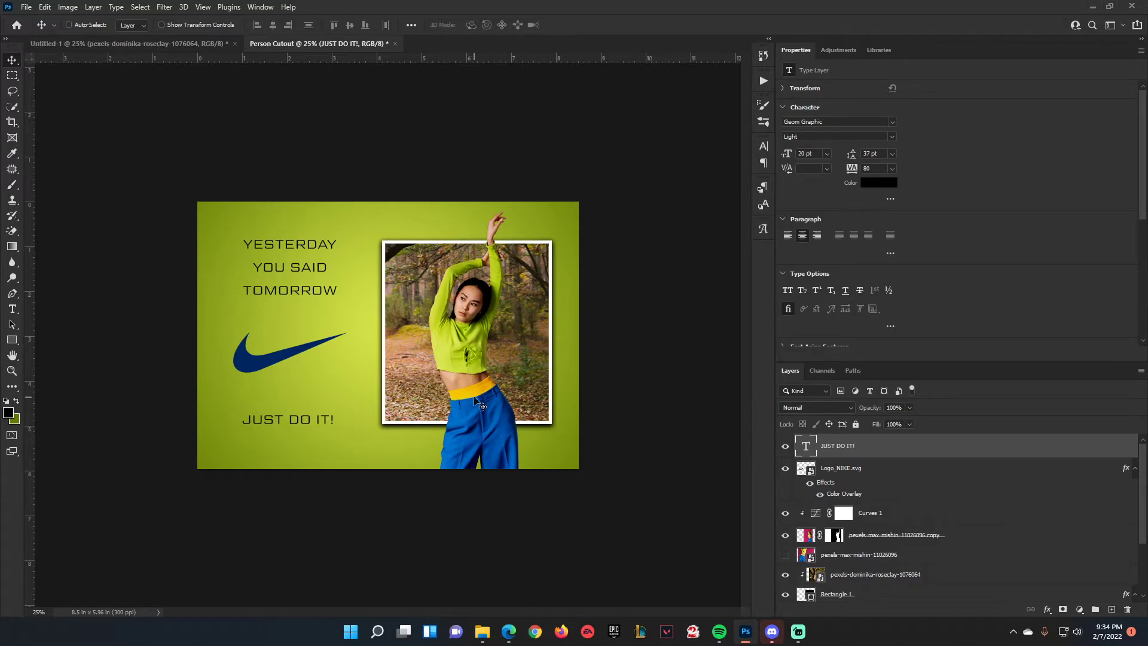
{"action": "scroll", "coordinate": [849, 506], "scroll_direction": "down", "scroll_amount": 3}
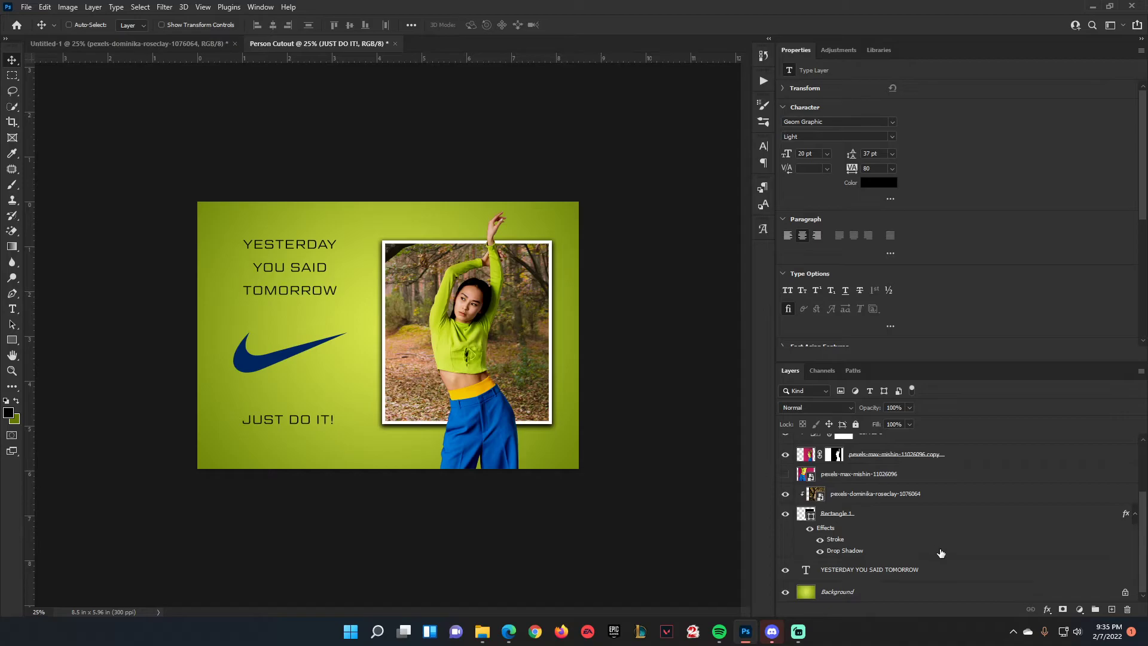
{"action": "scroll", "coordinate": [941, 553], "scroll_direction": "up", "scroll_amount": 3}
{"action": "scroll", "coordinate": [942, 553], "scroll_direction": "down", "scroll_amount": 2}
{"action": "scroll", "coordinate": [942, 553], "scroll_direction": "up", "scroll_amount": 1}
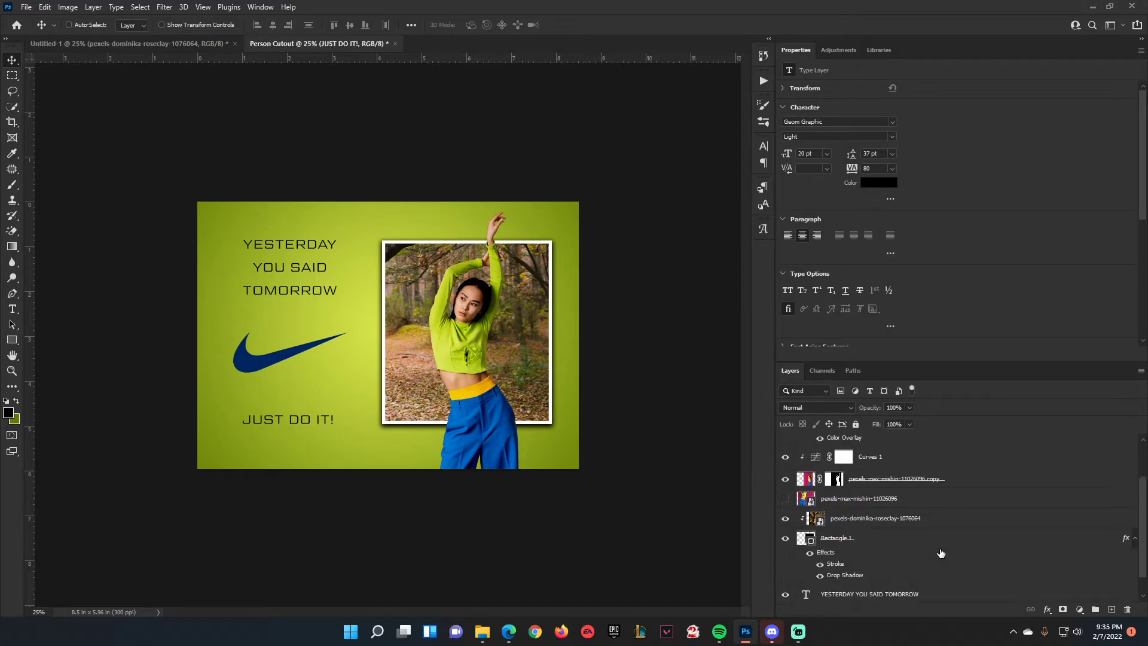
{"action": "scroll", "coordinate": [805, 571], "scroll_direction": "down", "scroll_amount": 1}
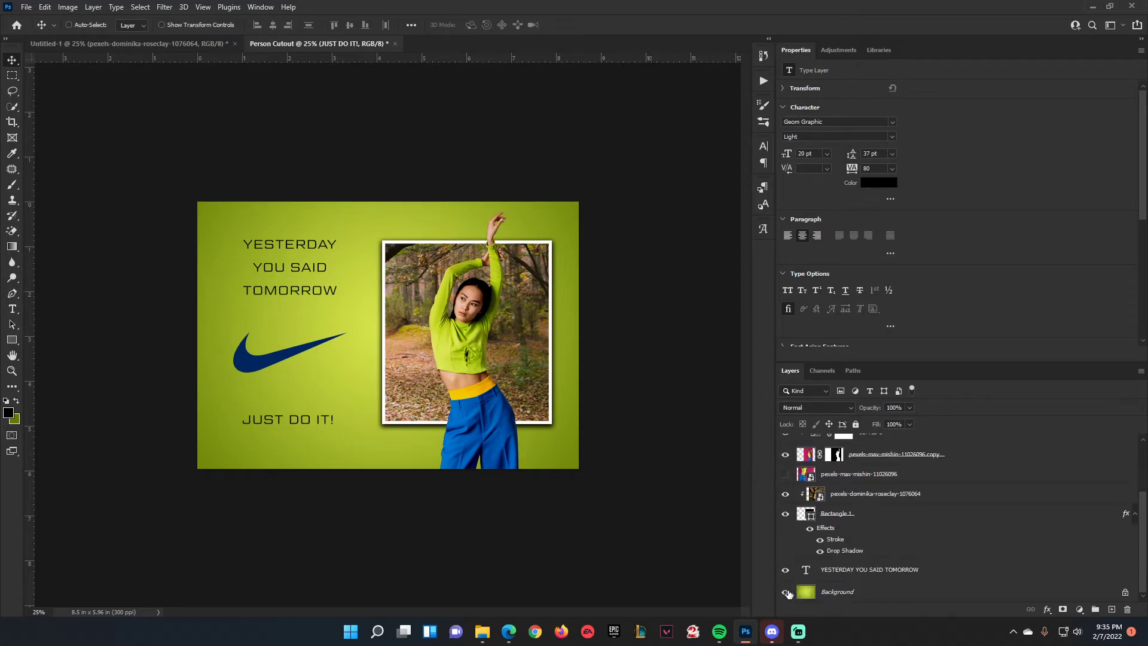
Step: Hide the Background layer and select the woman's masked cutout layer, pexels-max-mishin-11026096 copy
{"action": "left_click", "coordinate": [787, 593]}
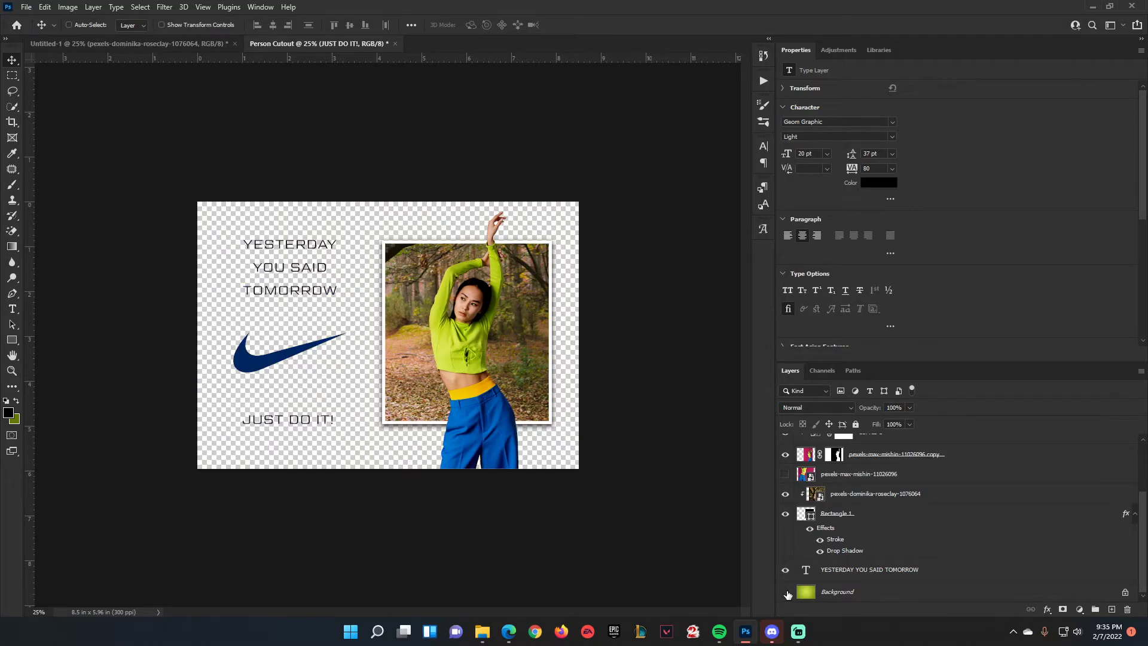
{"action": "left_click", "coordinate": [786, 592]}
{"action": "left_click", "coordinate": [786, 592]}
{"action": "scroll", "coordinate": [902, 536], "scroll_direction": "up", "scroll_amount": 2}
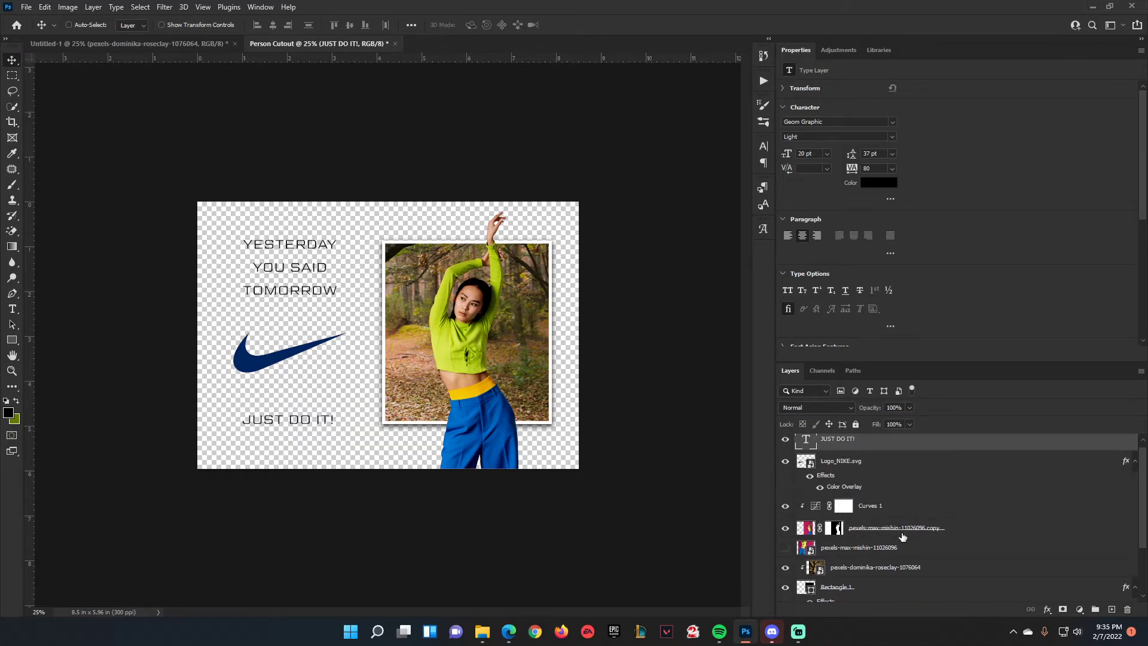
{"action": "left_click", "coordinate": [965, 530]}
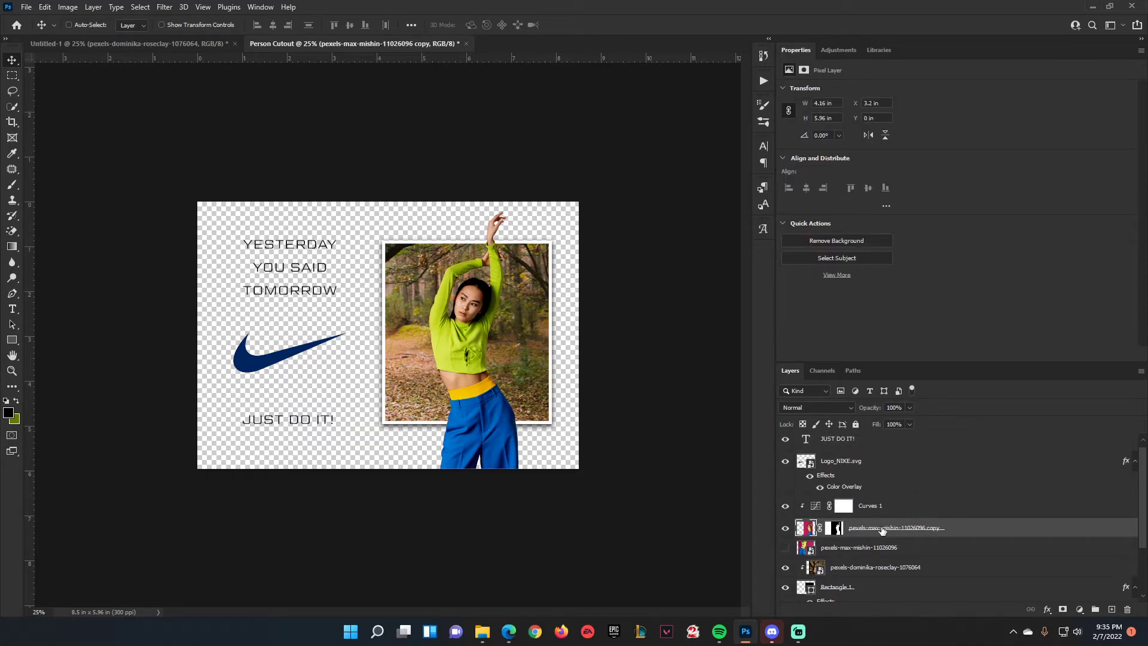
{"action": "left_click", "coordinate": [140, 7]}
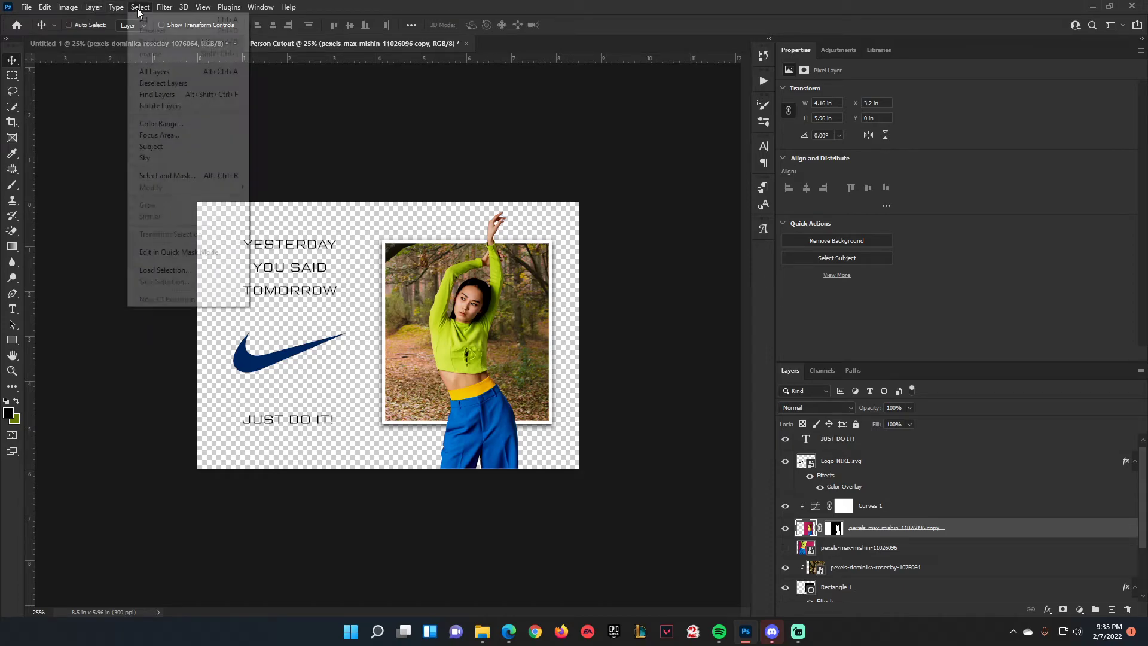
{"action": "left_click", "coordinate": [168, 123]}
{"action": "left_click_drag", "start_coordinate": [541, 118], "coordinate": [725, 207]}
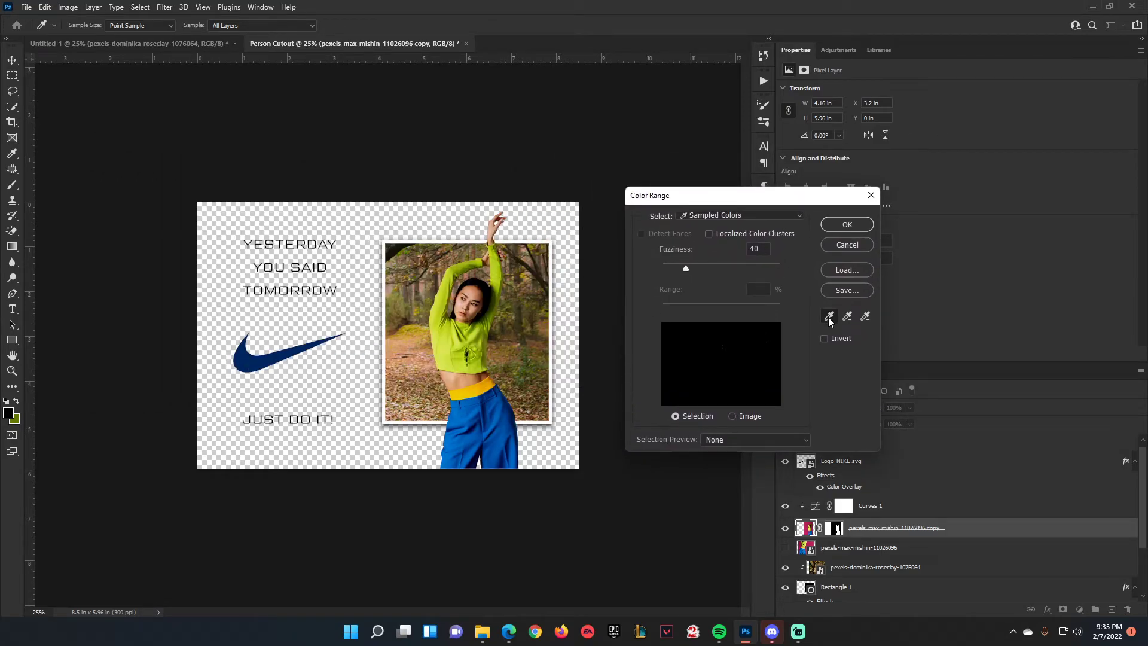
{"action": "left_click", "coordinate": [847, 316]}
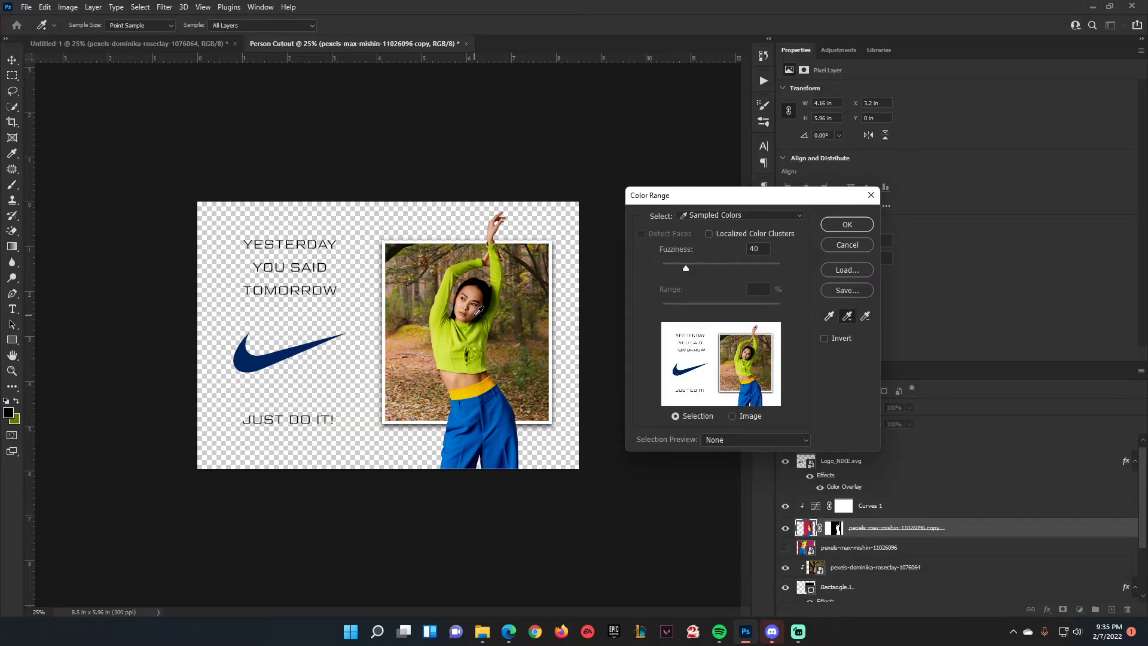
{"action": "key", "text": "ctrl+plus"}
{"action": "key", "text": "ctrl+plus"}
{"action": "key", "text": "ctrl+plus"}
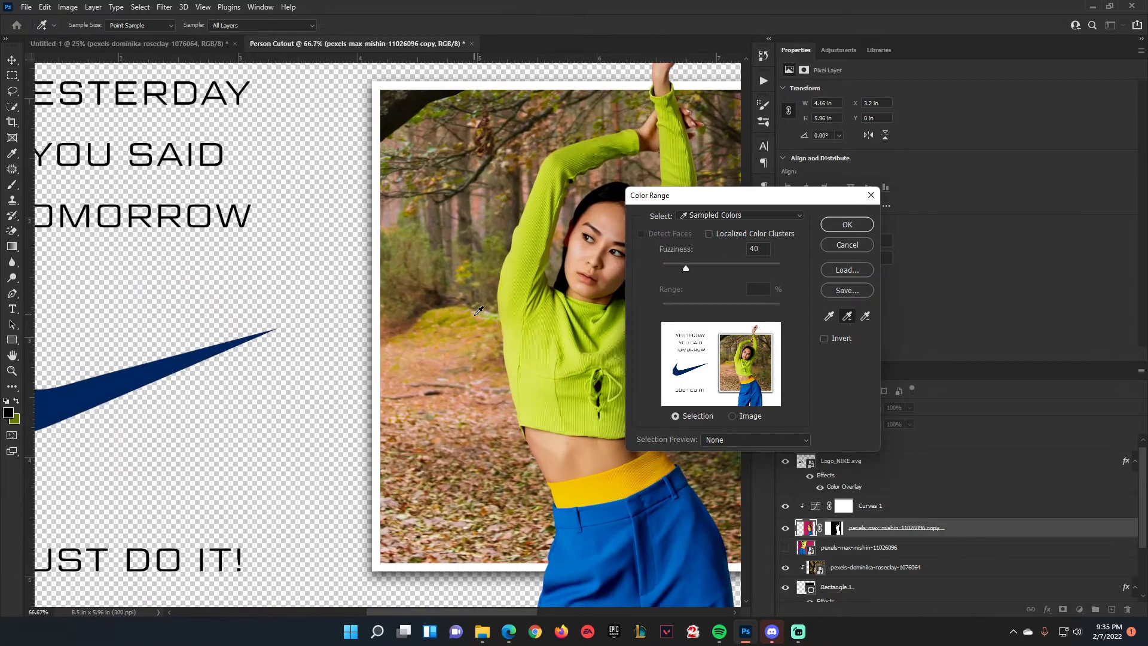
{"action": "left_click_drag", "start_coordinate": [555, 249], "coordinate": [264, 310]}
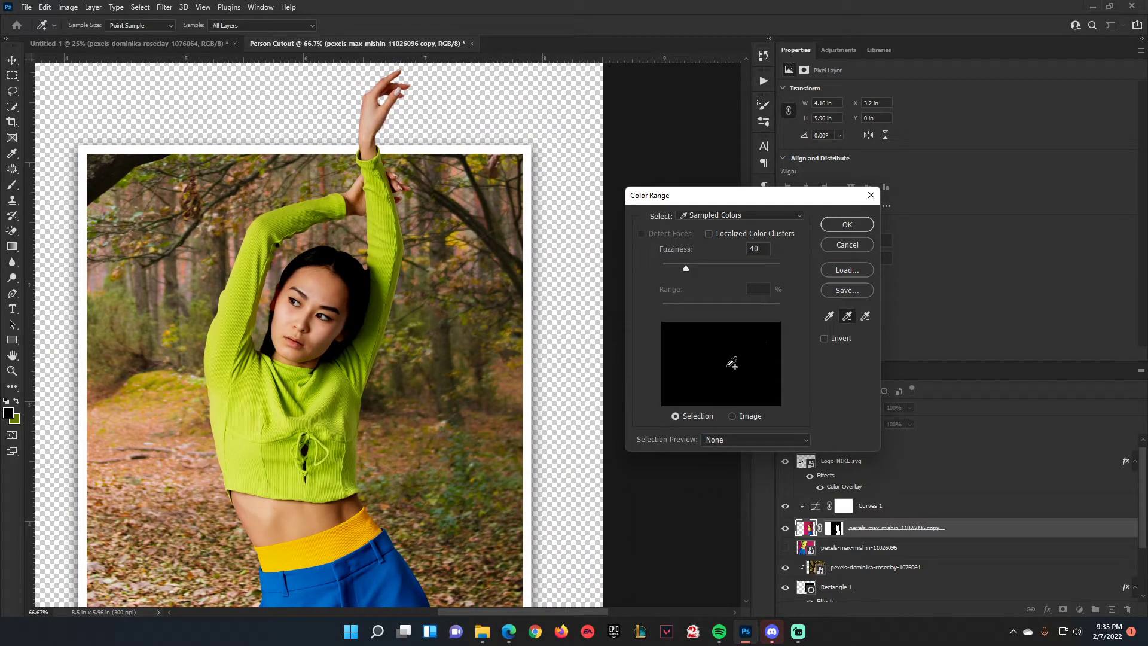
{"action": "left_click", "coordinate": [288, 209]}
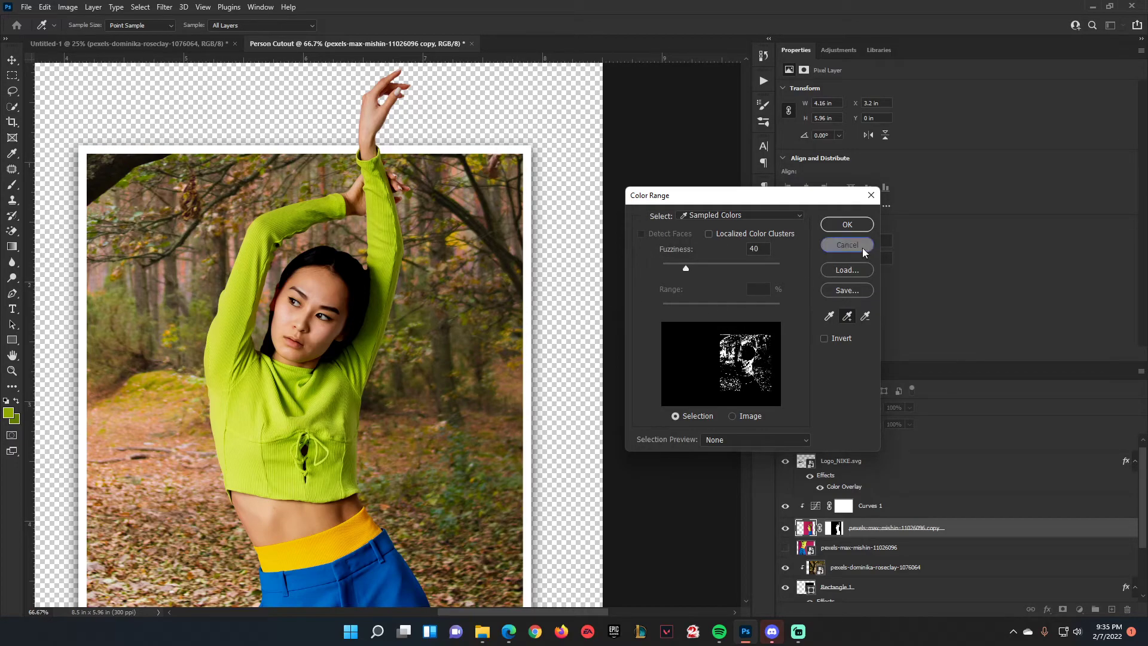
{"action": "left_click", "coordinate": [729, 215]}
{"action": "left_click", "coordinate": [727, 215]}
{"action": "left_click", "coordinate": [715, 438]}
{"action": "left_click", "coordinate": [715, 439]}
{"action": "left_click", "coordinate": [735, 416]}
{"action": "left_click", "coordinate": [702, 417]}
{"action": "left_click", "coordinate": [855, 245]}
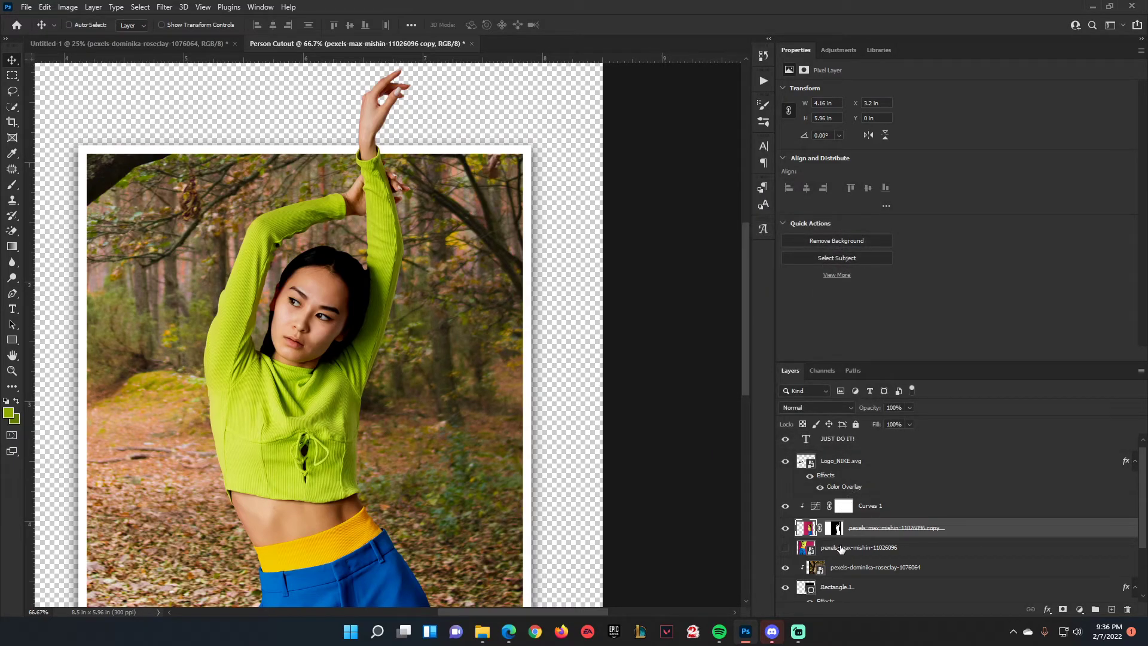
Step: Hide the forest photo layer pexels-dominika-roseclay-1076064 and the Rectangle 1 frame to isolate the woman
{"action": "scroll", "coordinate": [841, 549], "scroll_direction": "down", "scroll_amount": 2}
{"action": "left_click", "coordinate": [785, 519]}
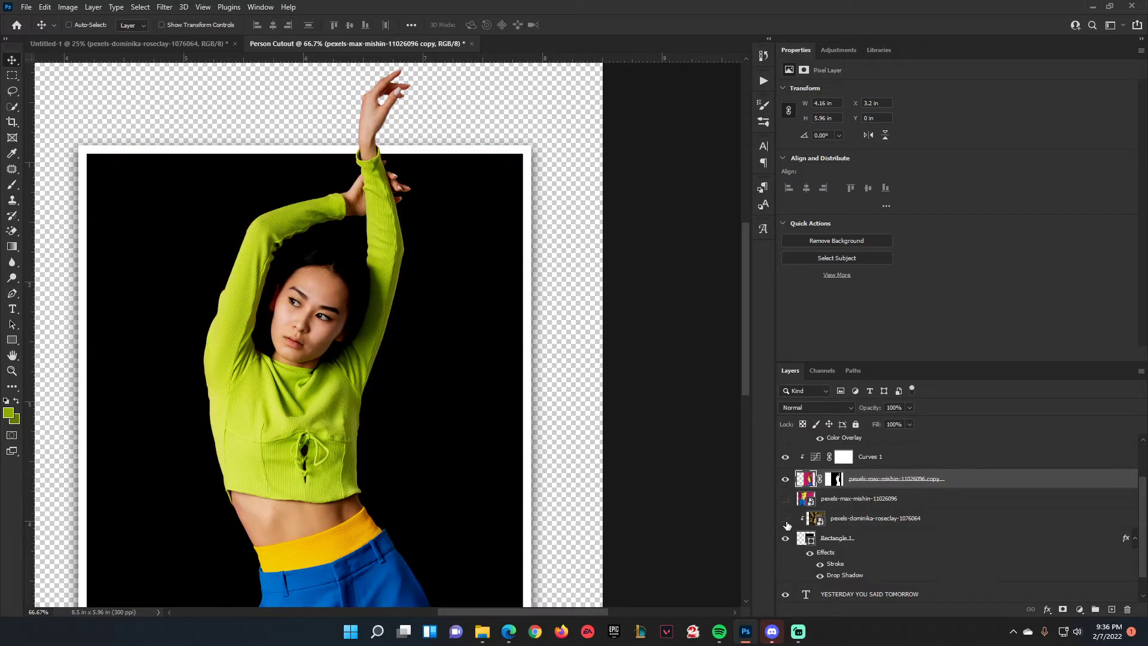
{"action": "left_click", "coordinate": [785, 538]}
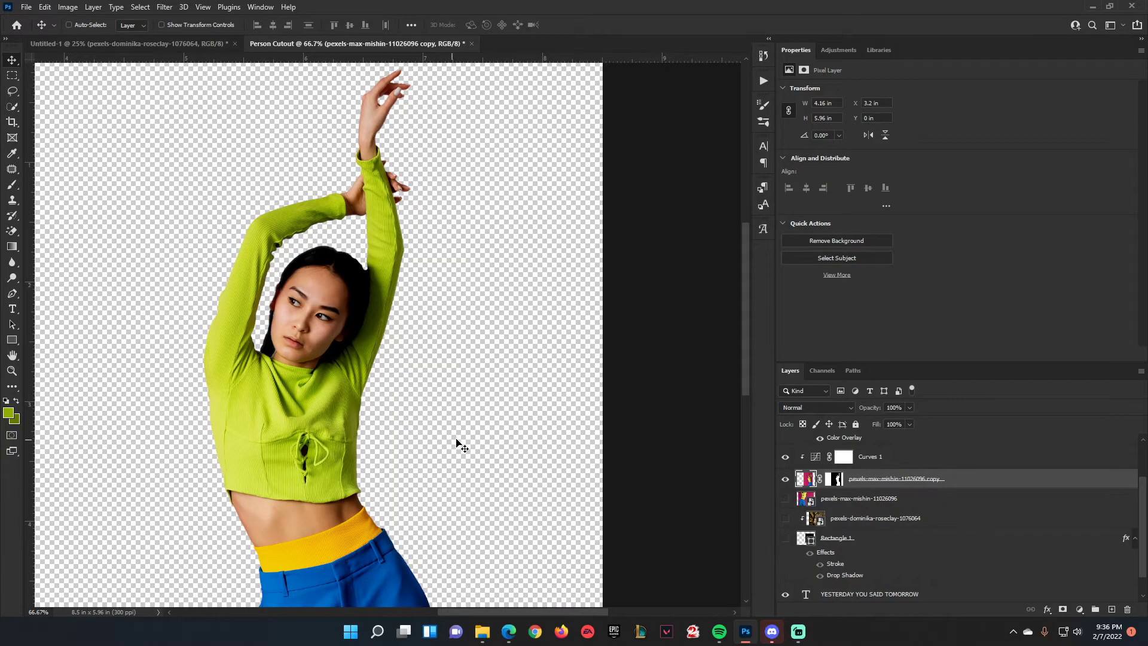
Step: Select the woman's green sweater with Color Range, adding sampled greens across sleeves and body at fuzziness 40
{"action": "scroll", "coordinate": [867, 493], "scroll_direction": "up", "scroll_amount": 1}
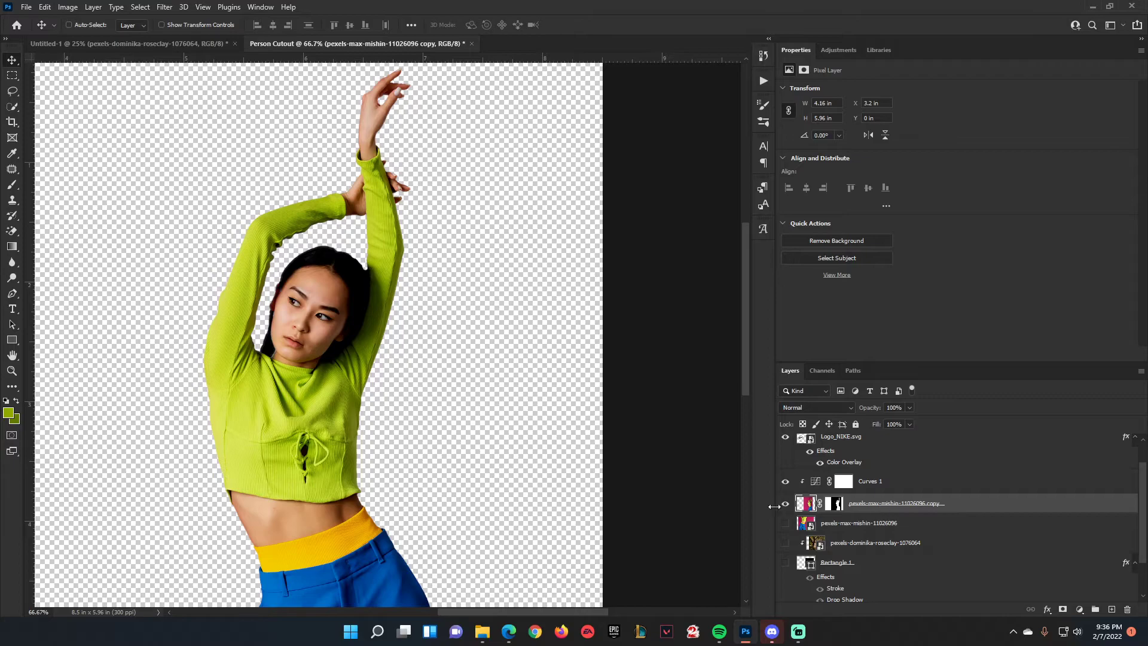
{"action": "left_click", "coordinate": [141, 7]}
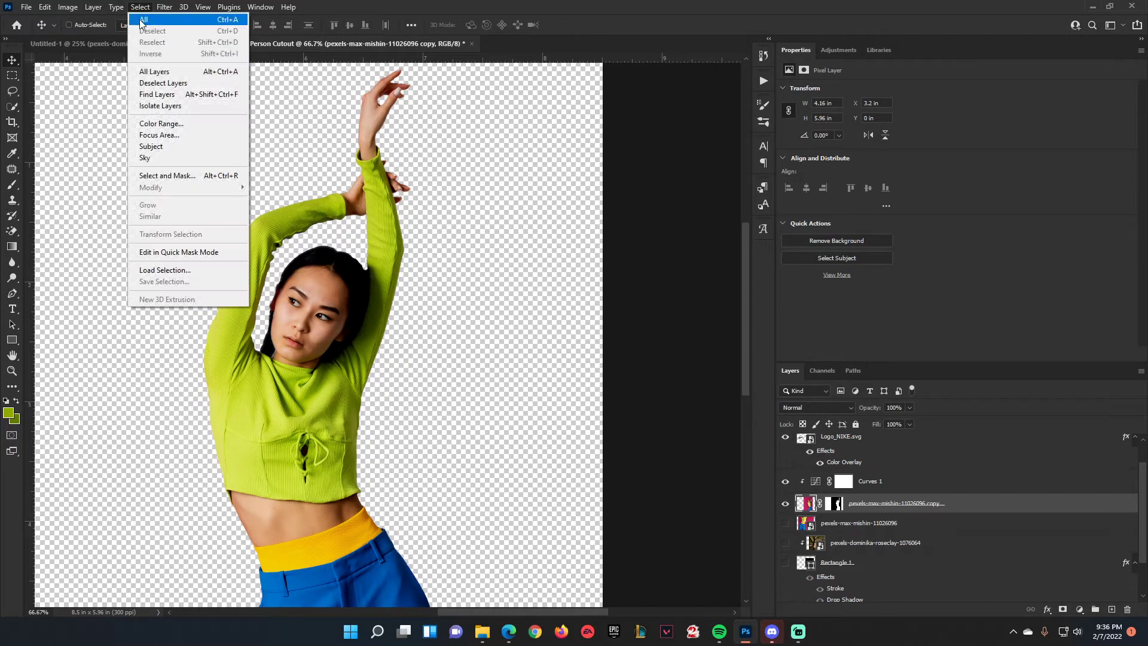
{"action": "left_click", "coordinate": [168, 124]}
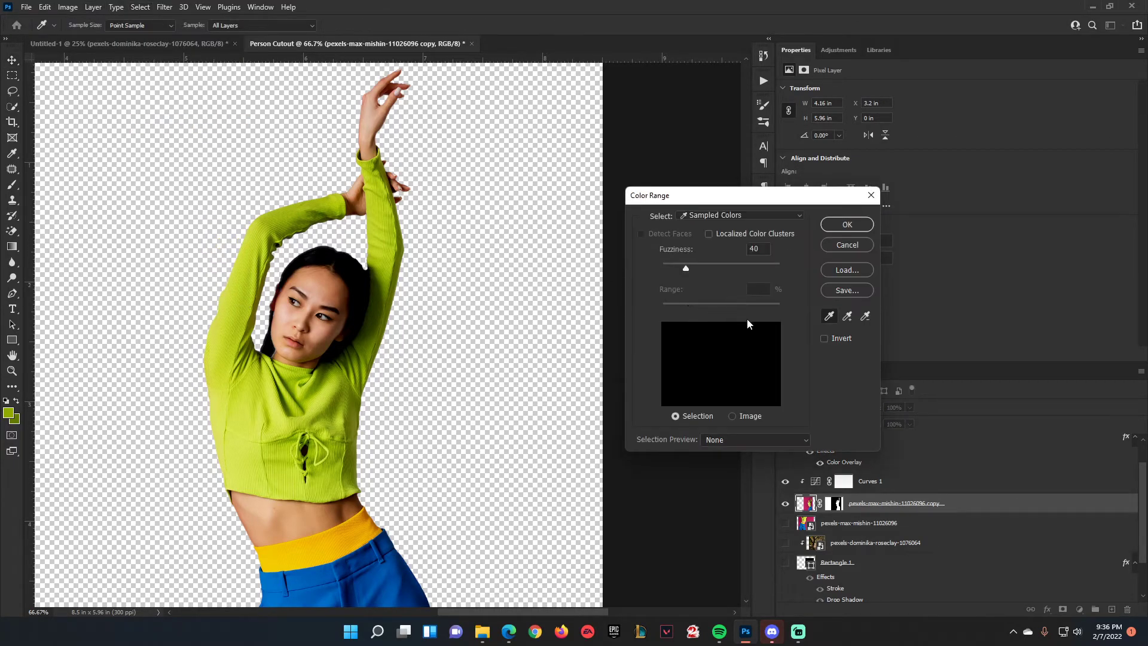
{"action": "left_click", "coordinate": [847, 316]}
{"action": "left_click", "coordinate": [293, 211]}
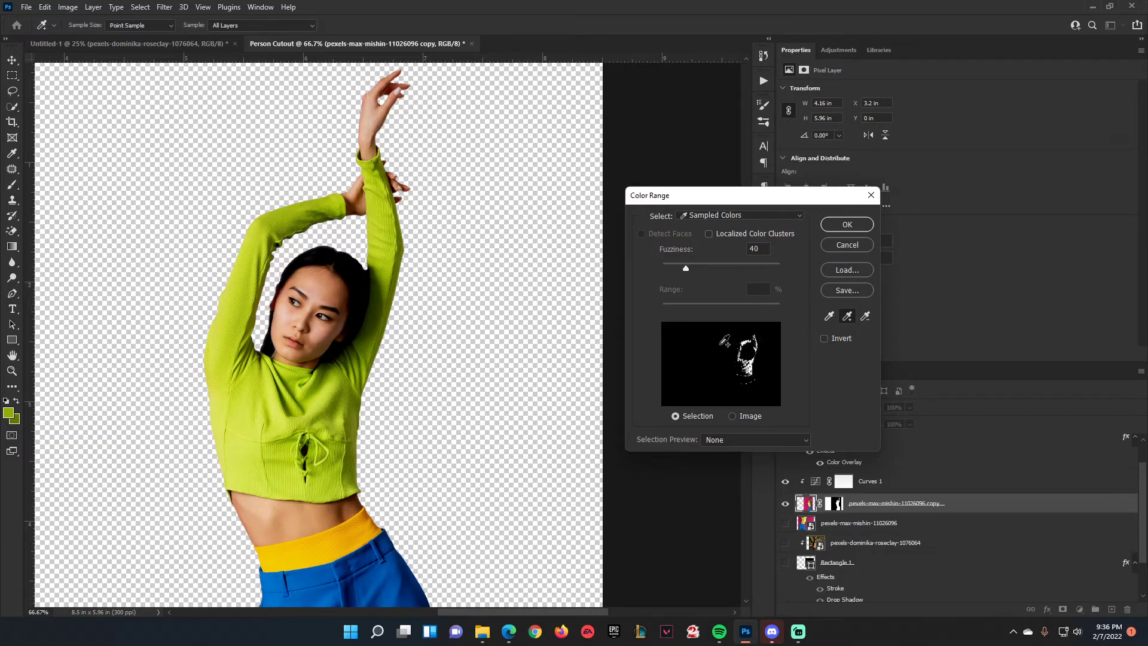
{"action": "left_click", "coordinate": [327, 204]}
{"action": "left_click", "coordinate": [262, 227]}
{"action": "left_click", "coordinate": [221, 357]}
{"action": "mouse_move", "coordinate": [332, 393]}
{"action": "left_mouse_down"}
{"action": "mouse_move", "coordinate": [372, 350]}
{"action": "mouse_move", "coordinate": [389, 270]}
{"action": "mouse_move", "coordinate": [375, 170]}
{"action": "mouse_move", "coordinate": [387, 252]}
{"action": "mouse_move", "coordinate": [337, 479]}
{"action": "mouse_move", "coordinate": [239, 470]}
{"action": "left_mouse_up"}
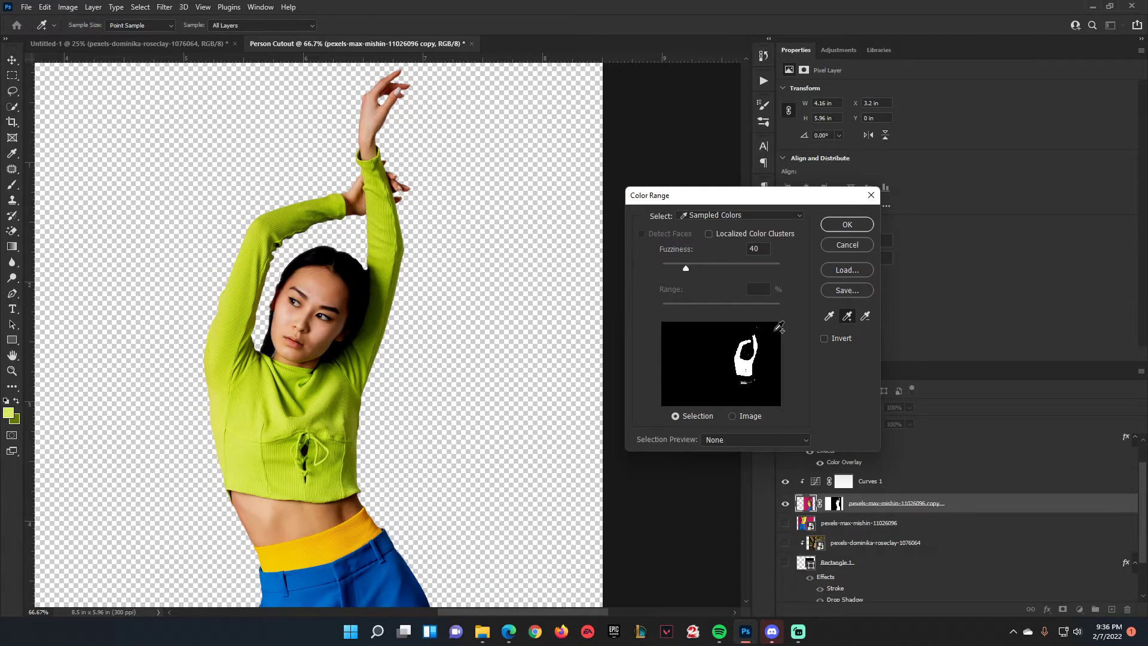
{"action": "left_click", "coordinate": [855, 228]}
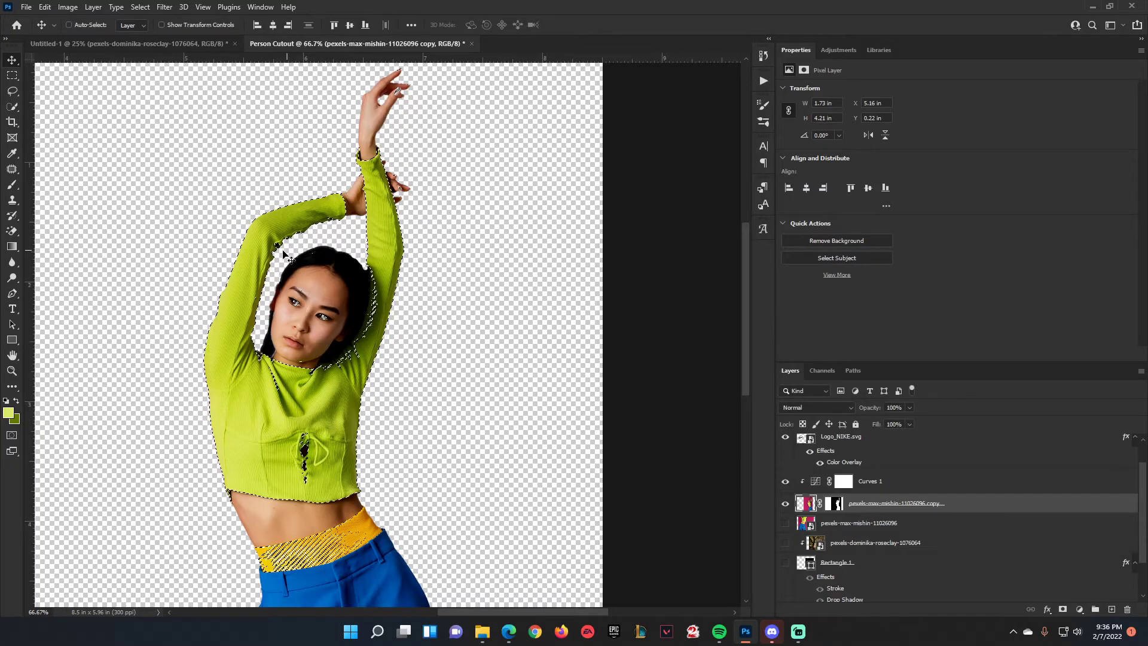
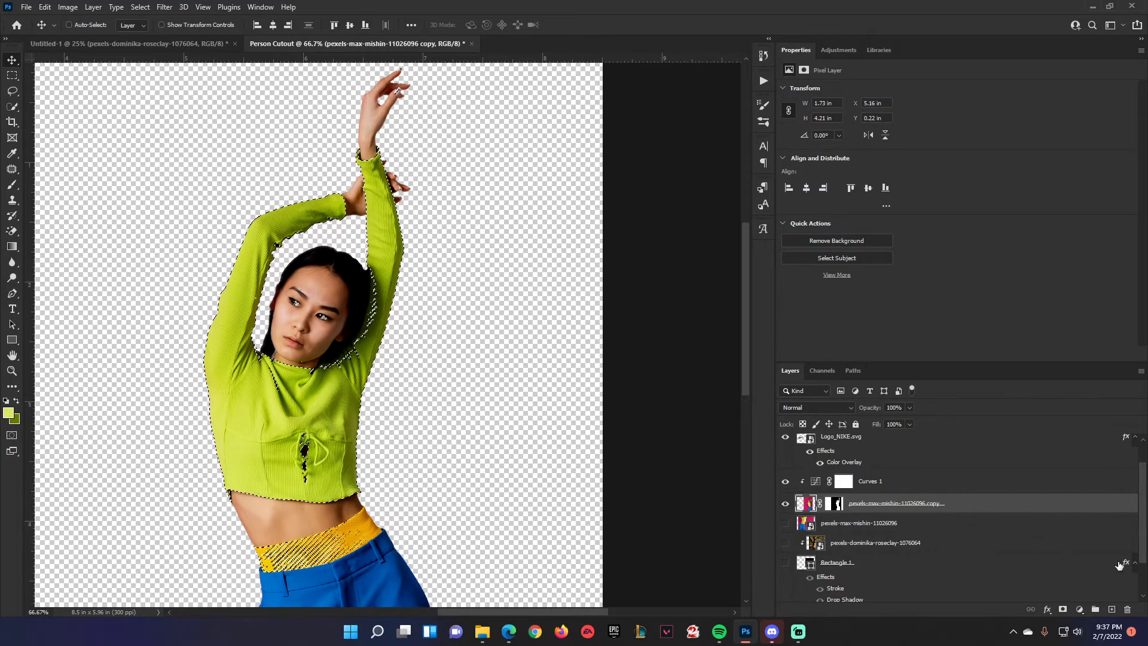
Step: Copy the selected green sweater from the cutout onto its own layer
{"action": "left_click", "coordinate": [1112, 610]}
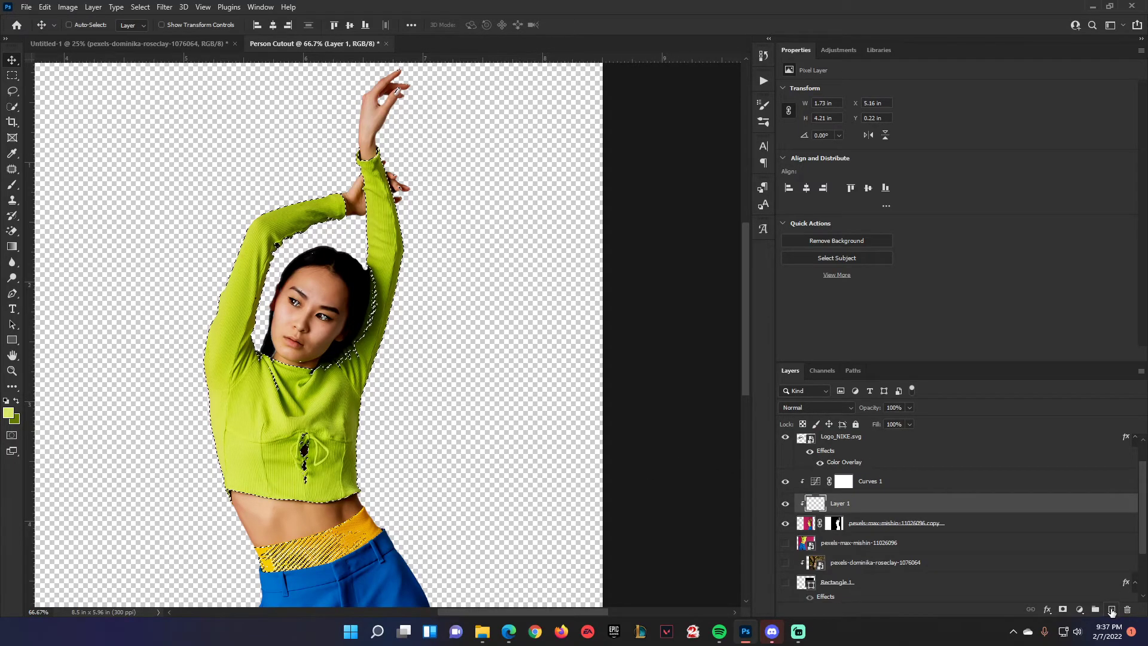
{"action": "key", "text": "ctrl+z"}
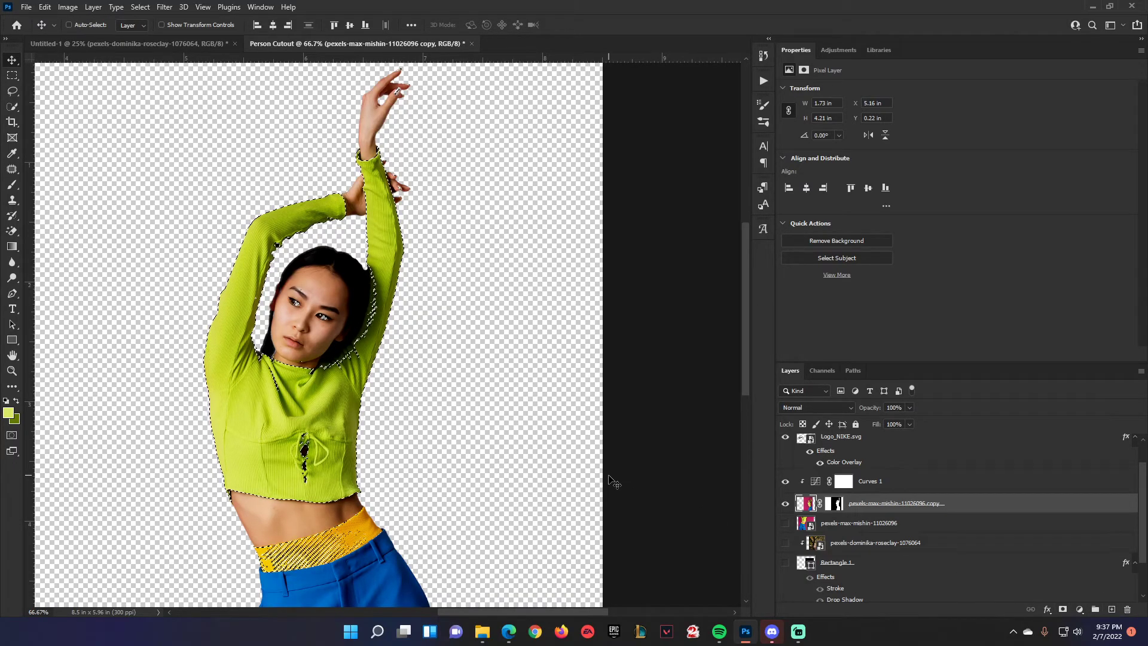
{"action": "key", "text": "ctrl+j"}
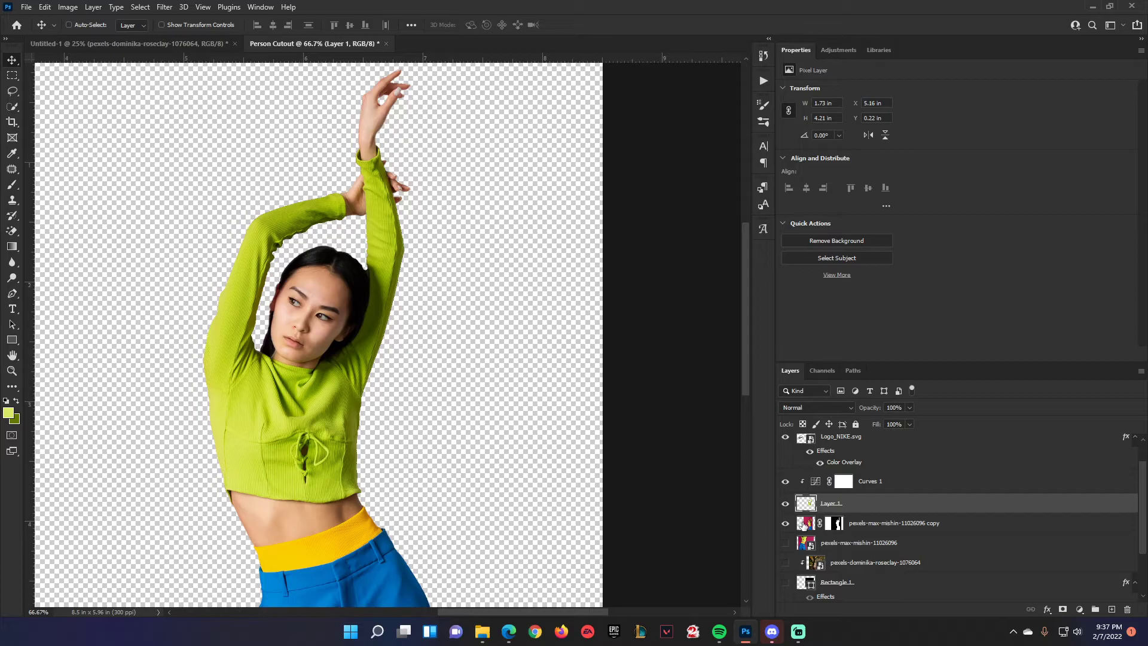
Step: Inspect the copied sweater with the woman's cutout hidden, then delete the copy and show the cutout again
{"action": "left_click", "coordinate": [785, 523]}
{"action": "left_click", "coordinate": [785, 505]}
{"action": "left_click", "coordinate": [785, 505]}
{"action": "left_click", "coordinate": [785, 506]}
{"action": "left_click", "coordinate": [785, 506]}
{"action": "left_click", "coordinate": [785, 505]}
{"action": "left_click", "coordinate": [785, 505]}
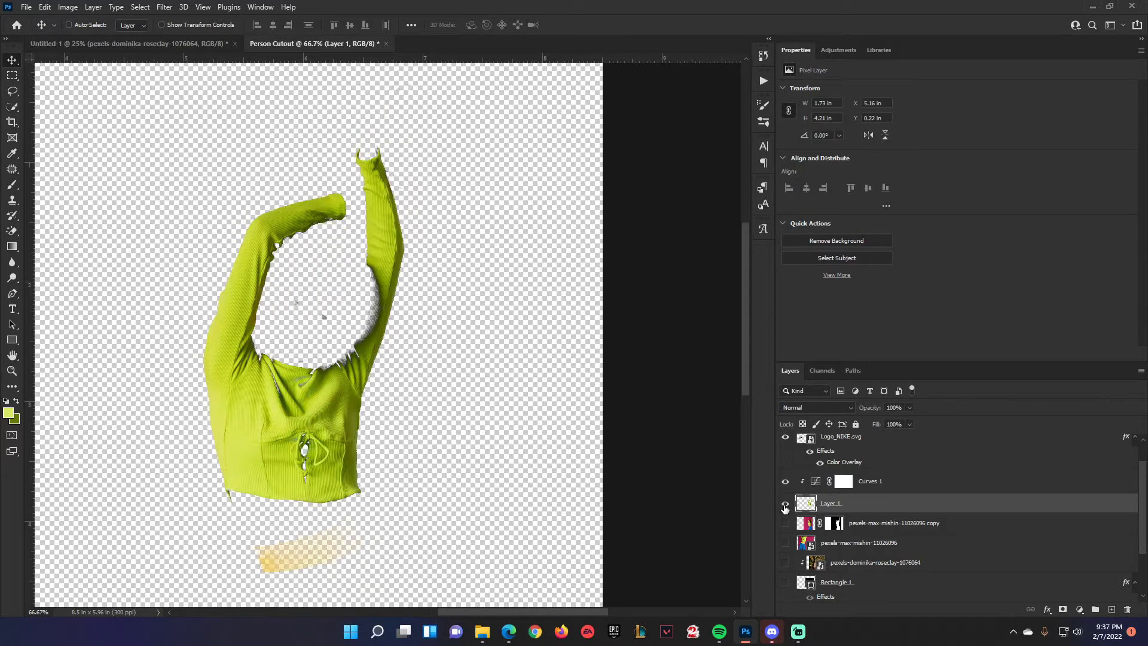
{"action": "left_click", "coordinate": [785, 505]}
{"action": "left_click", "coordinate": [785, 505]}
{"action": "left_click", "coordinate": [785, 505]}
{"action": "left_click", "coordinate": [785, 505]}
{"action": "key", "text": "Delete"}
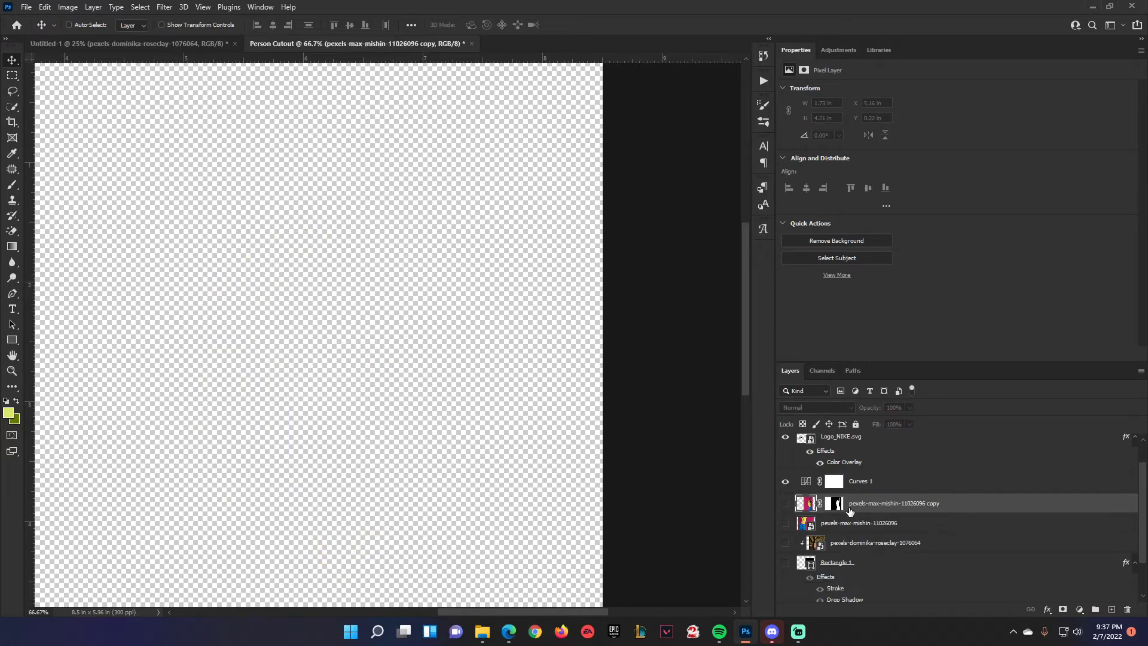
{"action": "left_click", "coordinate": [785, 504]}
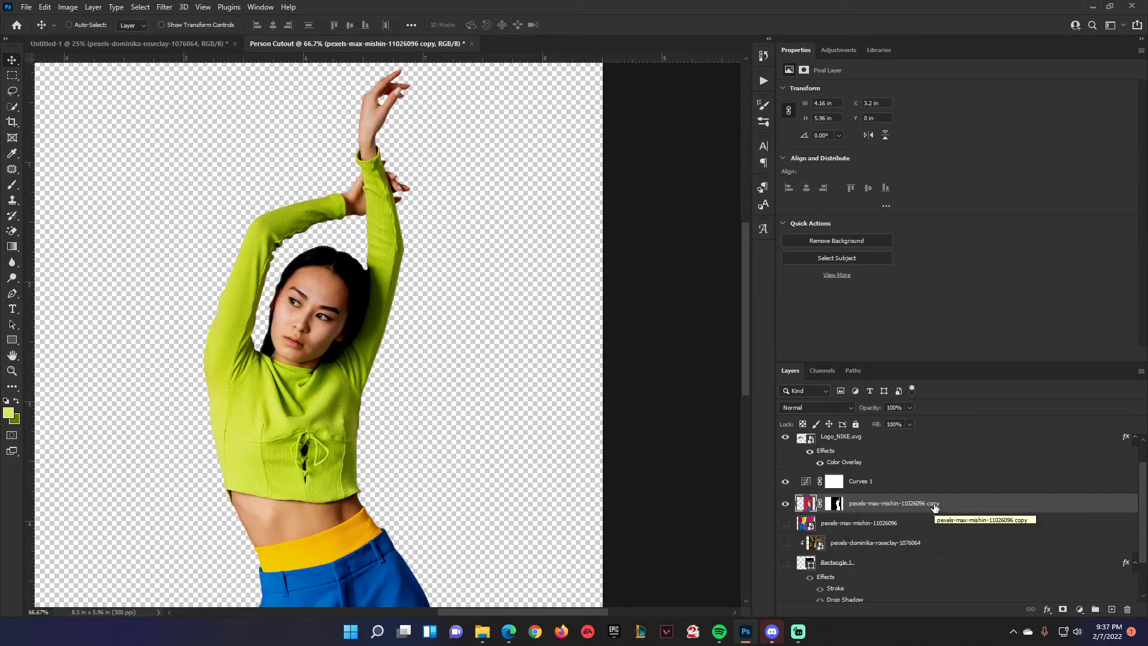
Step: Duplicate the woman's masked cutout layer, pexels-max-mishin-11026096 copy
{"action": "key", "text": "ctrl"}
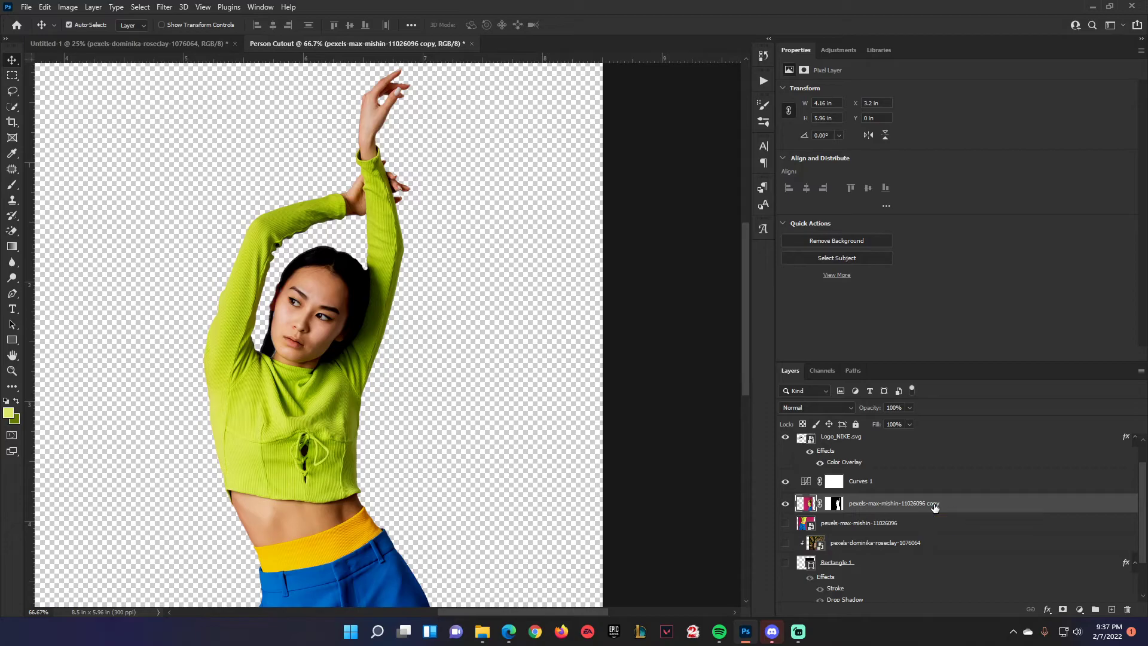
{"action": "key", "text": "ctrl+j"}
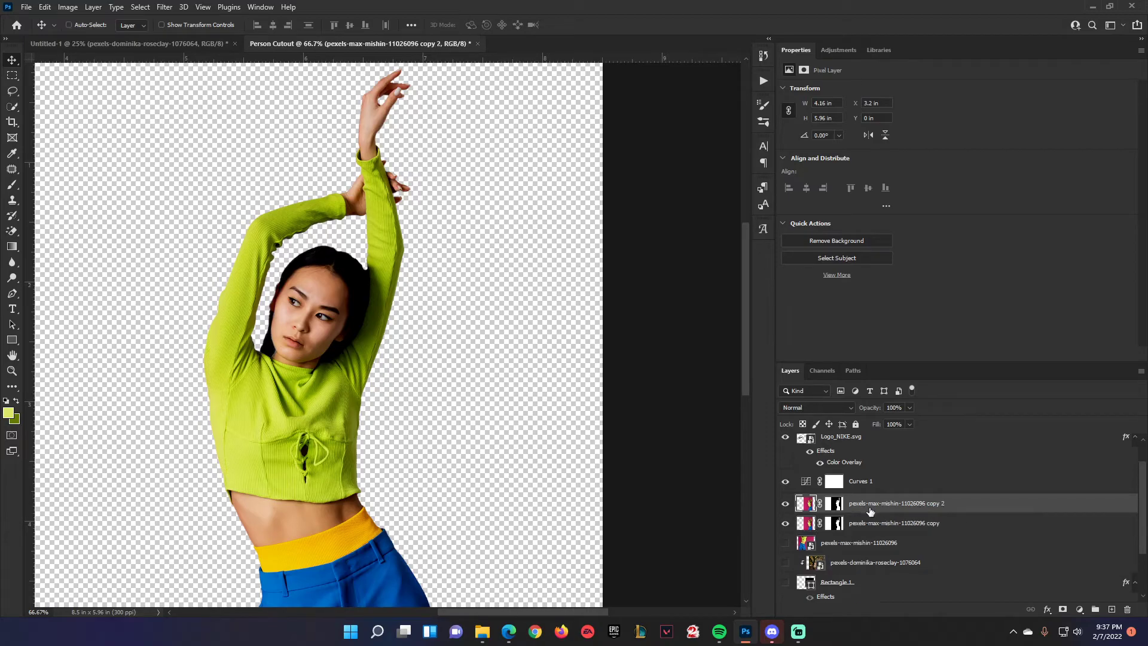
{"action": "right_click", "coordinate": [871, 510]}
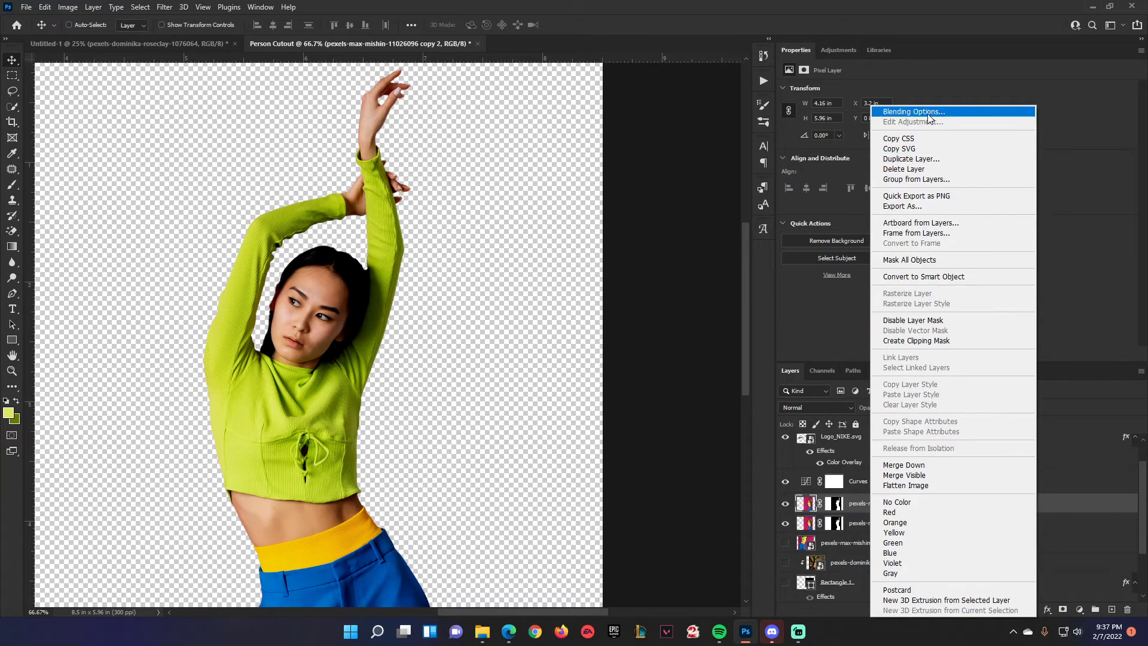
{"action": "left_click", "coordinate": [853, 514]}
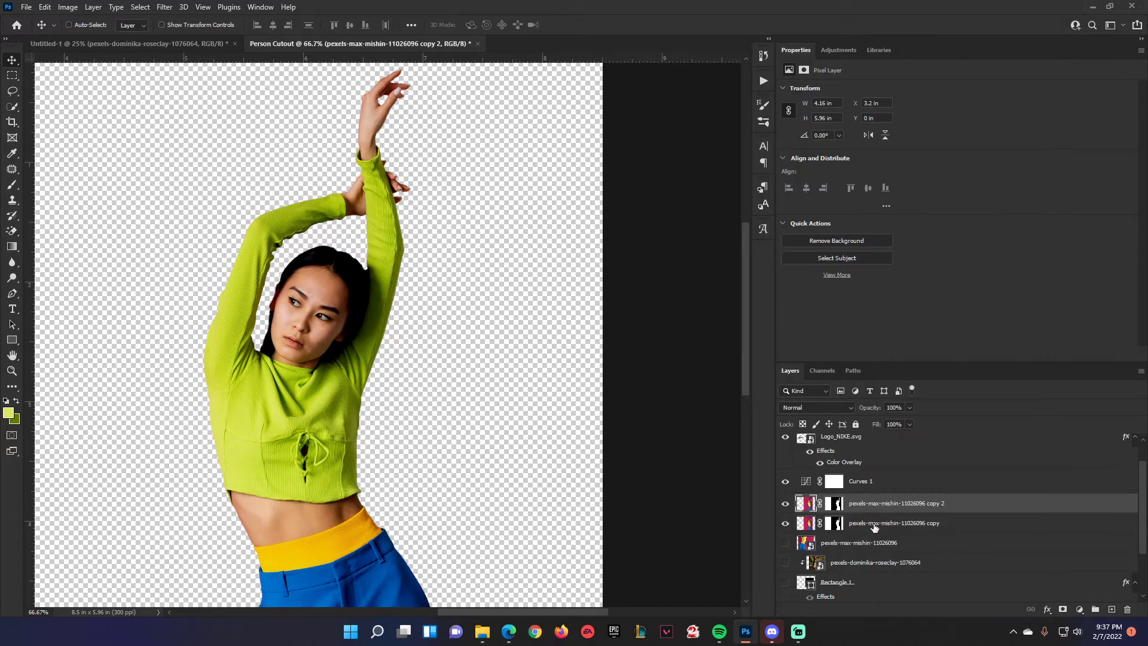
Step: Rename the lower cutout layer Original Girl and the duplicate above it Shirt
{"action": "double_click", "coordinate": [874, 524]}
{"action": "type", "text": "Original G"}
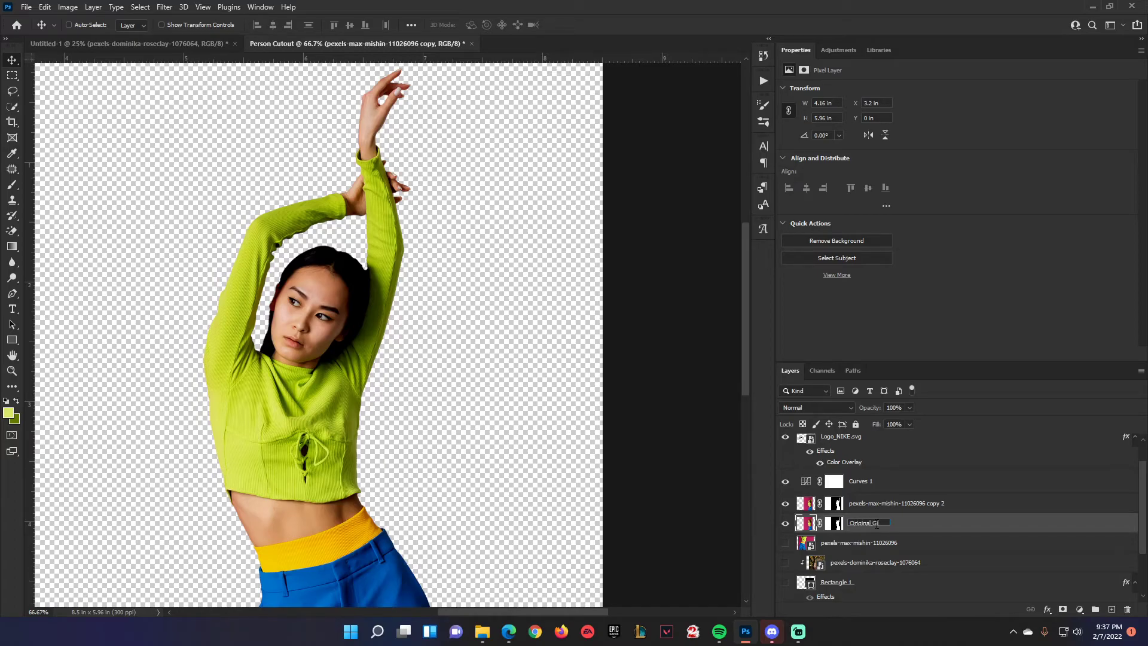
{"action": "left_click", "coordinate": [918, 505]}
{"action": "double_click", "coordinate": [892, 504]}
{"action": "type", "text": "Shir"}
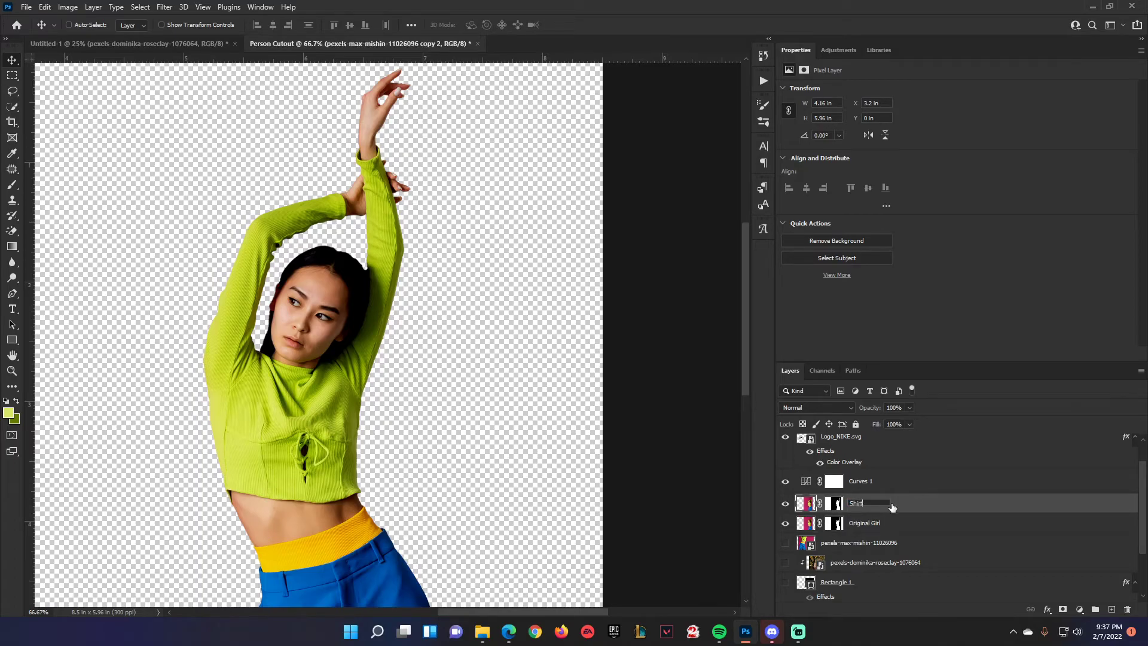
{"action": "type", "text": "t"}
{"action": "key", "text": "Return"}
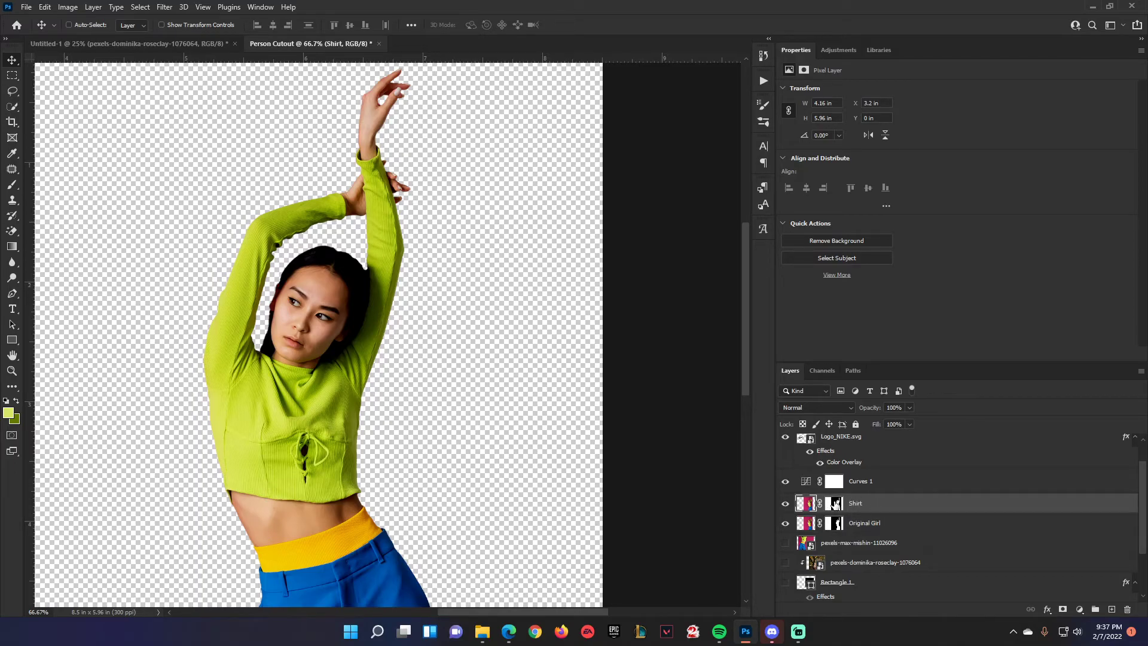
Step: Apply the layer mask of the Shirt layer permanently to its pixels
{"action": "right_click", "coordinate": [835, 504]}
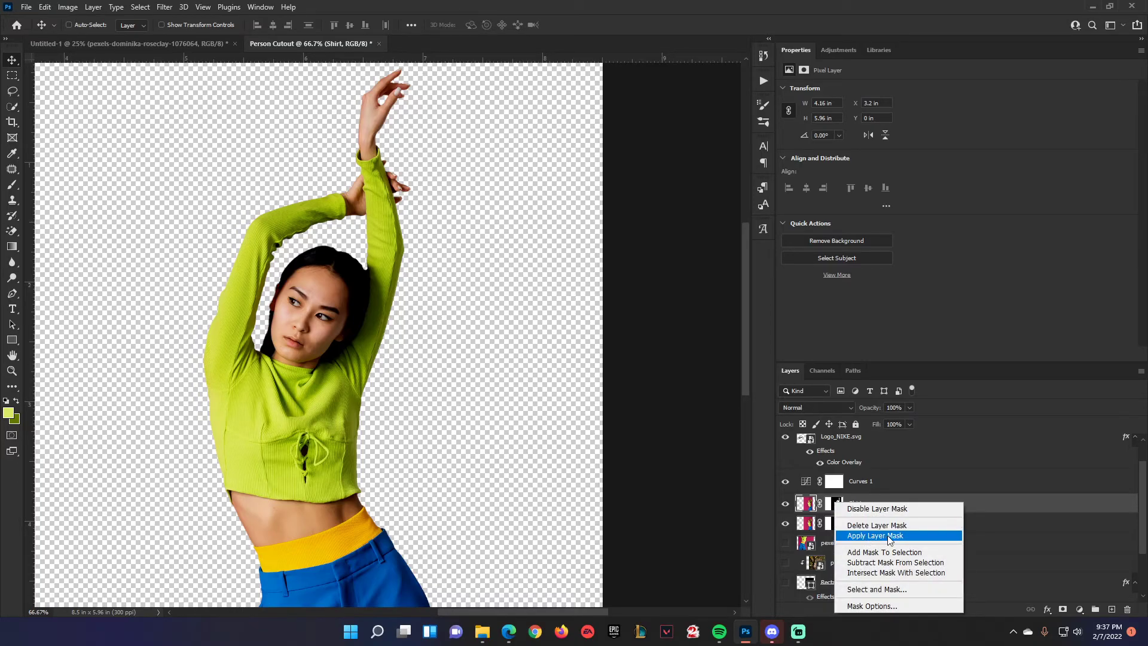
{"action": "left_click", "coordinate": [969, 502]}
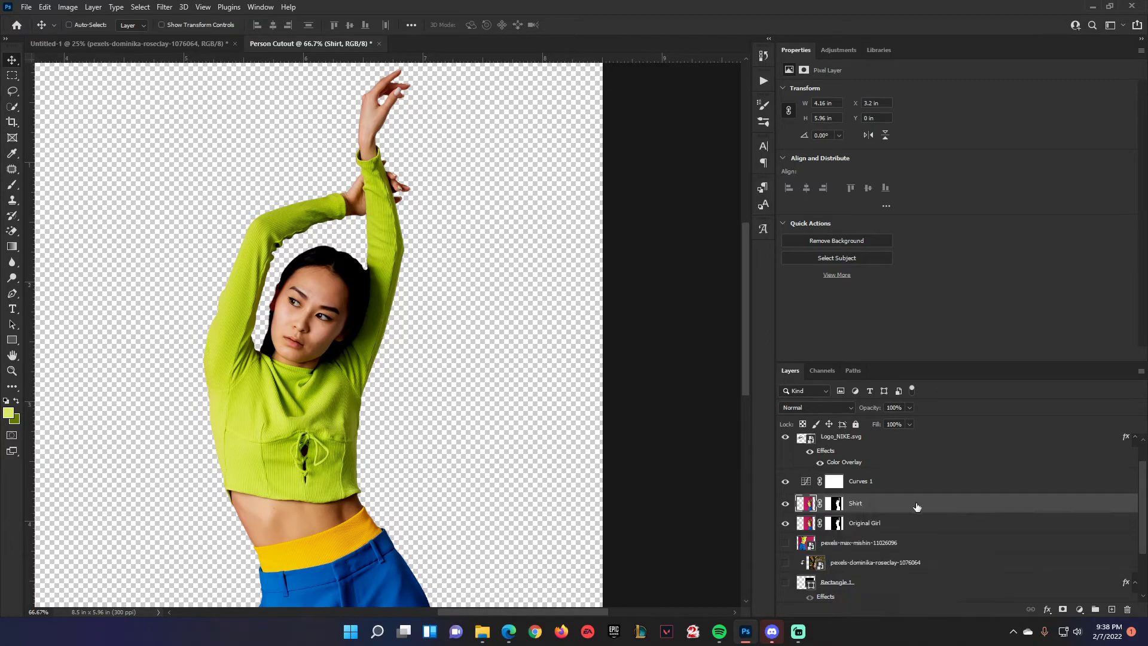
{"action": "right_click", "coordinate": [837, 505]}
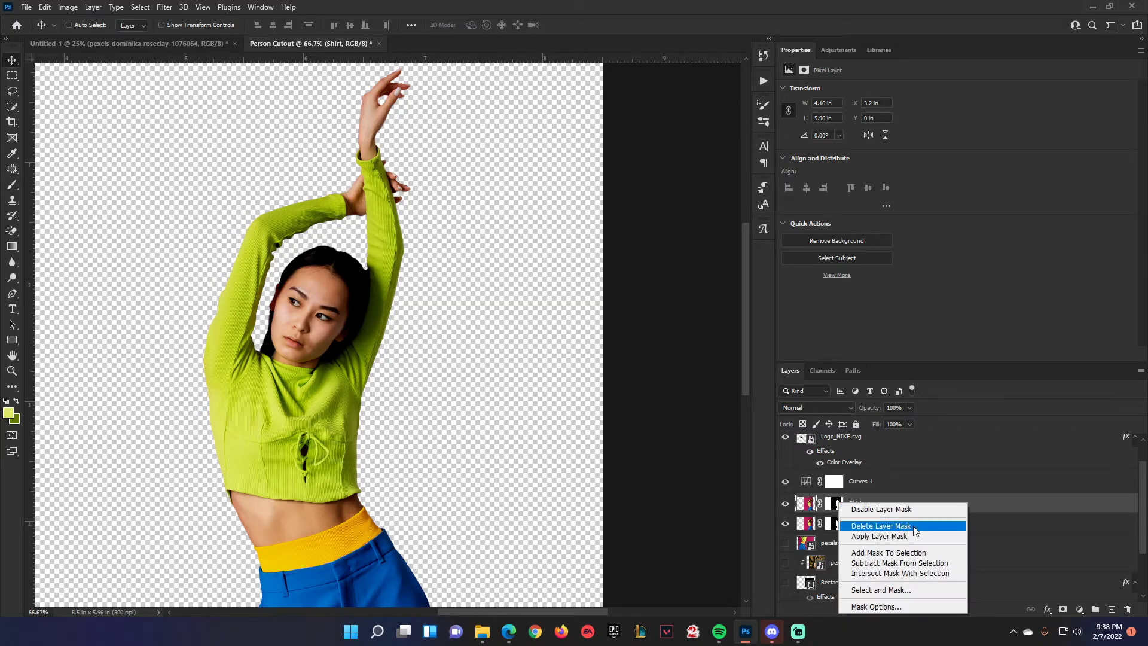
{"action": "left_click", "coordinate": [891, 536]}
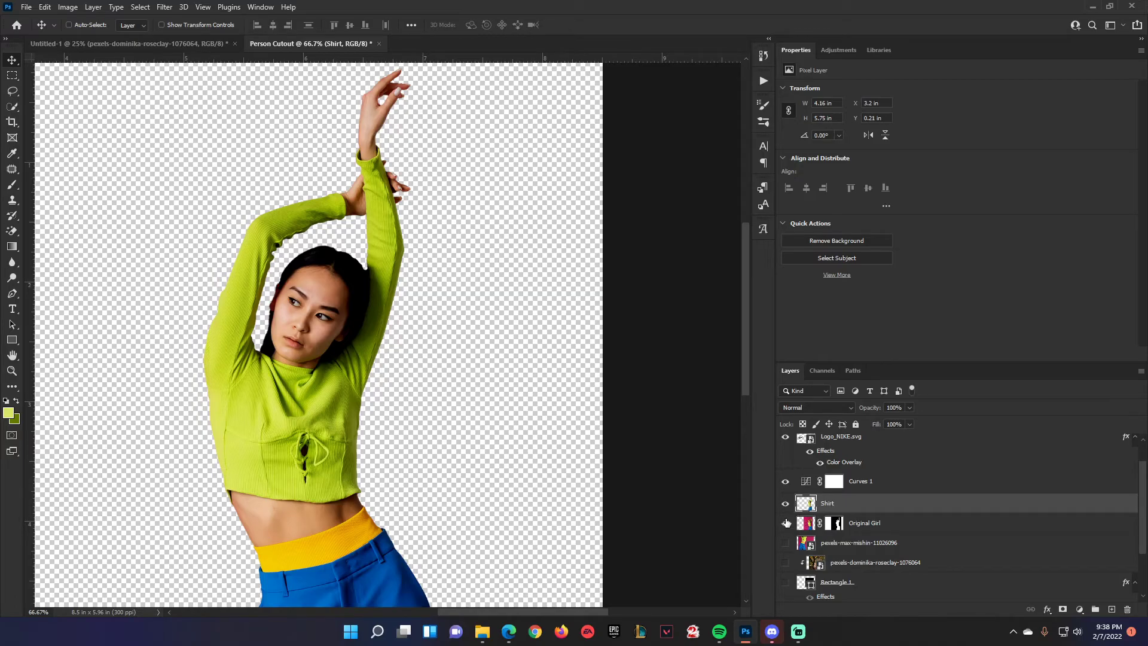
{"action": "left_click", "coordinate": [139, 9]}
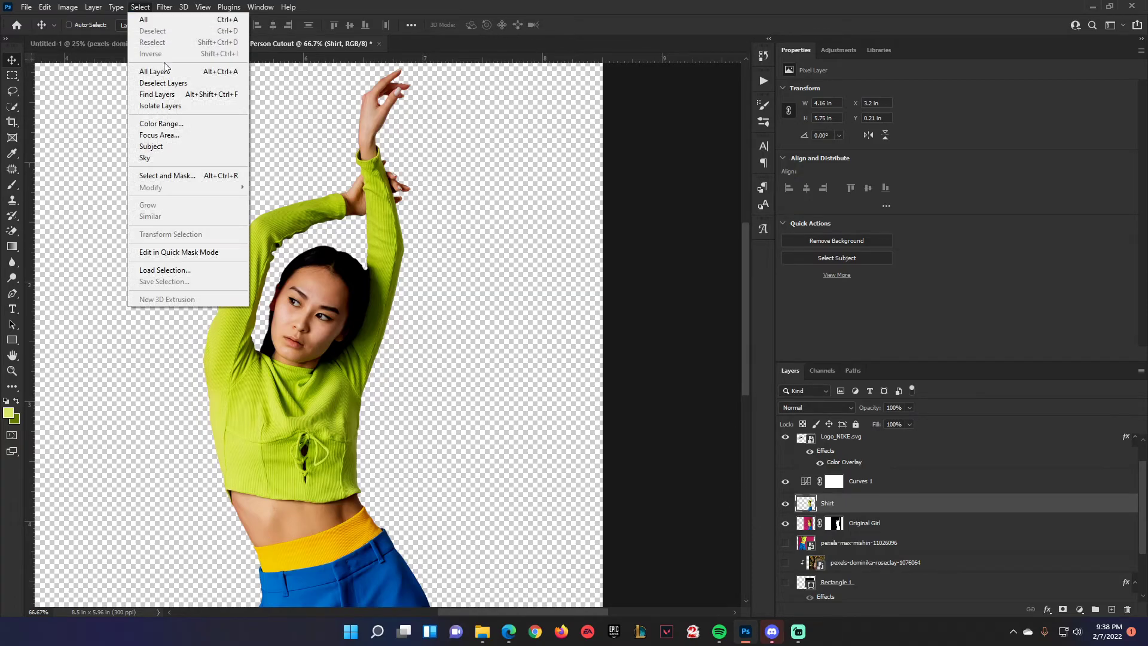
{"action": "left_click", "coordinate": [196, 127]}
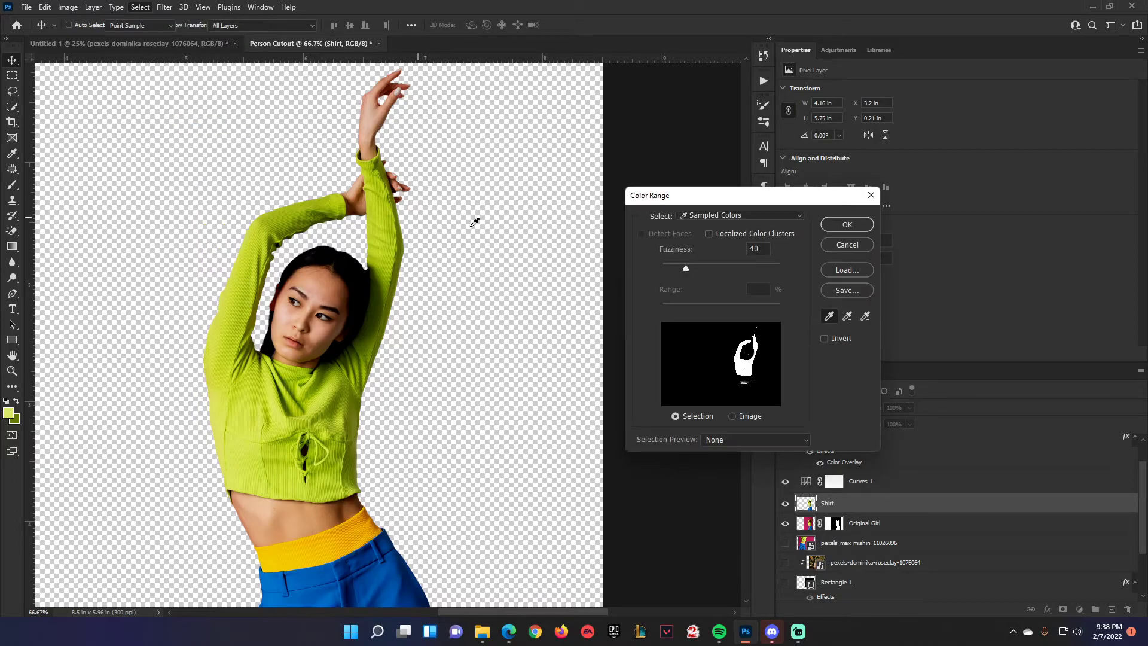
{"action": "left_click", "coordinate": [855, 246]}
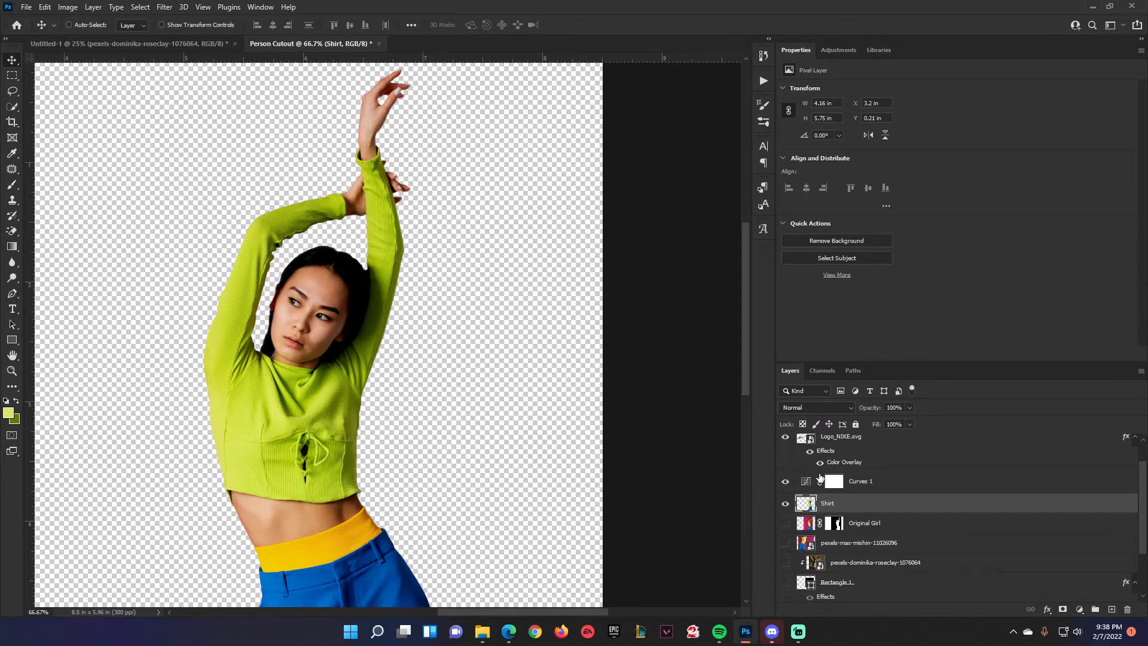
Step: Select the sweater's greens on the Shirt layer with Color Range at fuzziness 40, adding sleeve samples, and mask the layer to that selection
{"action": "left_click", "coordinate": [139, 7]}
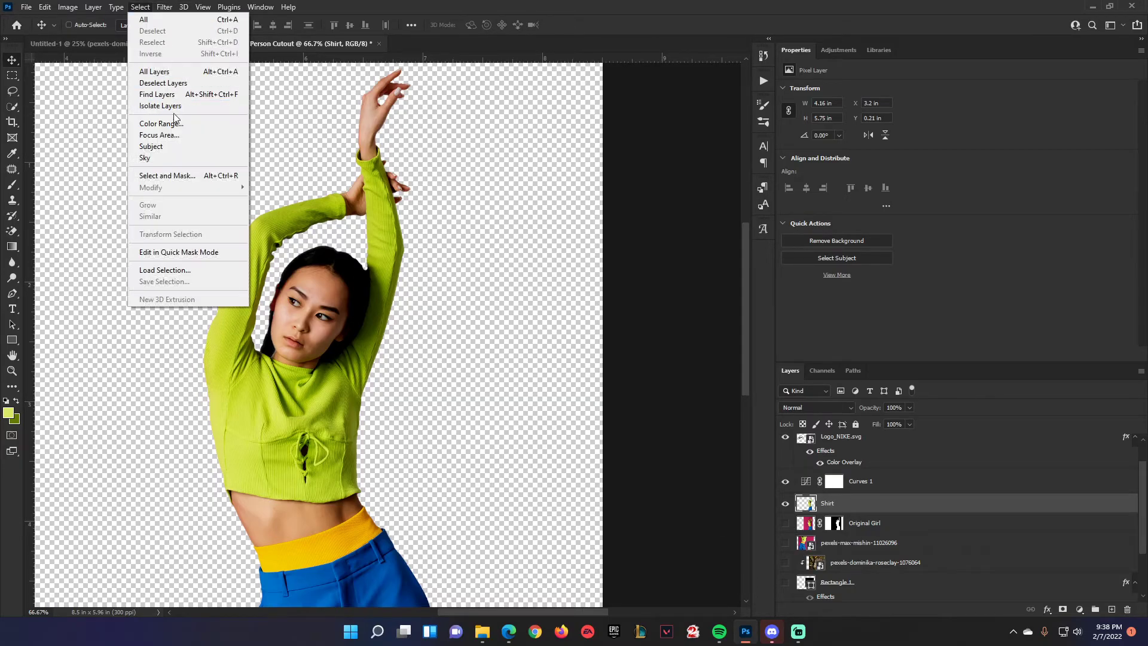
{"action": "left_click", "coordinate": [179, 125]}
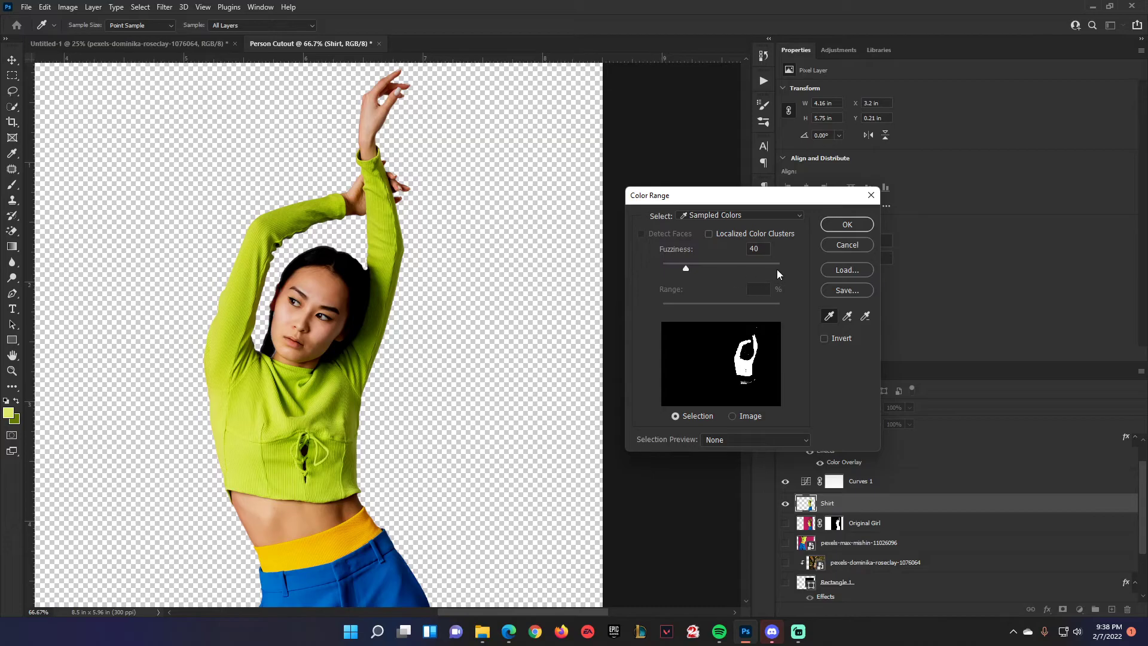
{"action": "left_click", "coordinate": [848, 316]}
{"action": "left_click", "coordinate": [321, 211]}
{"action": "left_click", "coordinate": [287, 221]}
{"action": "left_click", "coordinate": [376, 304]}
{"action": "left_click", "coordinate": [381, 307]}
{"action": "left_click", "coordinate": [848, 225]}
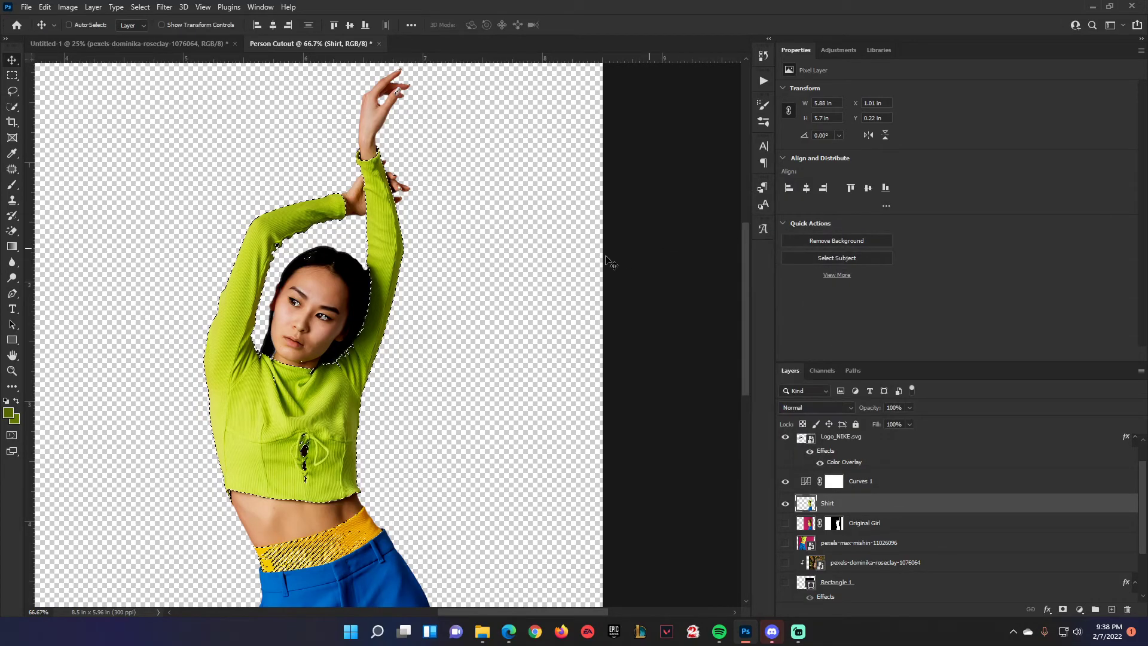
{"action": "left_click", "coordinate": [1063, 610]}
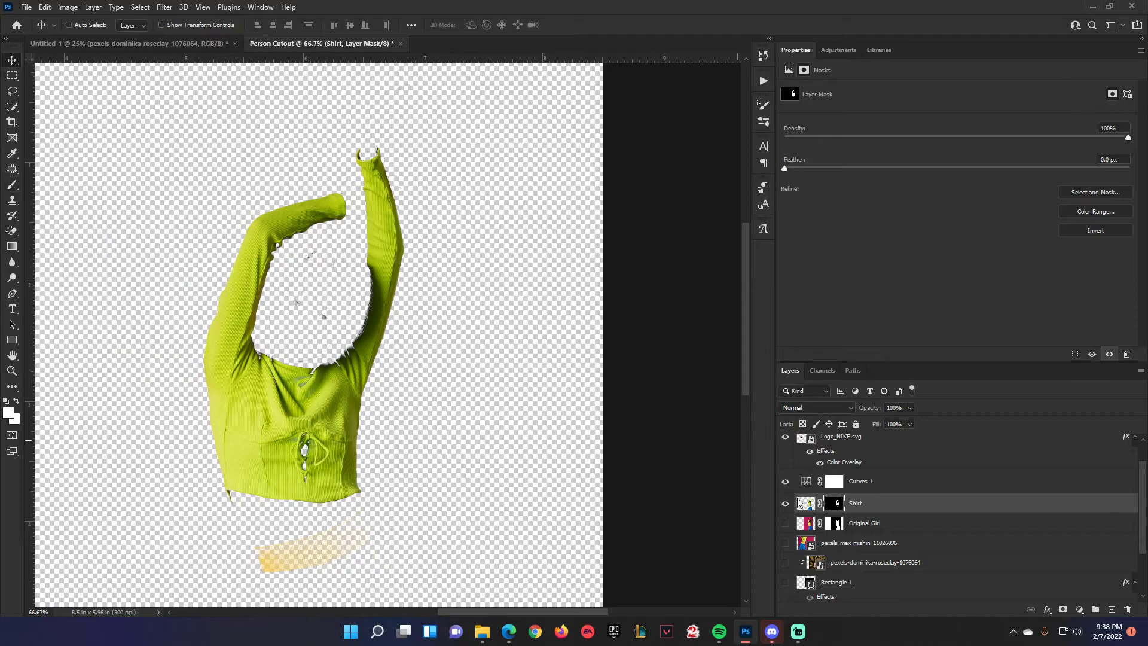
Step: Refine the Shirt mask in Select and Mask, brushing away leftovers at the face, hands and waistband, and output a New Layer with Layer Mask
{"action": "right_click", "coordinate": [837, 508]}
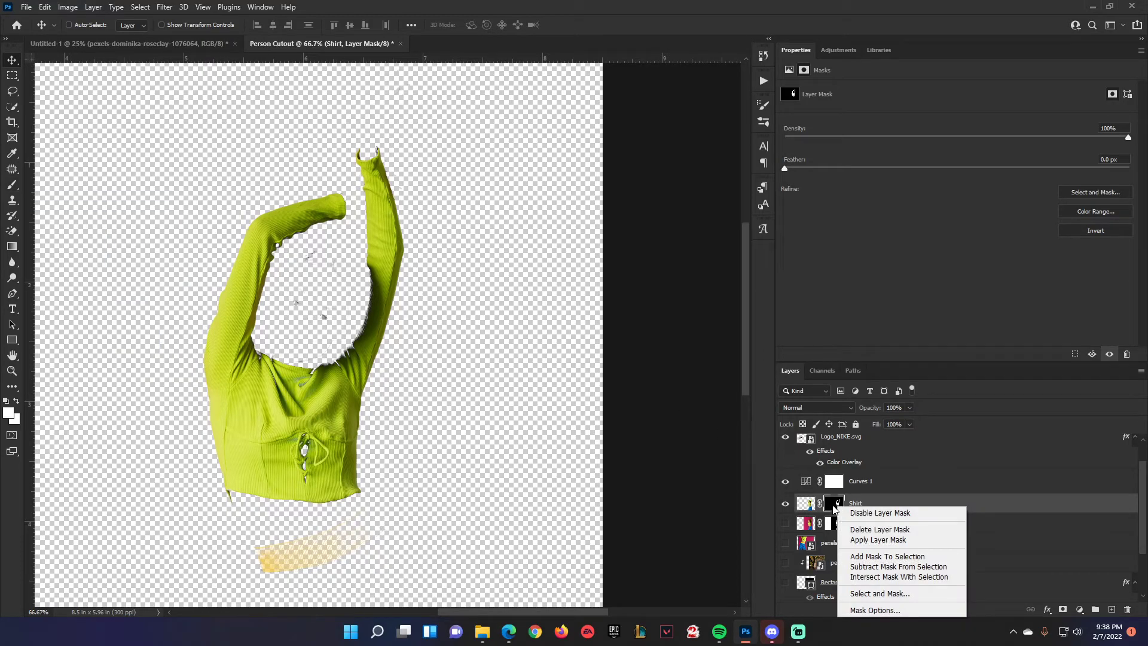
{"action": "left_click", "coordinate": [875, 595]}
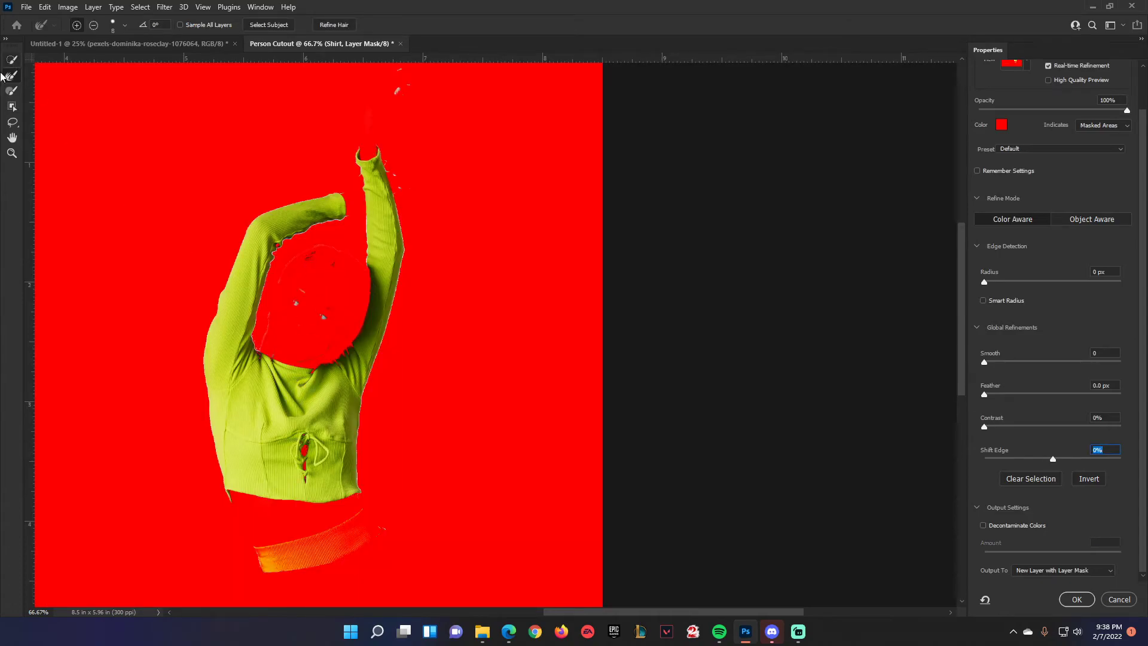
{"action": "left_click", "coordinate": [12, 92]}
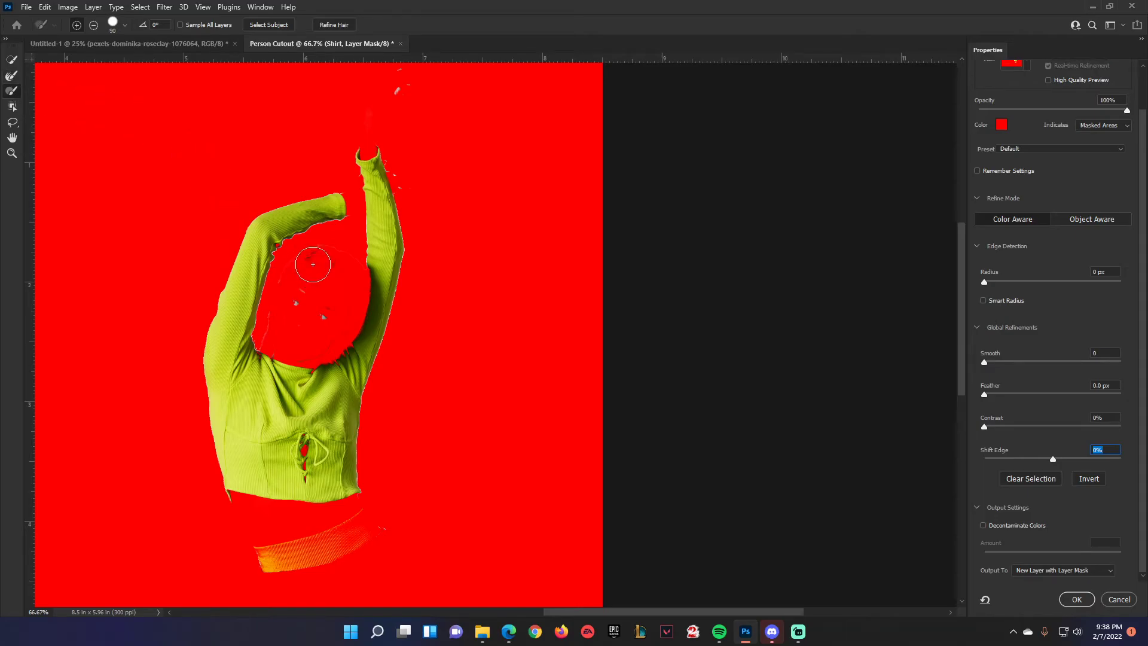
{"action": "left_click", "coordinate": [312, 263]}
{"action": "key", "text": "ctrl+z"}
{"action": "key", "text": "x"}
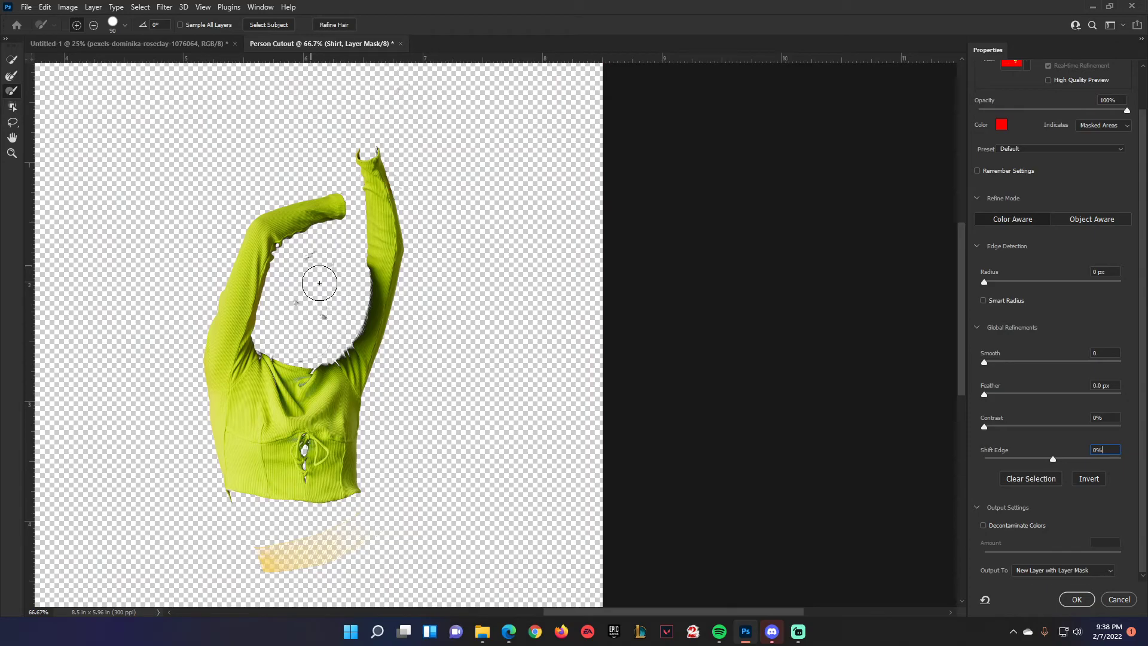
{"action": "key", "text": "x"}
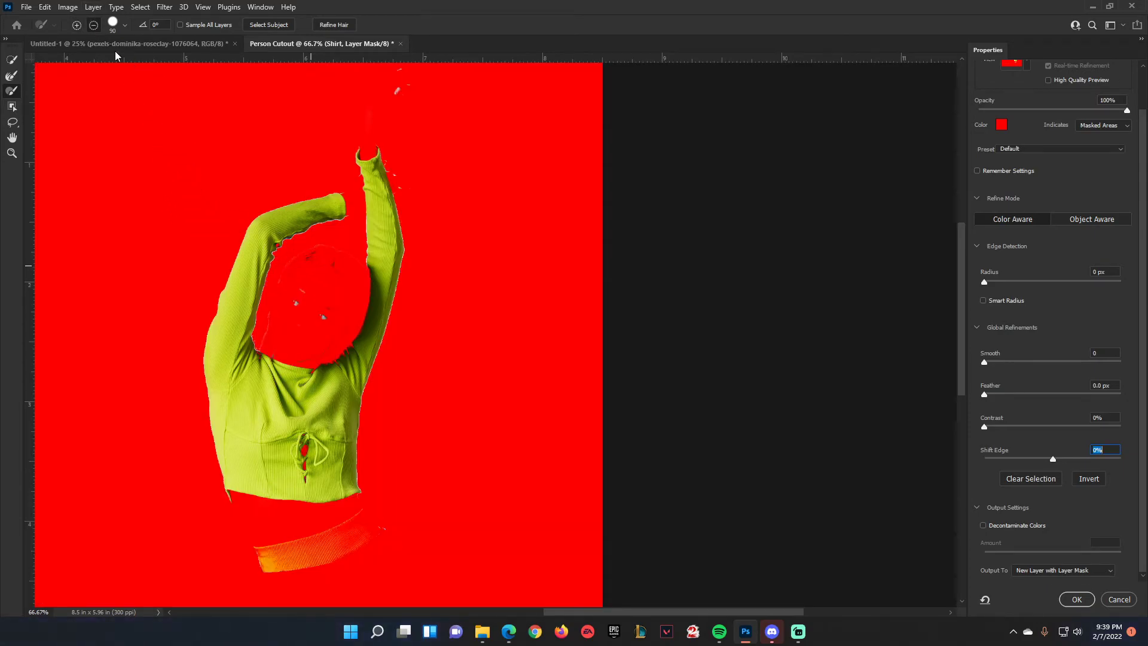
{"action": "mouse_move", "coordinate": [333, 308]}
{"action": "left_mouse_down"}
{"action": "mouse_move", "coordinate": [309, 350]}
{"action": "mouse_move", "coordinate": [275, 333]}
{"action": "mouse_move", "coordinate": [301, 294]}
{"action": "mouse_move", "coordinate": [298, 274]}
{"action": "mouse_move", "coordinate": [337, 243]}
{"action": "left_mouse_up"}
{"action": "mouse_move", "coordinate": [406, 165]}
{"action": "left_mouse_down"}
{"action": "mouse_move", "coordinate": [387, 73]}
{"action": "mouse_move", "coordinate": [335, 138]}
{"action": "mouse_move", "coordinate": [336, 172]}
{"action": "mouse_move", "coordinate": [347, 137]}
{"action": "mouse_move", "coordinate": [251, 186]}
{"action": "left_mouse_up"}
{"action": "mouse_move", "coordinate": [242, 556]}
{"action": "left_mouse_down"}
{"action": "mouse_move", "coordinate": [391, 505]}
{"action": "mouse_move", "coordinate": [259, 565]}
{"action": "mouse_move", "coordinate": [308, 561]}
{"action": "mouse_move", "coordinate": [429, 511]}
{"action": "left_mouse_up"}
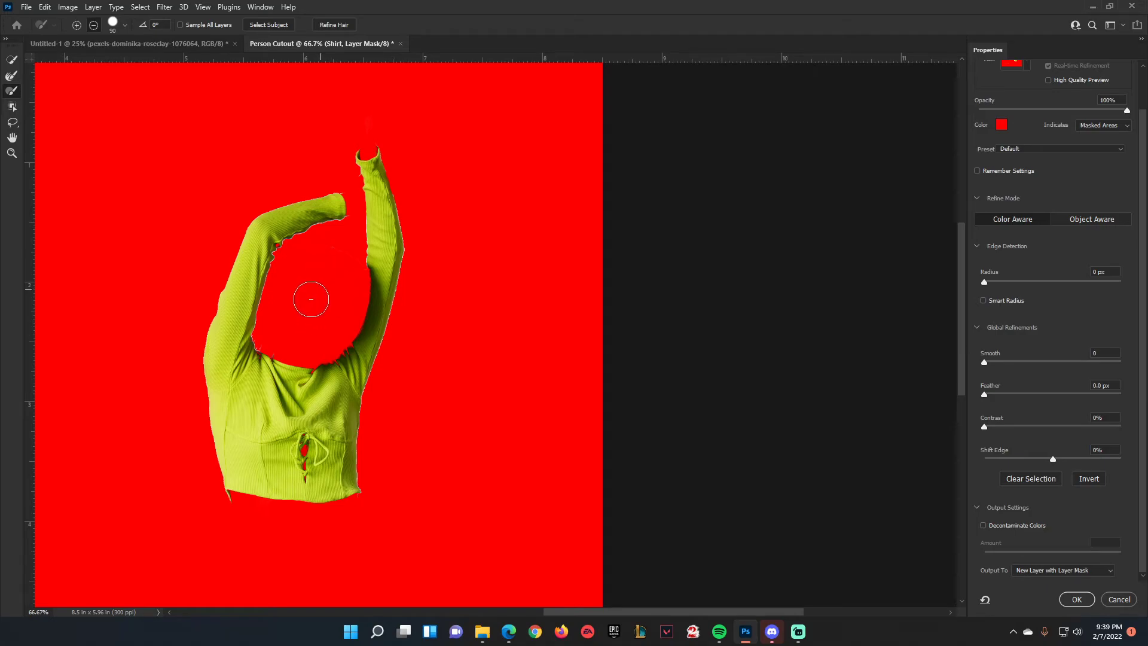
{"action": "left_click", "coordinate": [1071, 598]}
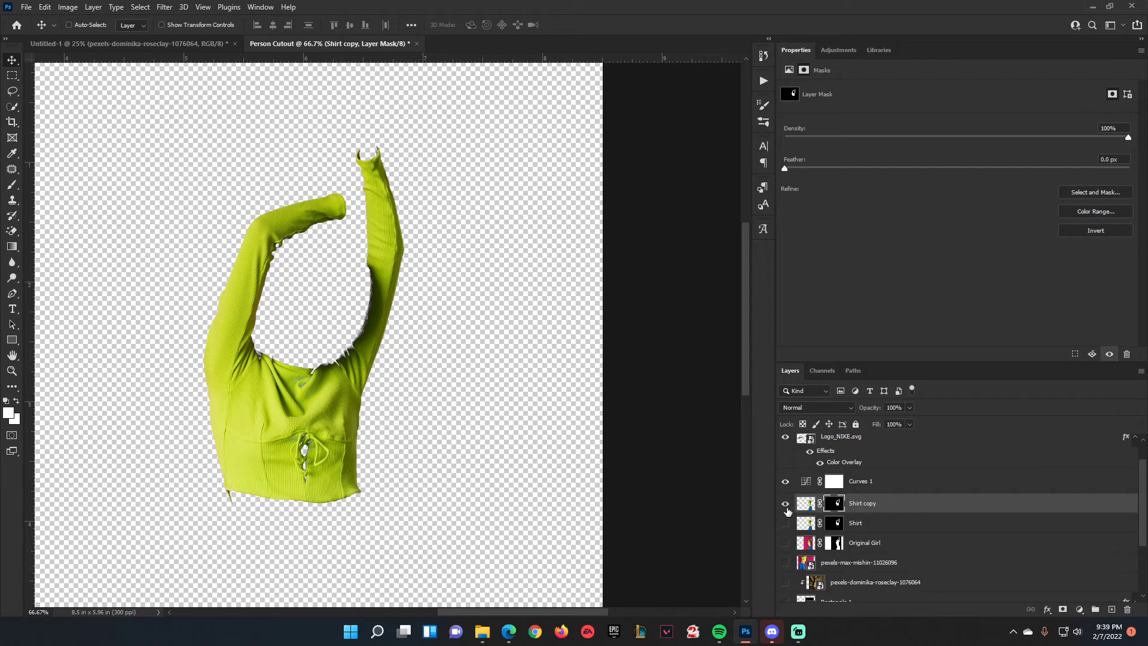
Step: Try Curves 1 below the Shirt layer, clipped to Original Girl, then move it back above Shirt copy
{"action": "left_click", "coordinate": [786, 505]}
{"action": "left_click", "coordinate": [786, 504]}
{"action": "left_click_drag", "start_coordinate": [868, 484], "coordinate": [878, 527]}
{"action": "right_click", "coordinate": [870, 525]}
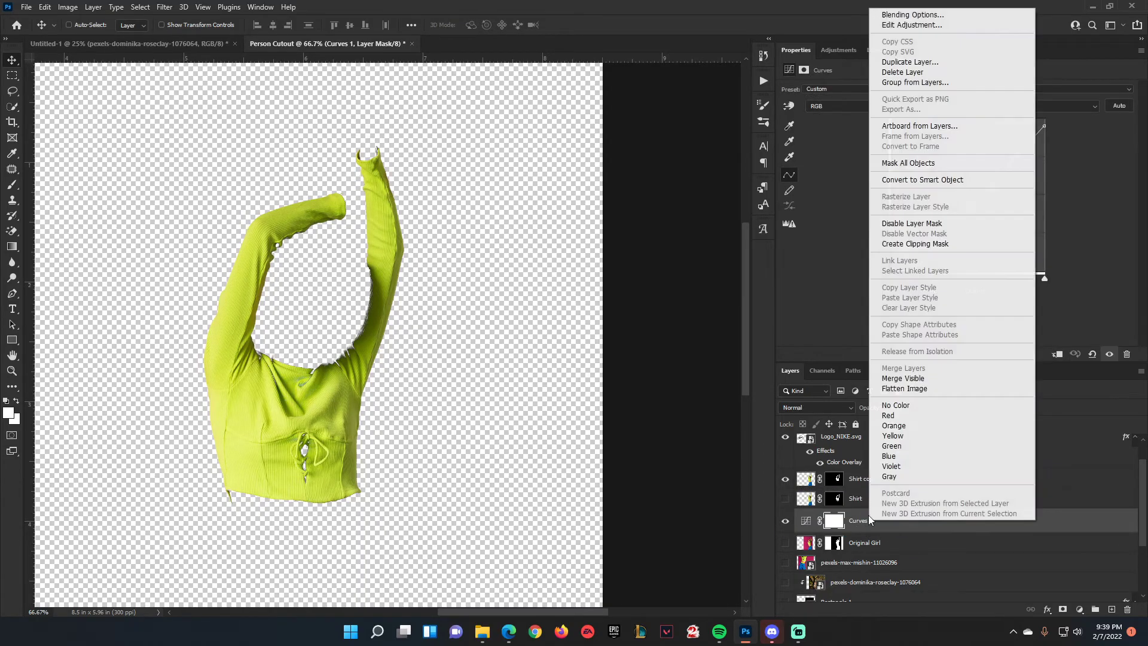
{"action": "left_click", "coordinate": [1016, 243]}
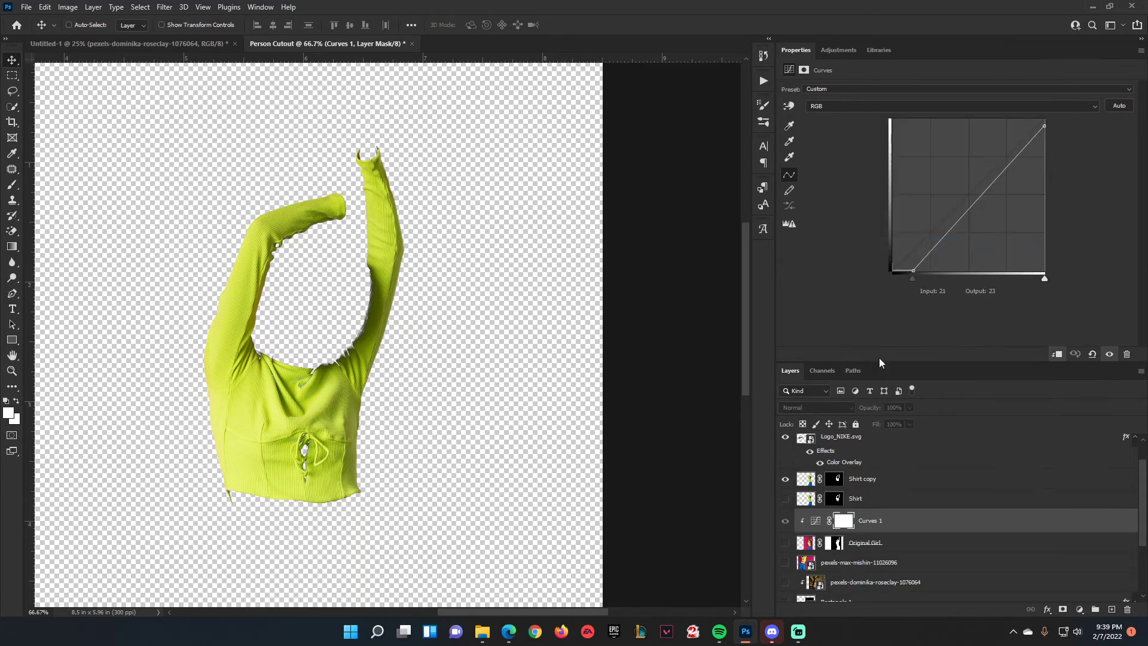
{"action": "left_click_drag", "start_coordinate": [877, 521], "coordinate": [872, 482]}
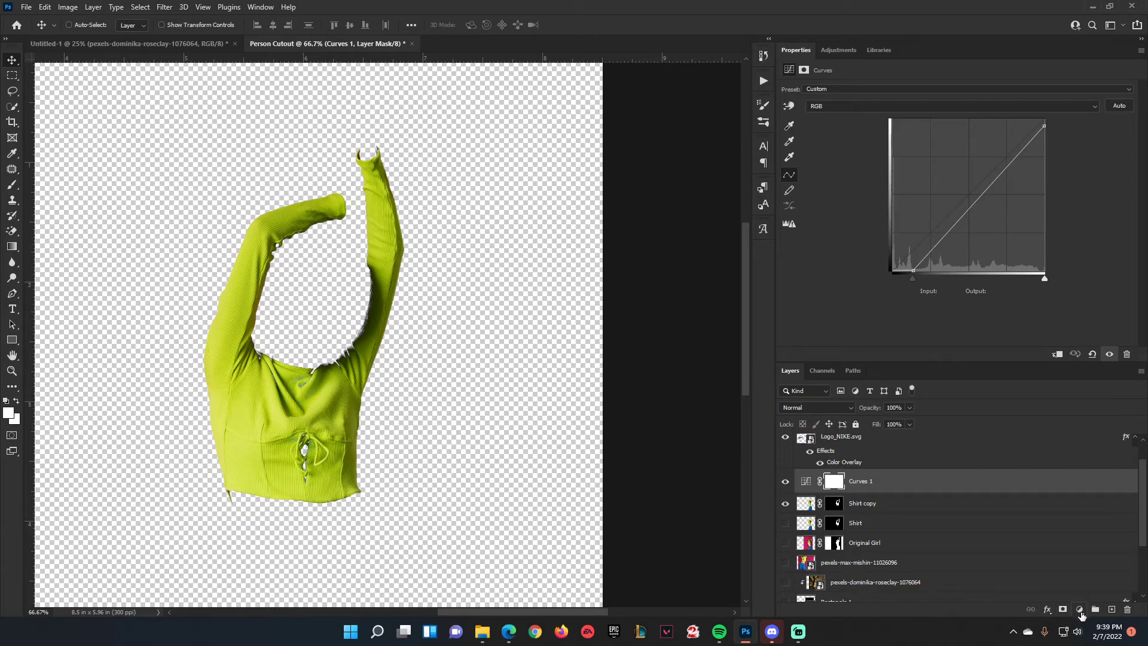
Step: Add a Hue/Saturation adjustment layer above Curves 1 and set its hue to -68 for a red sweater
{"action": "left_click", "coordinate": [1079, 609]}
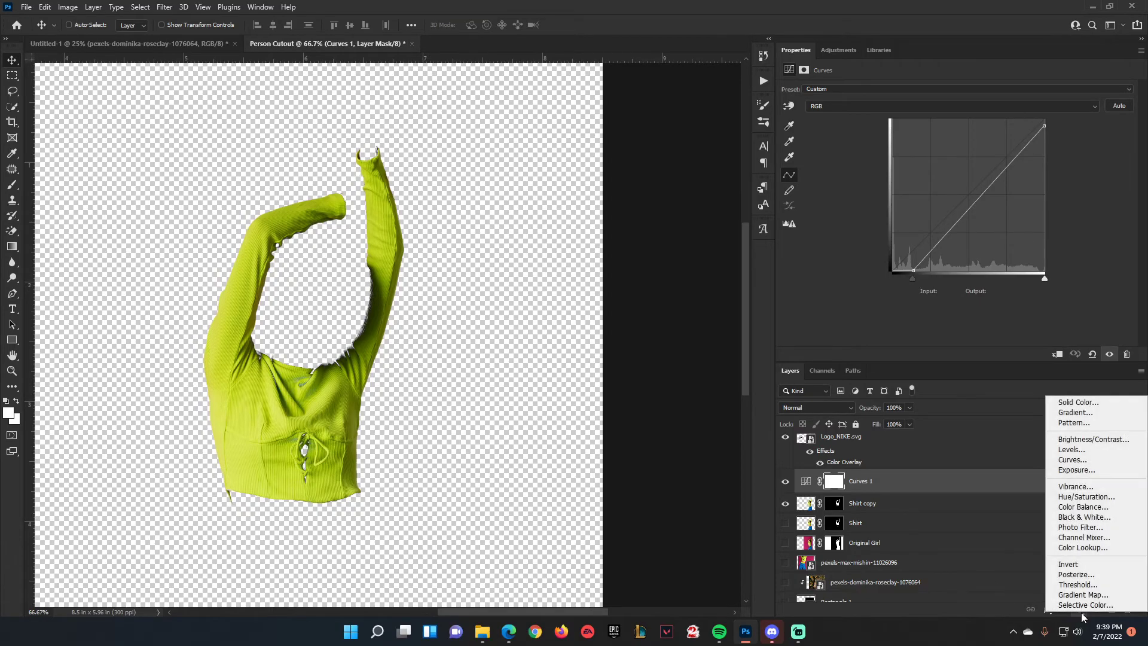
{"action": "left_click", "coordinate": [1092, 498]}
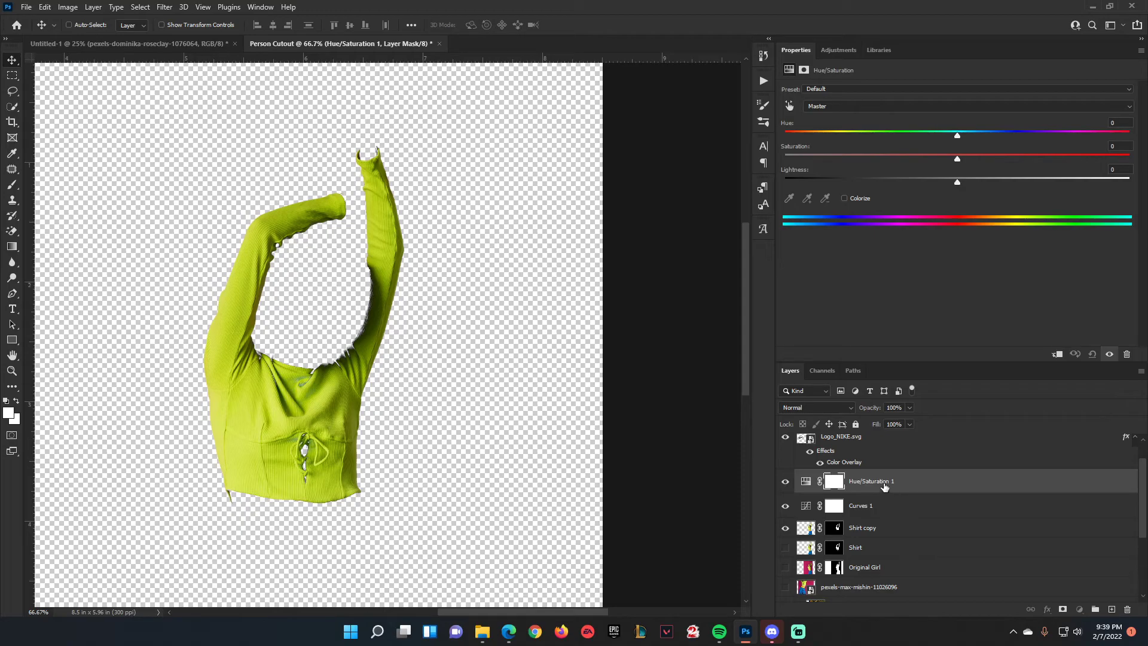
{"action": "left_click_drag", "start_coordinate": [957, 139], "coordinate": [863, 138]}
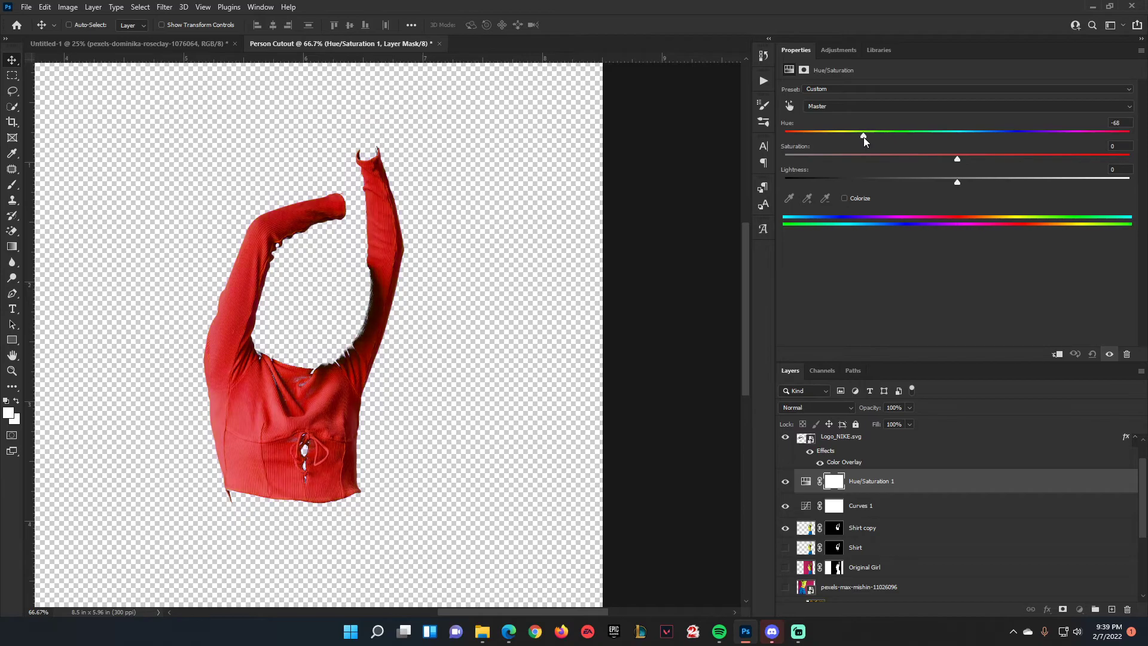
Step: Paint white with a brush on the Shirt copy mask to fill the holes in the sweater's chest folds and around the lacing
{"action": "key", "text": "ctrl+plus"}
{"action": "key", "text": "ctrl+plus"}
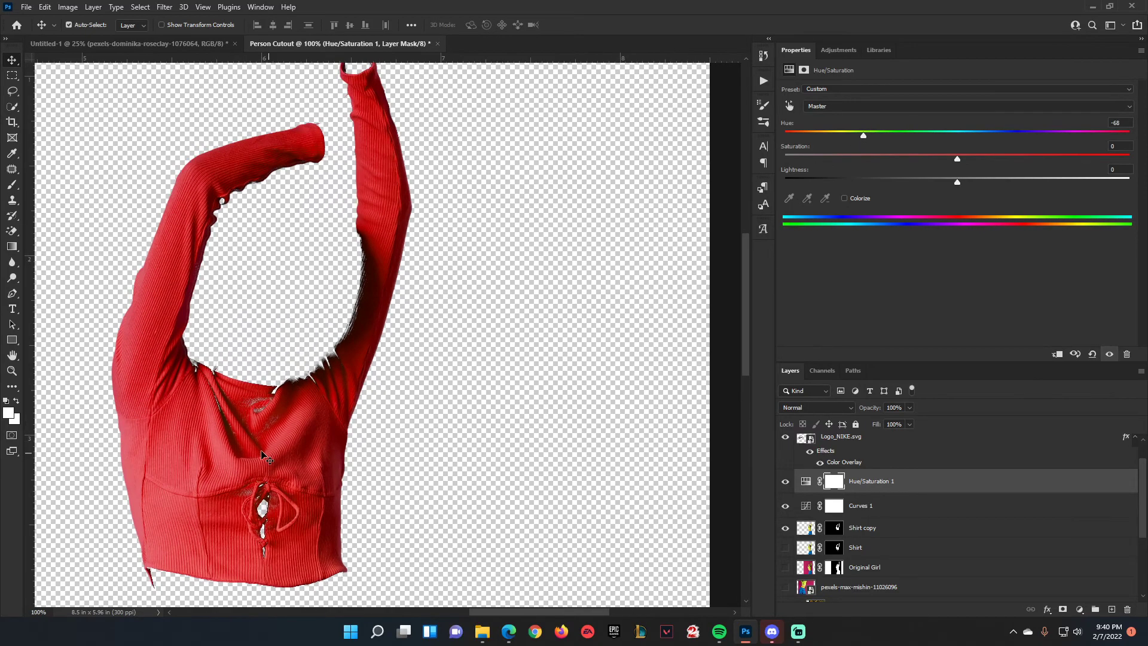
{"action": "left_click_drag", "start_coordinate": [173, 479], "coordinate": [383, 377]}
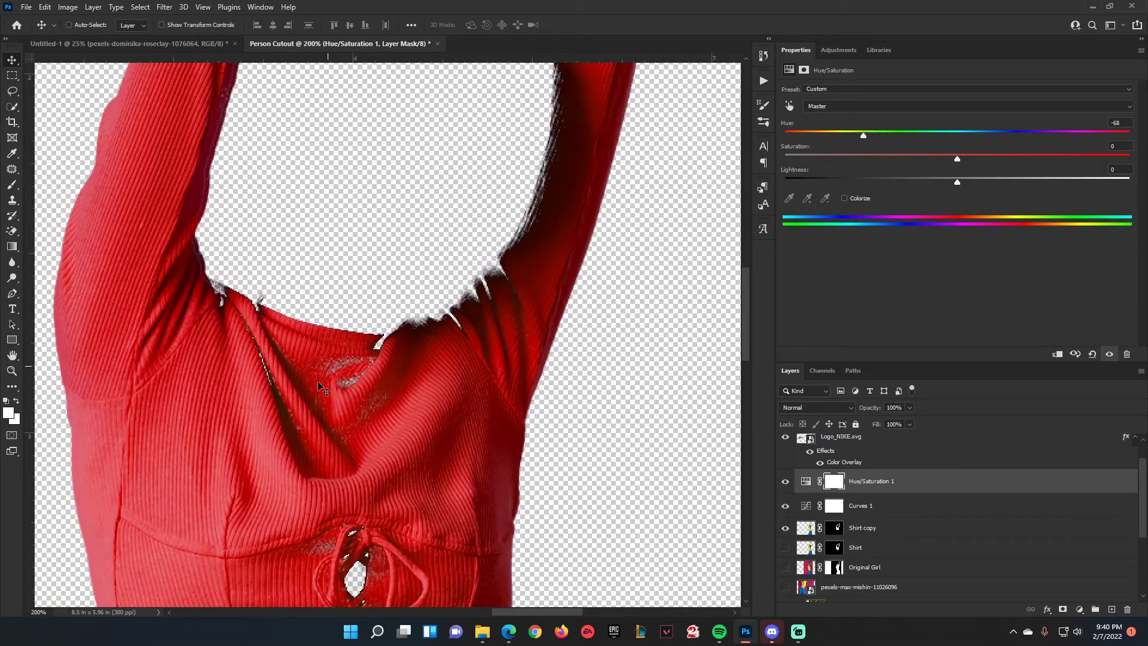
{"action": "left_click", "coordinate": [835, 527]}
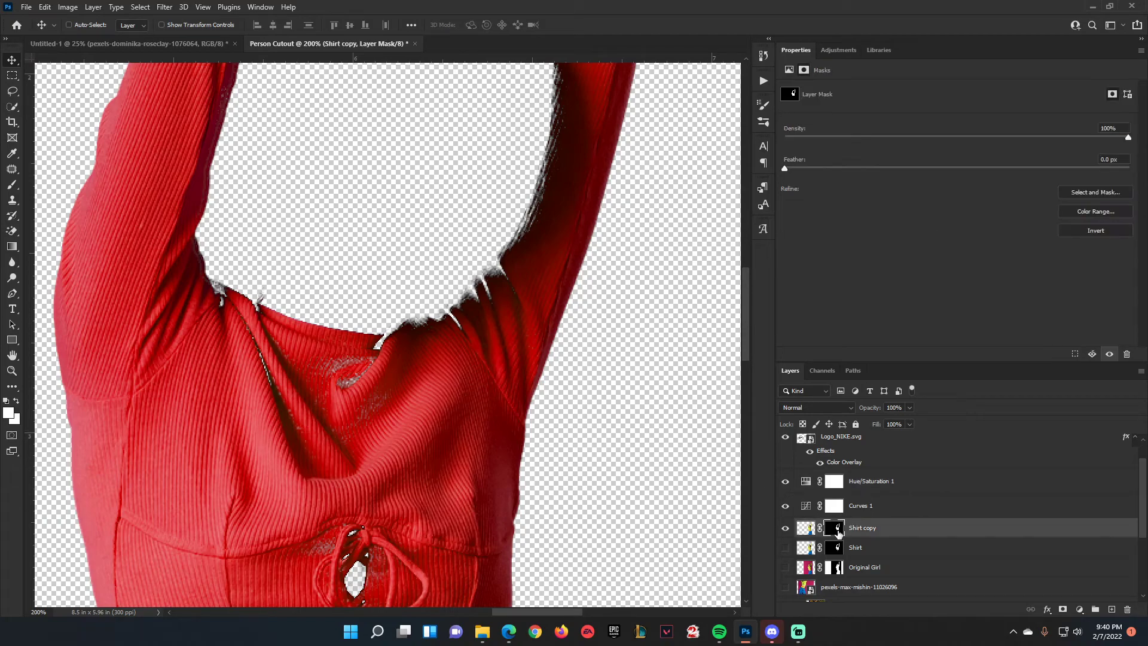
{"action": "left_click", "coordinate": [9, 188]}
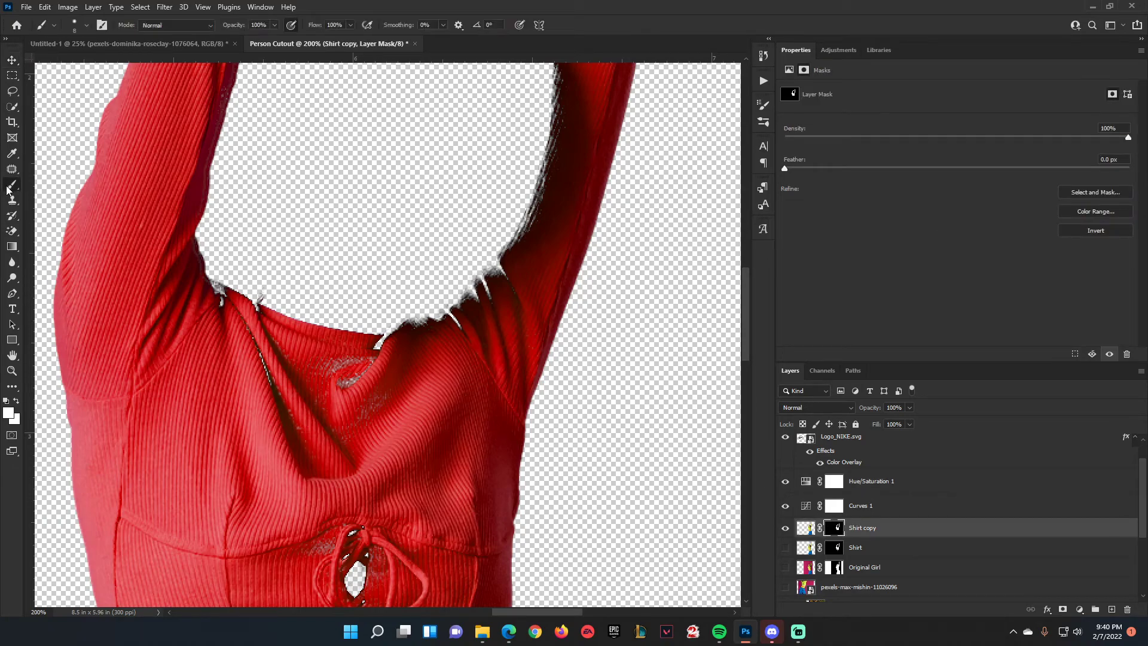
{"action": "left_click", "coordinate": [6, 402]}
{"action": "mouse_move", "coordinate": [326, 393]}
{"action": "left_mouse_down"}
{"action": "mouse_move", "coordinate": [363, 383]}
{"action": "mouse_move", "coordinate": [335, 385]}
{"action": "mouse_move", "coordinate": [377, 355]}
{"action": "mouse_move", "coordinate": [333, 371]}
{"action": "mouse_move", "coordinate": [288, 367]}
{"action": "mouse_move", "coordinate": [331, 344]}
{"action": "left_mouse_up"}
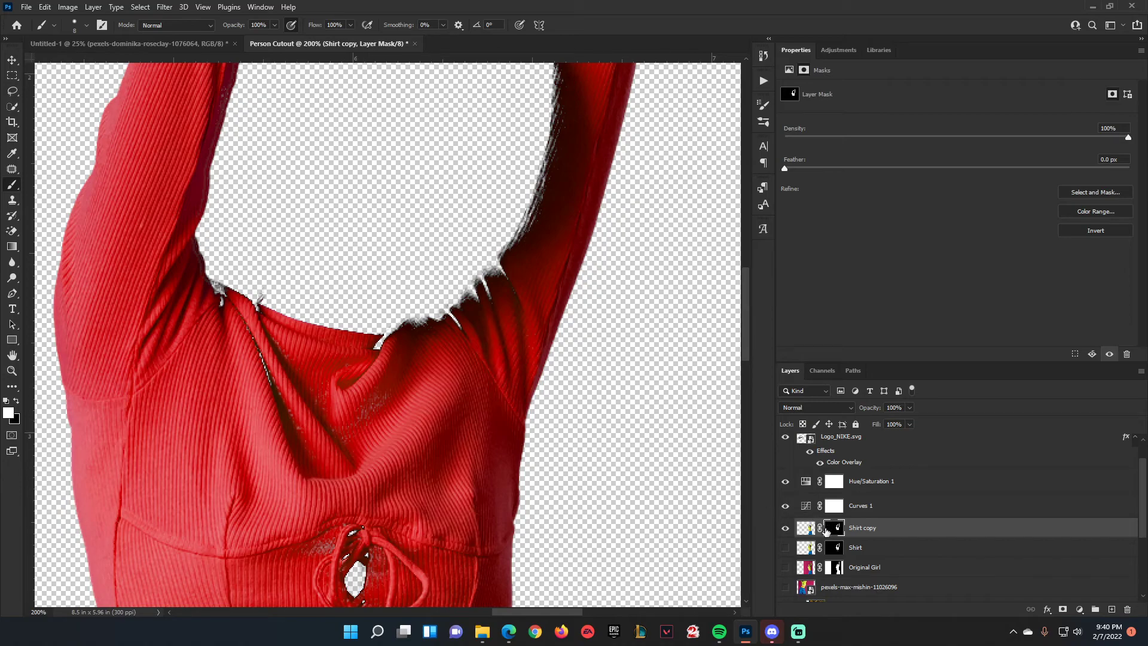
{"action": "key", "text": "bracketright"}
{"action": "key", "text": "bracketright"}
{"action": "key", "text": "bracketright"}
{"action": "key", "text": "bracketright"}
{"action": "key", "text": "bracketright"}
{"action": "key", "text": "bracketright"}
{"action": "key", "text": "bracketright"}
{"action": "mouse_move", "coordinate": [369, 407]}
{"action": "left_mouse_down"}
{"action": "mouse_move", "coordinate": [317, 441]}
{"action": "mouse_move", "coordinate": [269, 415]}
{"action": "mouse_move", "coordinate": [263, 372]}
{"action": "mouse_move", "coordinate": [224, 328]}
{"action": "left_mouse_up"}
{"action": "mouse_move", "coordinate": [296, 558]}
{"action": "left_mouse_down"}
{"action": "mouse_move", "coordinate": [311, 551]}
{"action": "mouse_move", "coordinate": [321, 361]}
{"action": "left_mouse_up"}
{"action": "left_click_drag", "start_coordinate": [426, 389], "coordinate": [411, 483]}
{"action": "mouse_move", "coordinate": [341, 414]}
{"action": "left_mouse_down"}
{"action": "mouse_move", "coordinate": [349, 458]}
{"action": "mouse_move", "coordinate": [356, 449]}
{"action": "left_mouse_up"}
{"action": "left_click_drag", "start_coordinate": [453, 333], "coordinate": [450, 562]}
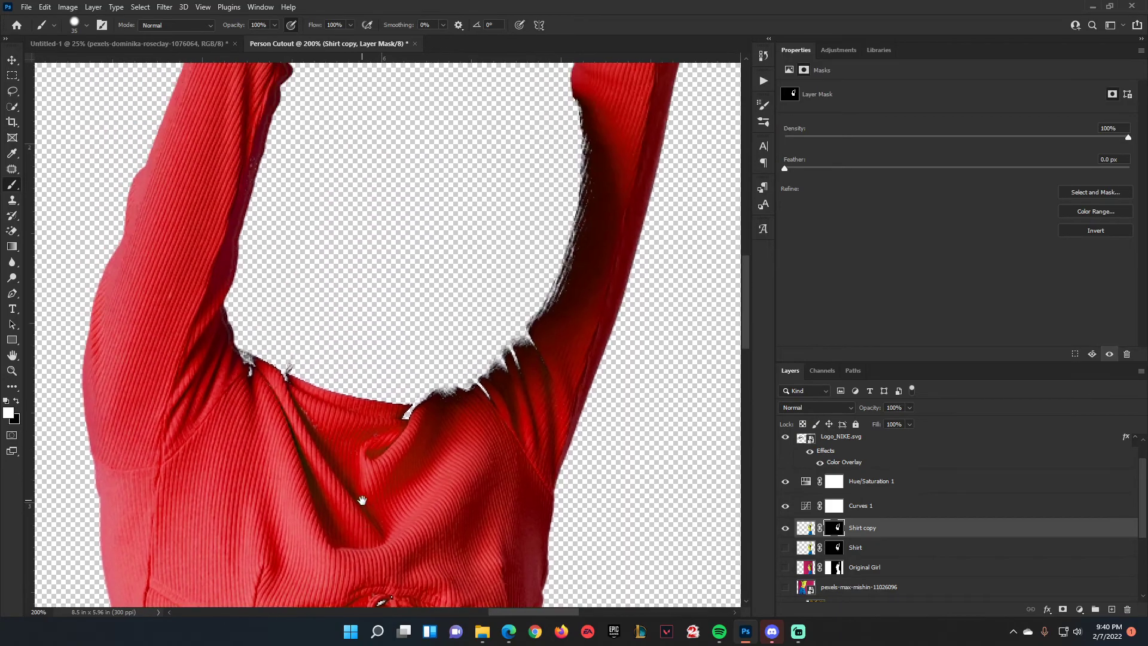
Step: Set the hue of Hue/Saturation 1 to -112 for a magenta sweater
{"action": "left_click", "coordinate": [884, 482]}
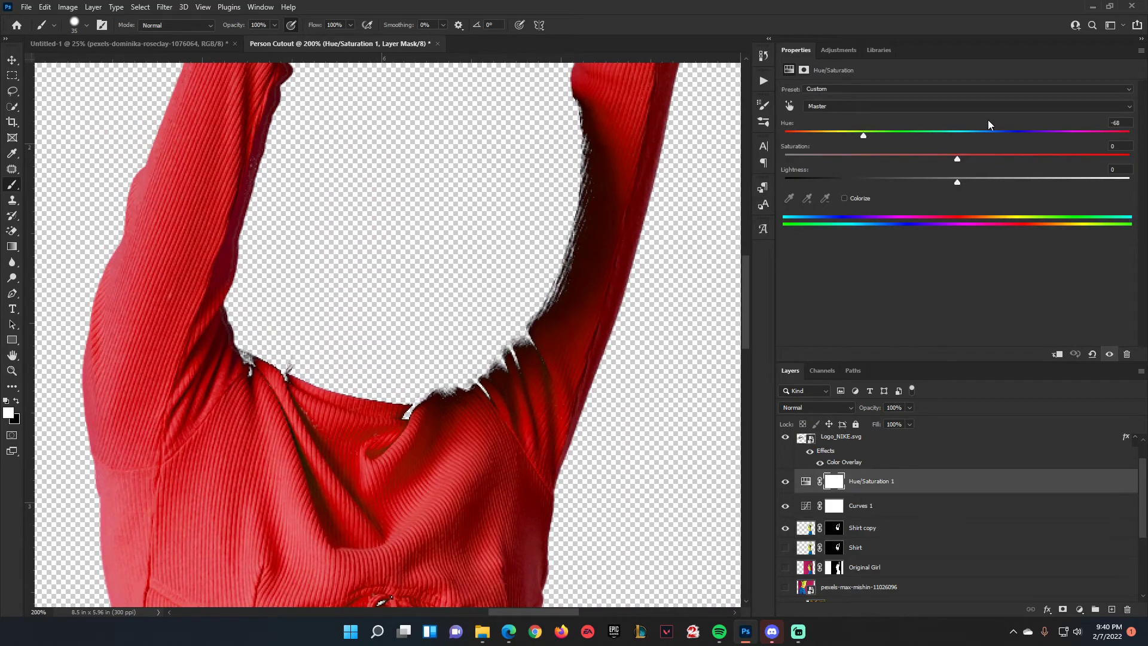
{"action": "left_click_drag", "start_coordinate": [871, 137], "coordinate": [832, 141]}
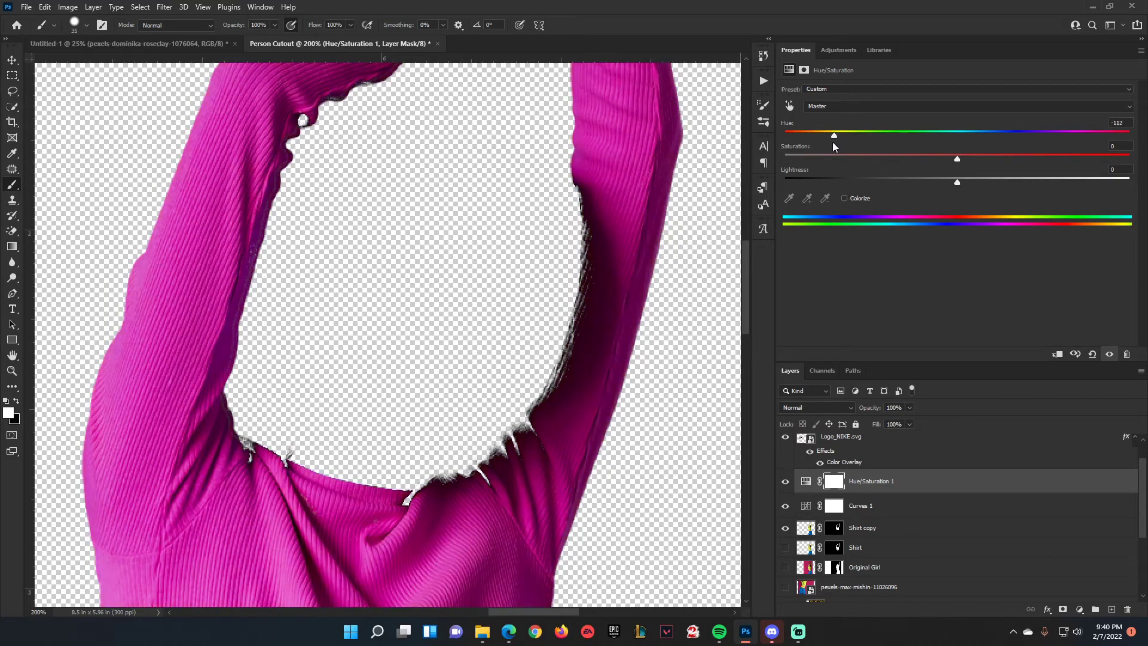
{"action": "key", "text": "ctrl+minus"}
{"action": "key", "text": "ctrl+minus"}
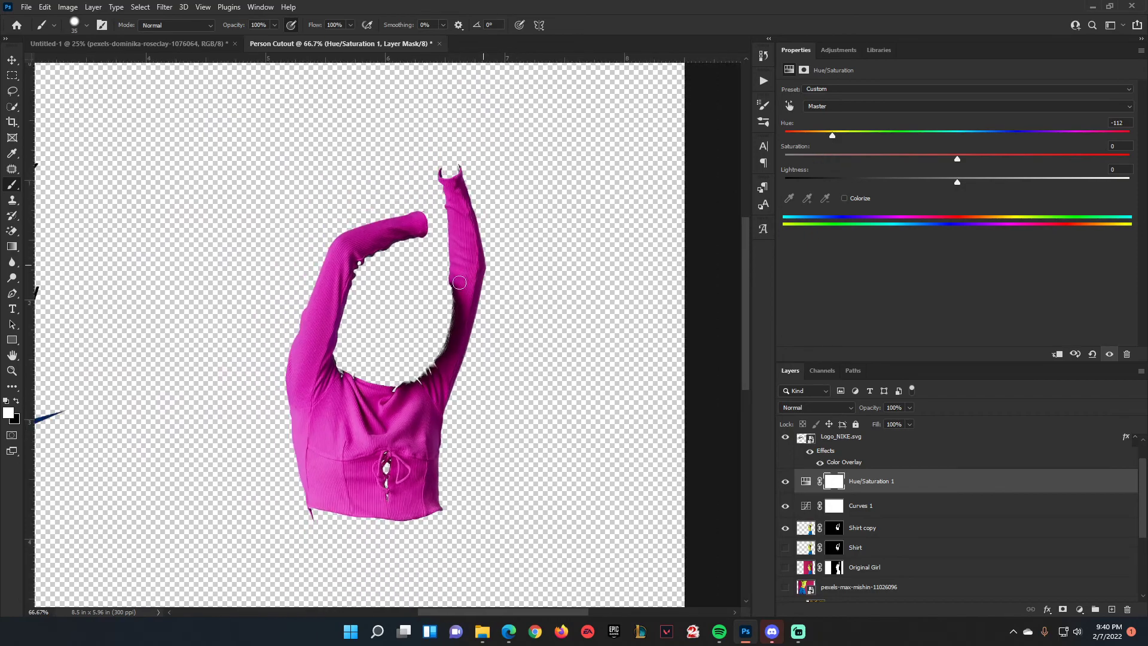
{"action": "key", "text": "ctrl+minus"}
{"action": "key", "text": "ctrl+minus"}
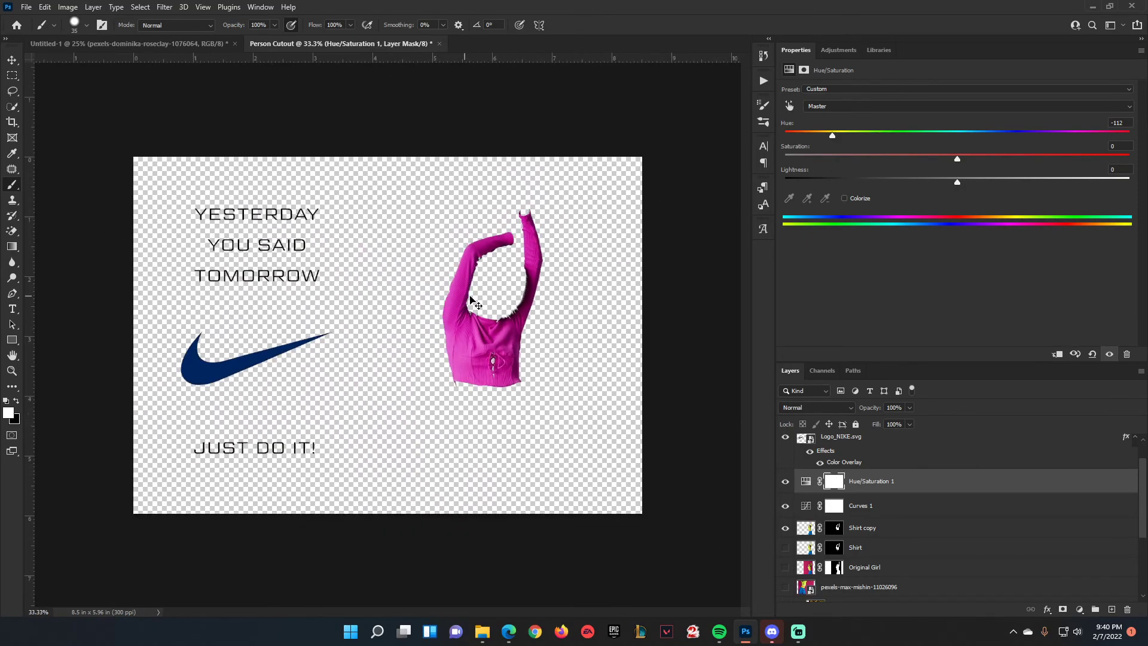
{"action": "key", "text": "ctrl+plus"}
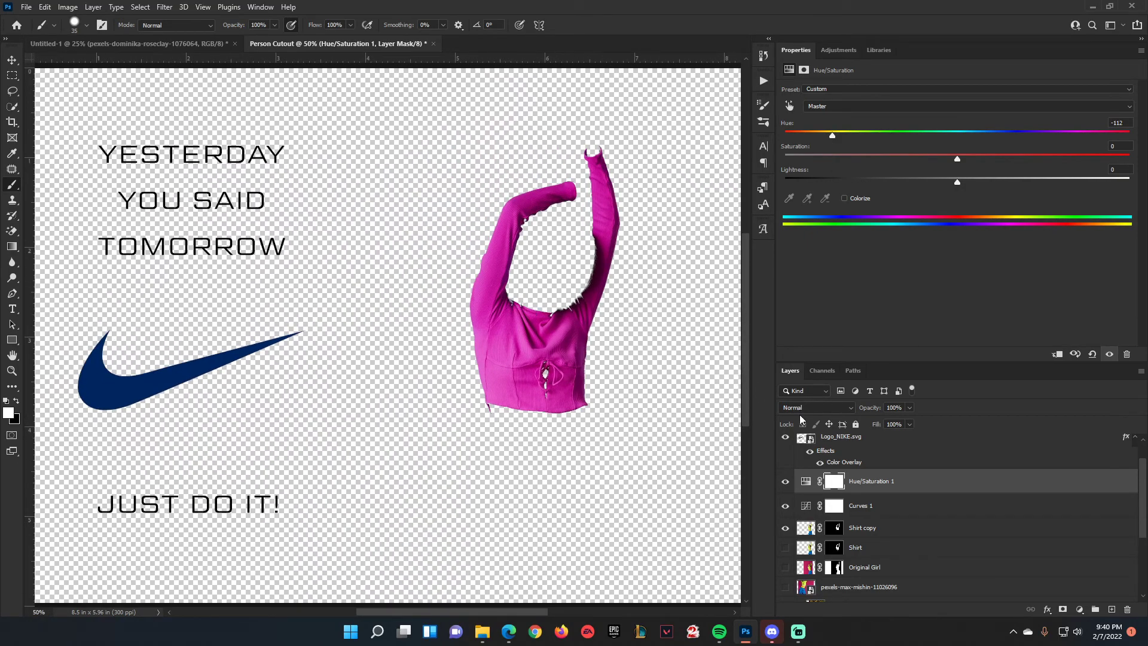
Step: Make the Original Girl, pexels-dominika-roseclay forest photo, Rectangle 1 and Background layers visible again, keeping Shirt hidden
{"action": "left_click", "coordinate": [785, 547]}
{"action": "left_click", "coordinate": [787, 566]}
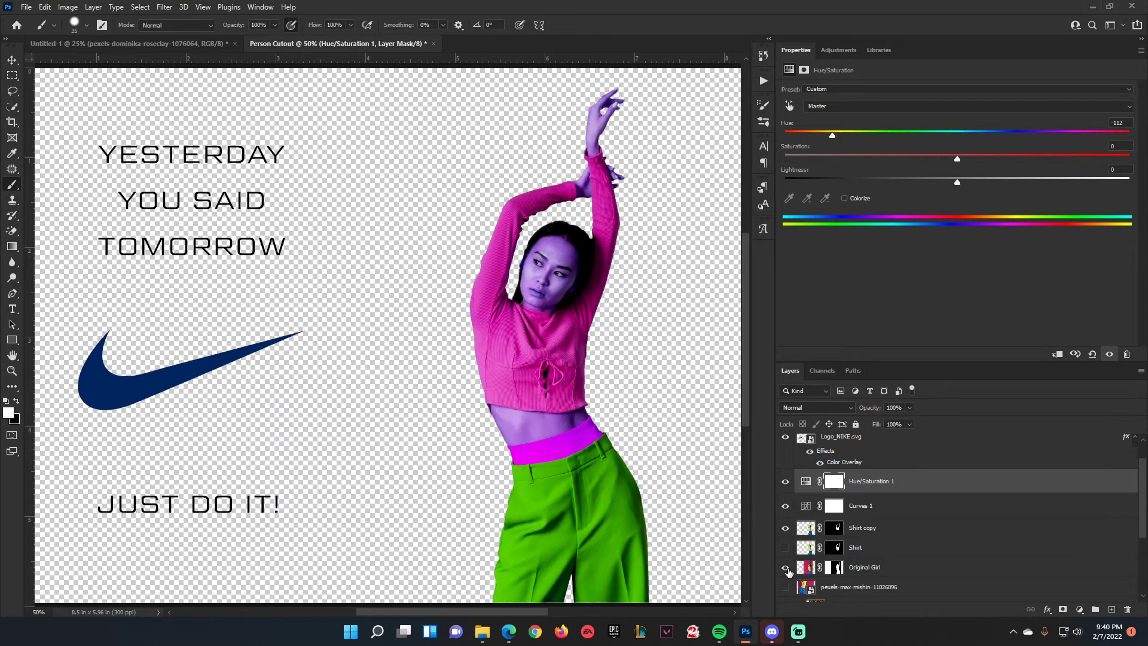
{"action": "scroll", "coordinate": [789, 567], "scroll_direction": "down", "scroll_amount": 2}
{"action": "left_click", "coordinate": [785, 533]}
{"action": "left_click", "coordinate": [785, 553]}
{"action": "scroll", "coordinate": [786, 553], "scroll_direction": "down", "scroll_amount": 2}
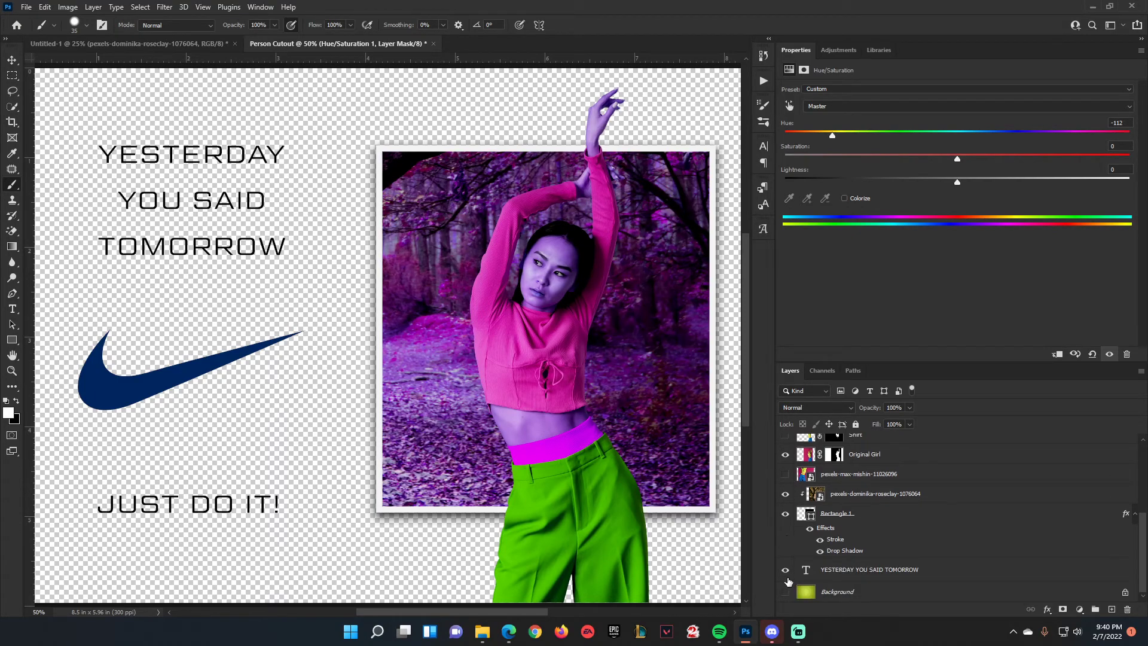
{"action": "left_click", "coordinate": [786, 591]}
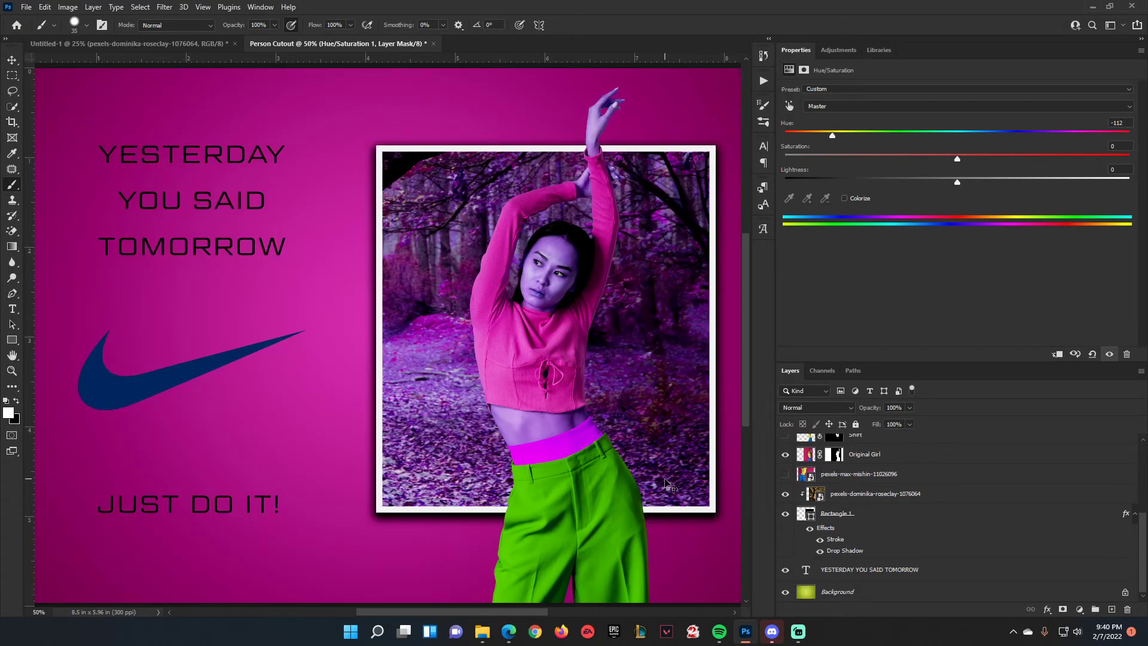
Step: Place Hue/Saturation 1 directly above Shirt copy and clip it to that layer
{"action": "key", "text": "ctrl+minus"}
{"action": "left_click_drag", "start_coordinate": [861, 493], "coordinate": [864, 449]}
{"action": "scroll", "coordinate": [868, 458], "scroll_direction": "up", "scroll_amount": 3}
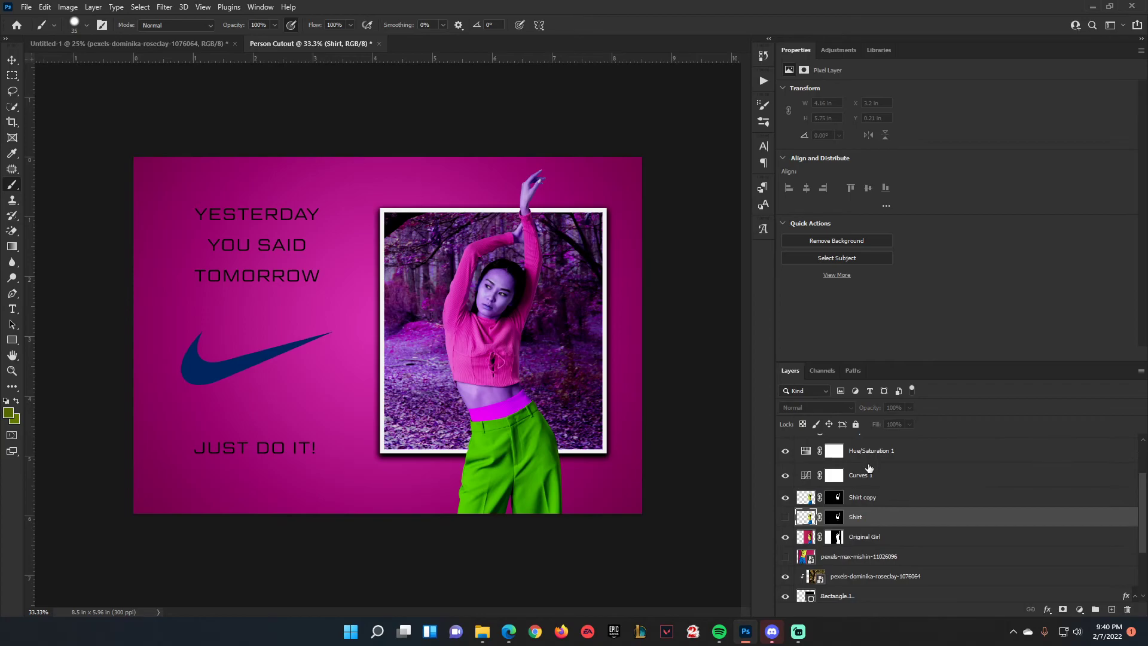
{"action": "left_click", "coordinate": [861, 502]}
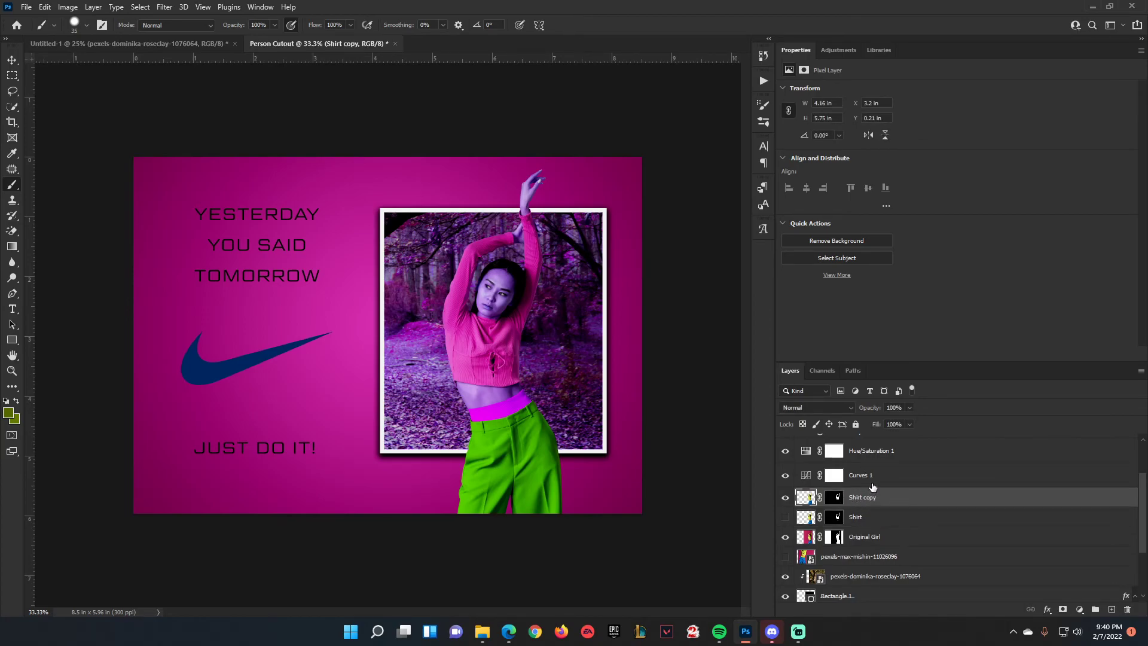
{"action": "left_click_drag", "start_coordinate": [871, 455], "coordinate": [866, 477]}
{"action": "right_click", "coordinate": [867, 476]}
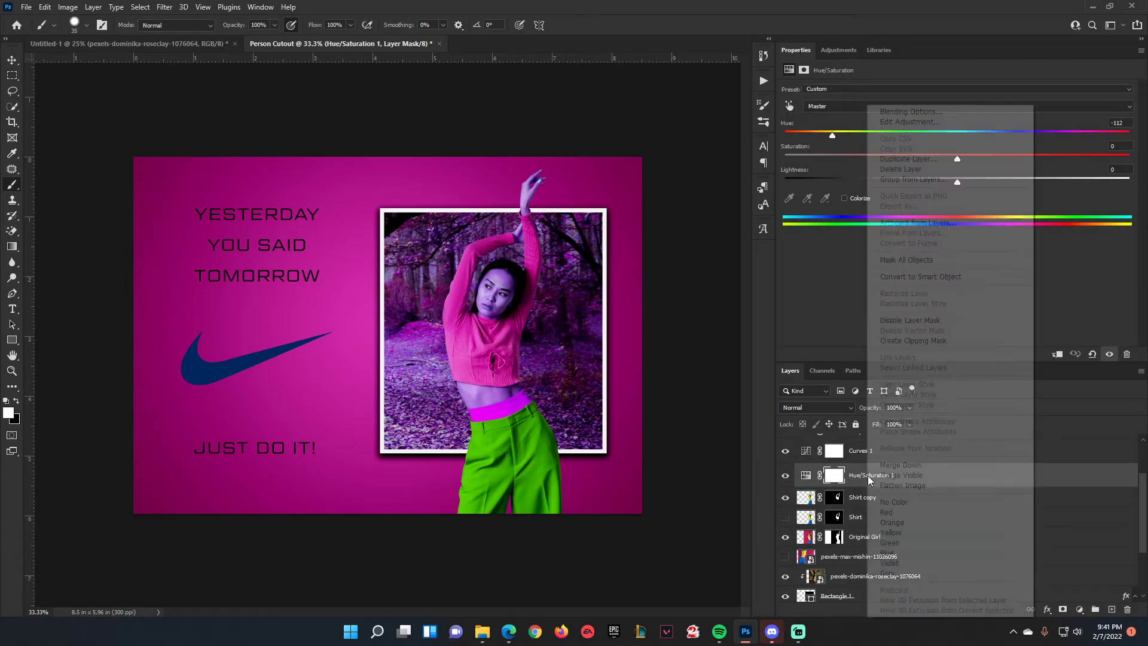
{"action": "left_click", "coordinate": [927, 342]}
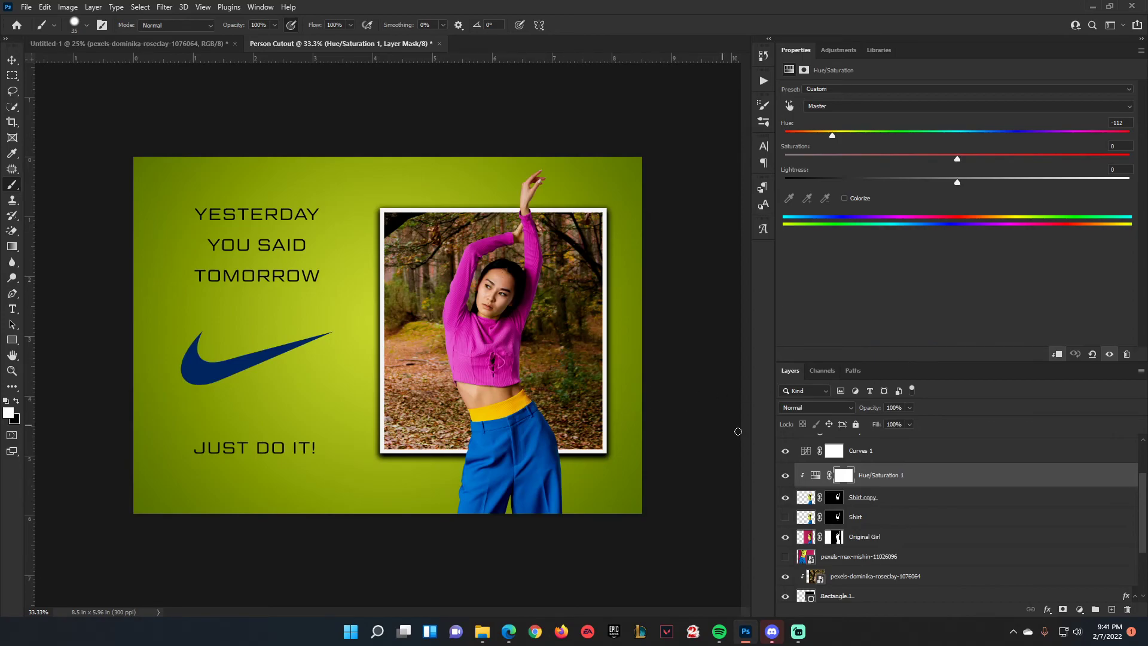
Step: Check the effect of Curves 1, then place it directly above Original Girl and clip it to that layer
{"action": "left_click", "coordinate": [786, 452]}
{"action": "left_click", "coordinate": [786, 453]}
{"action": "left_click", "coordinate": [787, 453]}
{"action": "left_click", "coordinate": [786, 453]}
{"action": "left_click_drag", "start_coordinate": [868, 456], "coordinate": [879, 527]}
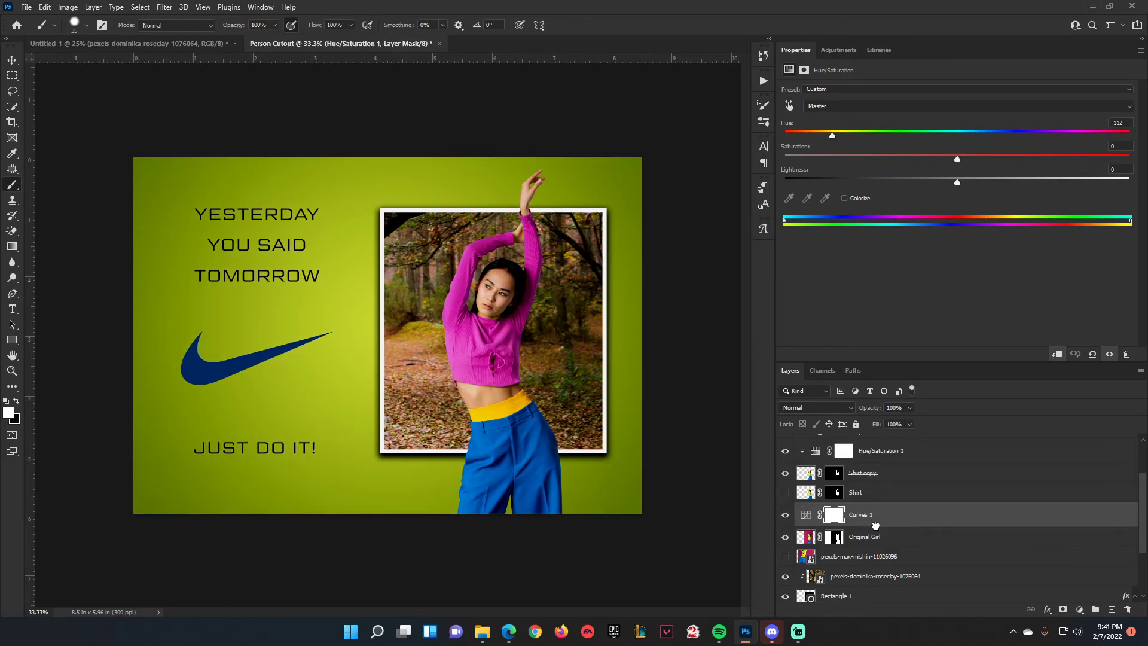
{"action": "right_click", "coordinate": [880, 515]}
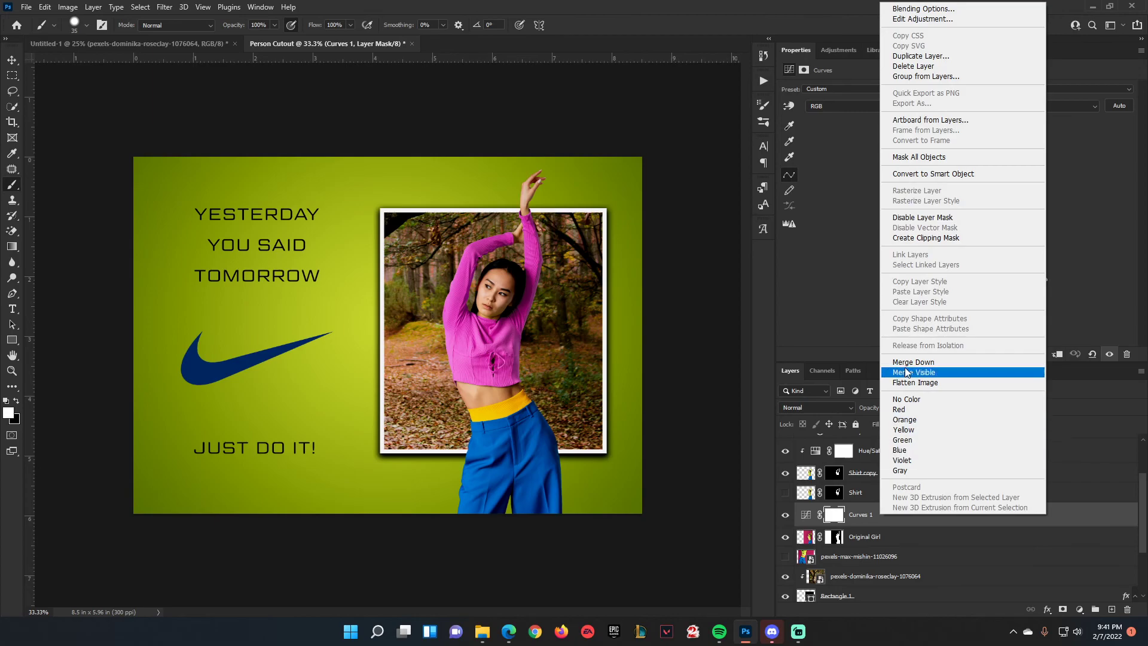
{"action": "left_click", "coordinate": [938, 237]}
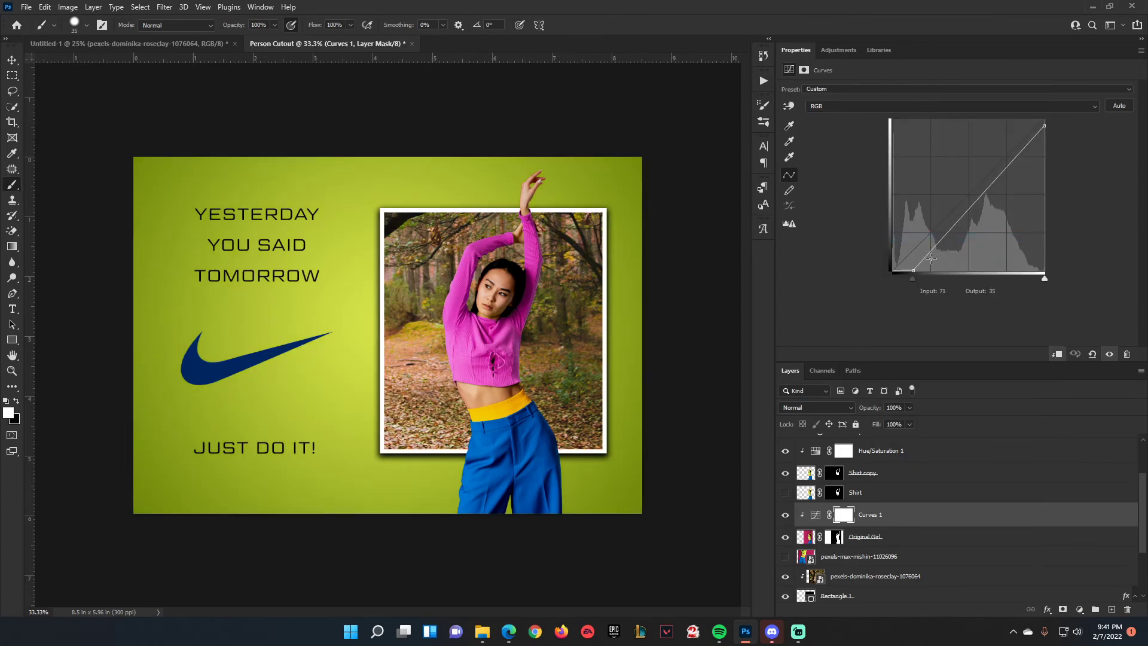
Step: Compare the image with and without the Hue/Saturation 1 and Curves 1 adjustments
{"action": "scroll", "coordinate": [901, 497], "scroll_direction": "up", "scroll_amount": 2}
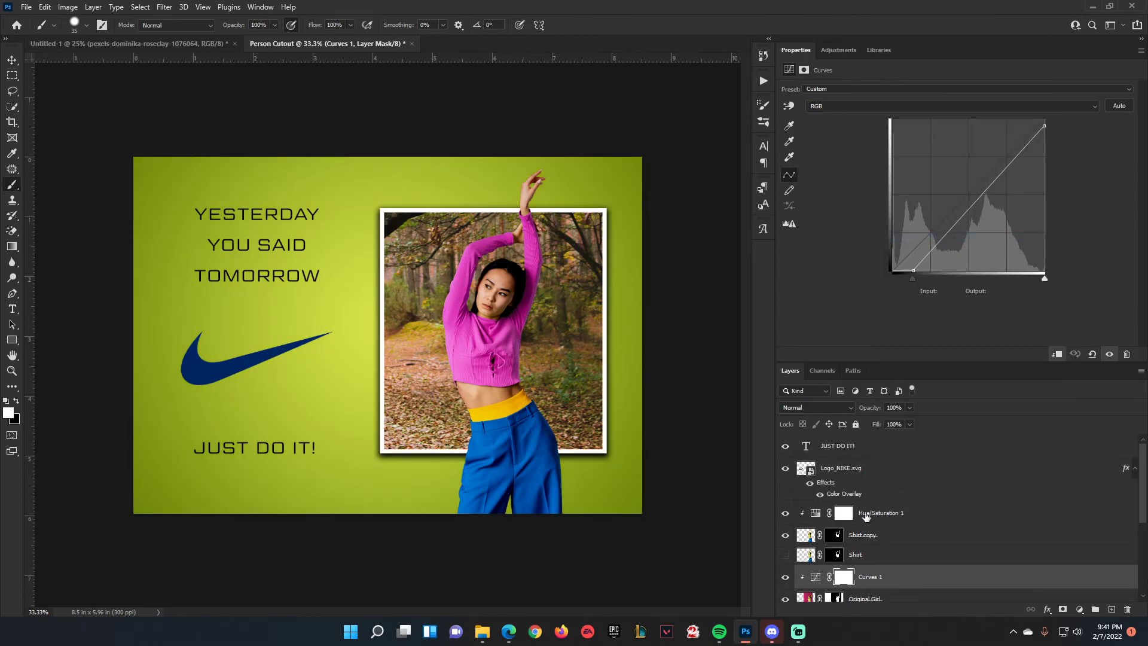
{"action": "left_click", "coordinate": [784, 515]}
{"action": "left_click", "coordinate": [784, 514]}
{"action": "left_click", "coordinate": [784, 514]}
{"action": "left_click", "coordinate": [784, 515]}
{"action": "left_click", "coordinate": [785, 578]}
{"action": "left_click", "coordinate": [785, 578]}
{"action": "left_click", "coordinate": [785, 578]}
{"action": "left_click", "coordinate": [785, 577]}
{"action": "left_click", "coordinate": [785, 578]}
{"action": "left_click", "coordinate": [785, 577]}
Step: Delete the hidden Shirt layer between Shirt copy and Curves 1
{"action": "left_click", "coordinate": [861, 555]}
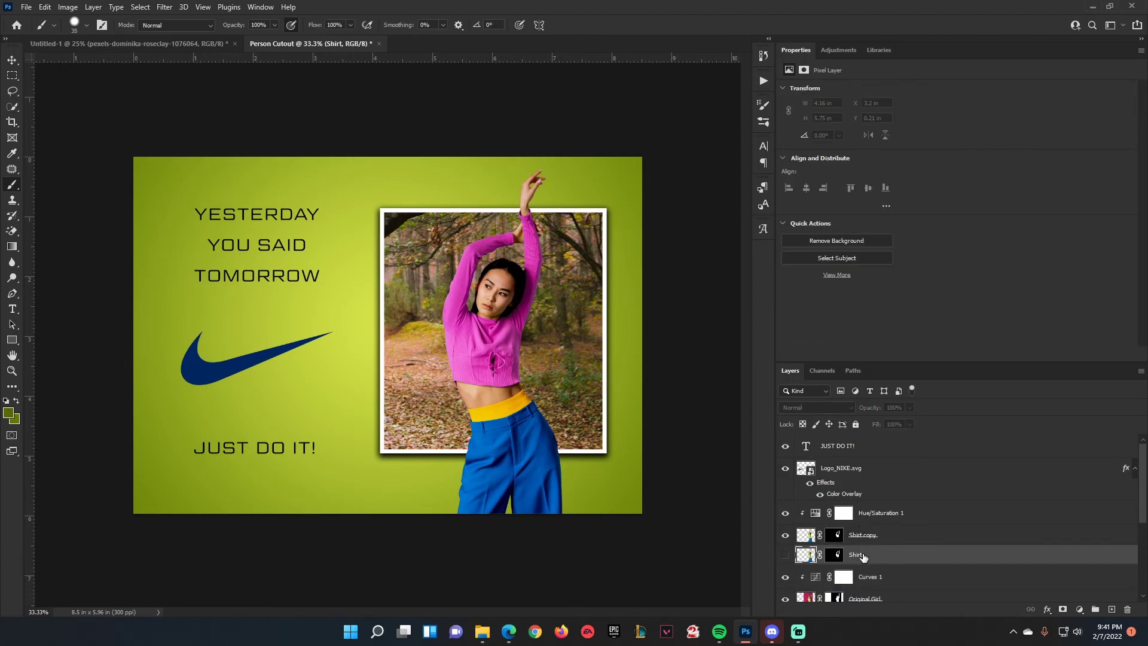
{"action": "key", "text": "Delete"}
{"action": "left_click", "coordinate": [862, 558]}
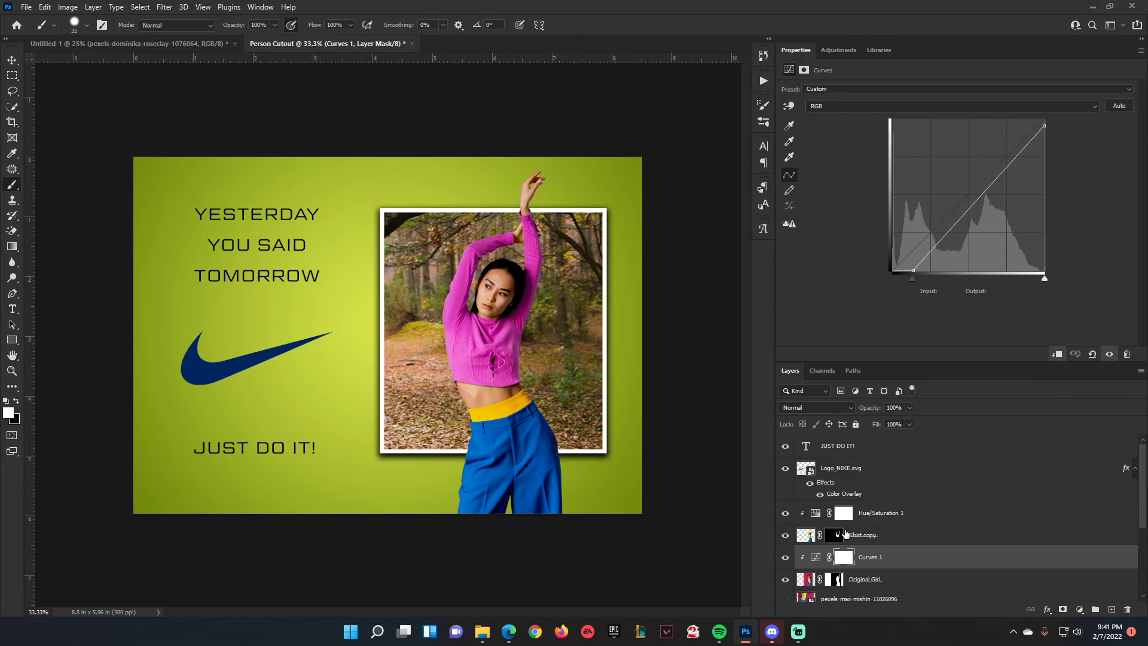
Step: Fill the Background layer with a radial gradient of pinks sampled from the sweater, running from the canvas centre to its lower edge
{"action": "scroll", "coordinate": [845, 533], "scroll_direction": "down", "scroll_amount": 5}
{"action": "left_click", "coordinate": [856, 592]}
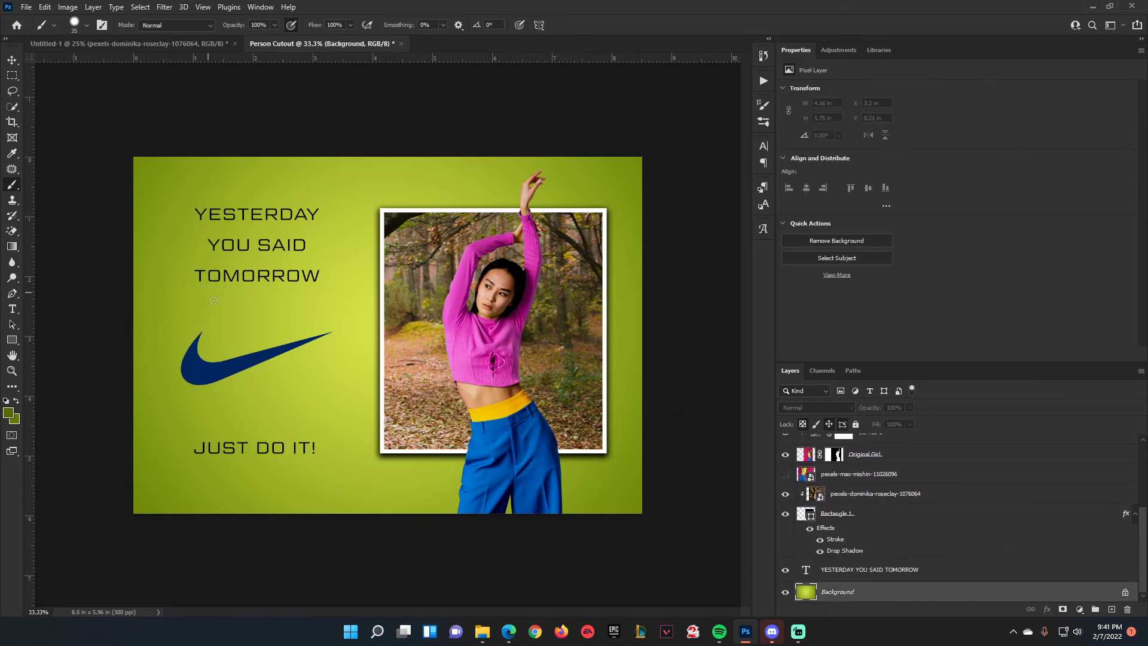
{"action": "key", "text": "i"}
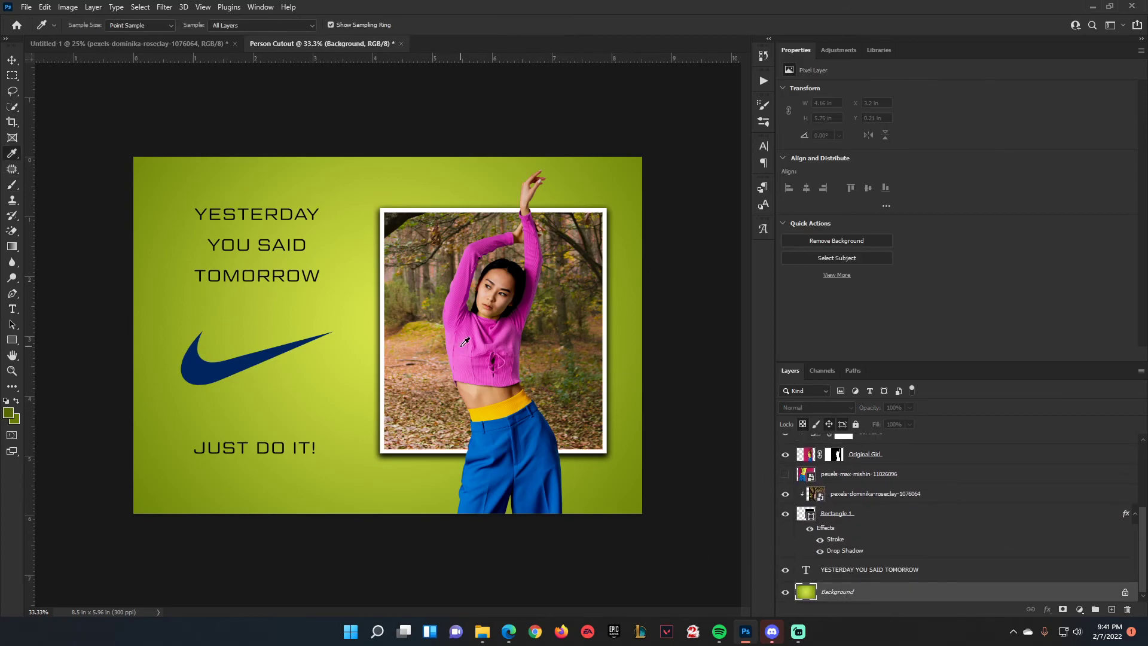
{"action": "left_click", "coordinate": [16, 401]}
{"action": "left_click", "coordinate": [491, 322]}
{"action": "left_click", "coordinate": [12, 246]}
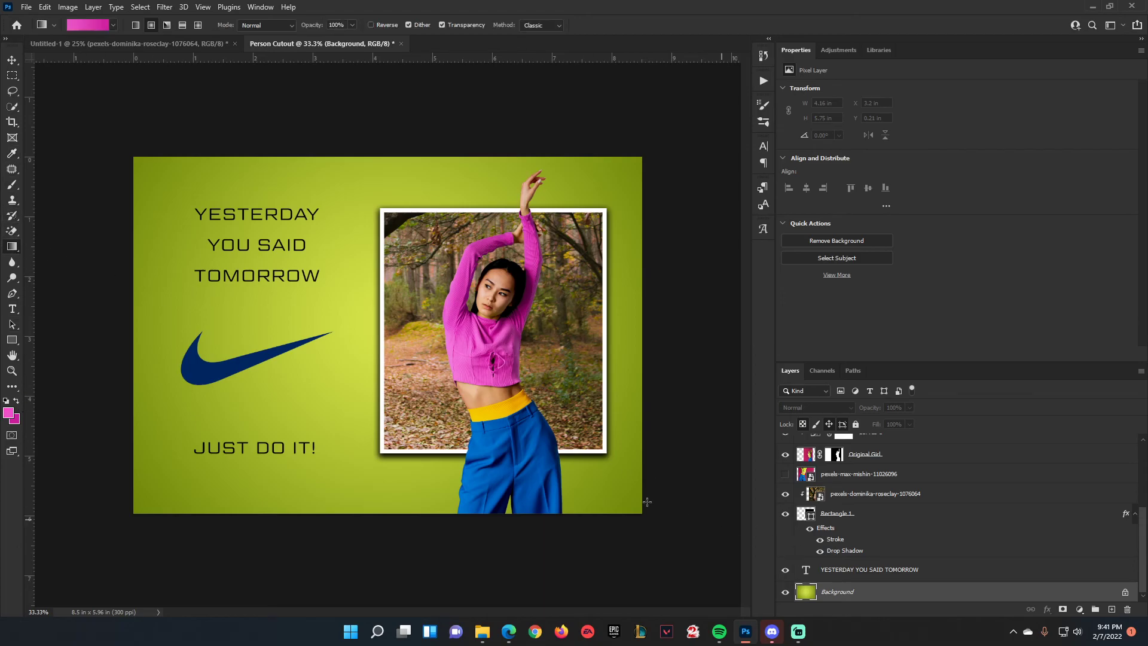
{"action": "left_click_drag", "start_coordinate": [370, 336], "coordinate": [199, 517]}
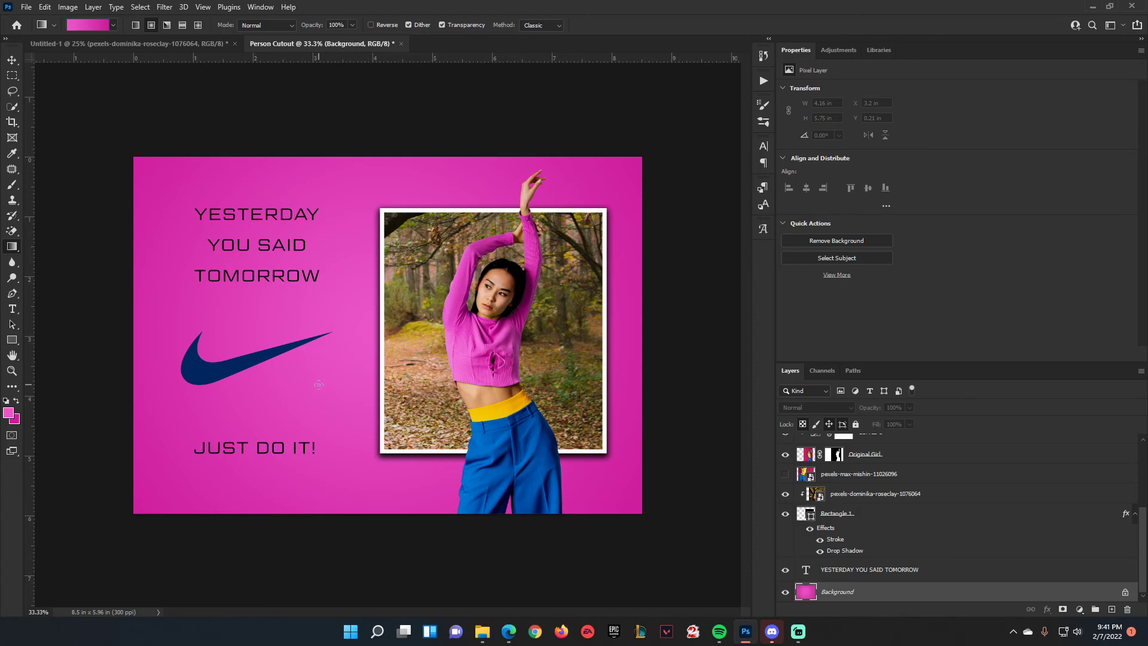
Step: Sample the yellow-orange of the trousers' waistband and fill a new layer above Background with it using the Paint Bucket
{"action": "key", "text": "i"}
{"action": "left_click", "coordinate": [506, 409]}
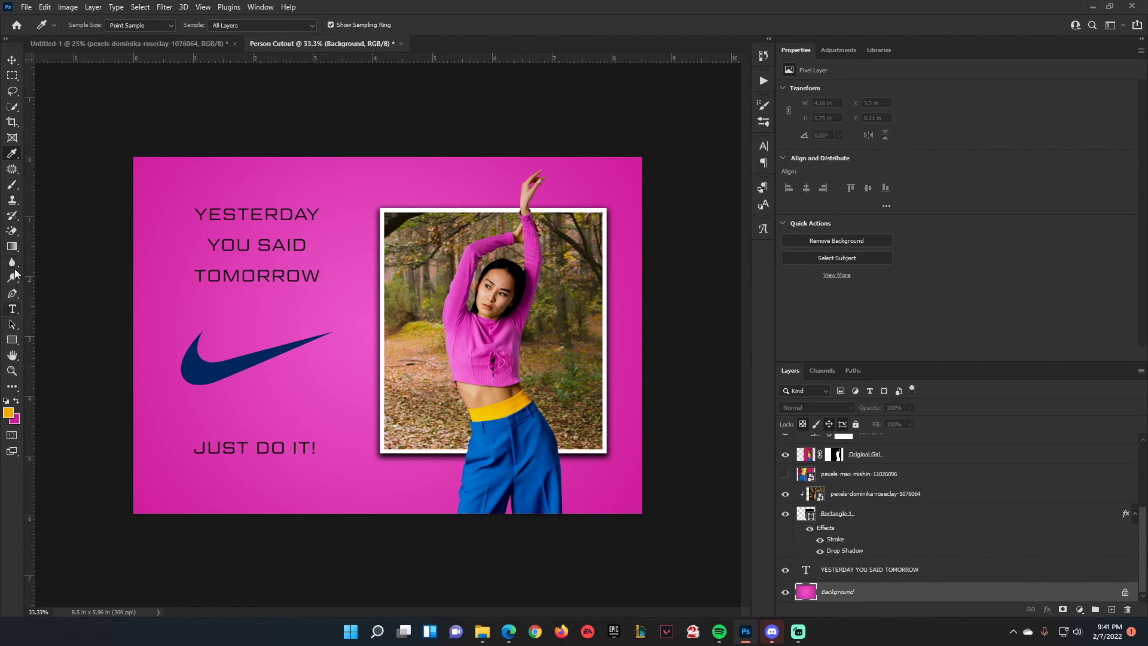
{"action": "right_click", "coordinate": [13, 252]}
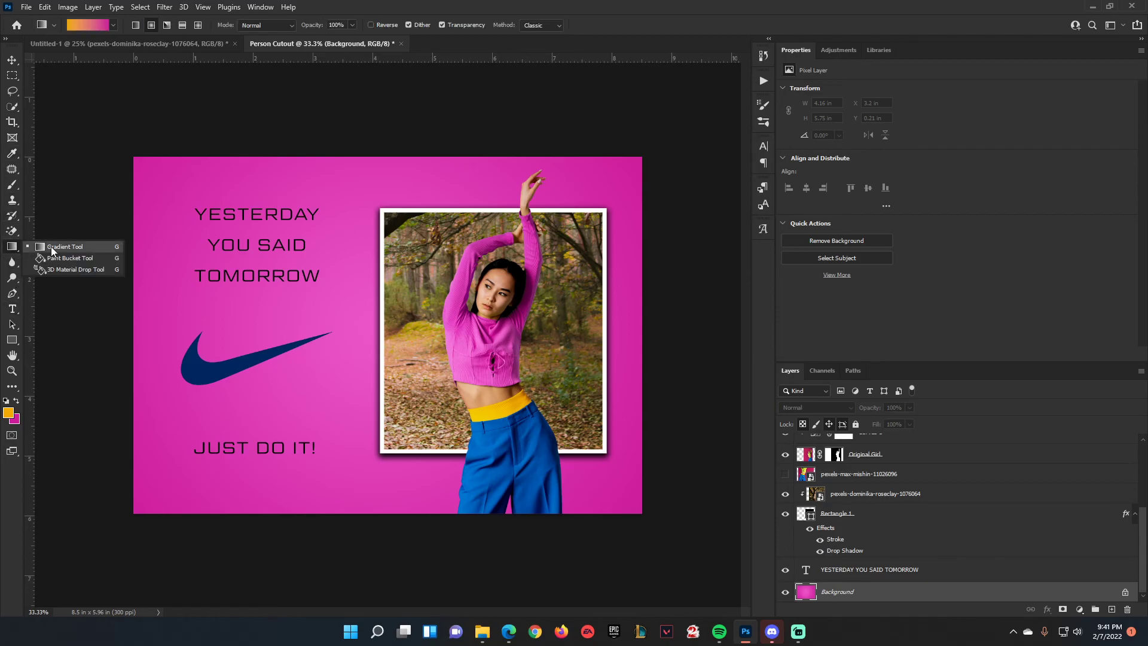
{"action": "left_click", "coordinate": [59, 258]}
{"action": "left_click", "coordinate": [1111, 610]}
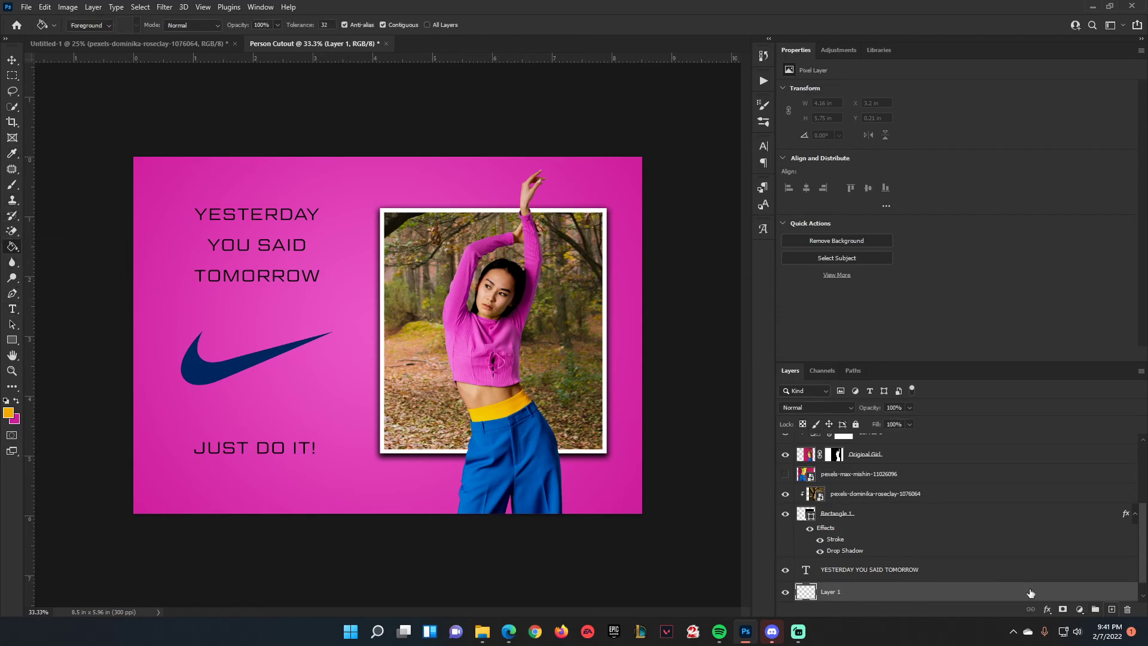
{"action": "left_click", "coordinate": [343, 404]}
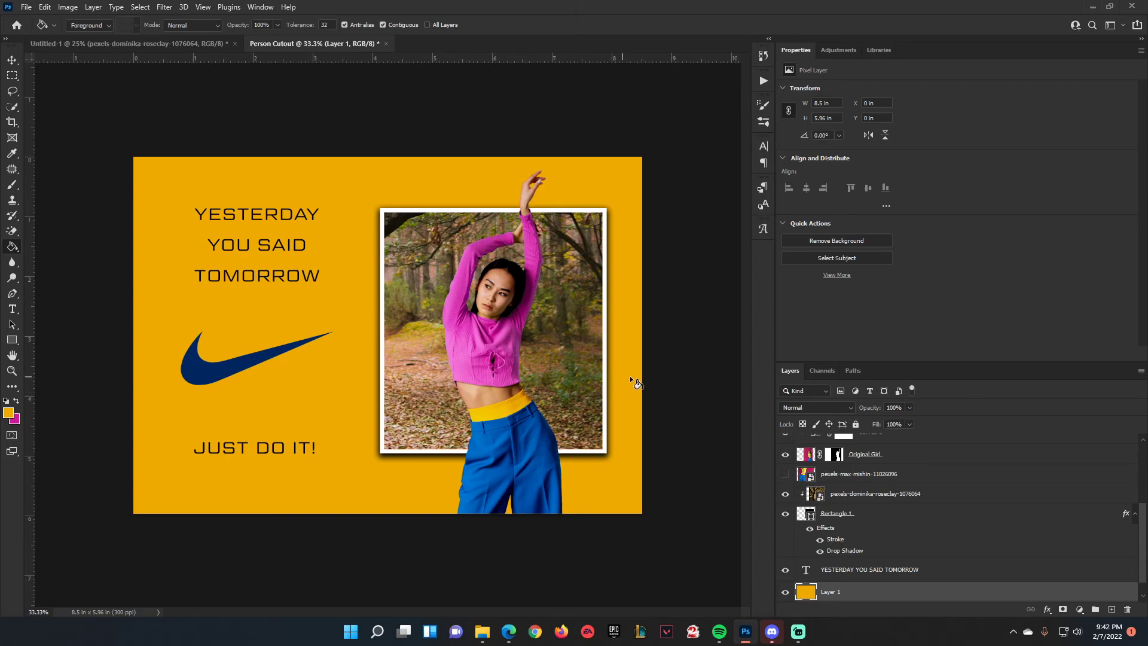
Step: Save a copy of the design to the Desktop as the JPEG Person Cutout, at quality 12 (Maximum) with the Baseline ("Standard") format
{"action": "scroll", "coordinate": [957, 514], "scroll_direction": "up", "scroll_amount": 5}
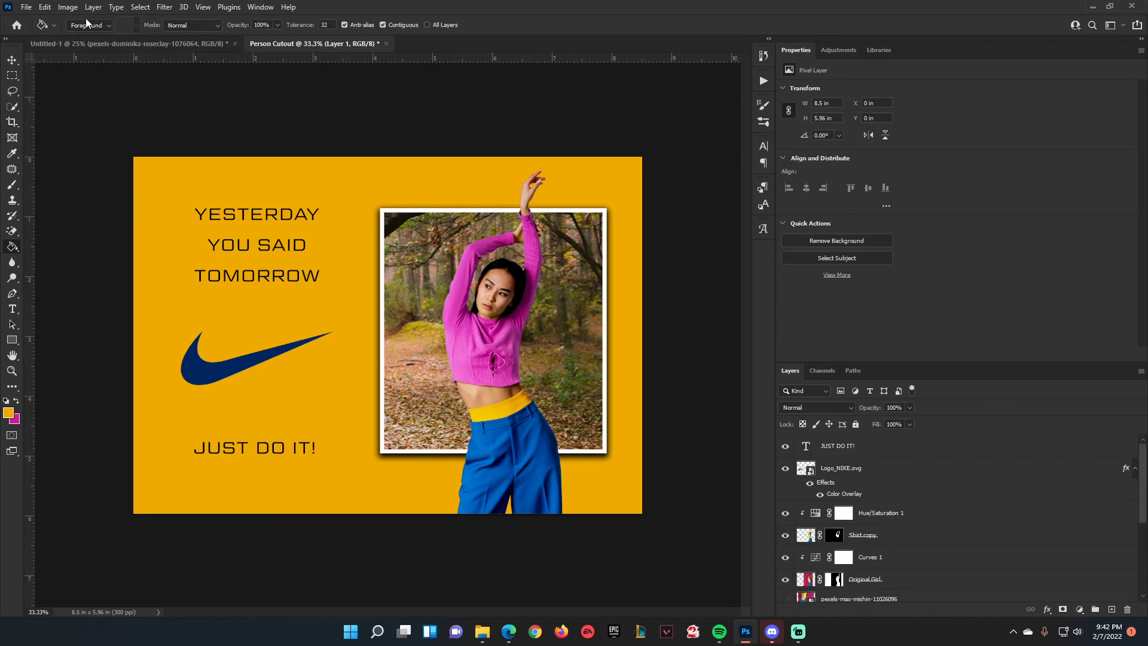
{"action": "left_click", "coordinate": [26, 8]}
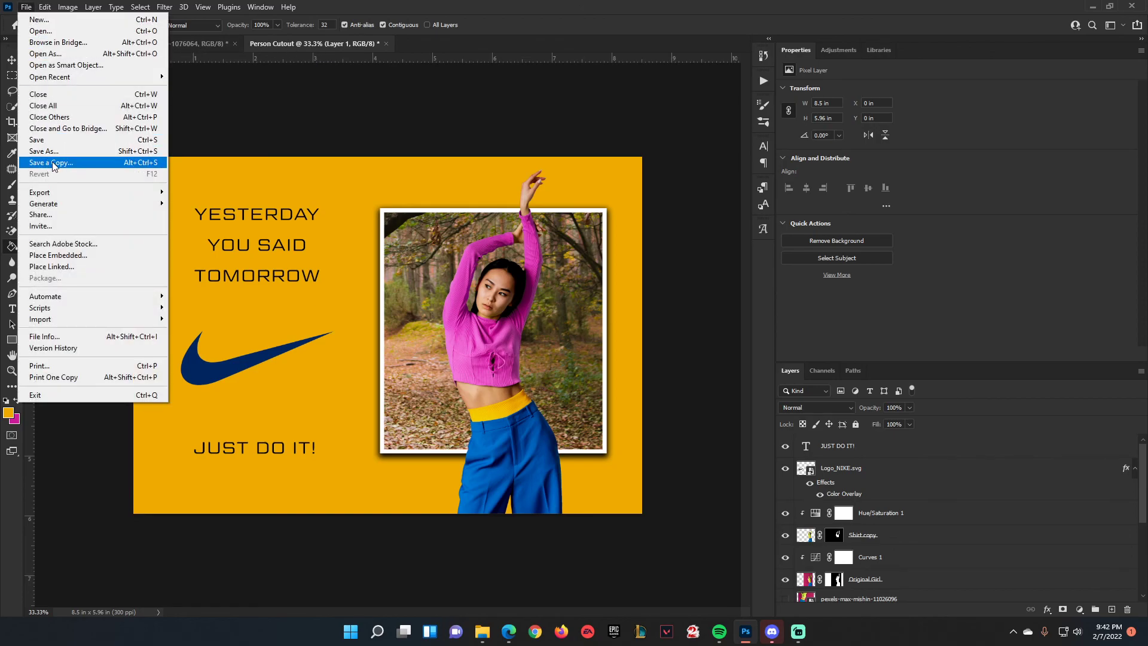
{"action": "left_click", "coordinate": [95, 162]}
{"action": "left_click", "coordinate": [652, 414]}
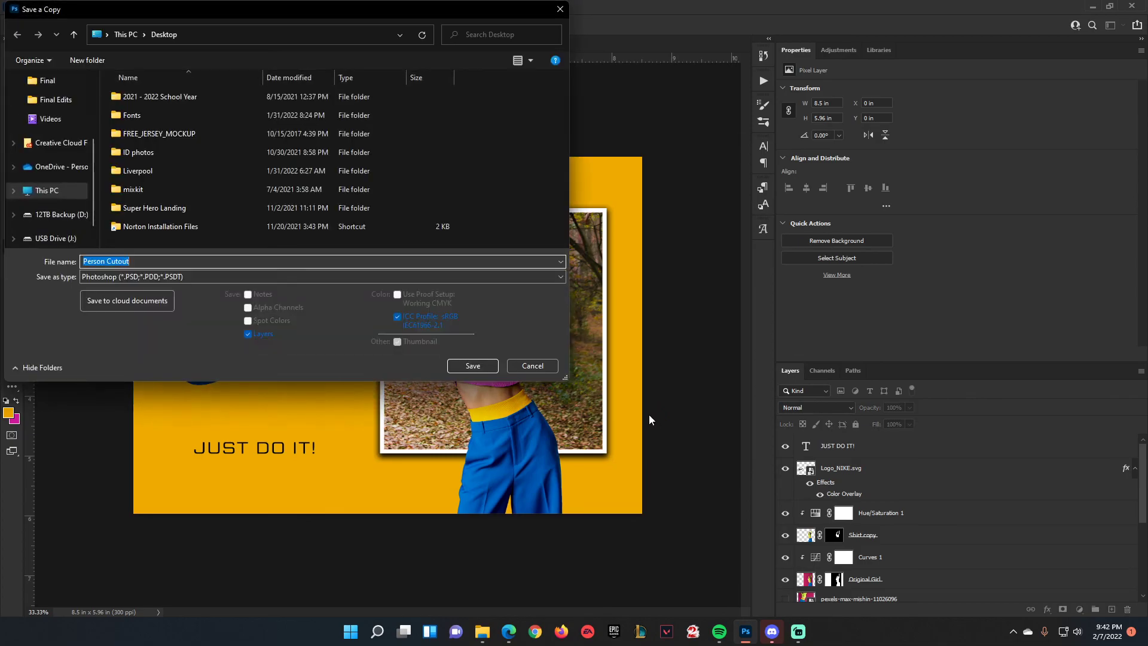
{"action": "left_click", "coordinate": [153, 275]}
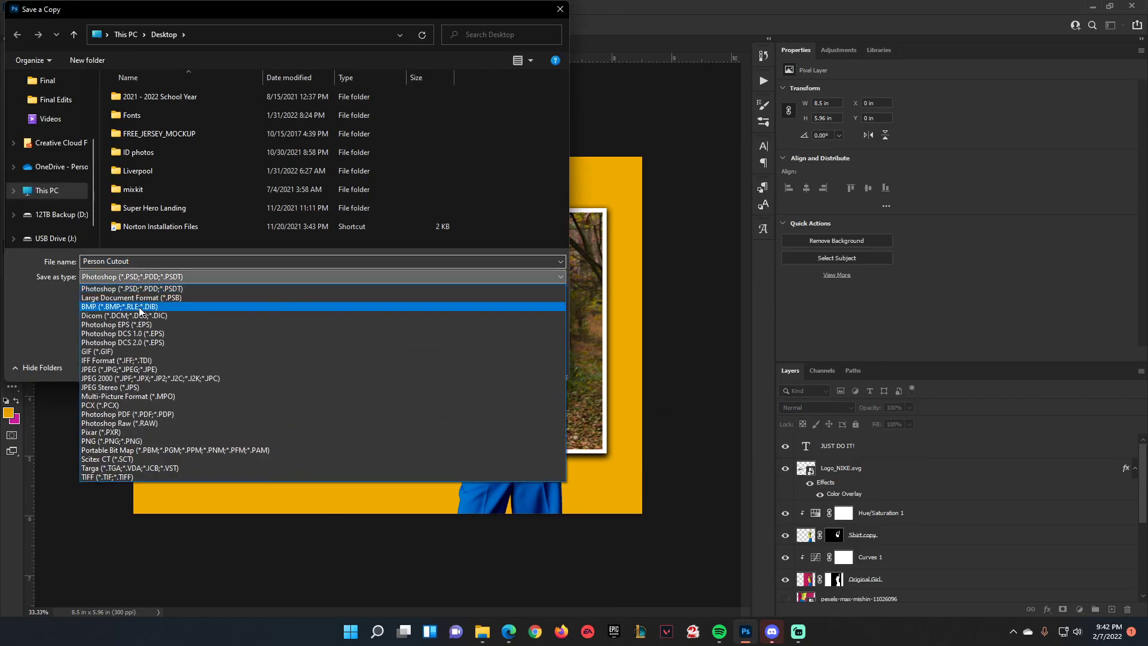
{"action": "left_click", "coordinate": [153, 366]}
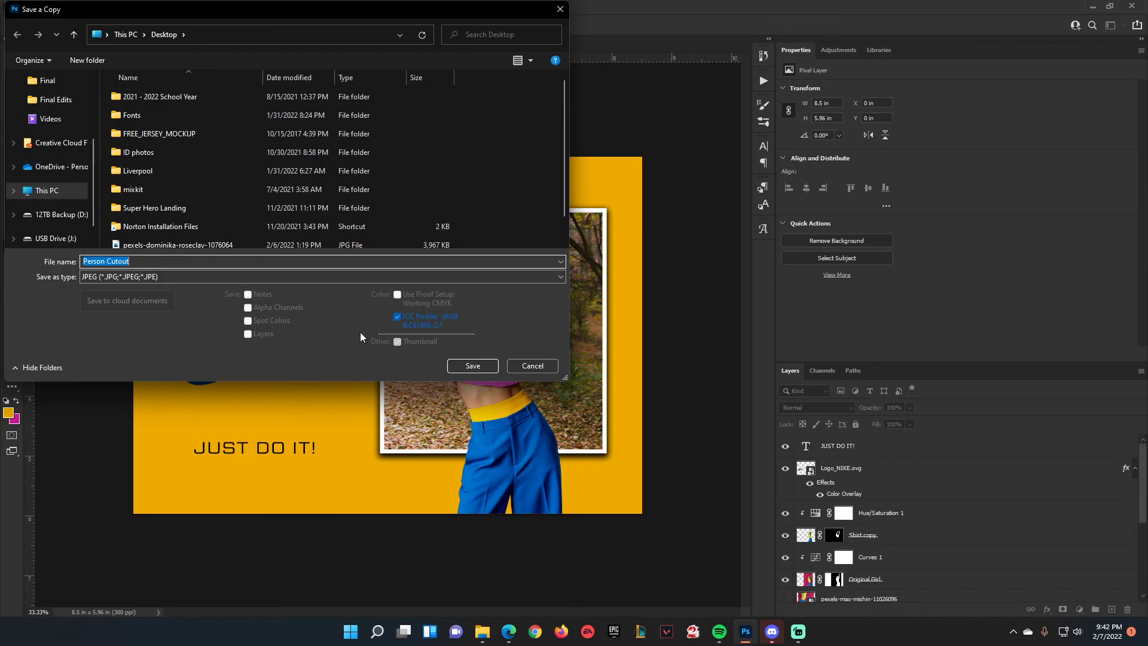
{"action": "left_click", "coordinate": [466, 362]}
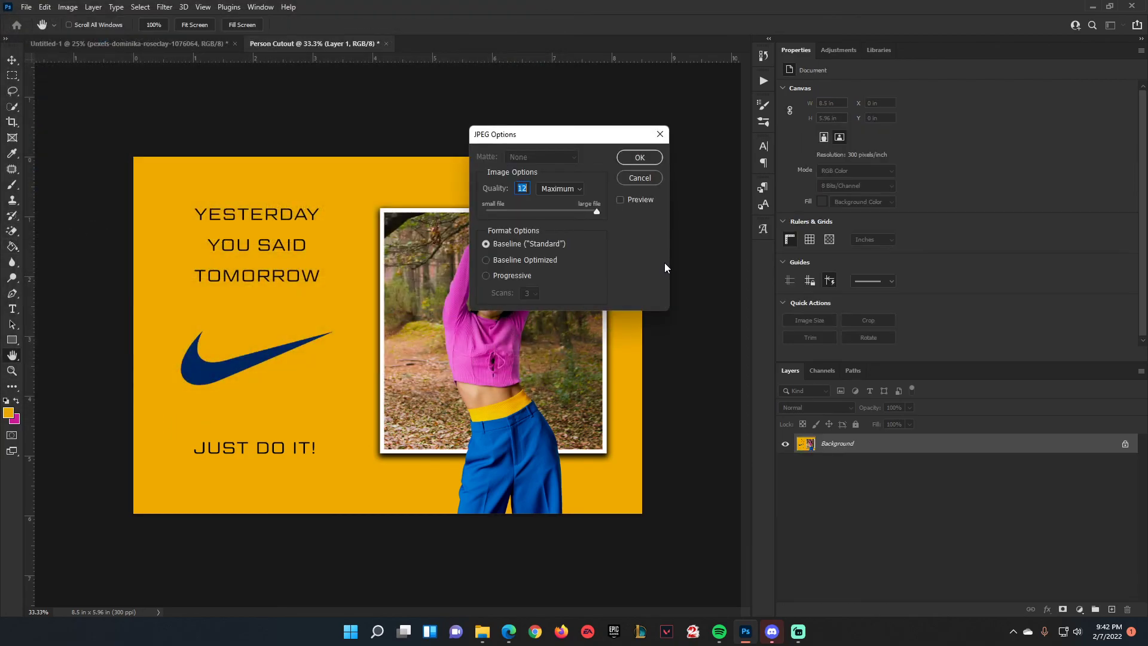
{"action": "left_click", "coordinate": [640, 158]}
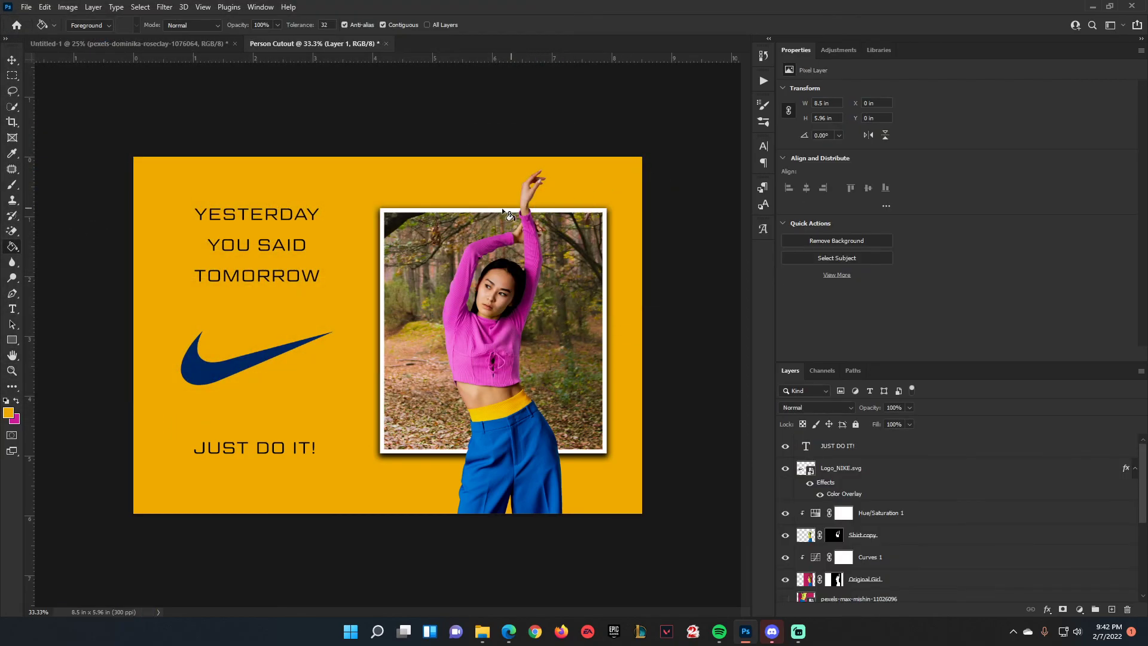